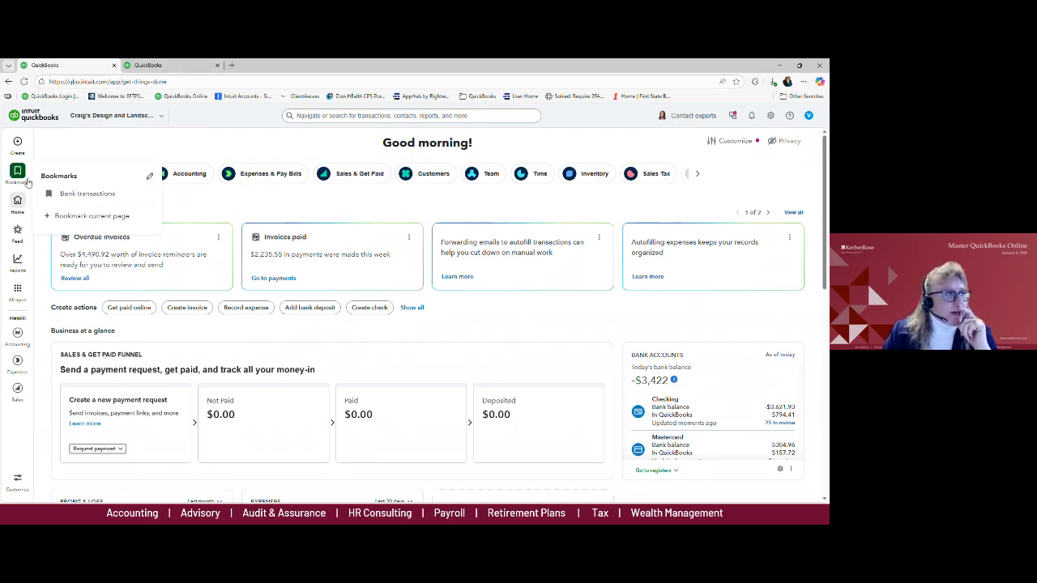
Step: Open a new vendor expense form in a separate browser tab, and return to the QuickBooks home page
{"action": "mouse_move", "coordinate": [17, 143]}
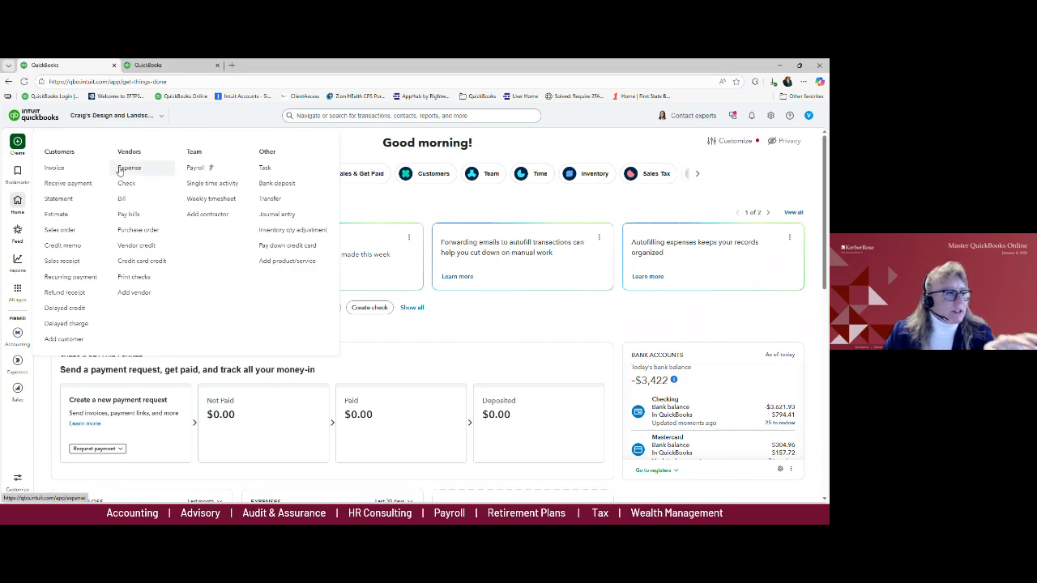
{"action": "left_click_drag", "start_coordinate": [119, 170], "coordinate": [136, 71]}
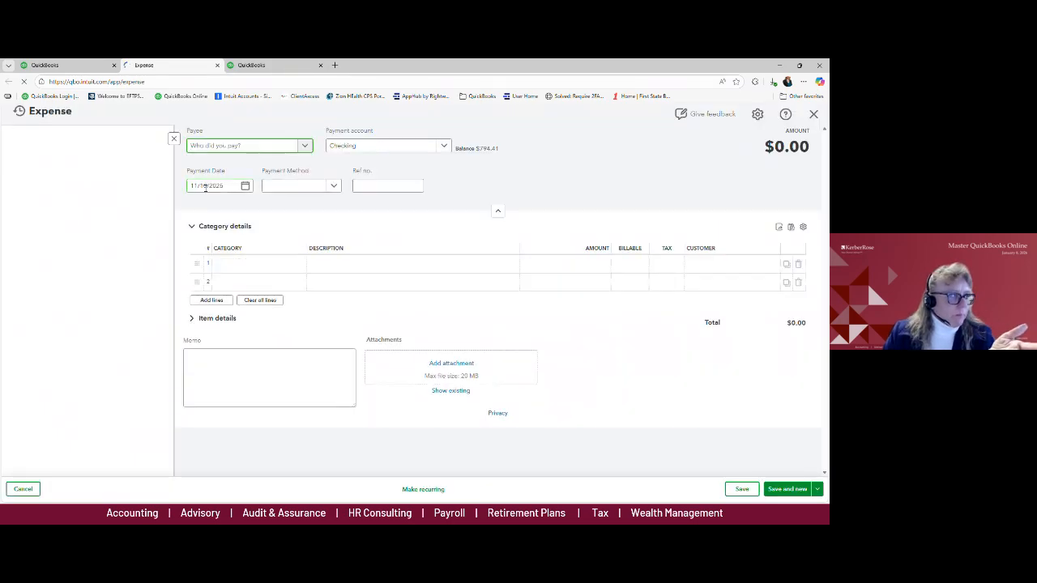
{"action": "left_click", "coordinate": [47, 65]}
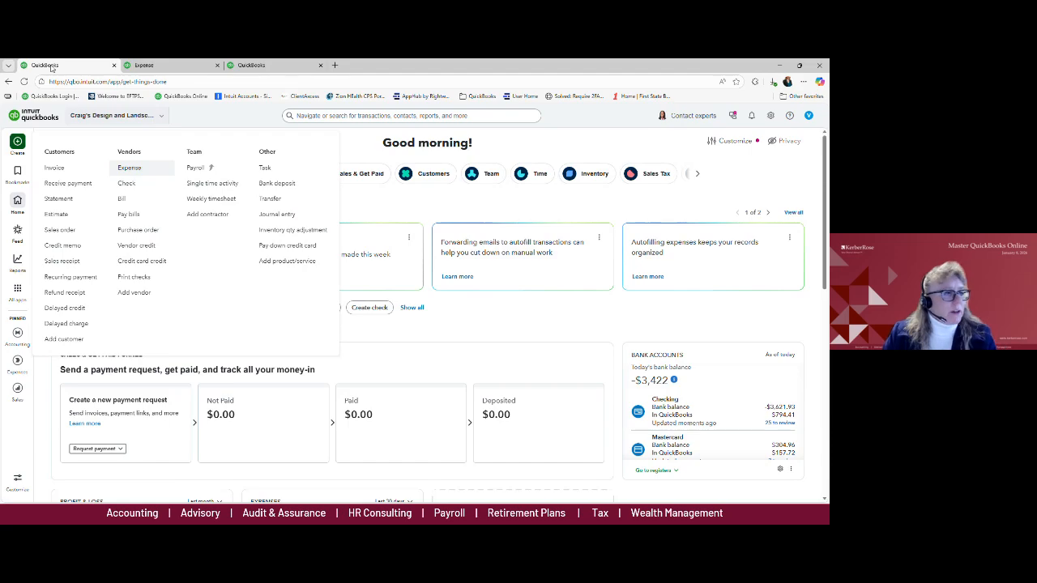
{"action": "left_click", "coordinate": [149, 66]}
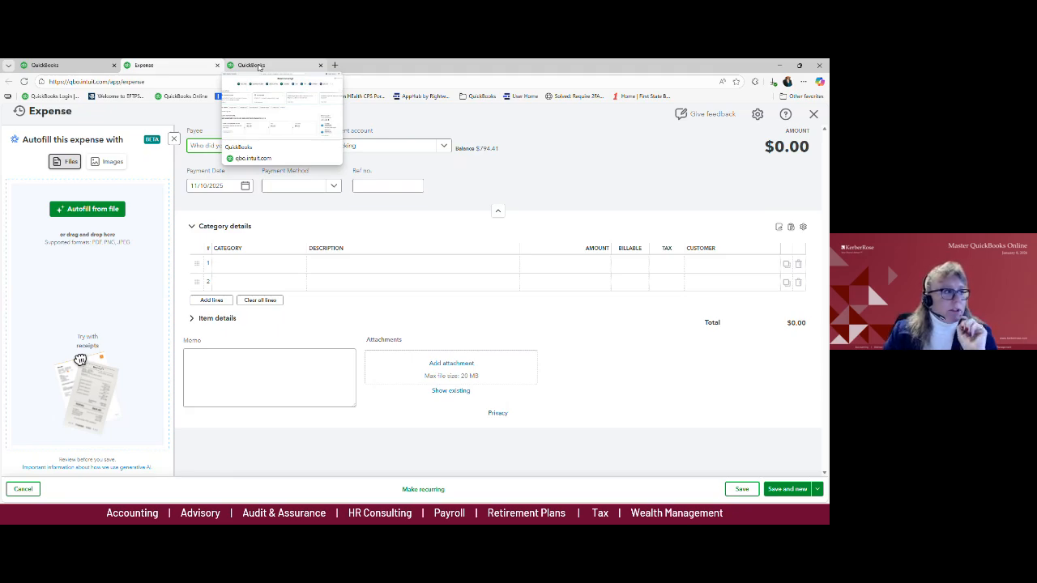
{"action": "left_click", "coordinate": [57, 66]}
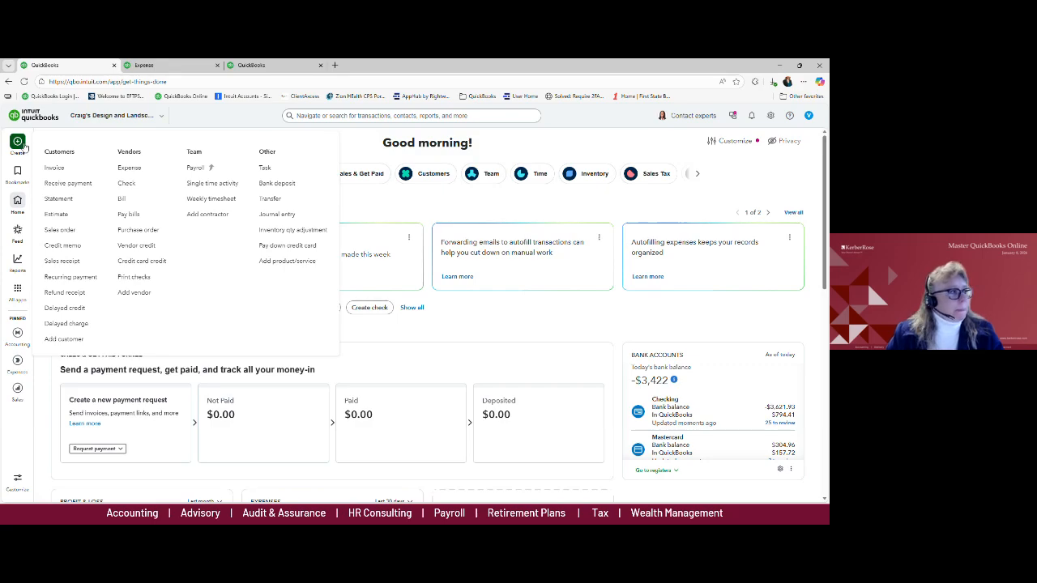
Step: Bookmark the Reconcile and Receipts pages from the Accounting app
{"action": "mouse_move", "coordinate": [19, 179]}
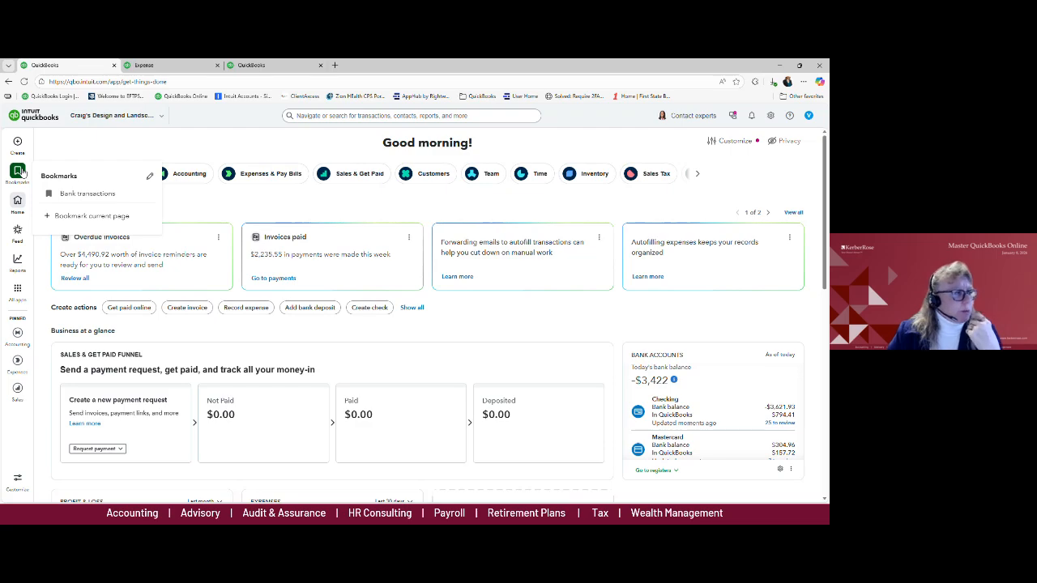
{"action": "mouse_move", "coordinate": [17, 293]}
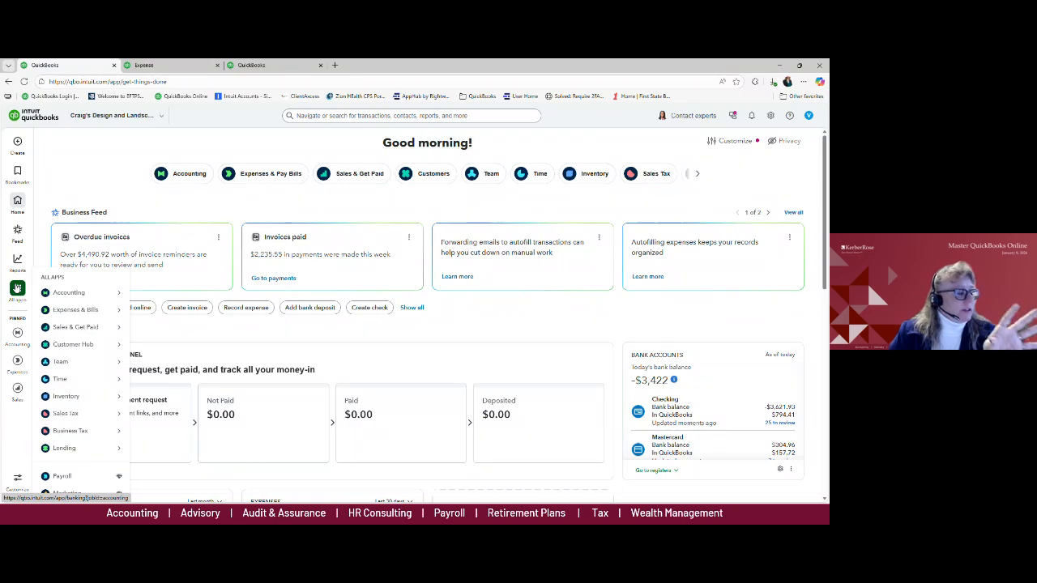
{"action": "mouse_move", "coordinate": [64, 296]}
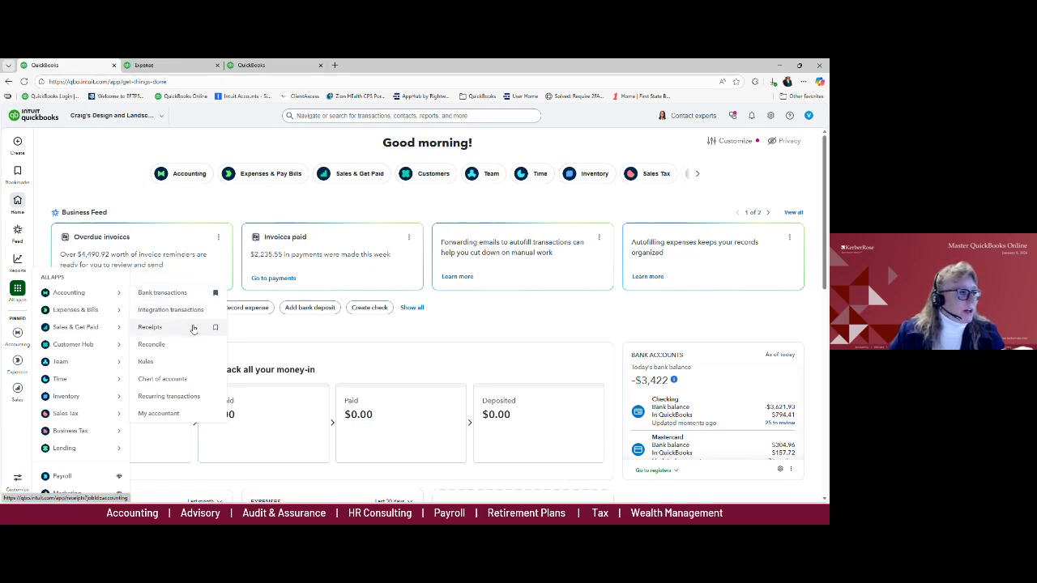
{"action": "left_click", "coordinate": [216, 347]}
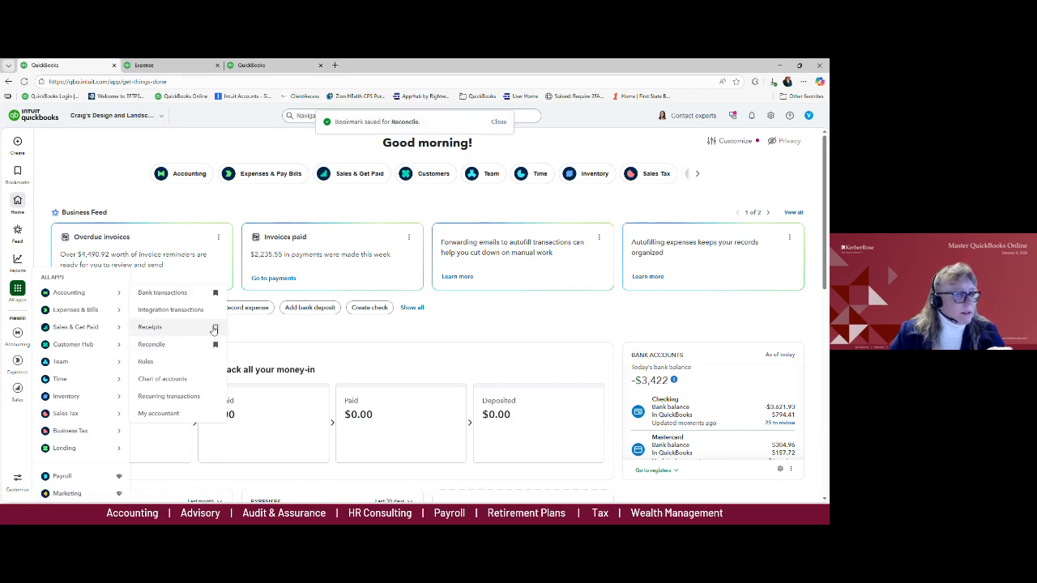
{"action": "left_click", "coordinate": [215, 328]}
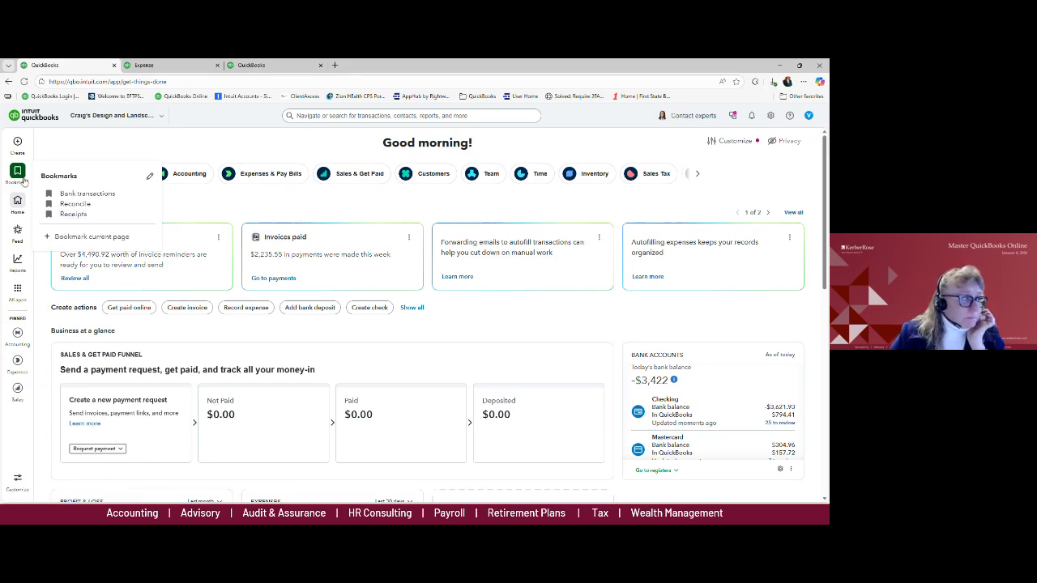
Step: Review the saved bookmarks, the page lists of each app under All apps, and the pinned Accounting, Expenses and Sales menus
{"action": "mouse_move", "coordinate": [17, 261]}
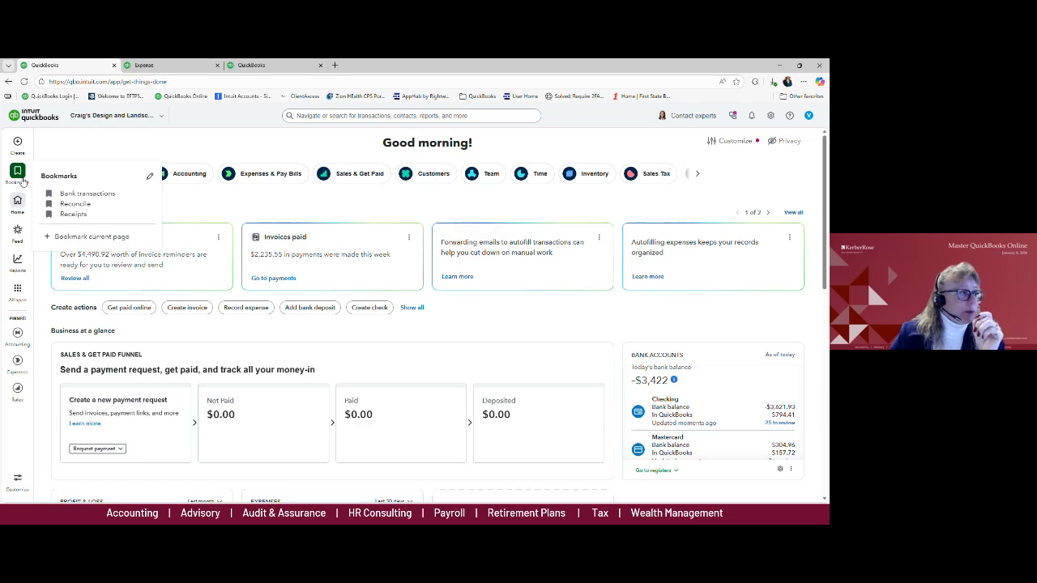
{"action": "mouse_move", "coordinate": [22, 288]}
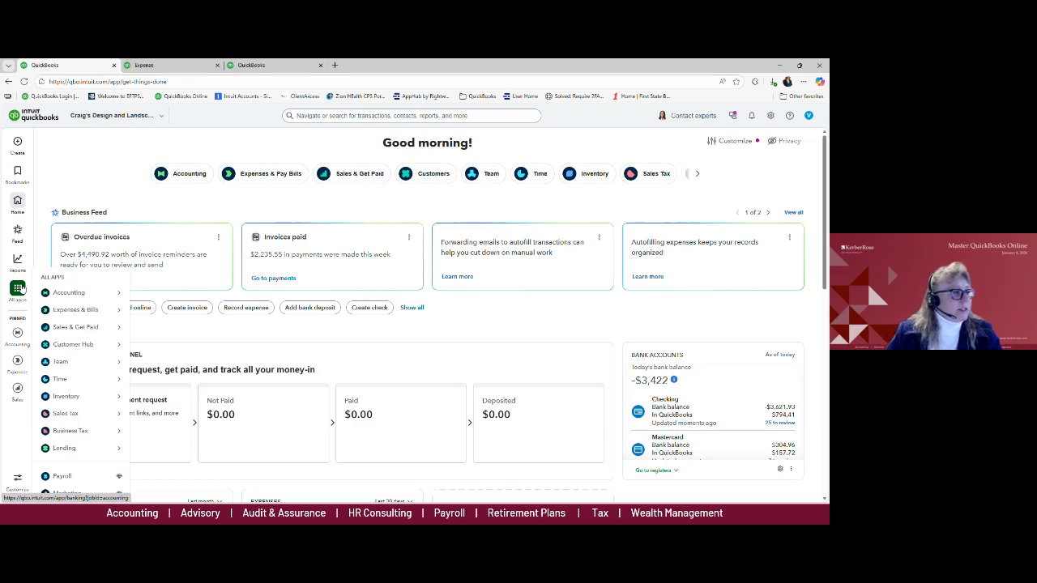
{"action": "mouse_move", "coordinate": [77, 293]}
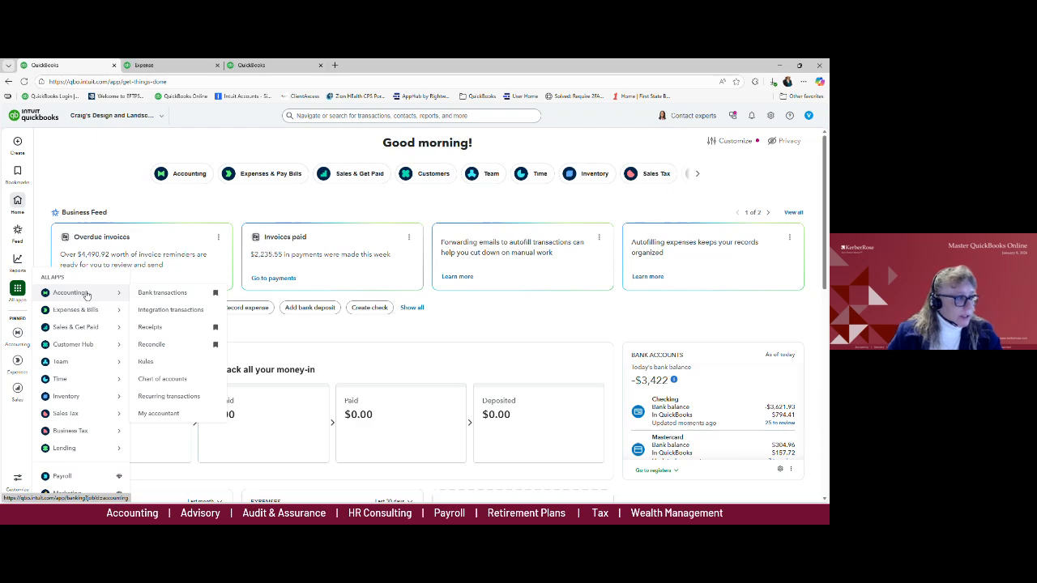
{"action": "mouse_move", "coordinate": [87, 311]}
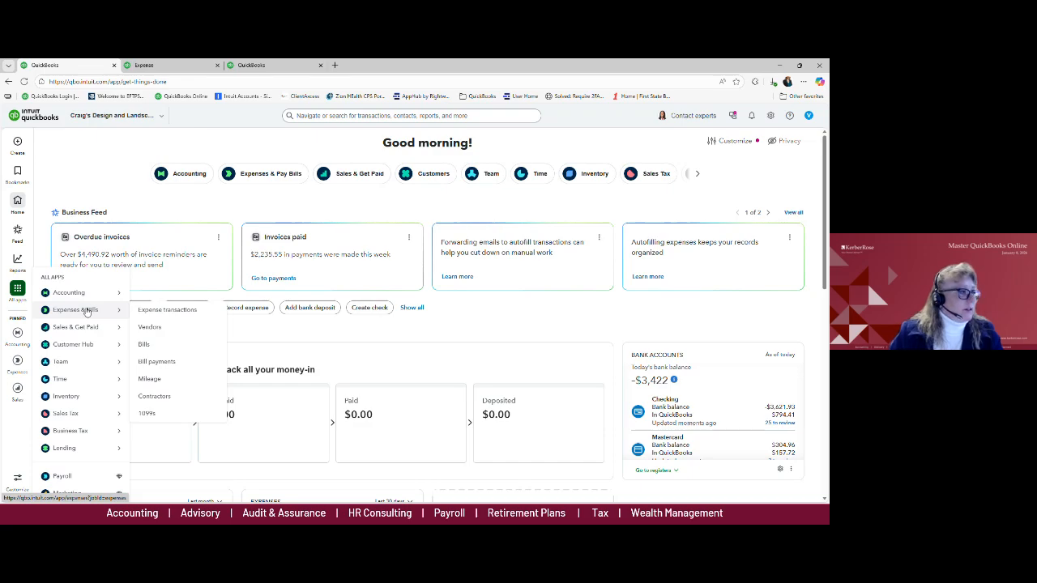
{"action": "mouse_move", "coordinate": [90, 331]}
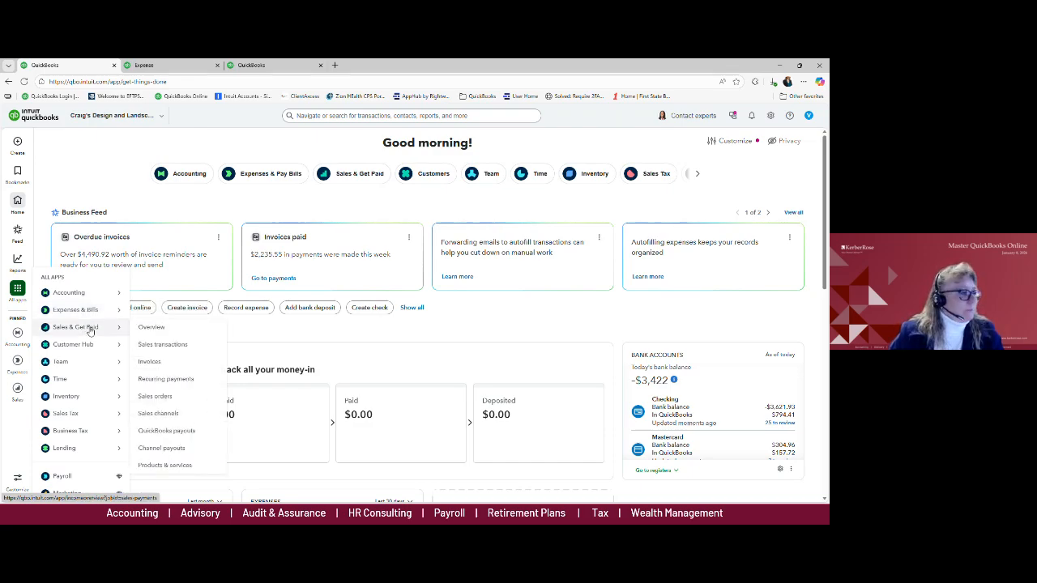
{"action": "mouse_move", "coordinate": [94, 346]}
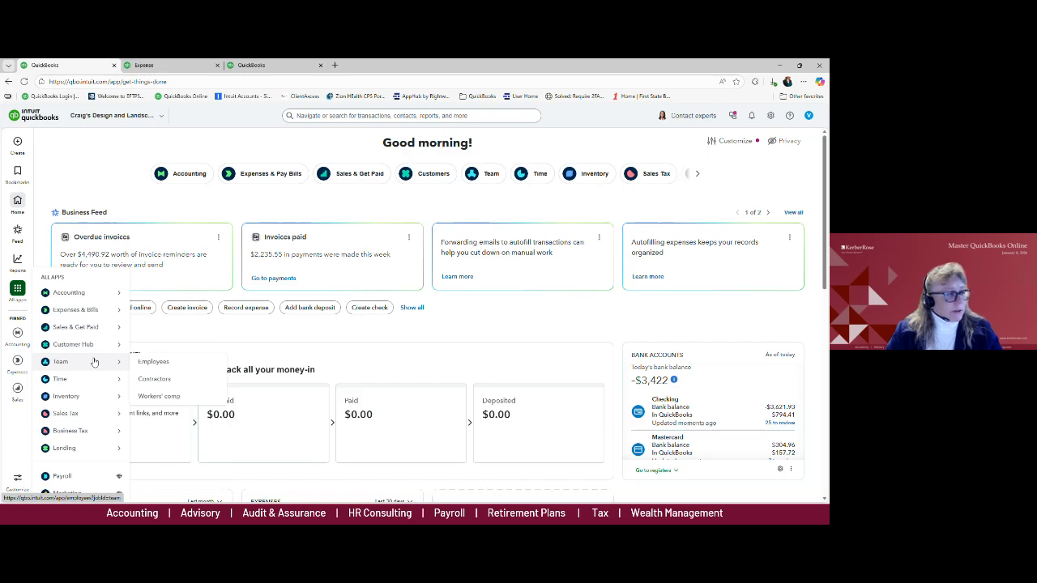
{"action": "mouse_move", "coordinate": [87, 381]}
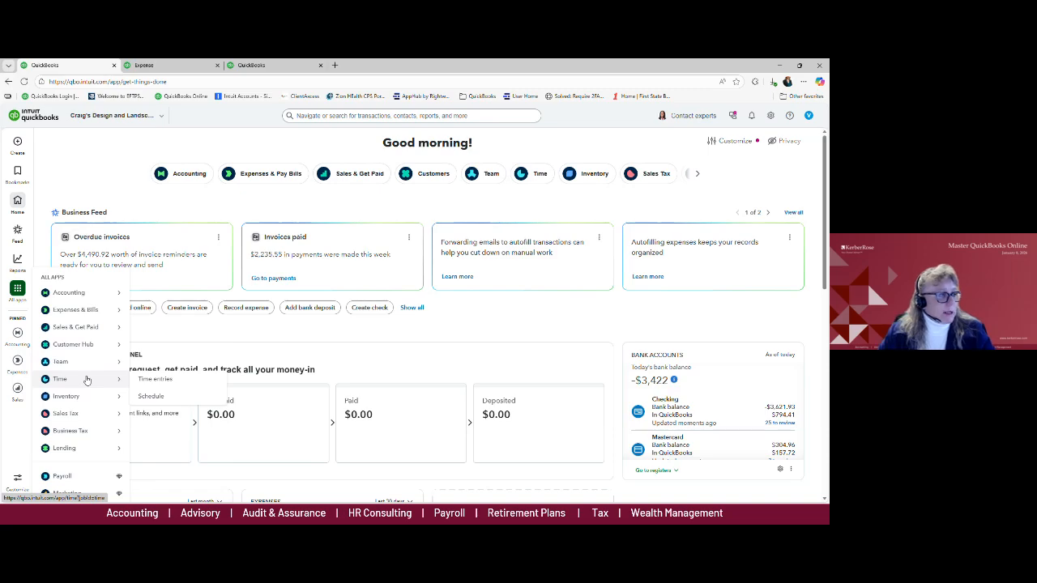
{"action": "mouse_move", "coordinate": [89, 399]}
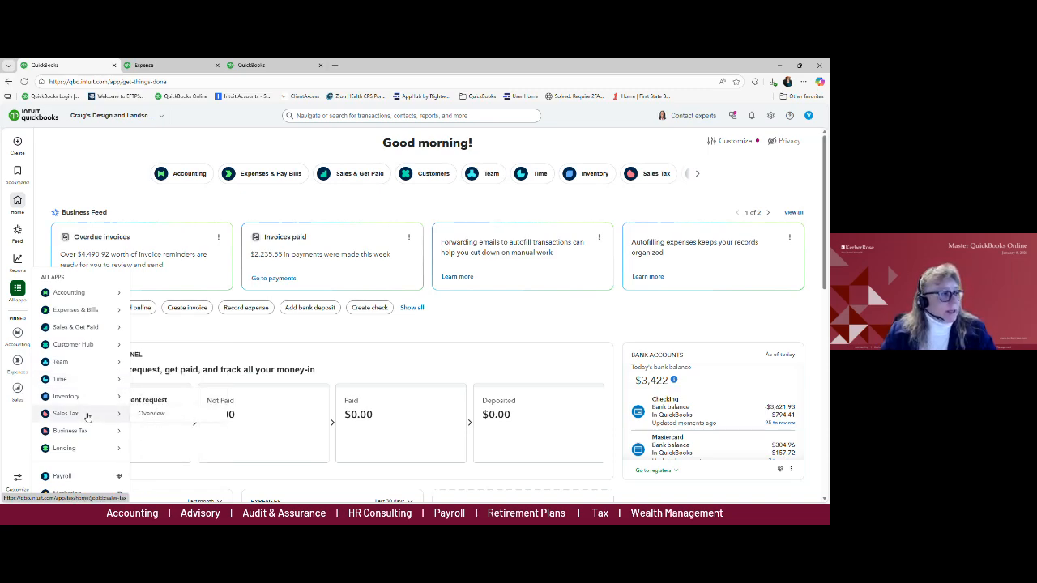
{"action": "mouse_move", "coordinate": [85, 452]}
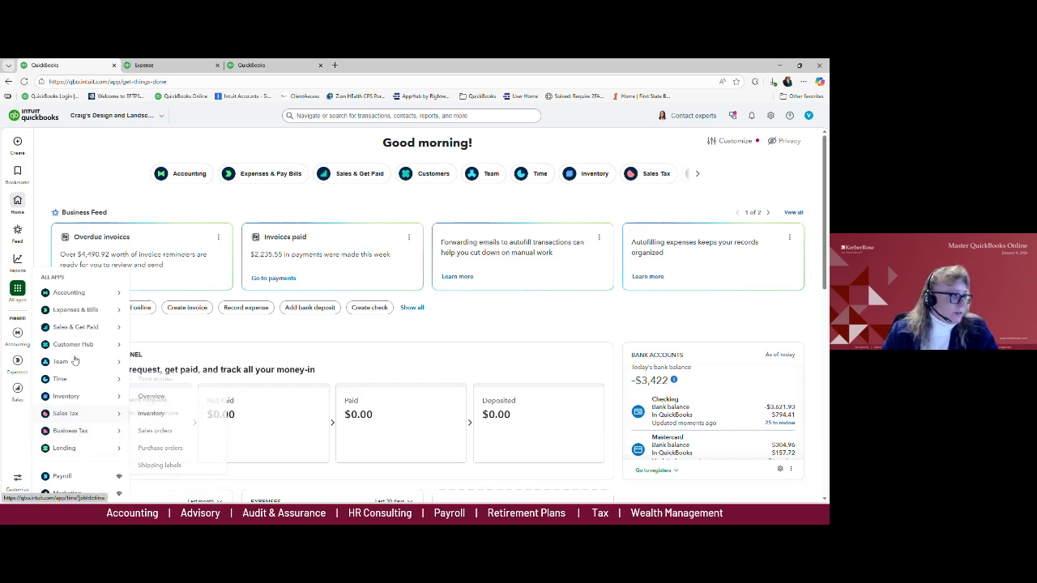
{"action": "mouse_move", "coordinate": [68, 296]}
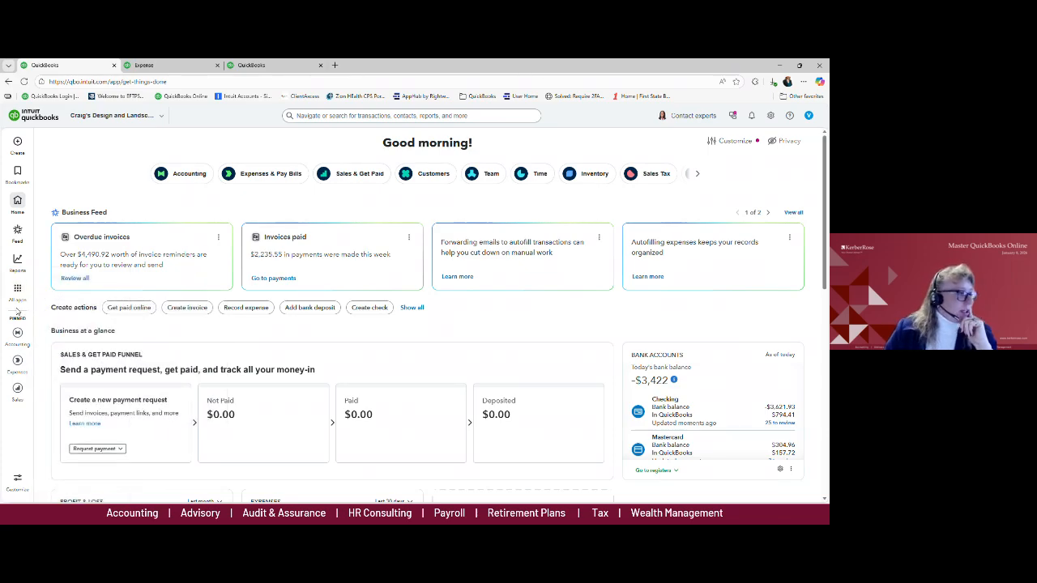
{"action": "mouse_move", "coordinate": [16, 300]}
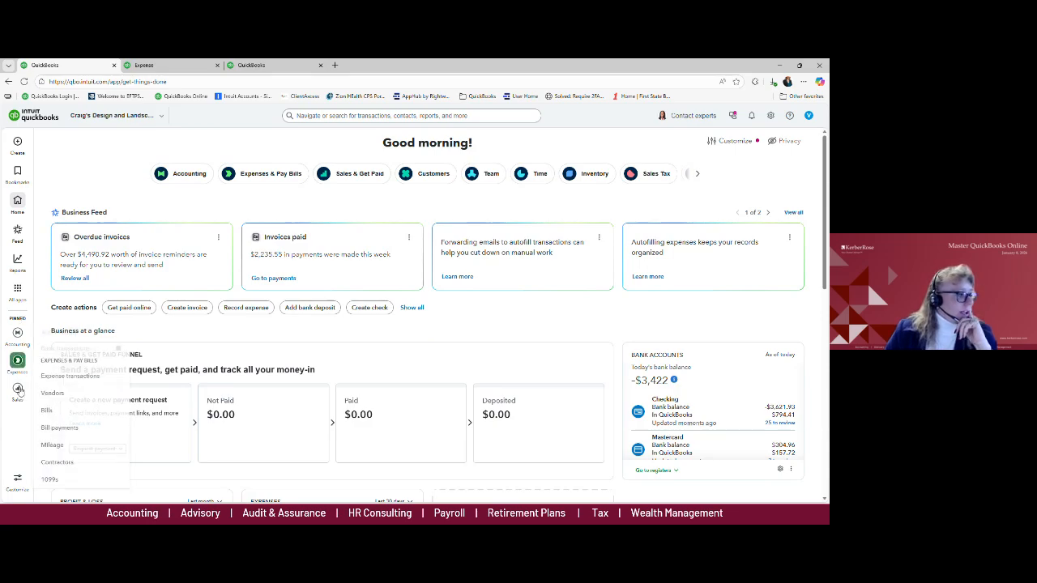
{"action": "mouse_move", "coordinate": [17, 332]}
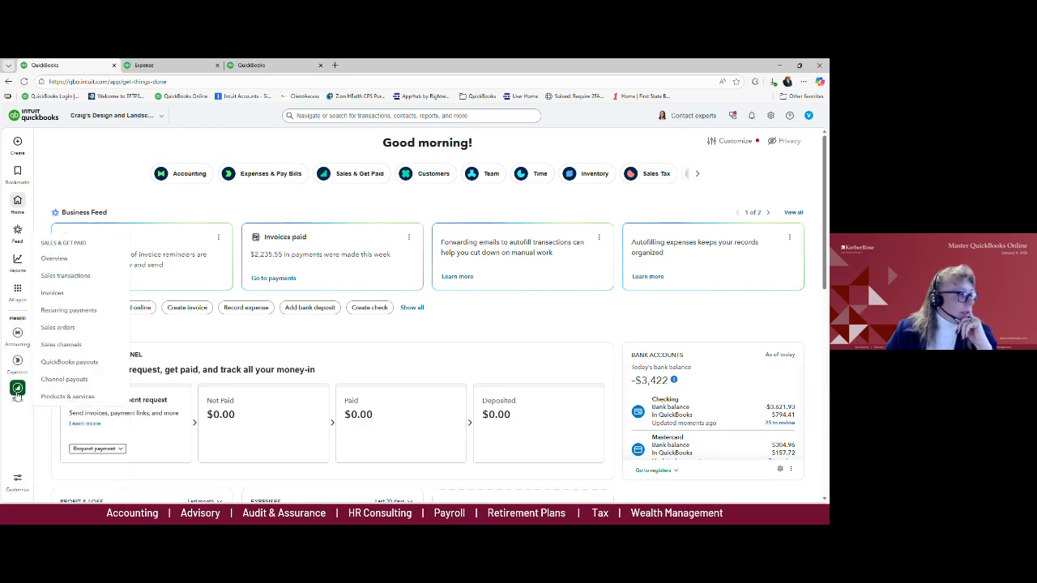
{"action": "mouse_move", "coordinate": [17, 357]}
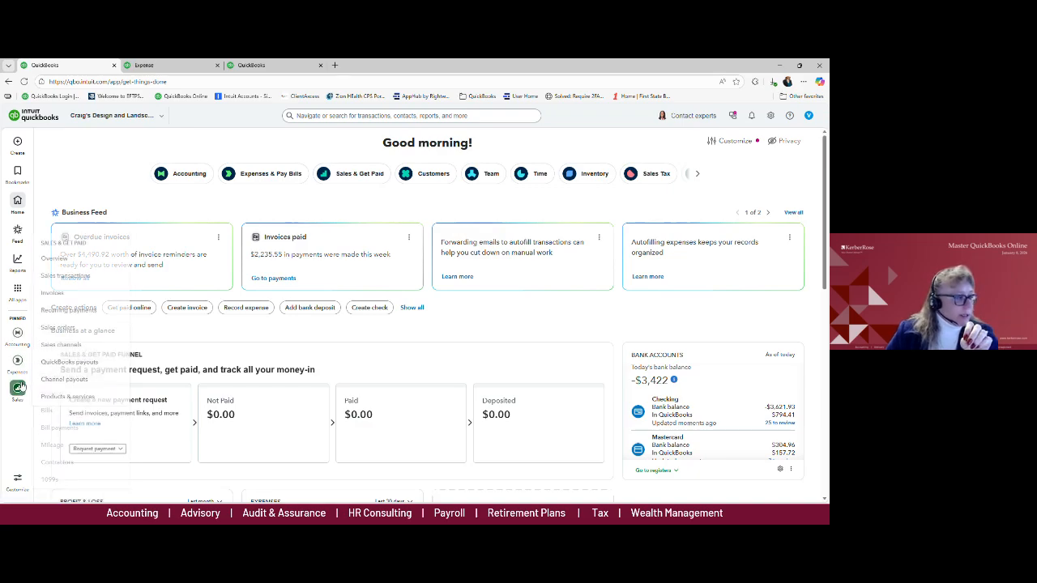
{"action": "mouse_move", "coordinate": [19, 399]}
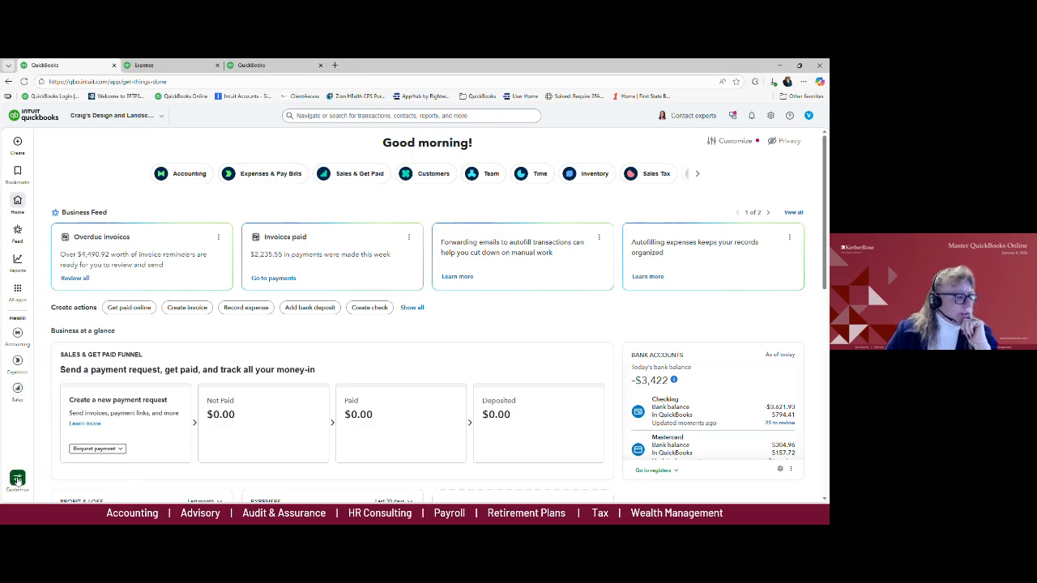
Step: Pin Customer Hub in the app menus, keeping Accounting above Expenses & Pay Bills, and save the customization
{"action": "left_click", "coordinate": [17, 479]}
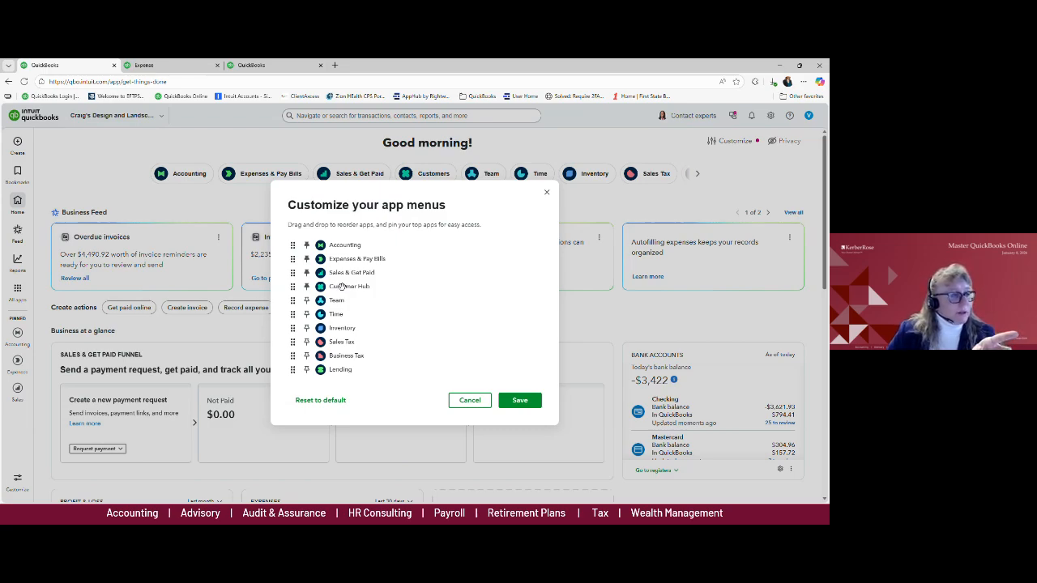
{"action": "left_click_drag", "start_coordinate": [341, 287], "coordinate": [337, 247]}
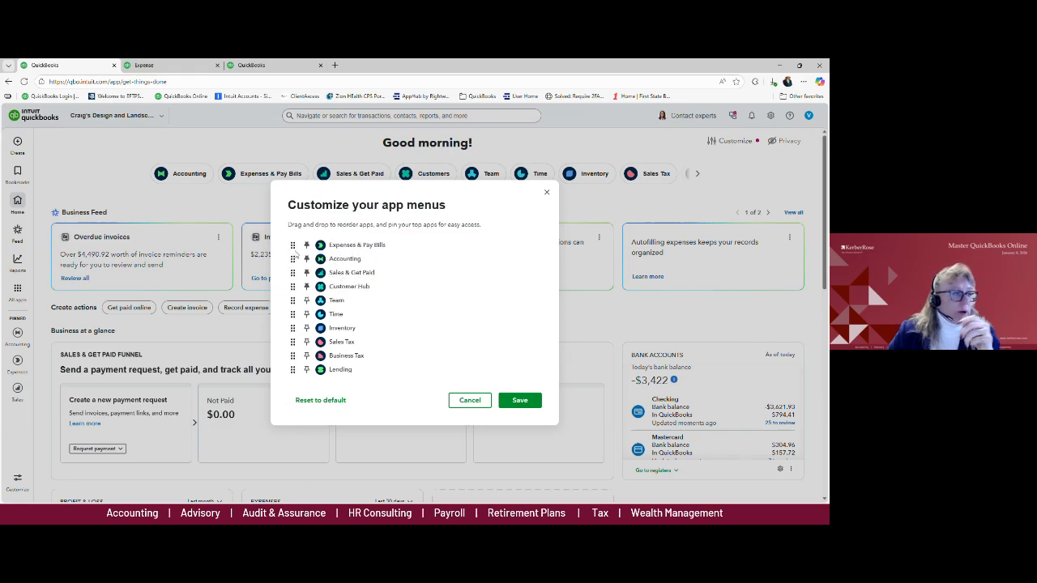
{"action": "left_click_drag", "start_coordinate": [292, 258], "coordinate": [293, 246]}
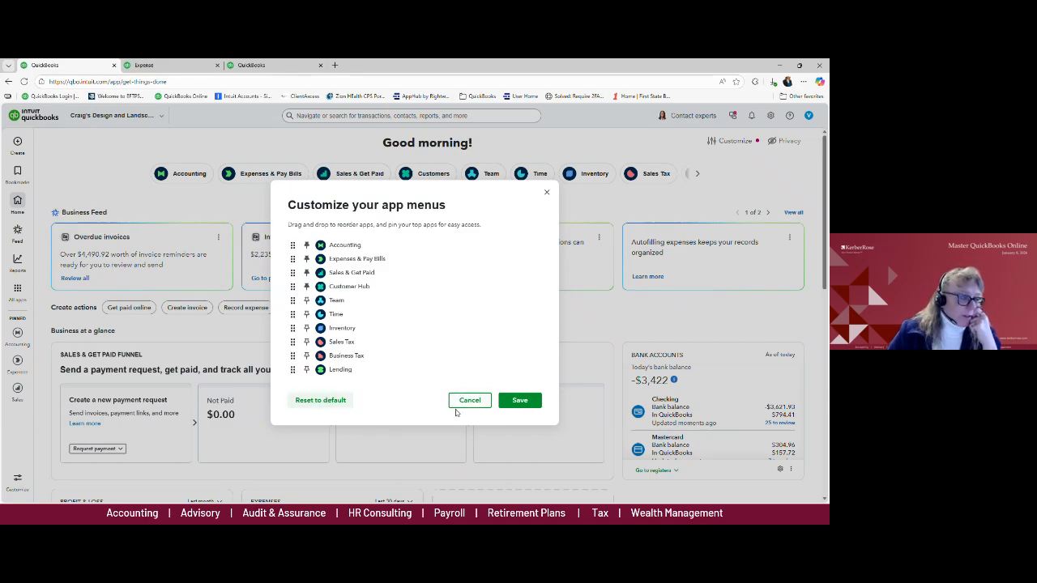
{"action": "left_click", "coordinate": [510, 401]}
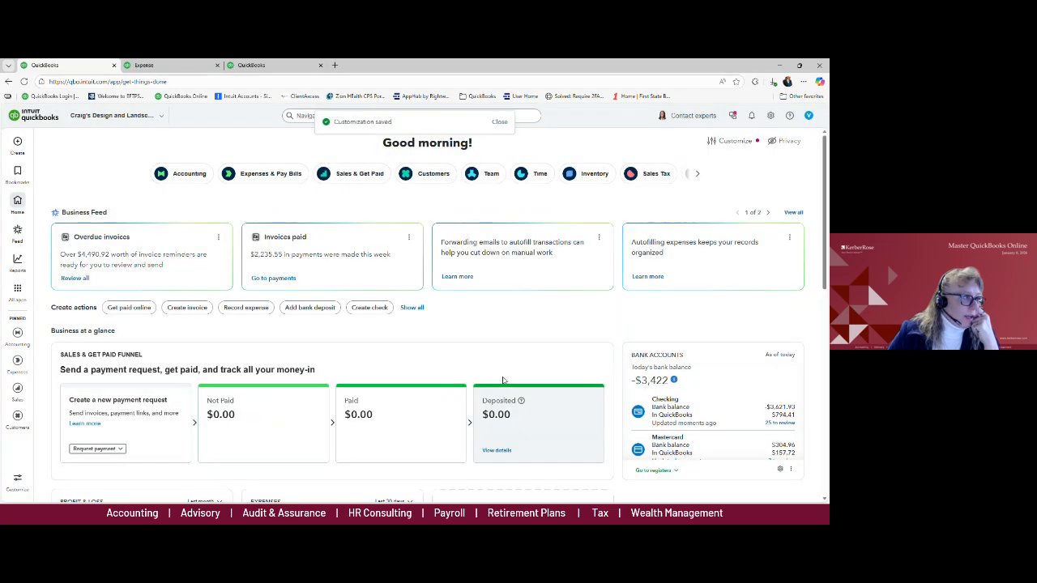
Step: Examine the company, lists, tools and profile options in the settings, and close them again
{"action": "mouse_move", "coordinate": [16, 297]}
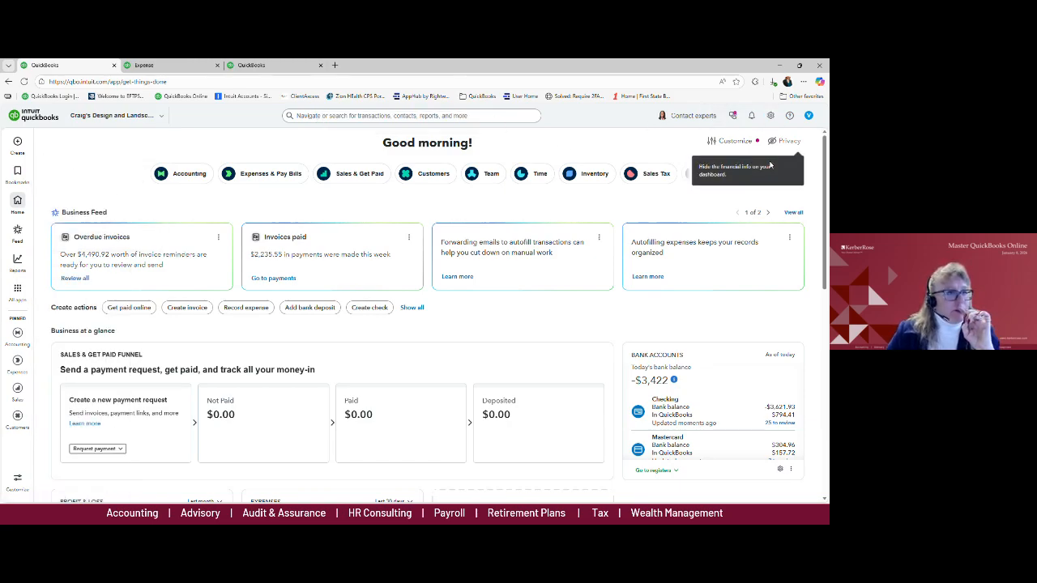
{"action": "left_click", "coordinate": [771, 118]}
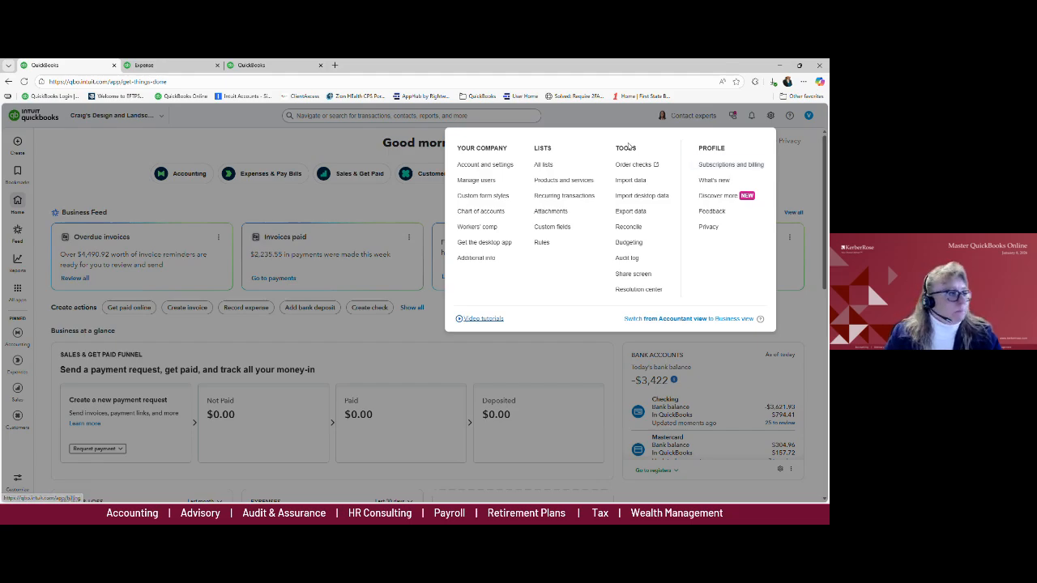
{"action": "left_click", "coordinate": [318, 146]}
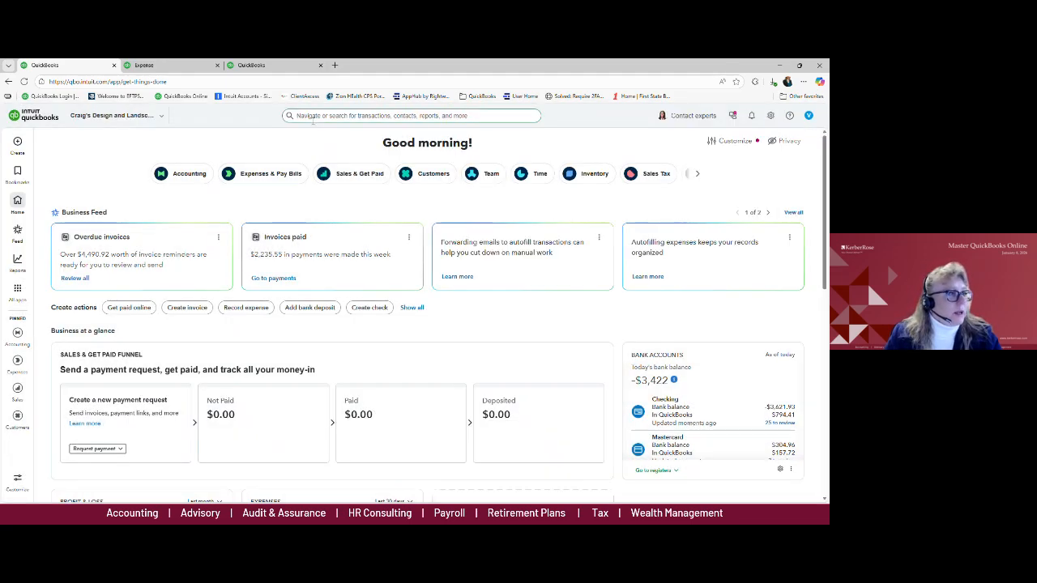
Step: Start a new check, mark it to print later, and leave it without saving
{"action": "left_click", "coordinate": [17, 142]}
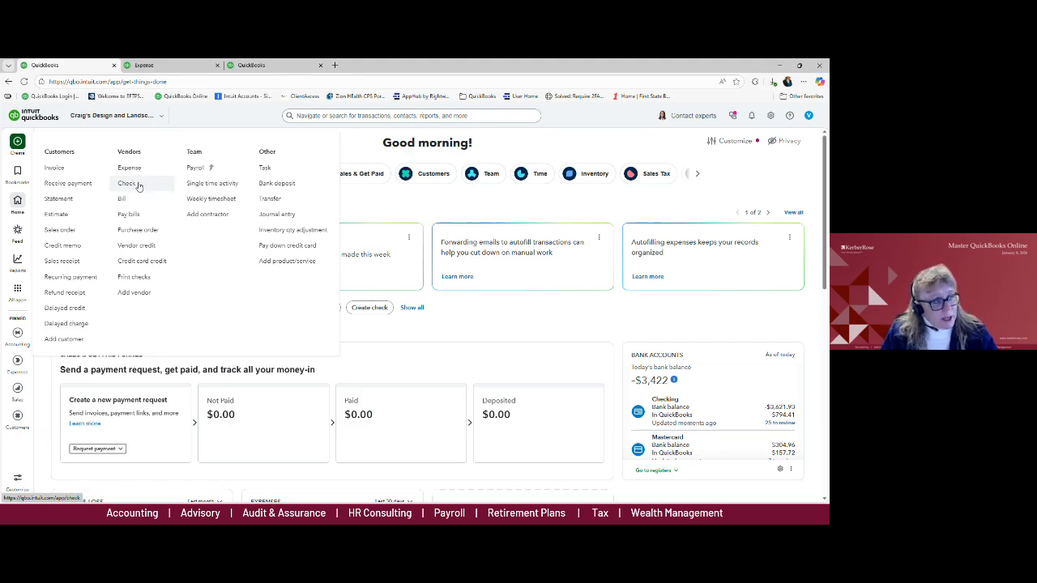
{"action": "left_click", "coordinate": [128, 184]}
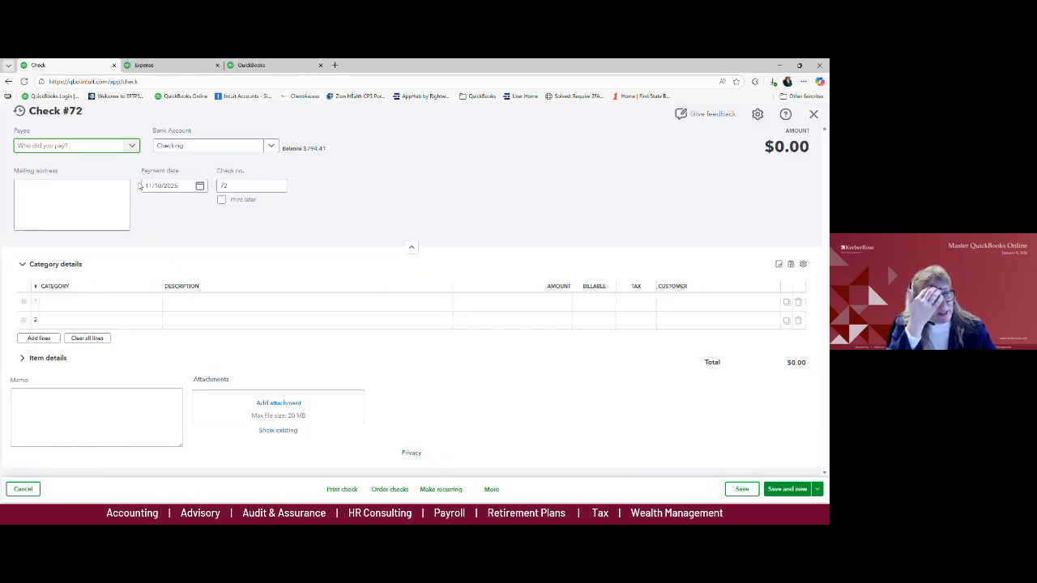
{"action": "left_click", "coordinate": [221, 203]}
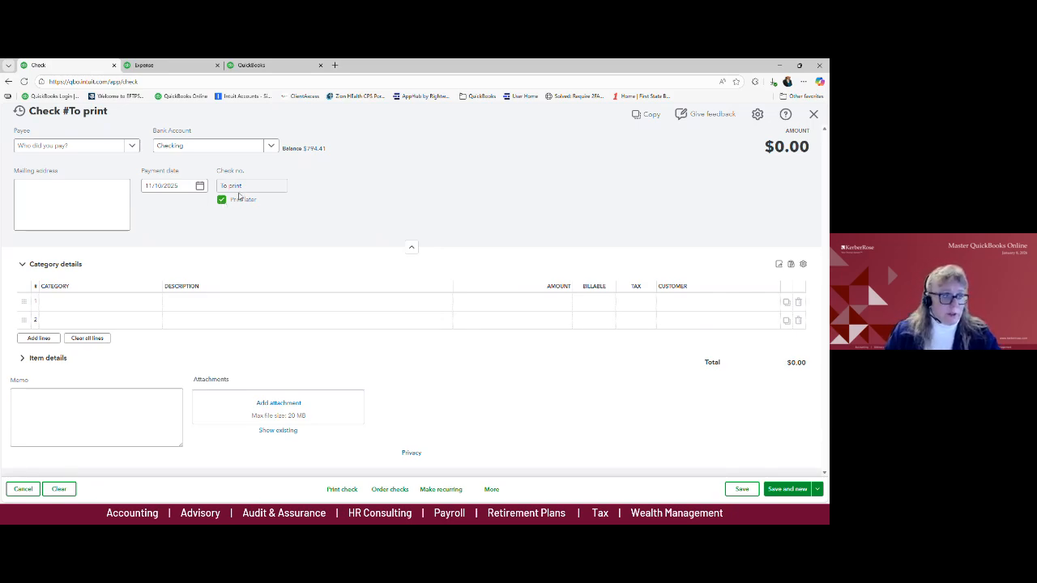
{"action": "left_click", "coordinate": [812, 114]}
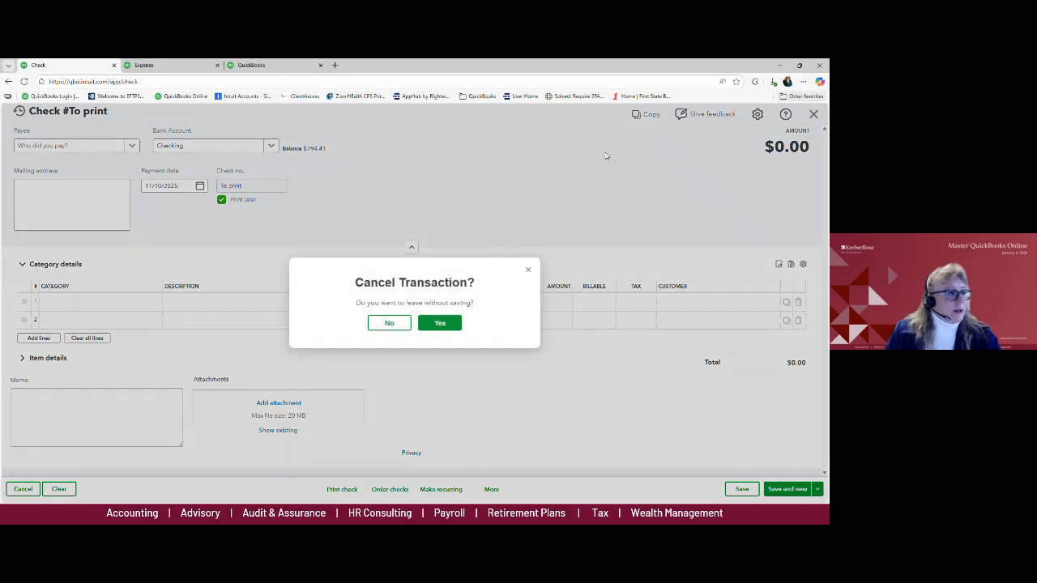
{"action": "left_click", "coordinate": [437, 323]}
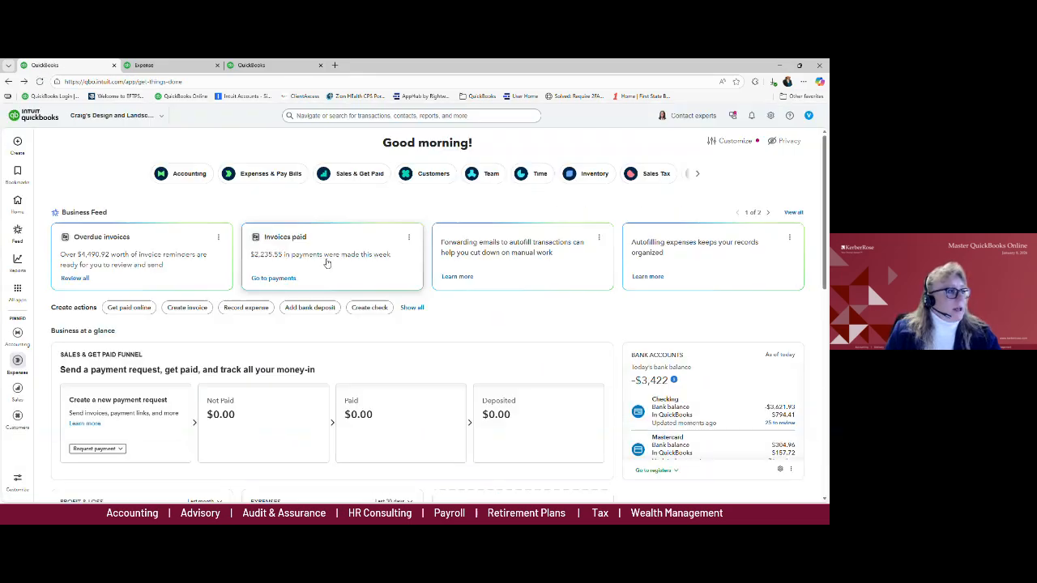
Step: Start a new bill and open the Diego's Road Warrior Bodyshop bill dated 11/12/2025 from the recent bills
{"action": "left_click", "coordinate": [17, 143]}
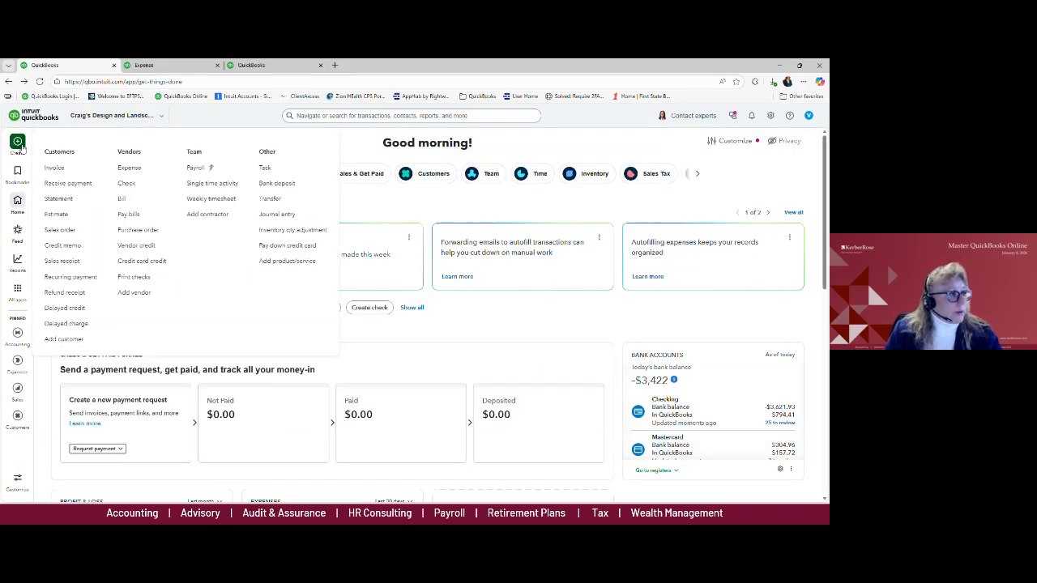
{"action": "left_click", "coordinate": [123, 200]}
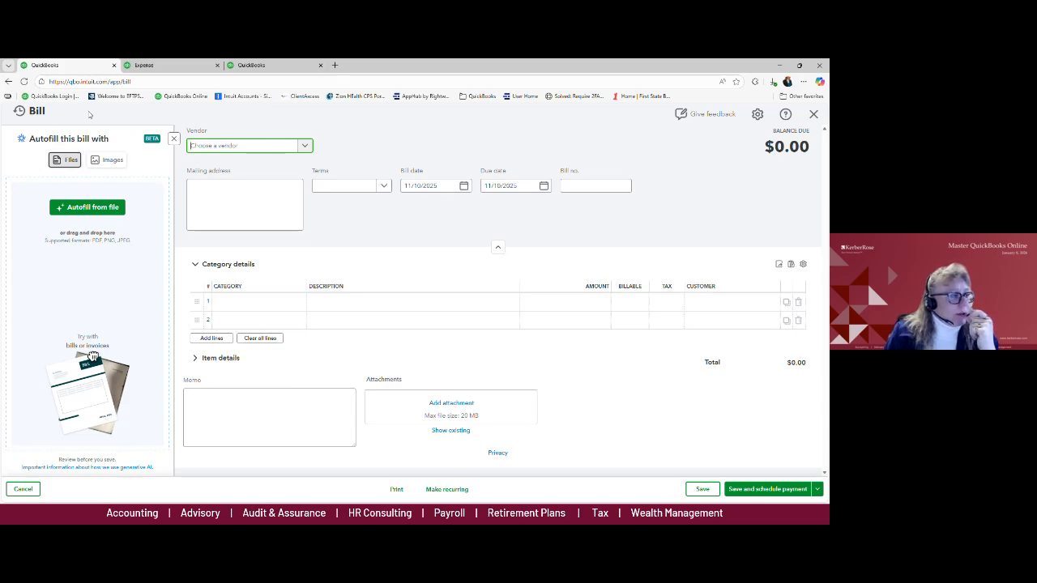
{"action": "left_click", "coordinate": [19, 113]}
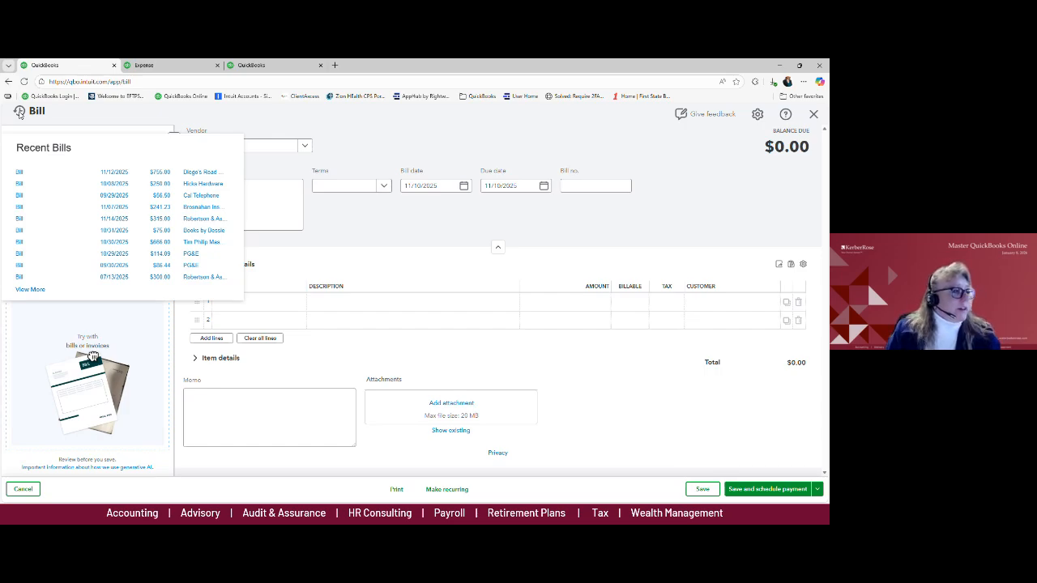
{"action": "left_click", "coordinate": [181, 173]}
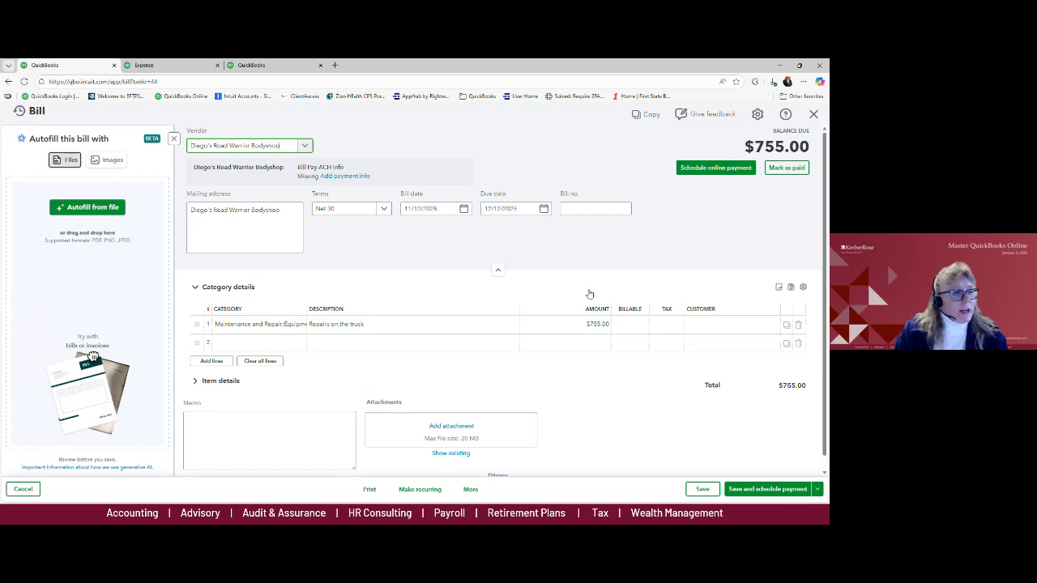
Step: Set the amount of the bill's truck repair line to 855
{"action": "left_click", "coordinate": [582, 325]}
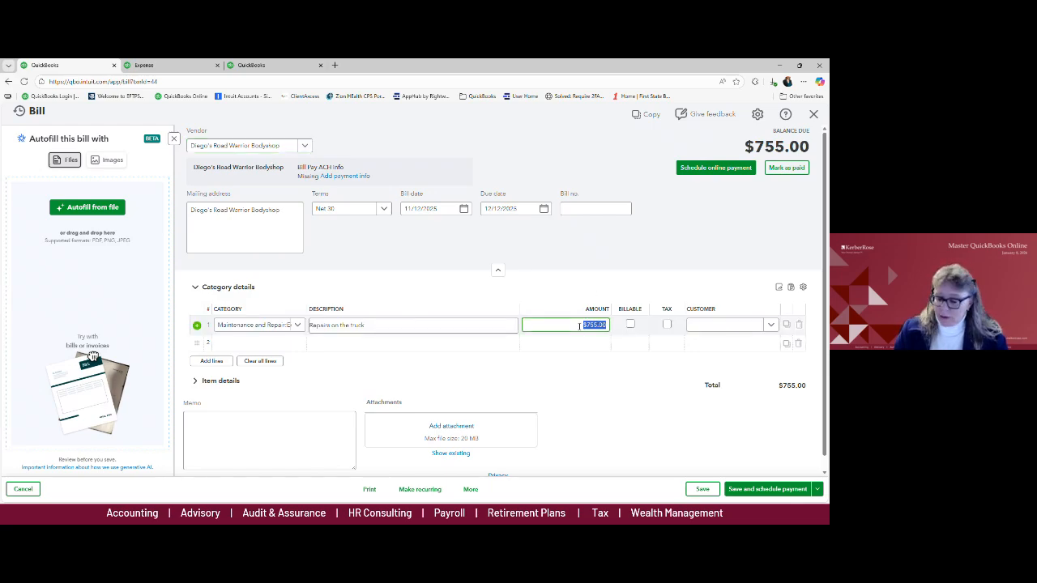
{"action": "type", "text": "855"}
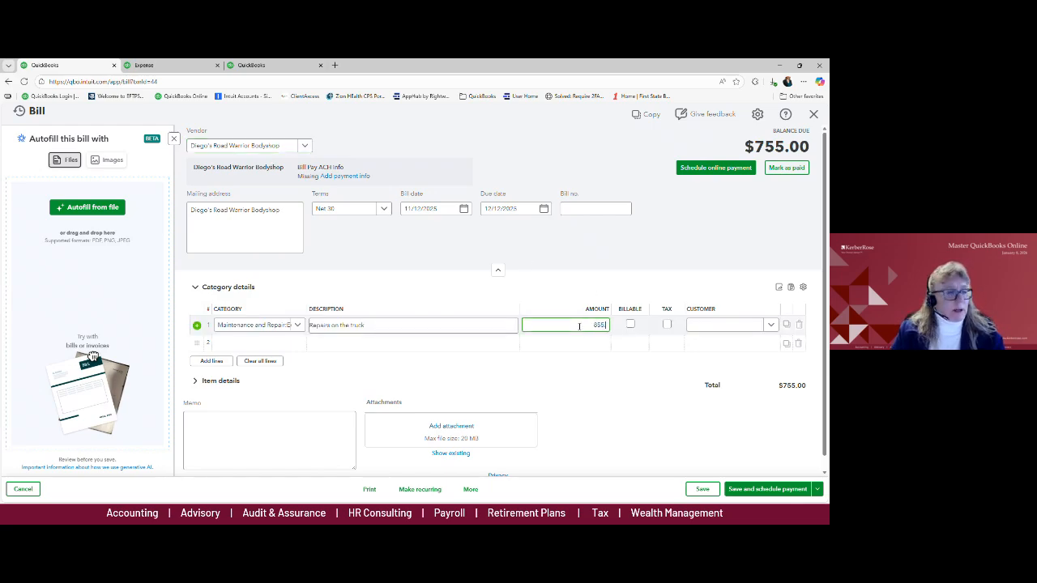
{"action": "key", "text": "Tab"}
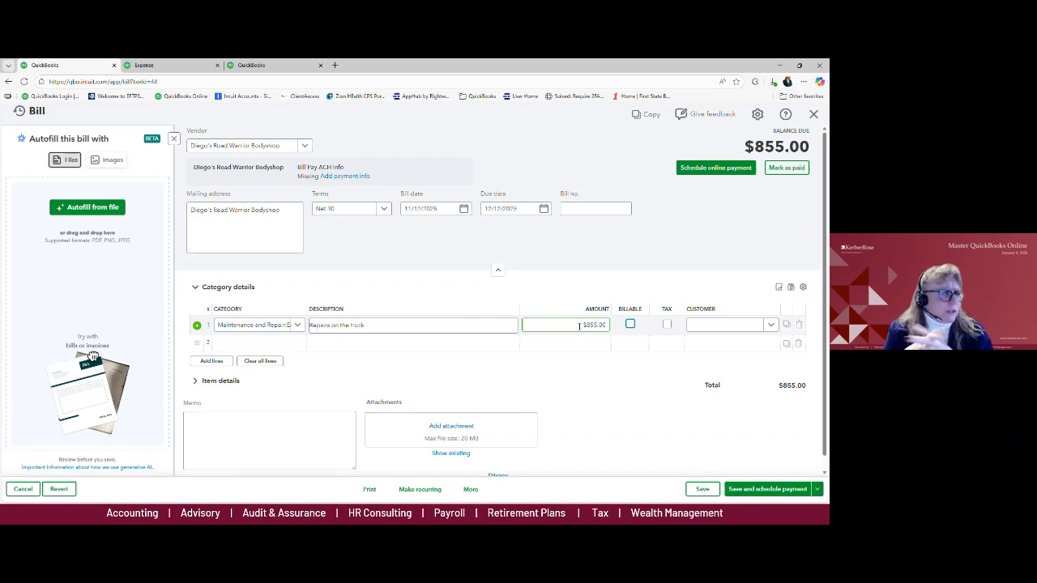
{"action": "left_click", "coordinate": [394, 385]}
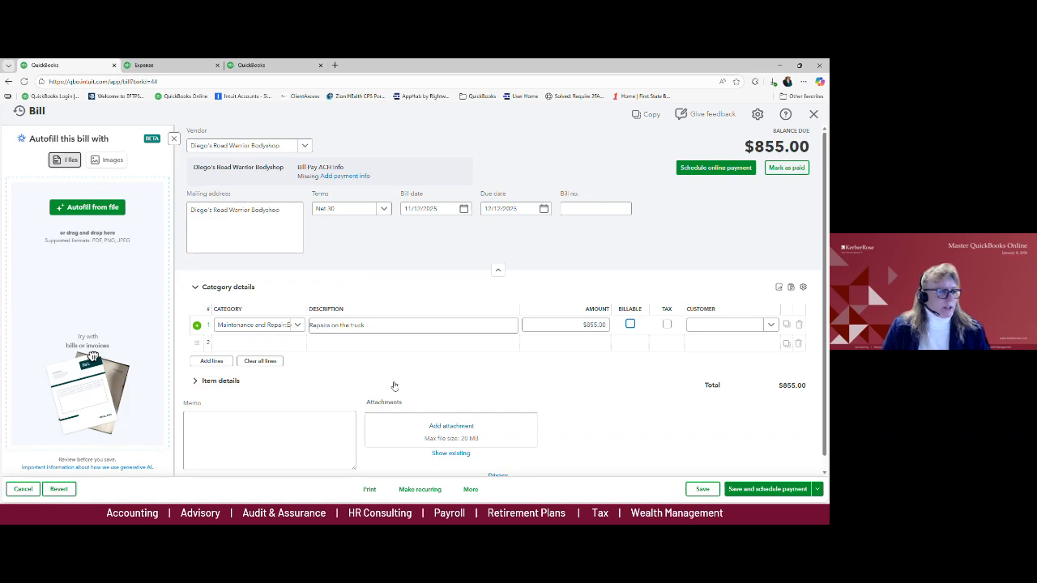
Step: Examine the bill's attachment chooser, category list, description and memo fields, and leave the bill without saving
{"action": "left_click", "coordinate": [462, 426]}
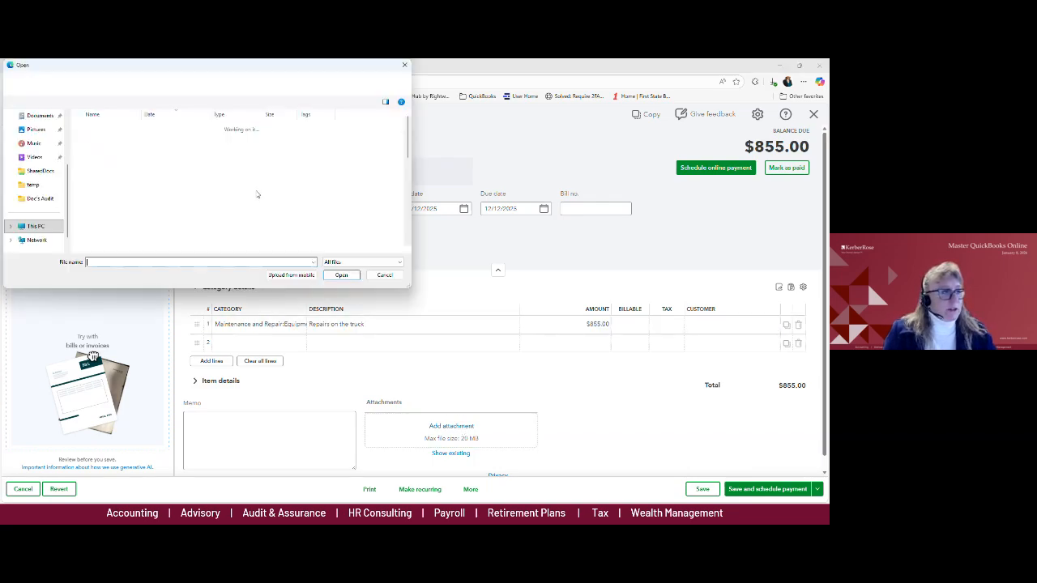
{"action": "left_click", "coordinate": [384, 275]}
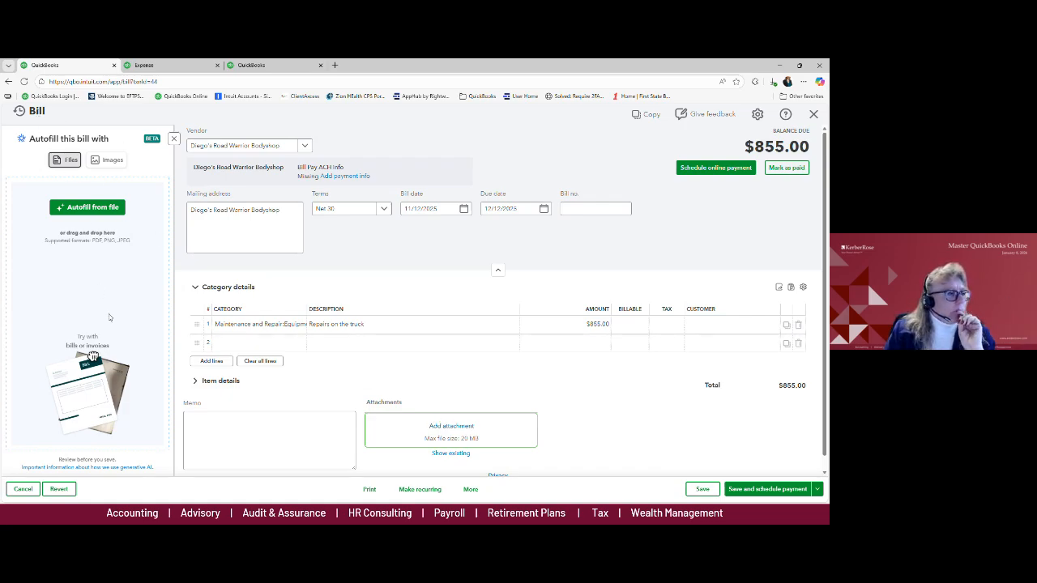
{"action": "left_click", "coordinate": [371, 326]}
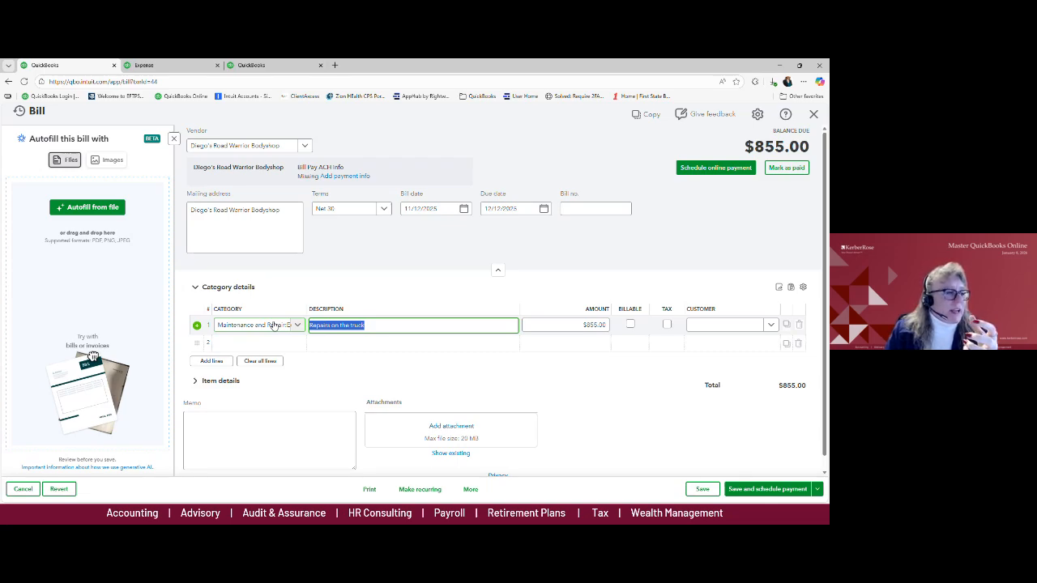
{"action": "left_click", "coordinate": [259, 325]}
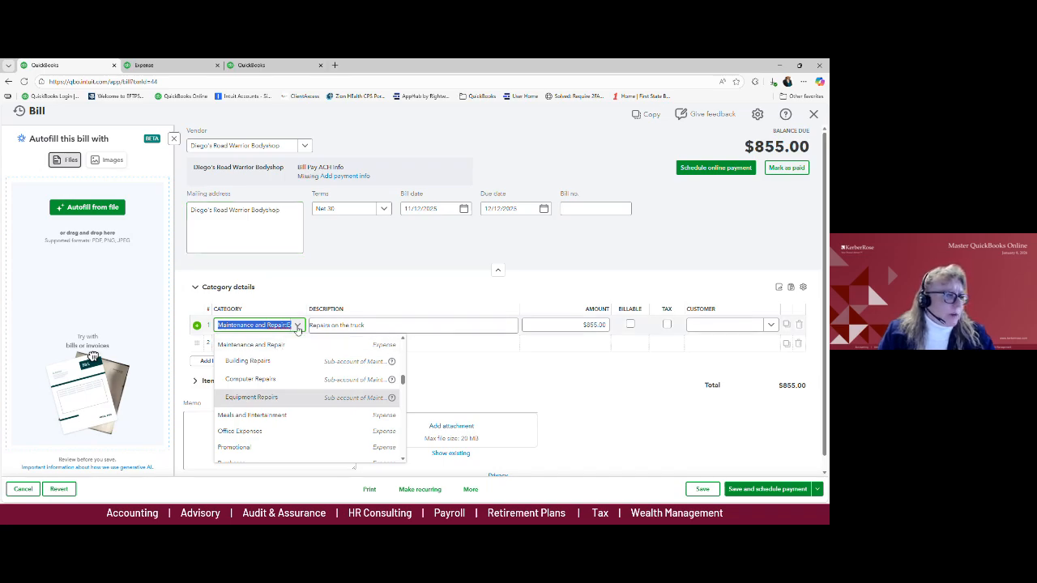
{"action": "left_click", "coordinate": [366, 325]}
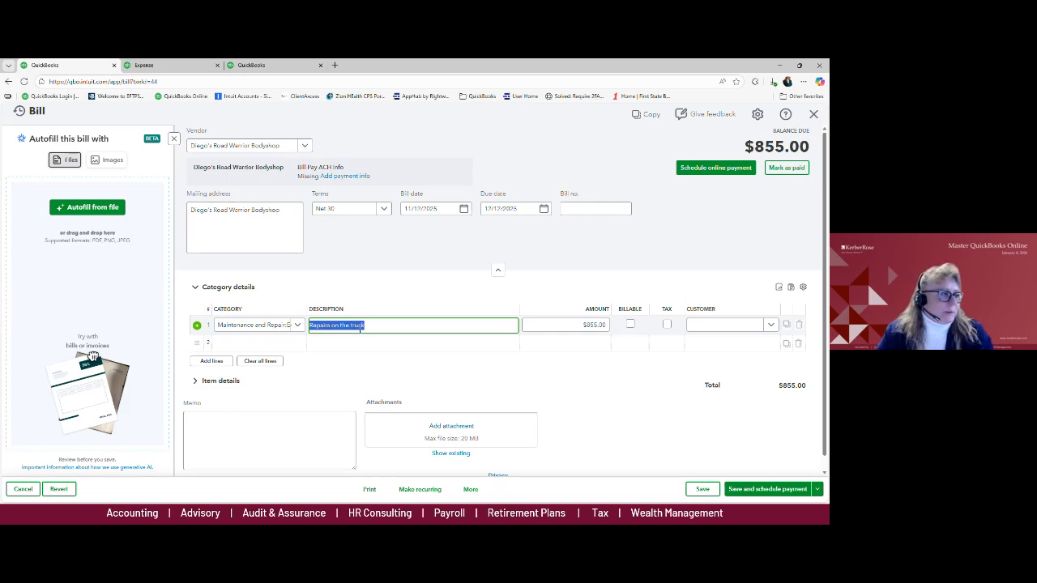
{"action": "left_click", "coordinate": [286, 425]}
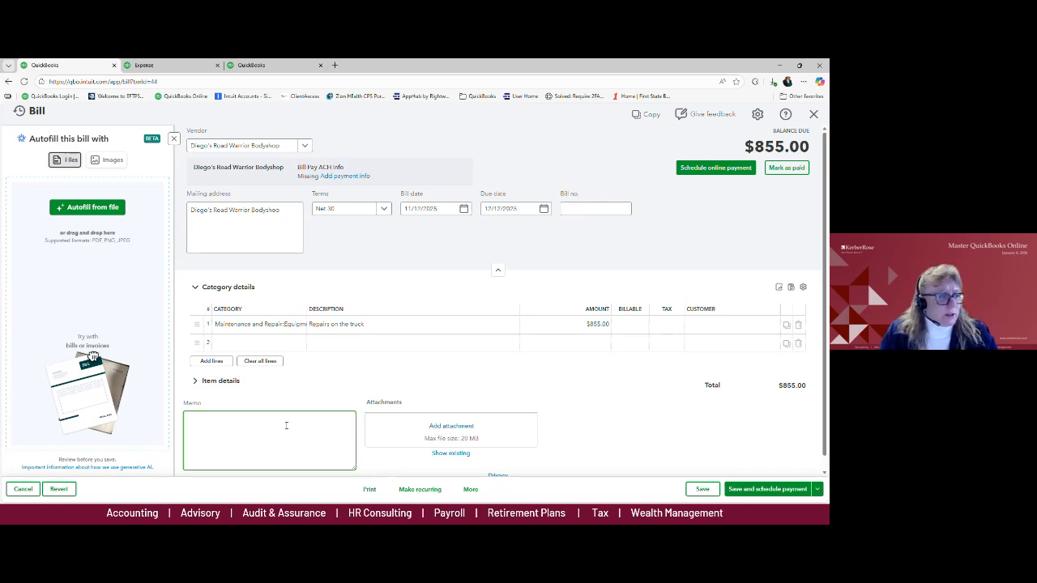
{"action": "left_click", "coordinate": [358, 324]}
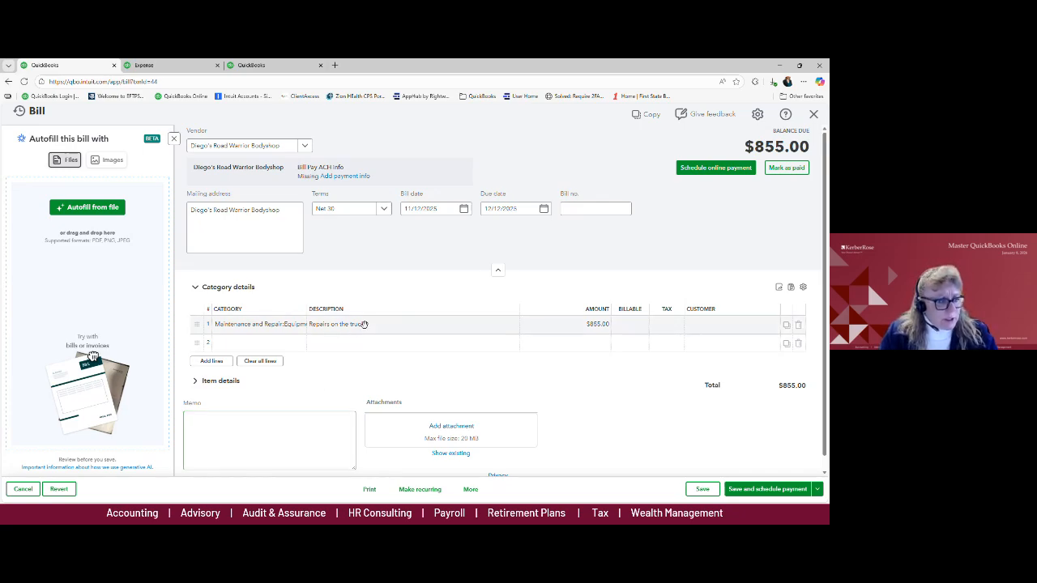
{"action": "left_click", "coordinate": [299, 426]}
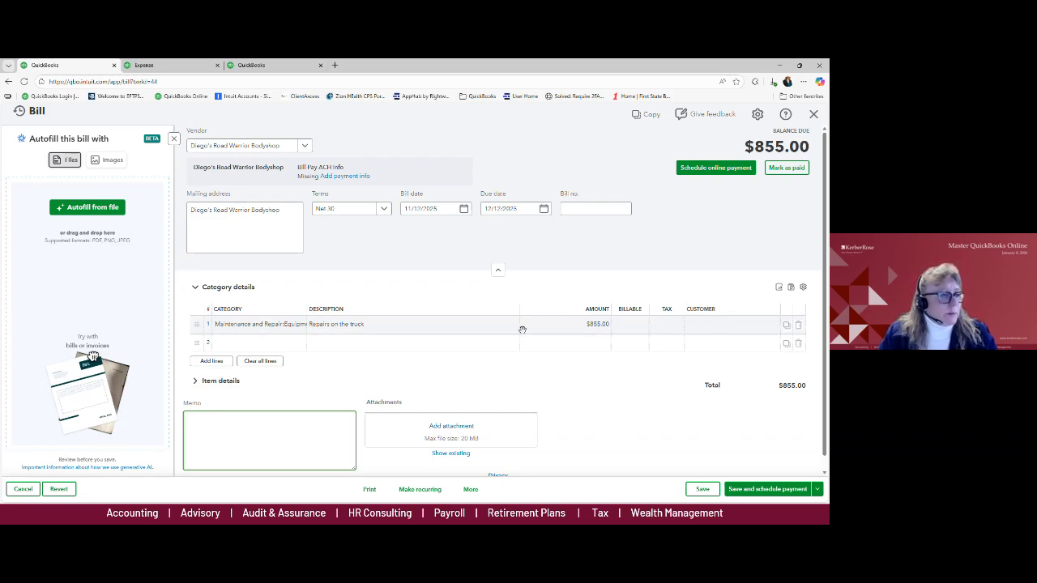
{"action": "left_click", "coordinate": [444, 329]}
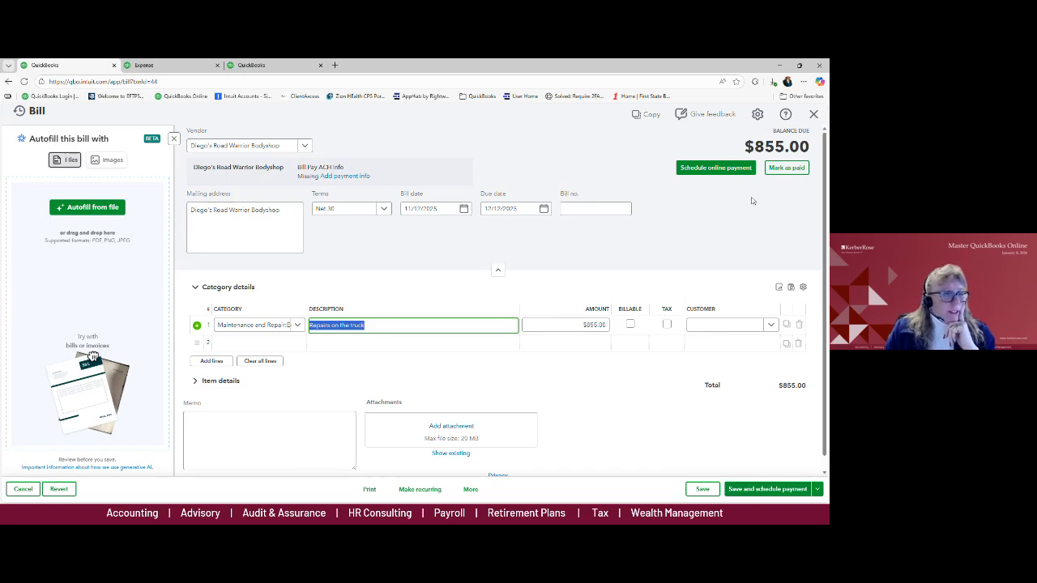
{"action": "left_click", "coordinate": [814, 116]}
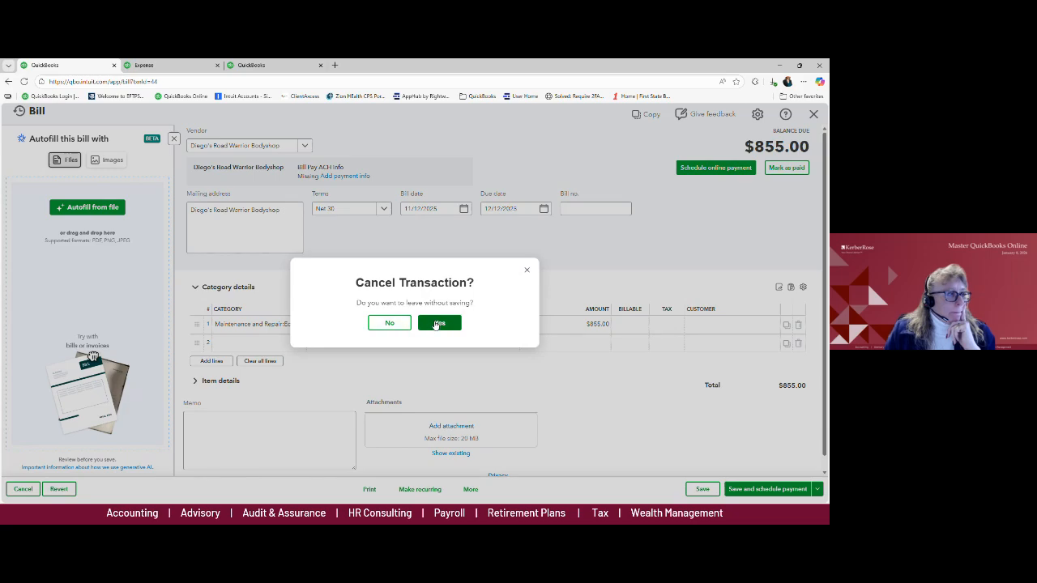
{"action": "left_click", "coordinate": [438, 323]}
Step: Start a new expense and choose Bob's Burger Joint as the payee
{"action": "mouse_move", "coordinate": [11, 160]}
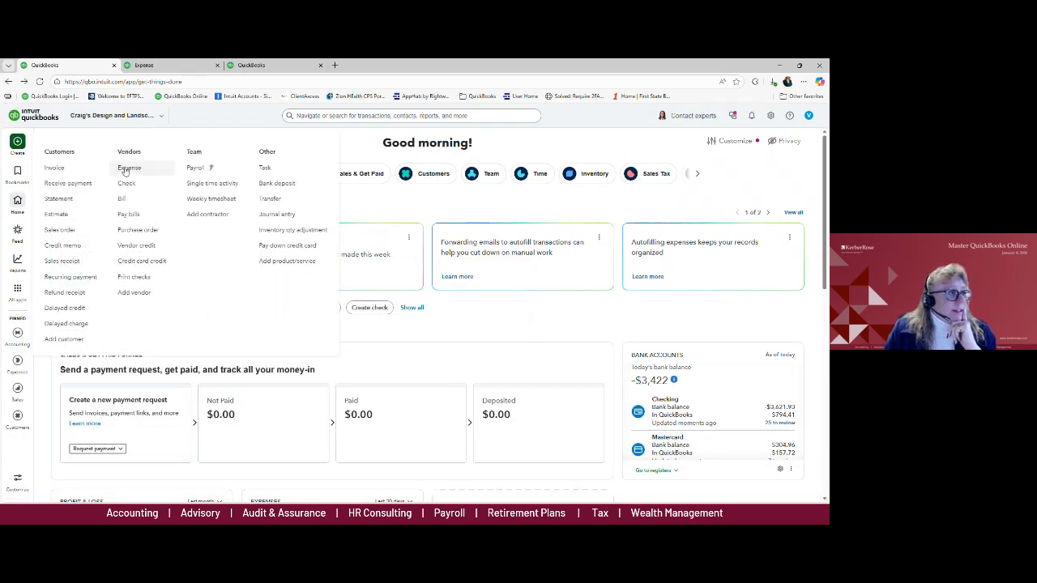
{"action": "left_click", "coordinate": [129, 170]}
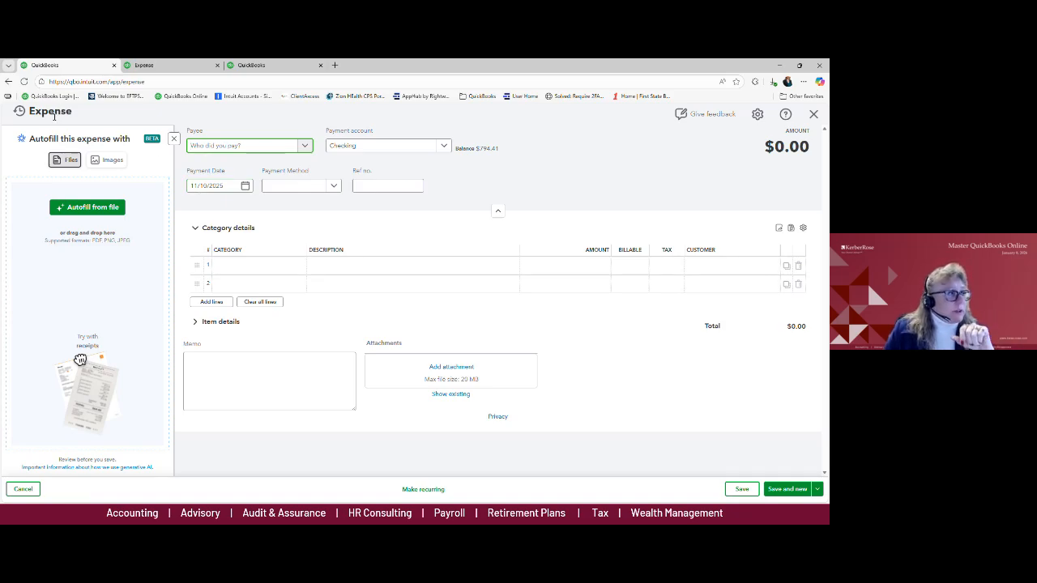
{"action": "left_click_drag", "start_coordinate": [32, 110], "coordinate": [88, 115]}
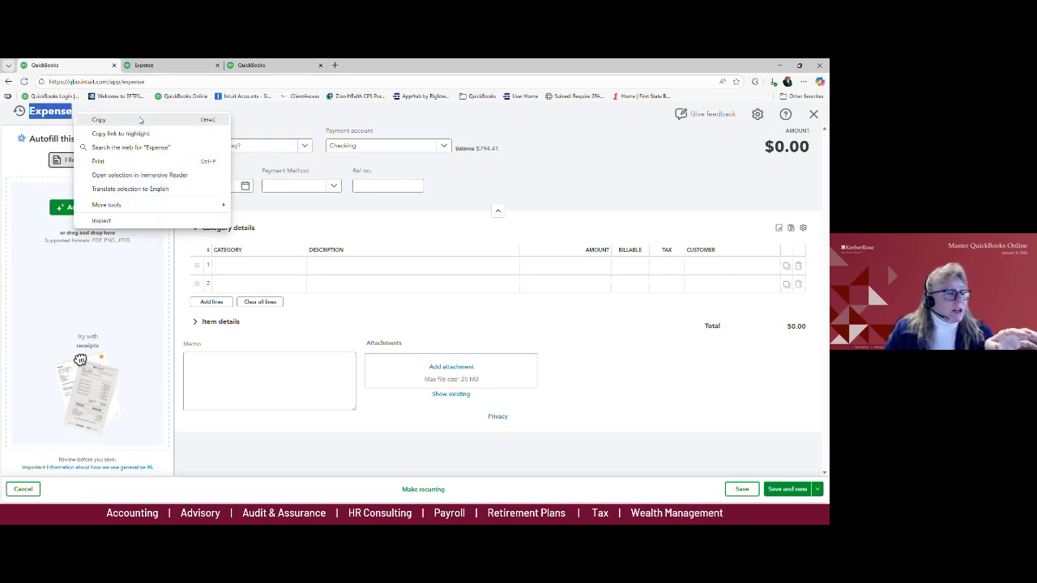
{"action": "right_click", "coordinate": [78, 115]}
{"action": "left_click", "coordinate": [254, 119]}
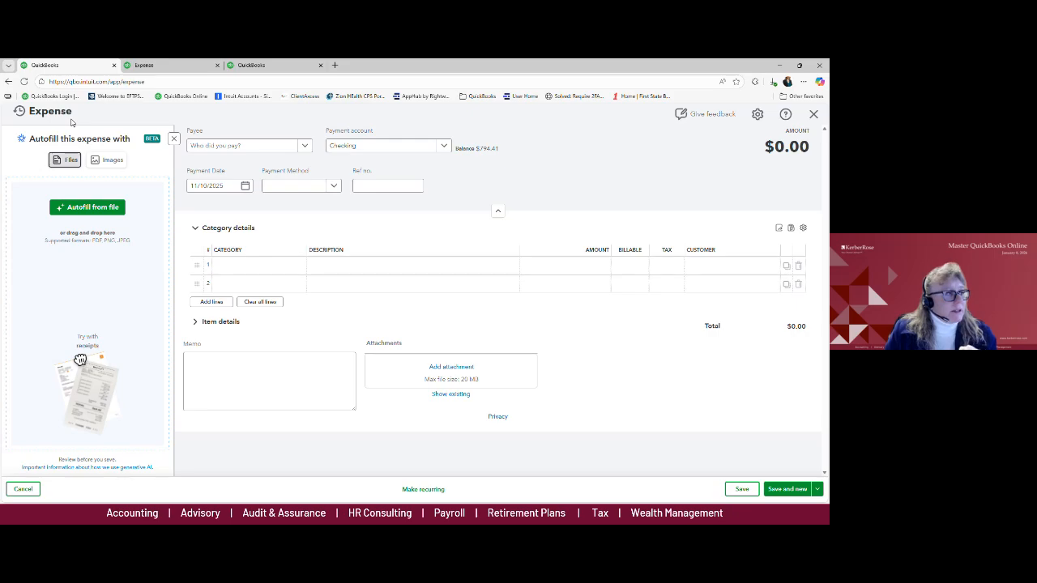
{"action": "left_click", "coordinate": [372, 189]}
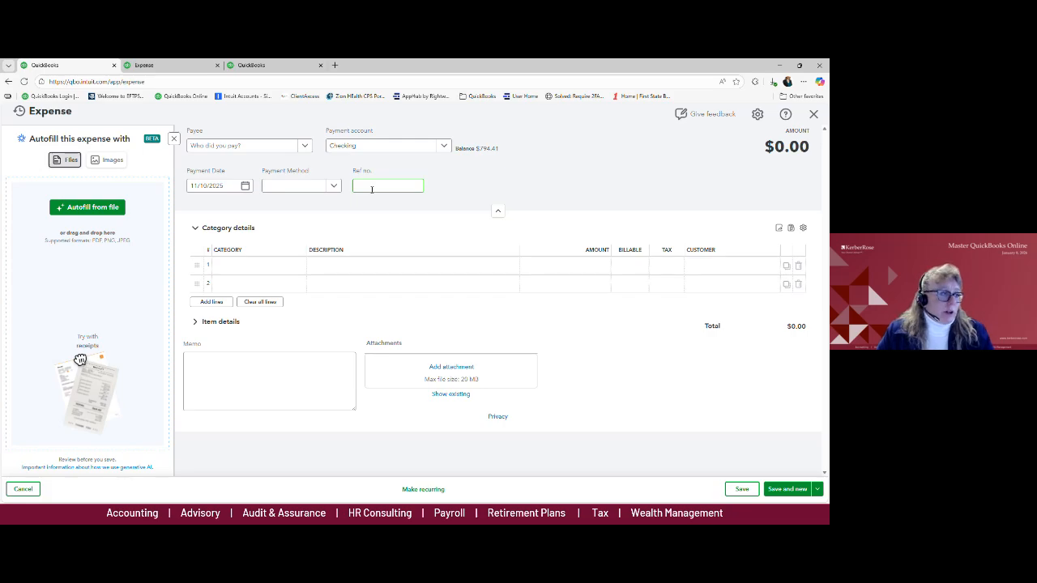
{"action": "left_click", "coordinate": [281, 150]}
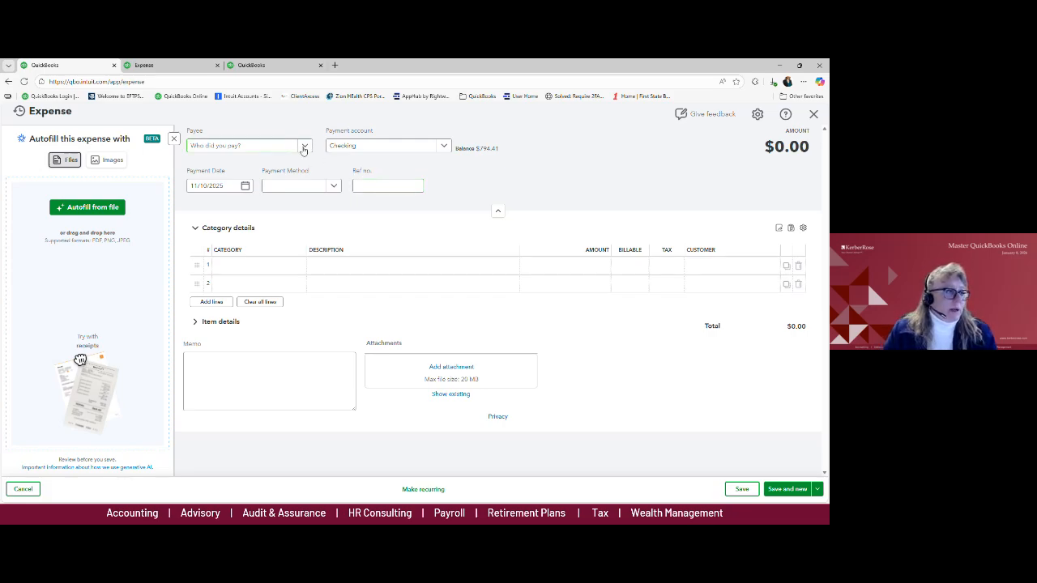
{"action": "left_click", "coordinate": [304, 149]}
{"action": "left_click", "coordinate": [264, 176]}
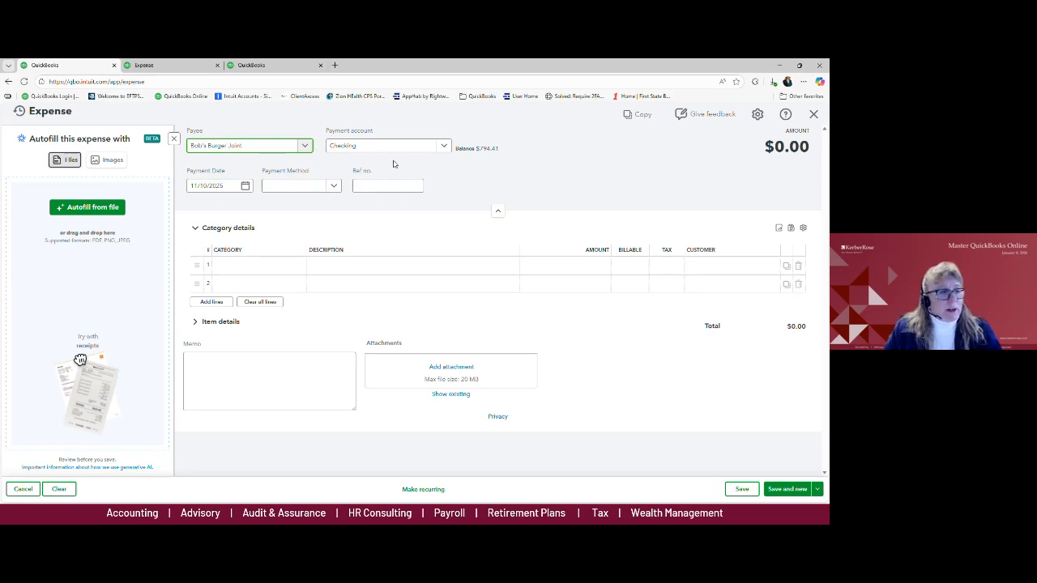
Step: Set the expense's payment method to Cash and its reference number to auto
{"action": "left_click", "coordinate": [335, 191]}
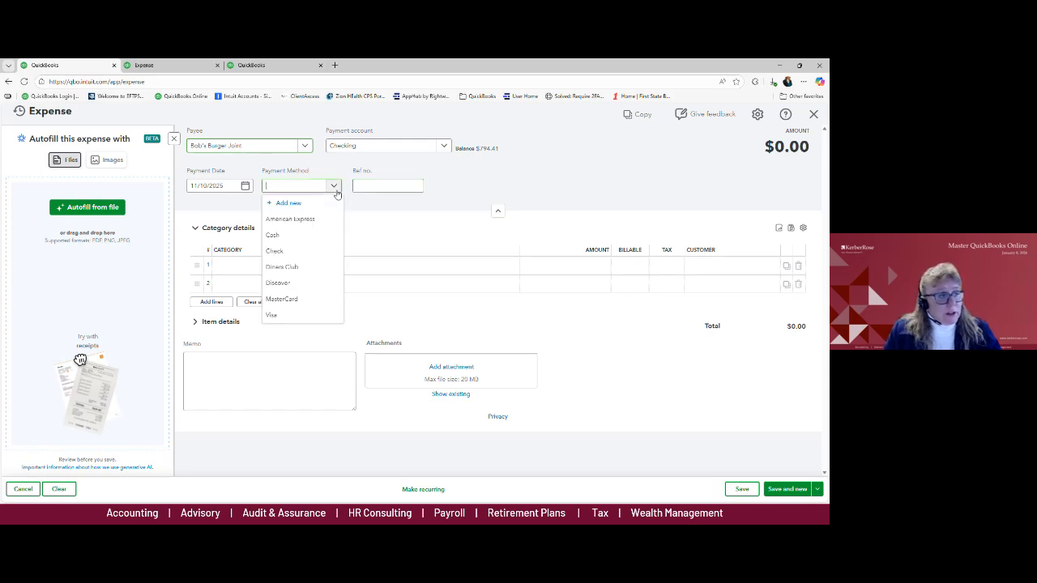
{"action": "left_click", "coordinate": [316, 234]}
{"action": "left_click", "coordinate": [387, 186]}
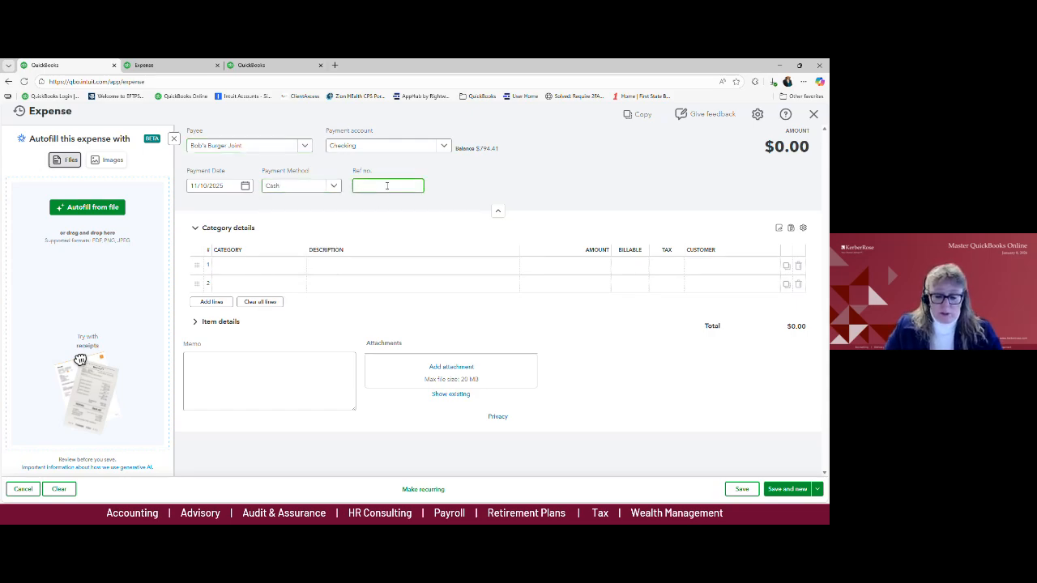
{"action": "type", "text": "aut"}
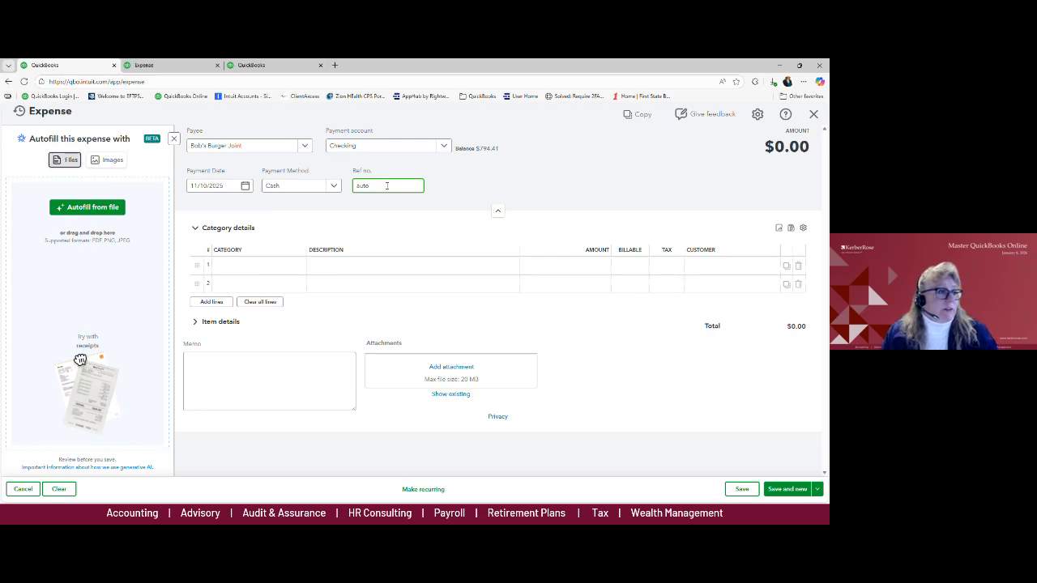
{"action": "type", "text": "o"}
Step: Set the first expense line's category to Travel Meals
{"action": "left_click", "coordinate": [256, 267]}
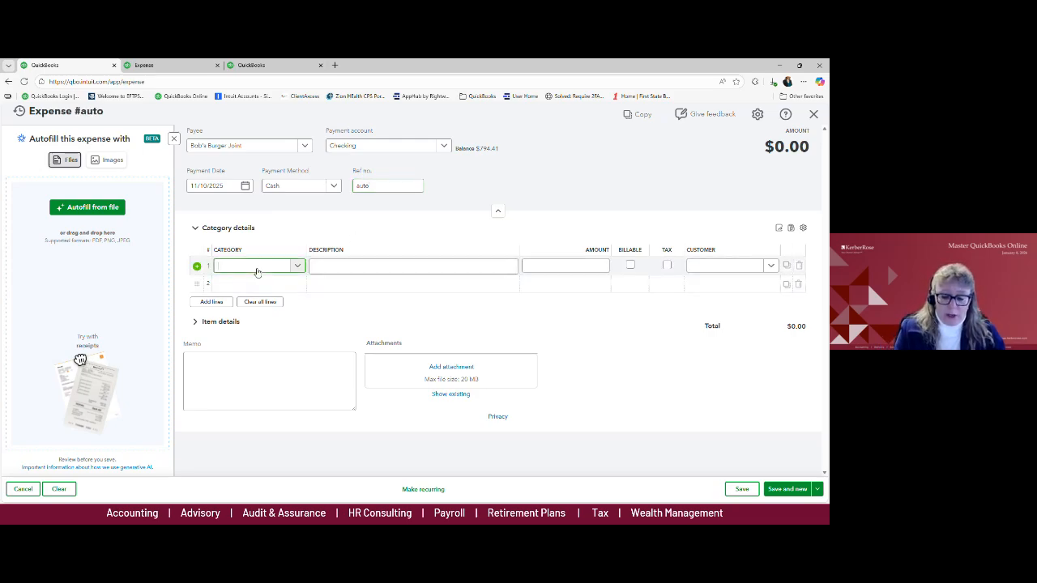
{"action": "type", "text": "meal"}
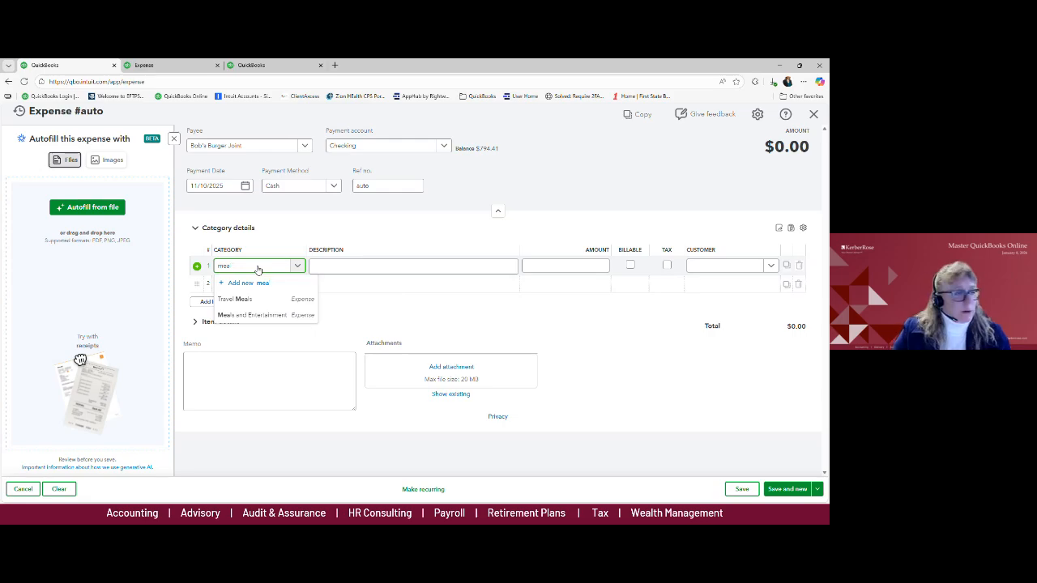
{"action": "key", "text": "BackSpace"}
{"action": "key", "text": "BackSpace"}
{"action": "key", "text": "BackSpace"}
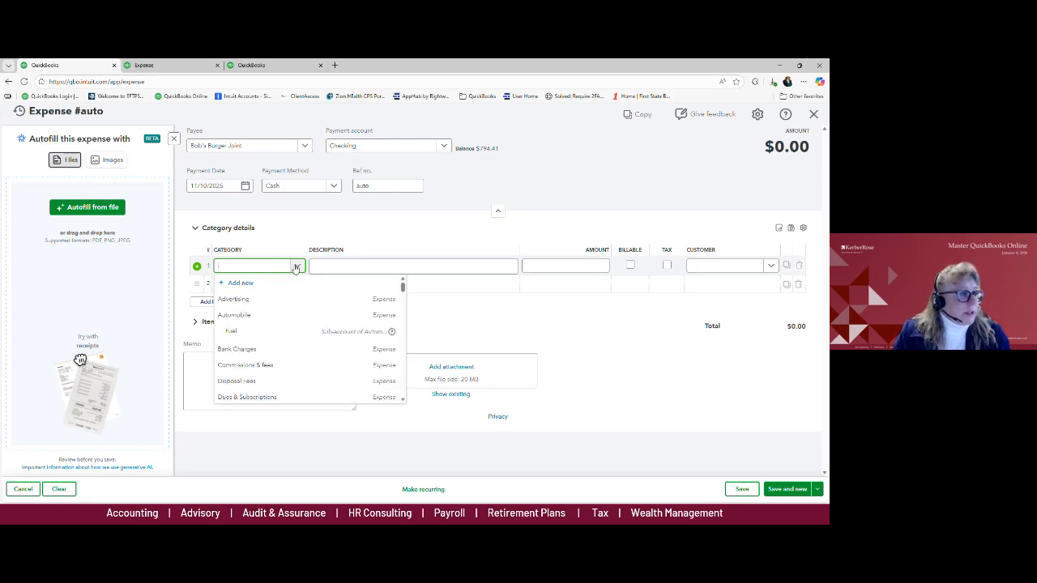
{"action": "left_click", "coordinate": [296, 267]}
{"action": "left_click", "coordinate": [296, 267]}
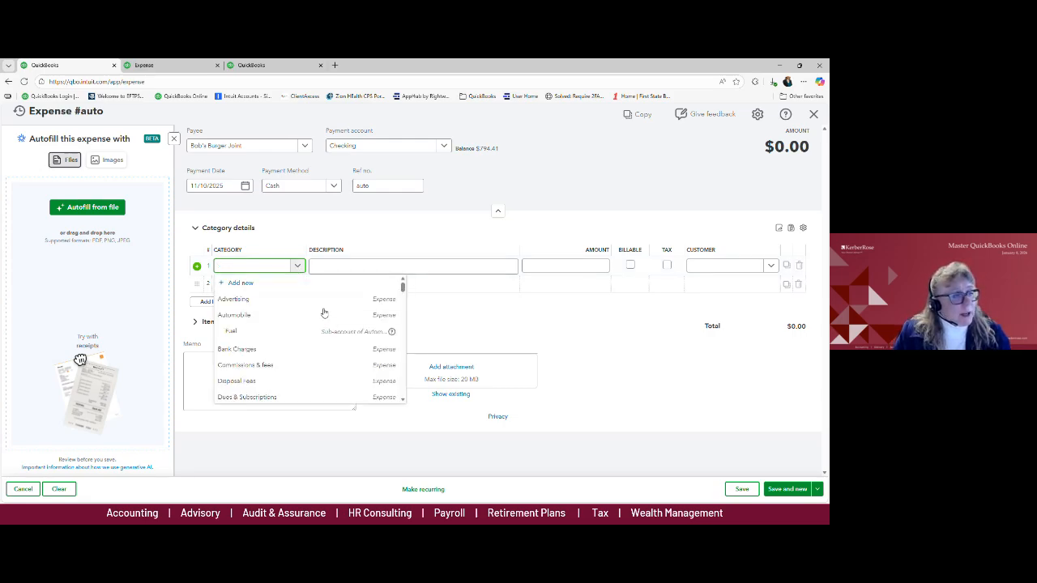
{"action": "scroll", "coordinate": [331, 319], "scroll_direction": "down", "scroll_amount": 5}
{"action": "scroll", "coordinate": [331, 319], "scroll_direction": "down", "scroll_amount": 10}
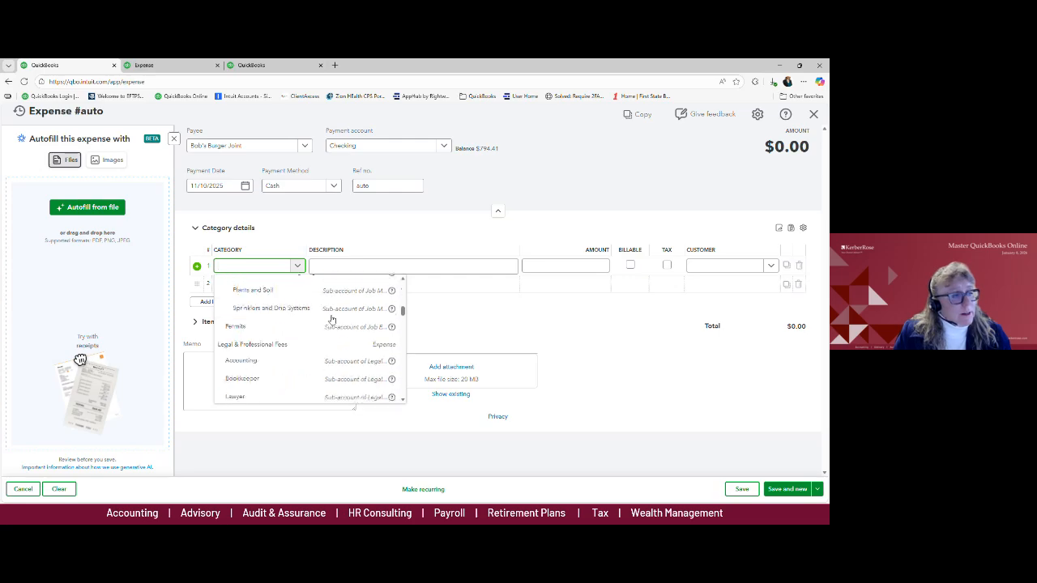
{"action": "scroll", "coordinate": [331, 319], "scroll_direction": "down", "scroll_amount": 3}
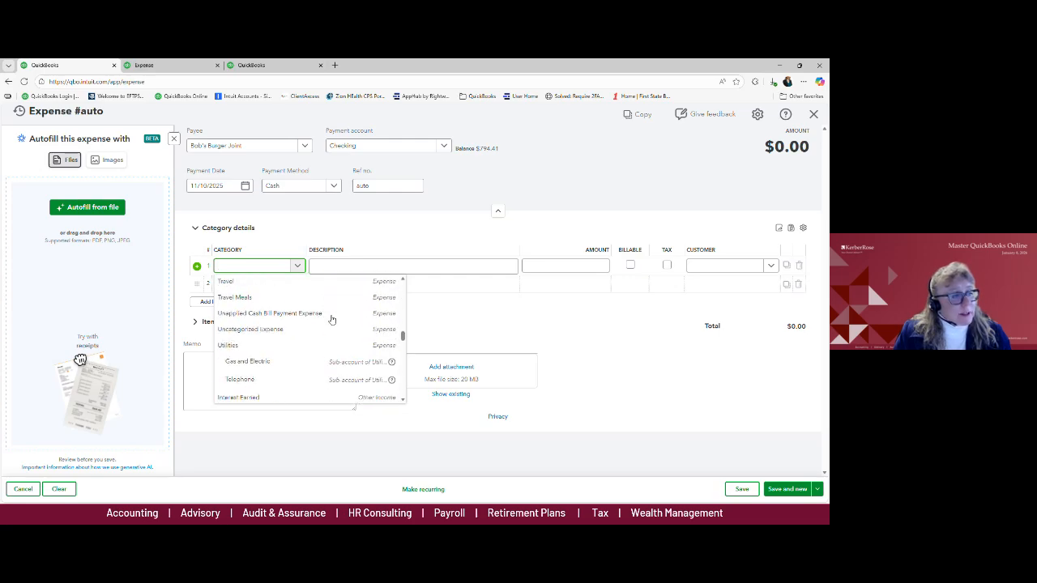
{"action": "left_click", "coordinate": [287, 299]}
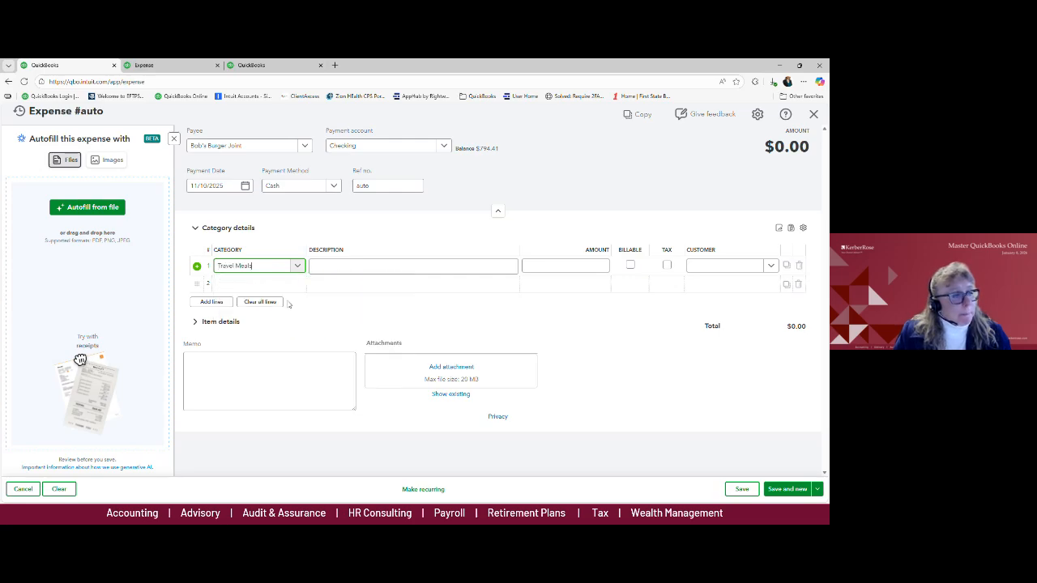
Step: Enter an amount of 50 for the Travel Meals line, leaving its description, billable, tax and customer fields empty
{"action": "left_click", "coordinate": [336, 267]}
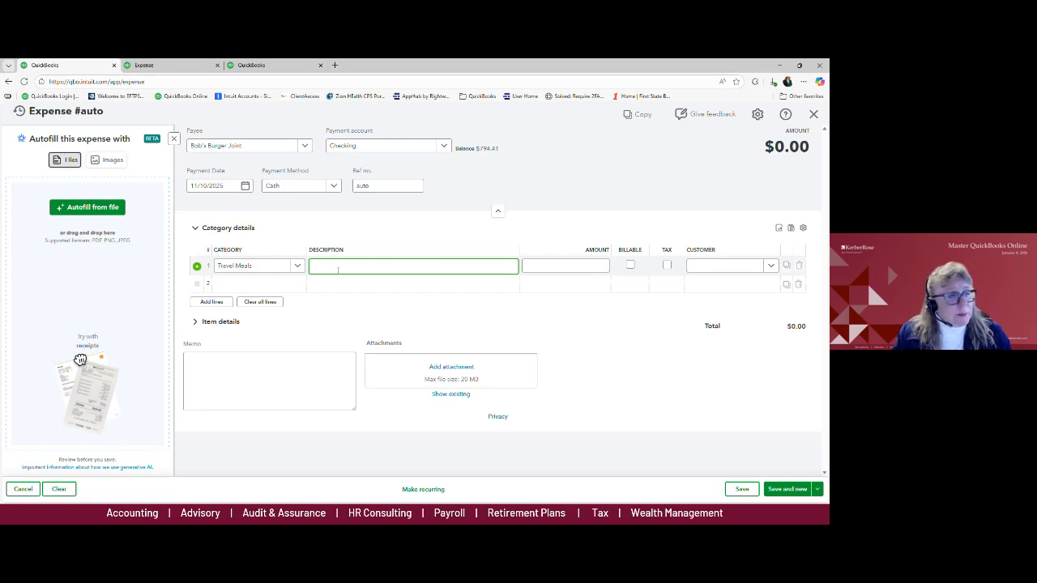
{"action": "key", "text": "Tab"}
{"action": "type", "text": "50."}
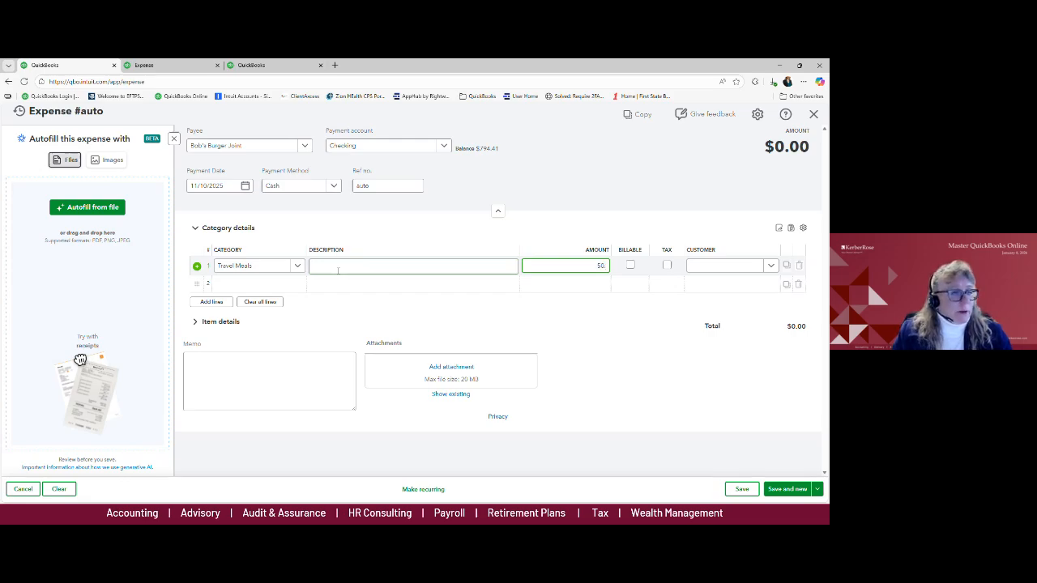
{"action": "key", "text": "Tab"}
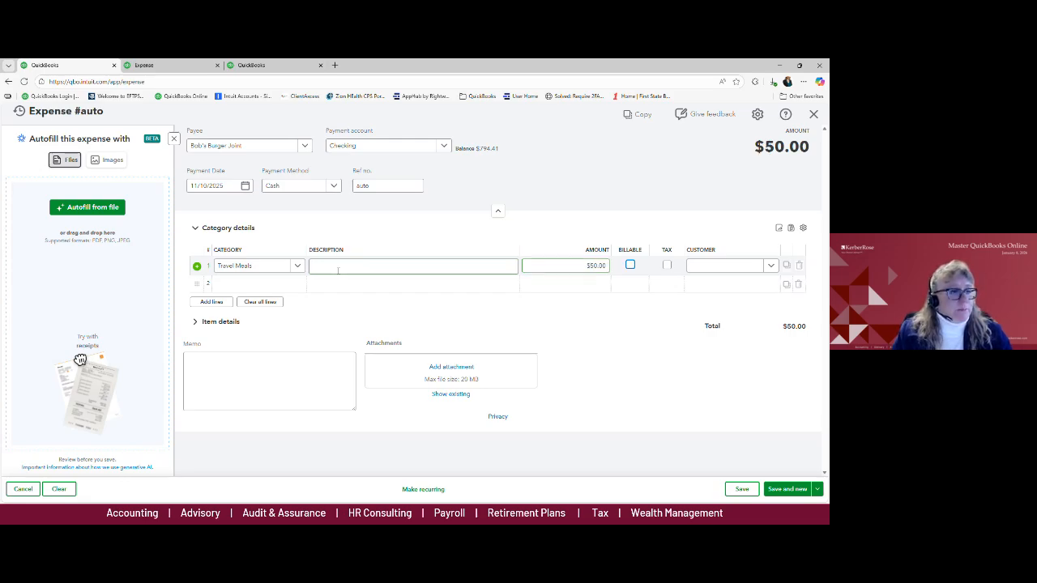
{"action": "key", "text": "Tab"}
{"action": "key", "text": "Tab"}
{"action": "key", "text": "Tab"}
{"action": "key", "text": "Tab"}
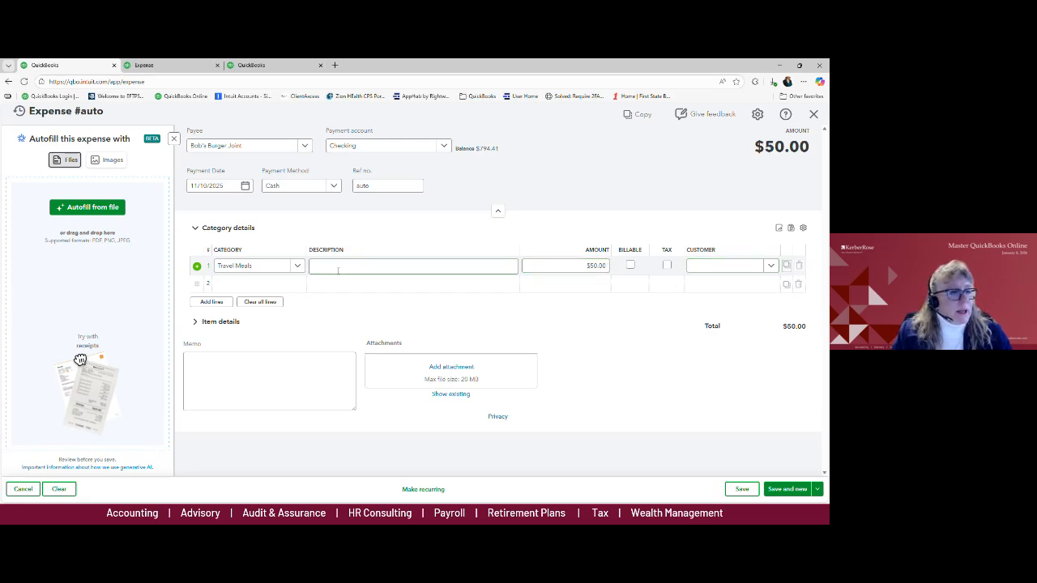
{"action": "key", "text": "Tab"}
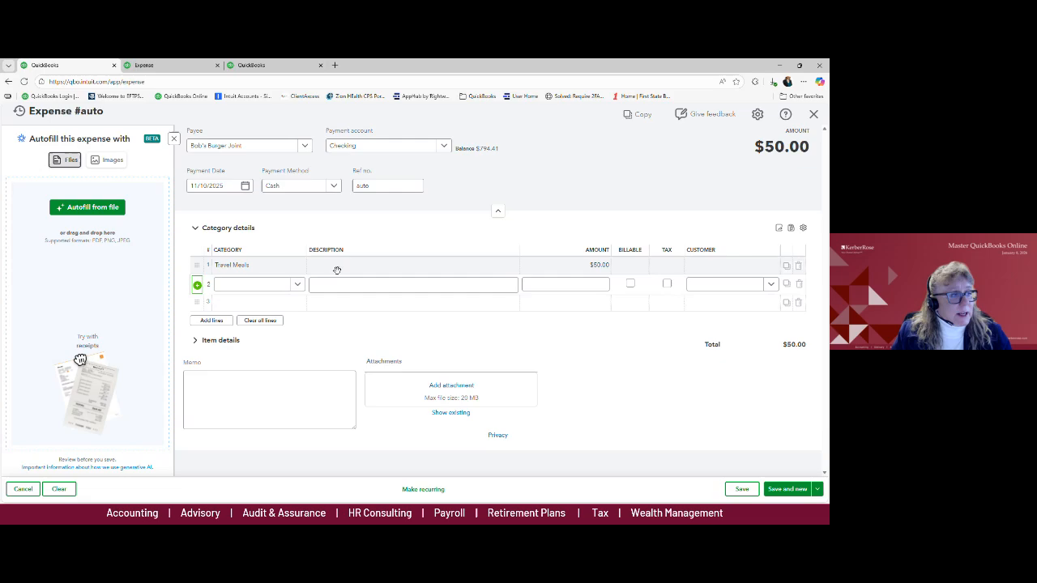
Step: Add a second expense line with the Office Expenses category and an amount of 45
{"action": "left_click", "coordinate": [250, 287]}
{"action": "type", "text": "off"}
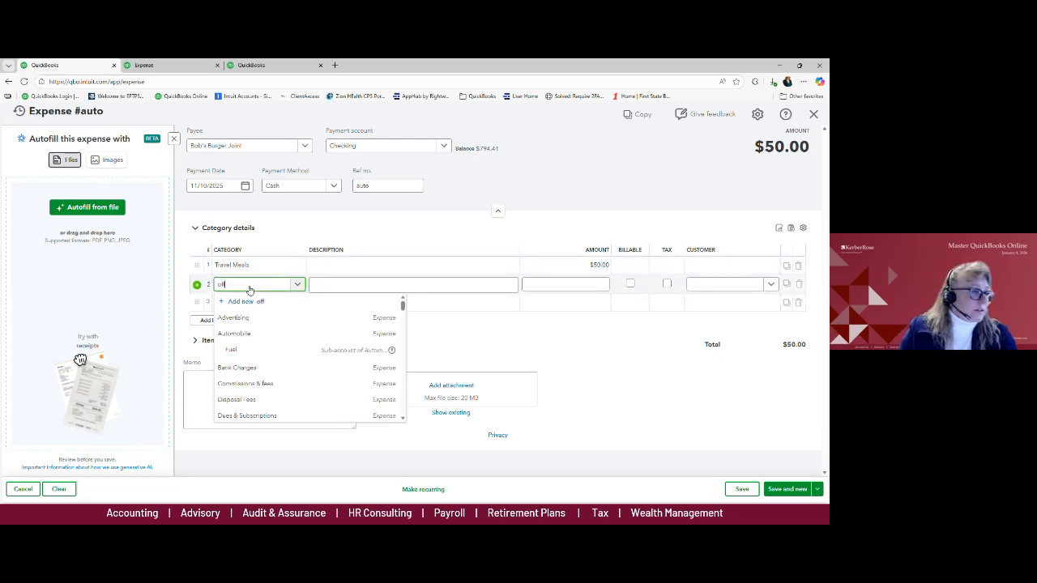
{"action": "left_click", "coordinate": [264, 323]}
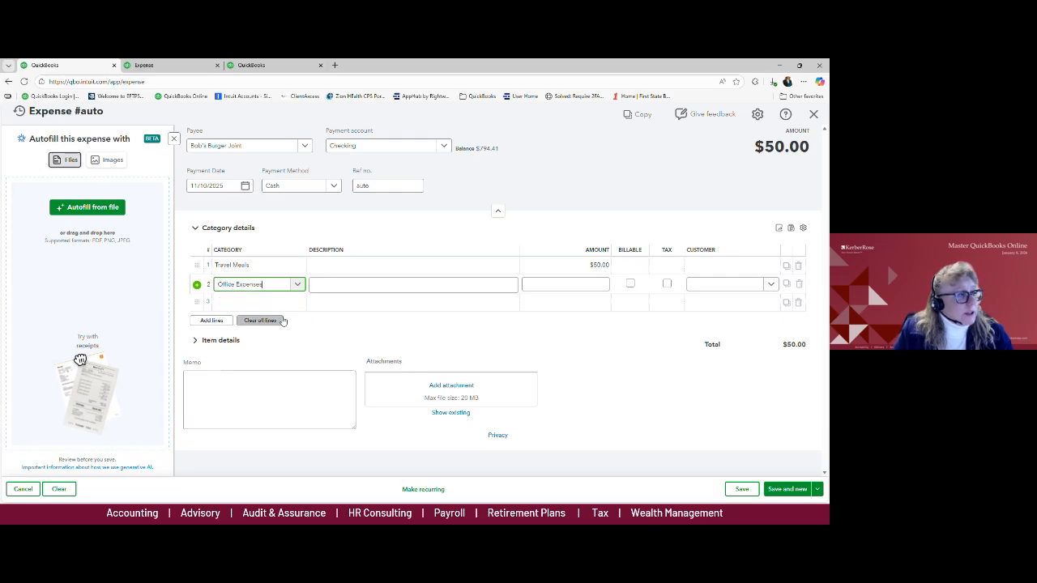
{"action": "left_click", "coordinate": [458, 283]}
{"action": "key", "text": "Tab"}
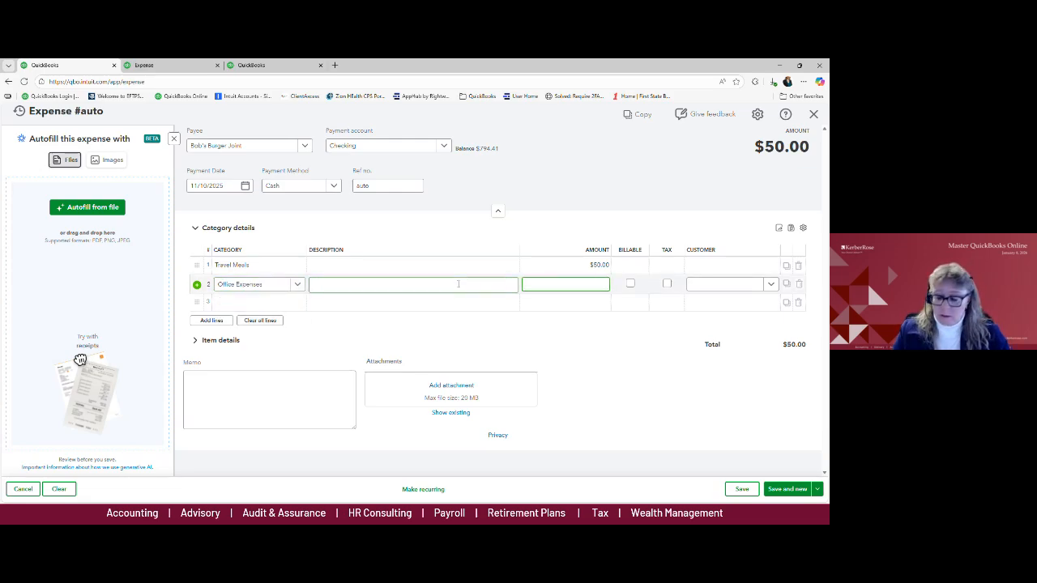
{"action": "type", "text": "45"}
{"action": "key", "text": "Tab"}
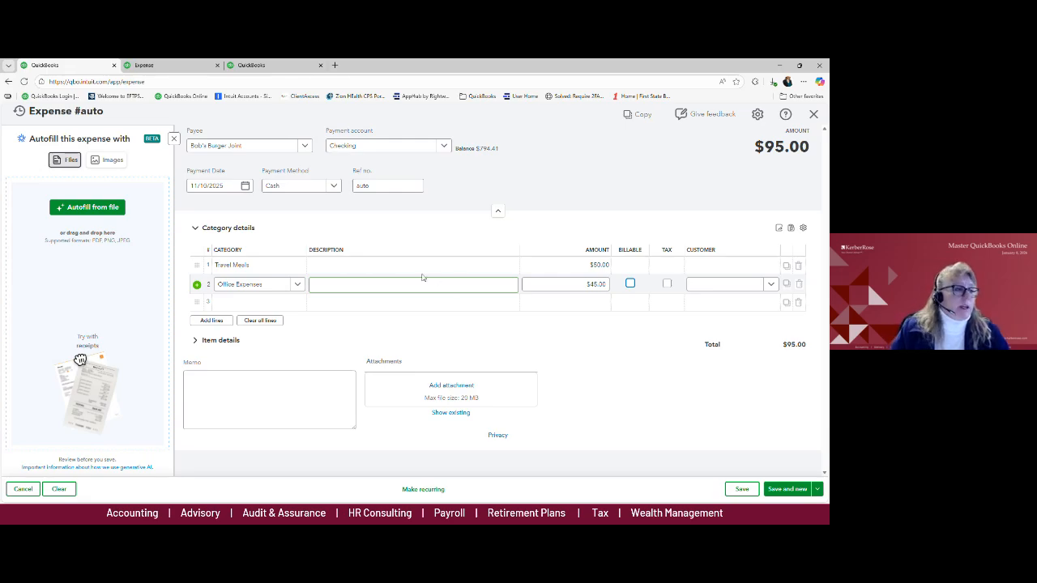
Step: Add a third expense line for Supplies with an amount of 10, and save the expense to start a new one
{"action": "left_click", "coordinate": [325, 300]}
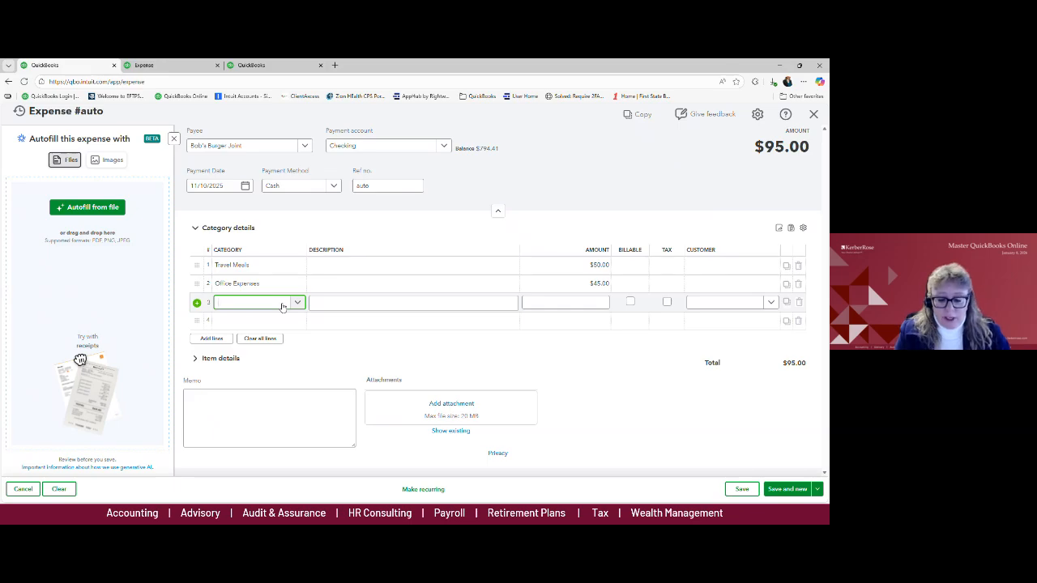
{"action": "type", "text": "supp"}
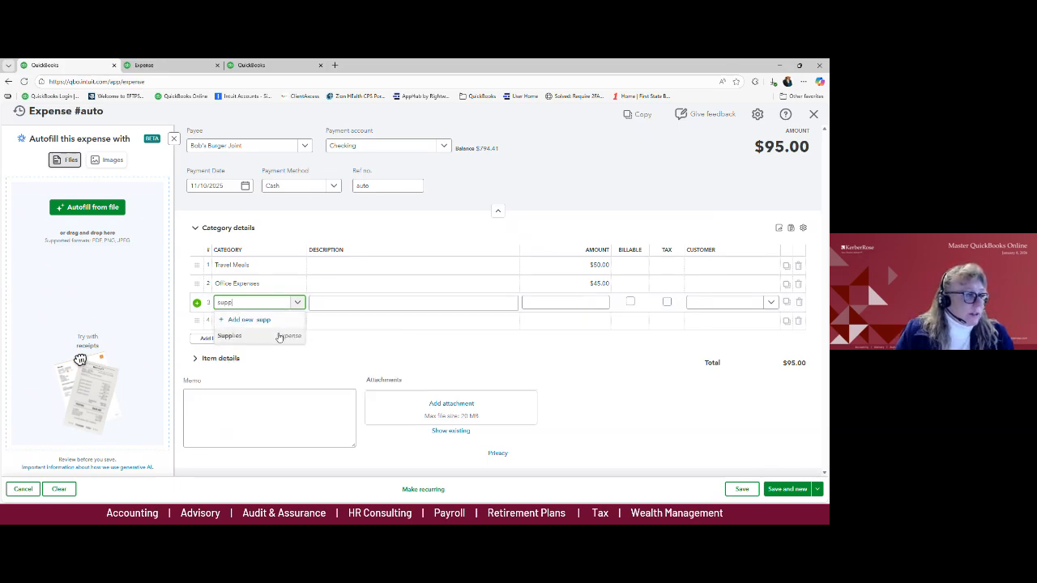
{"action": "left_click", "coordinate": [280, 337]}
{"action": "left_click", "coordinate": [602, 301]}
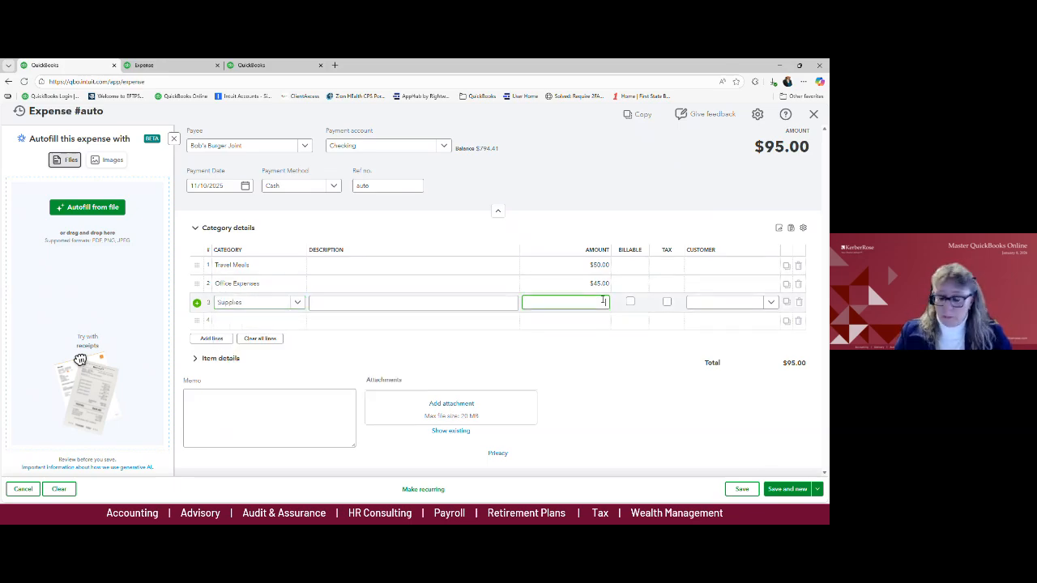
{"action": "type", "text": "10"}
{"action": "key", "text": "Tab"}
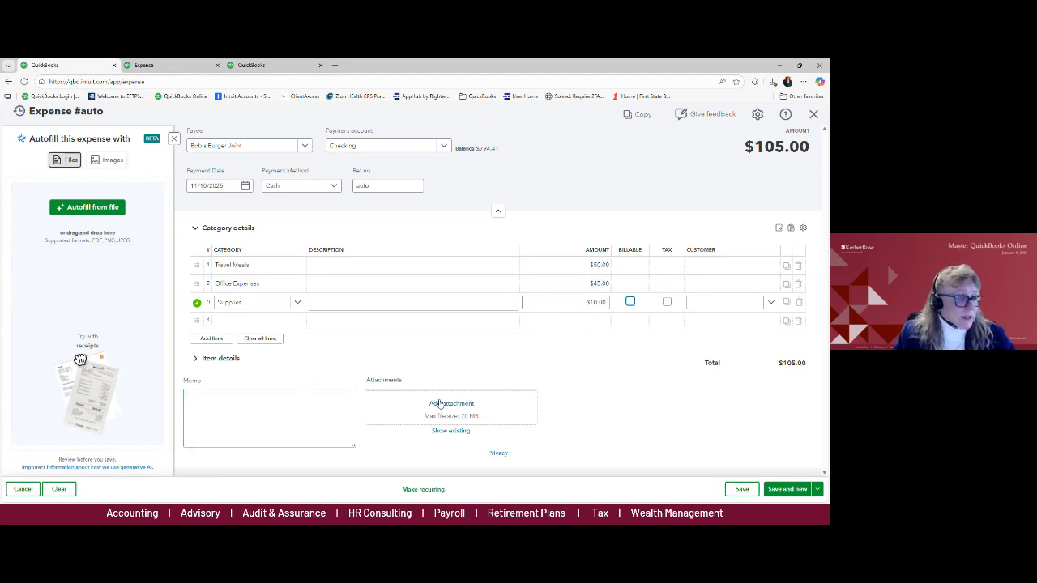
{"action": "left_click", "coordinate": [207, 192]}
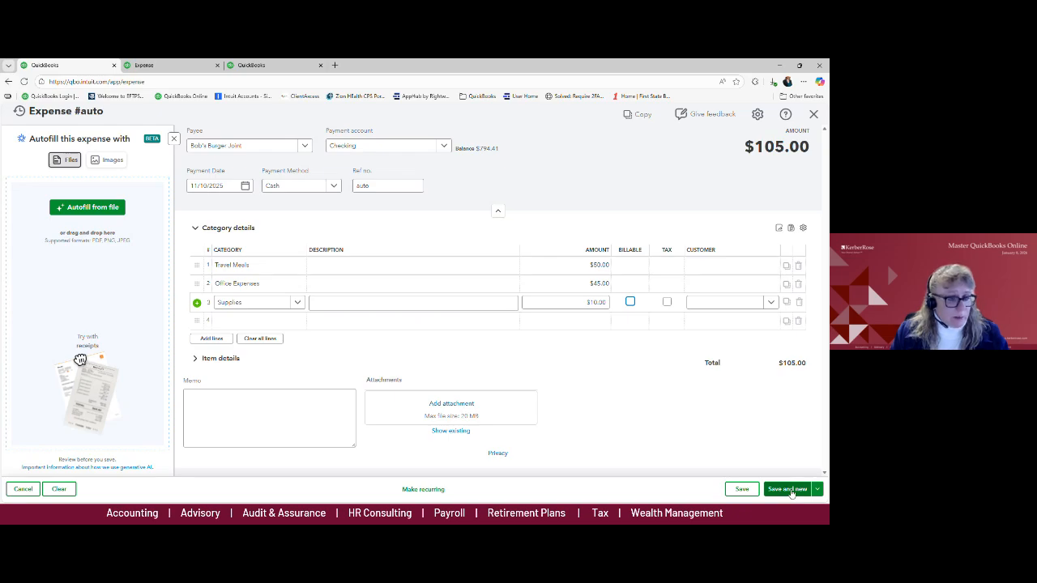
{"action": "left_click", "coordinate": [791, 493]}
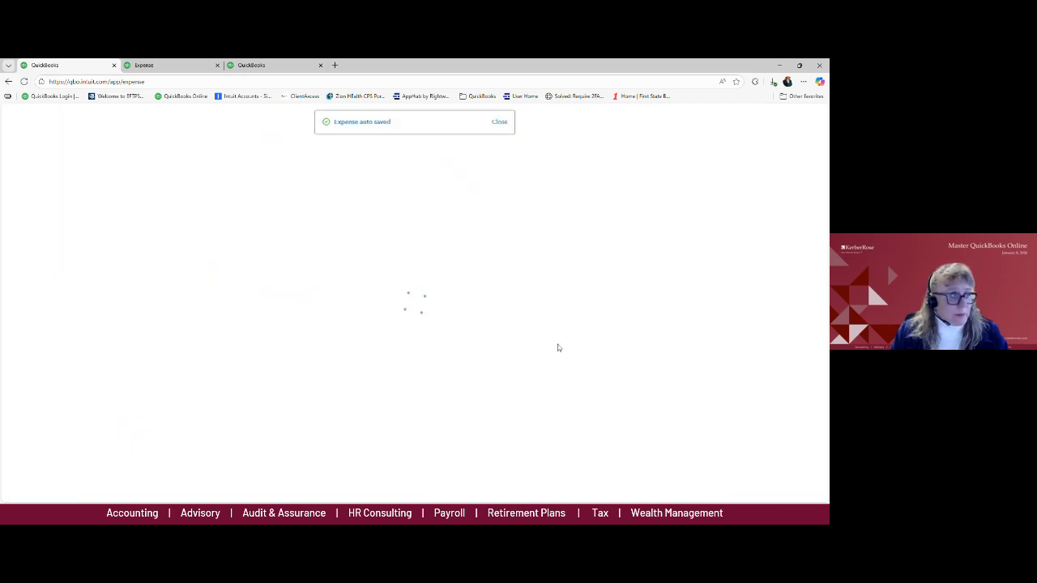
Step: Choose Bob's Burger Joint as the new expense's payee, save it with the prefilled lines, and close the expense form
{"action": "left_click", "coordinate": [247, 145]}
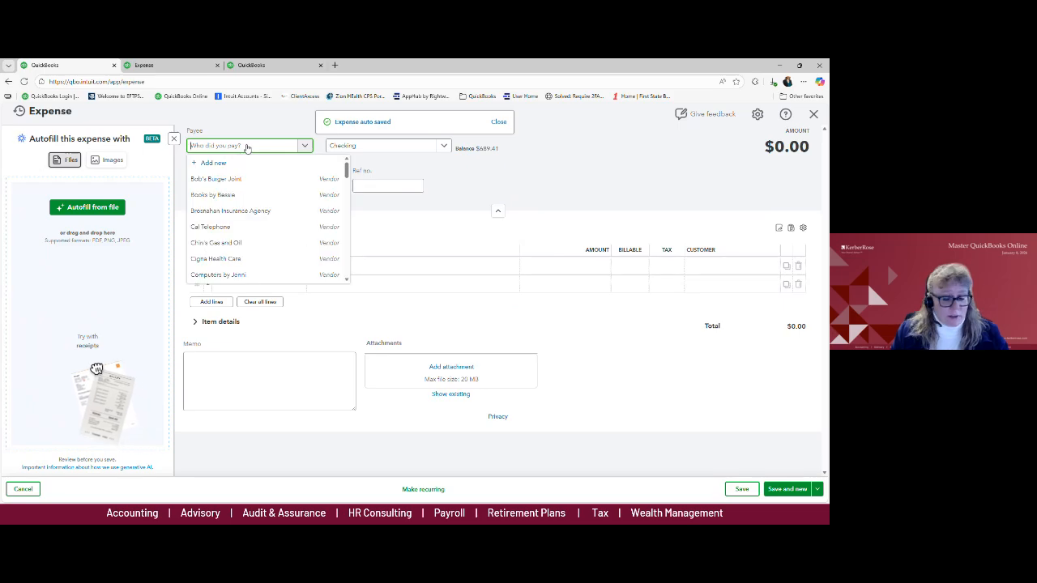
{"action": "left_click", "coordinate": [246, 179]}
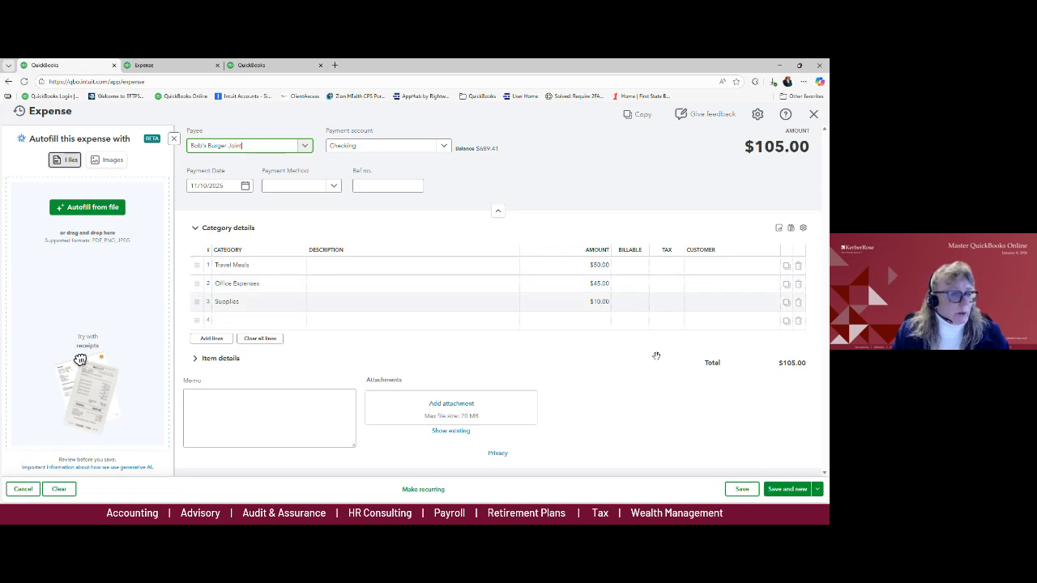
{"action": "left_click", "coordinate": [797, 489]}
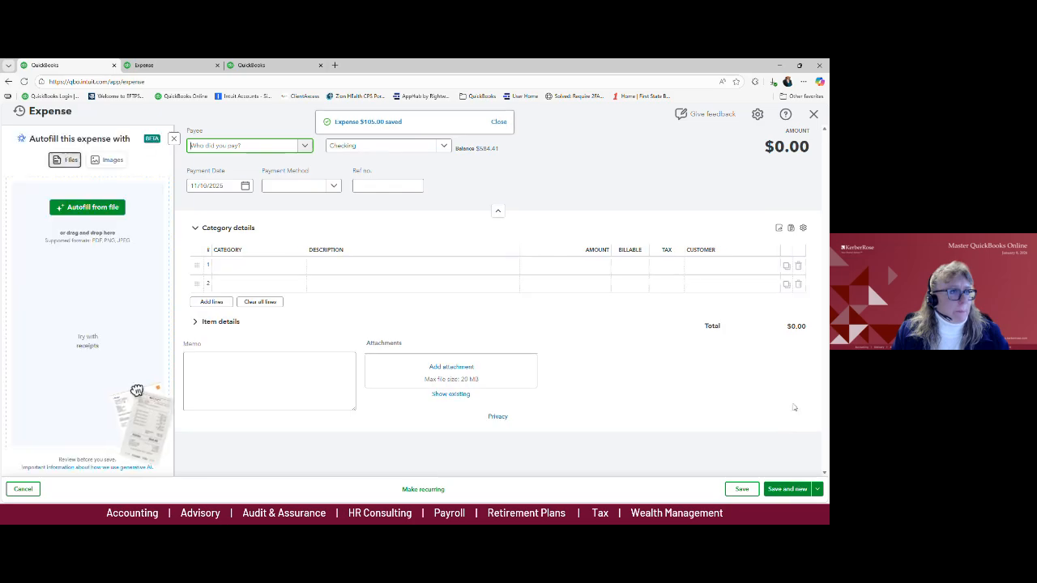
{"action": "left_click", "coordinate": [813, 114]}
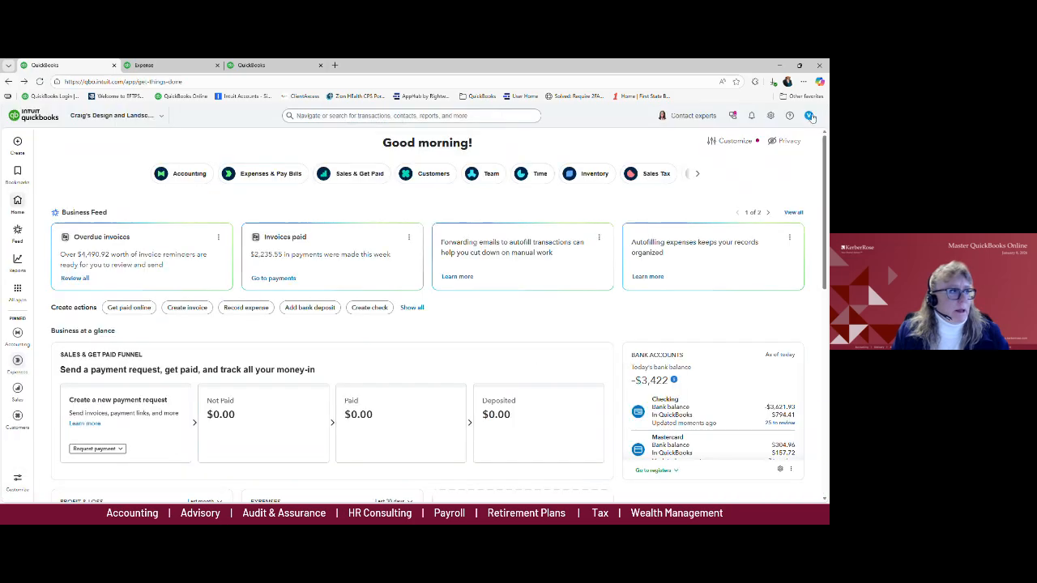
Step: Start a new bill for the vendor Hall Properties with its prefilled Rent or Lease line
{"action": "left_click", "coordinate": [16, 146]}
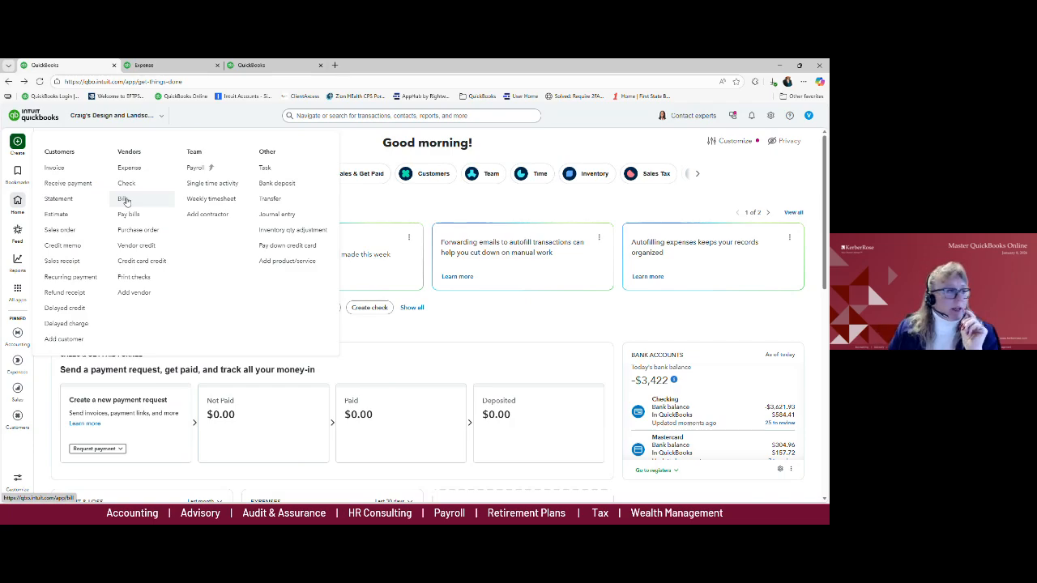
{"action": "left_click", "coordinate": [126, 200]}
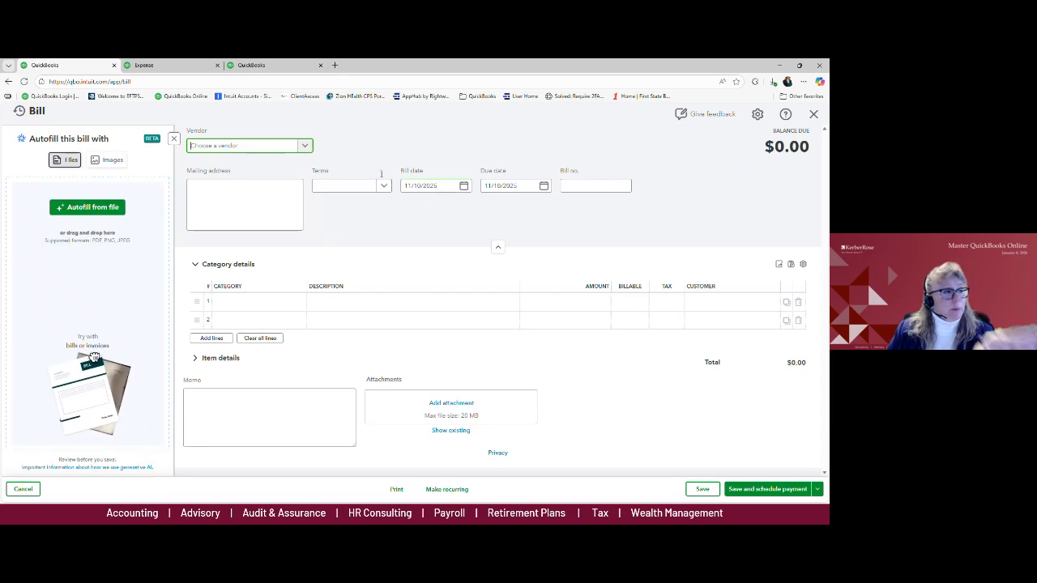
{"action": "type", "text": "all"}
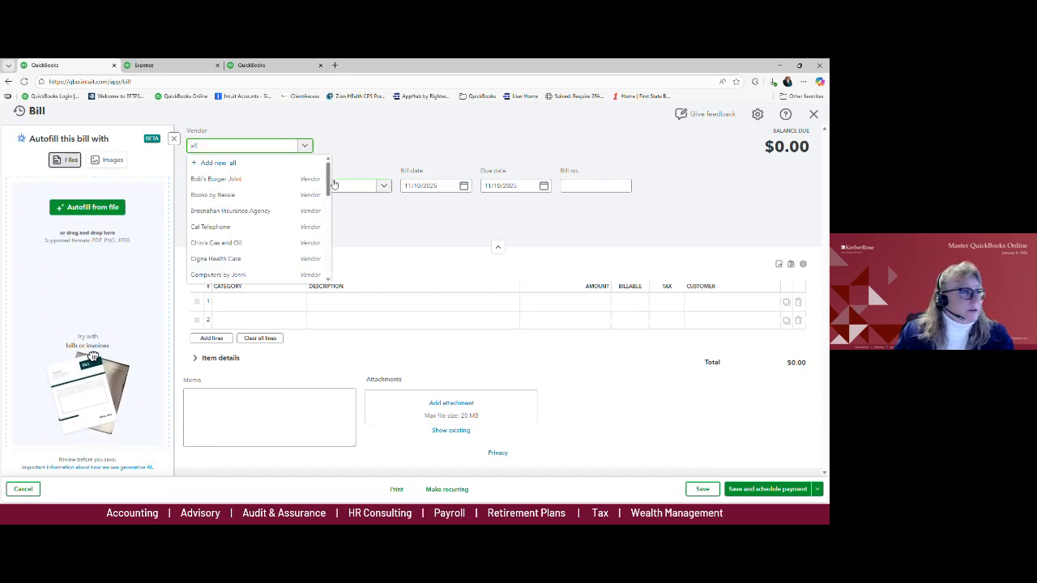
{"action": "left_click", "coordinate": [233, 178]}
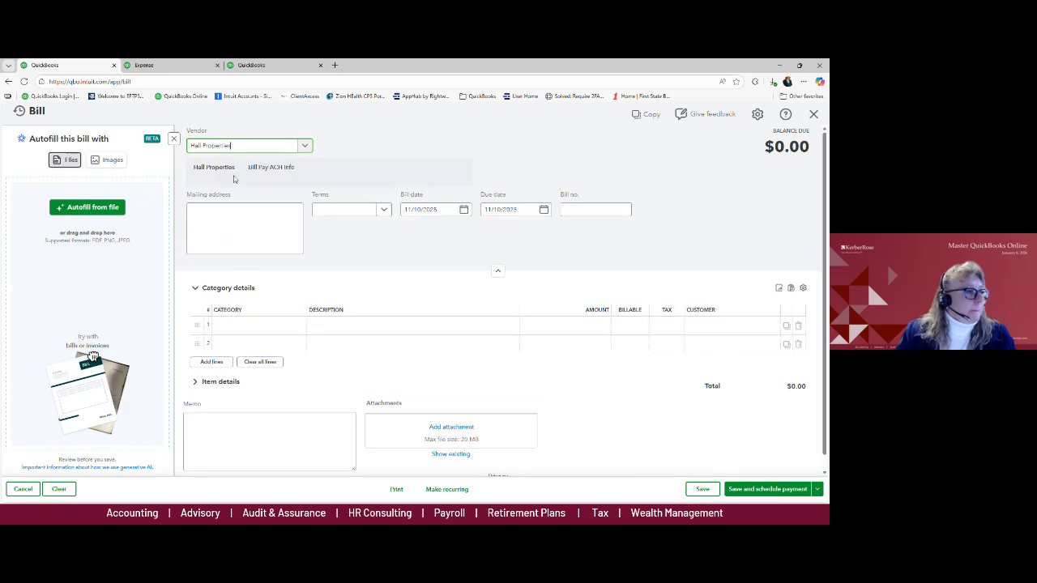
{"action": "left_click", "coordinate": [251, 323]}
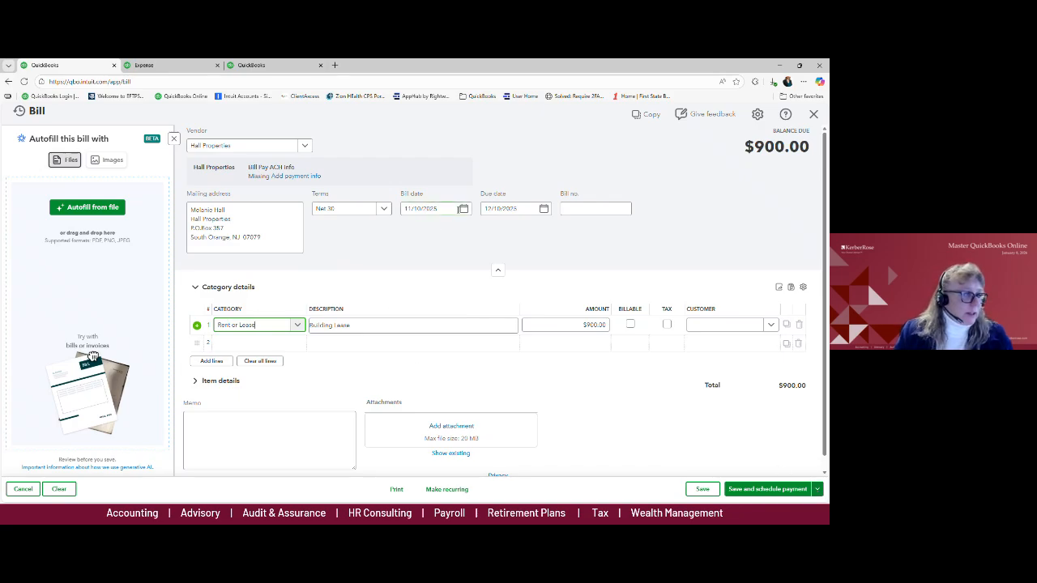
Step: Set the bill date to 12/01/2025, and save and close the bill
{"action": "left_click", "coordinate": [462, 209]}
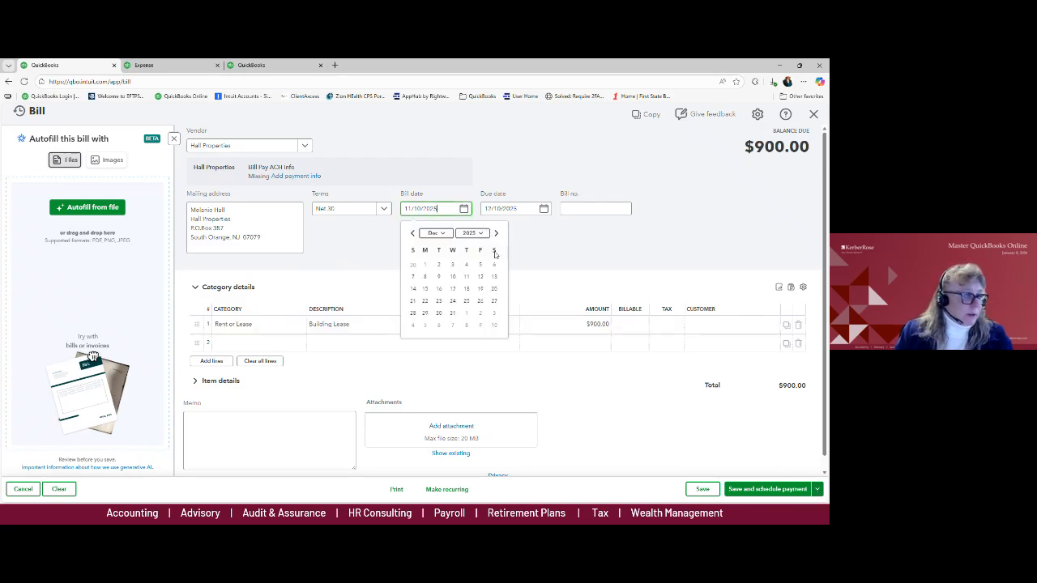
{"action": "left_click", "coordinate": [425, 264]}
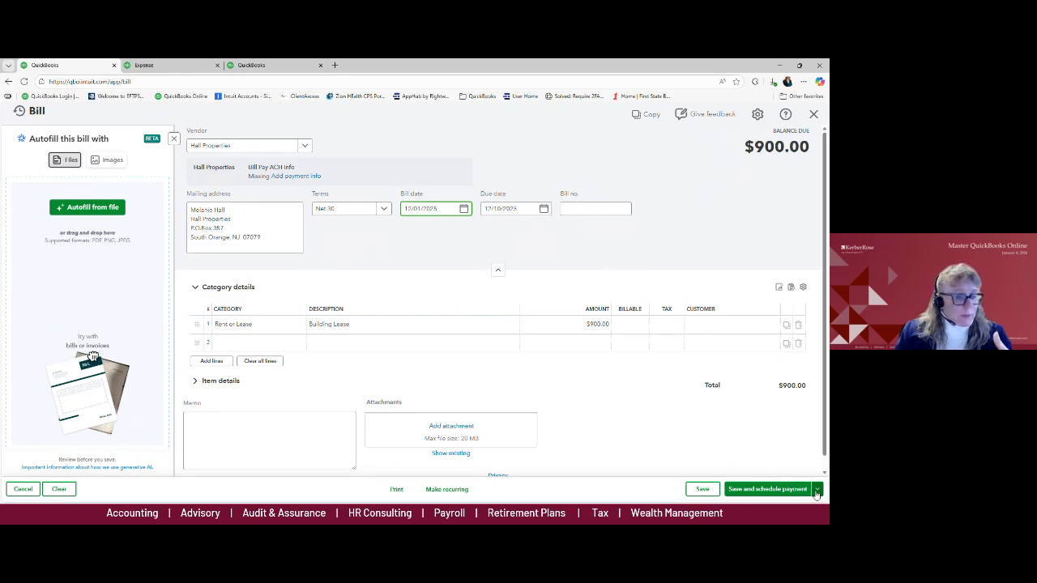
{"action": "left_click", "coordinate": [816, 489]}
{"action": "left_click", "coordinate": [735, 469]}
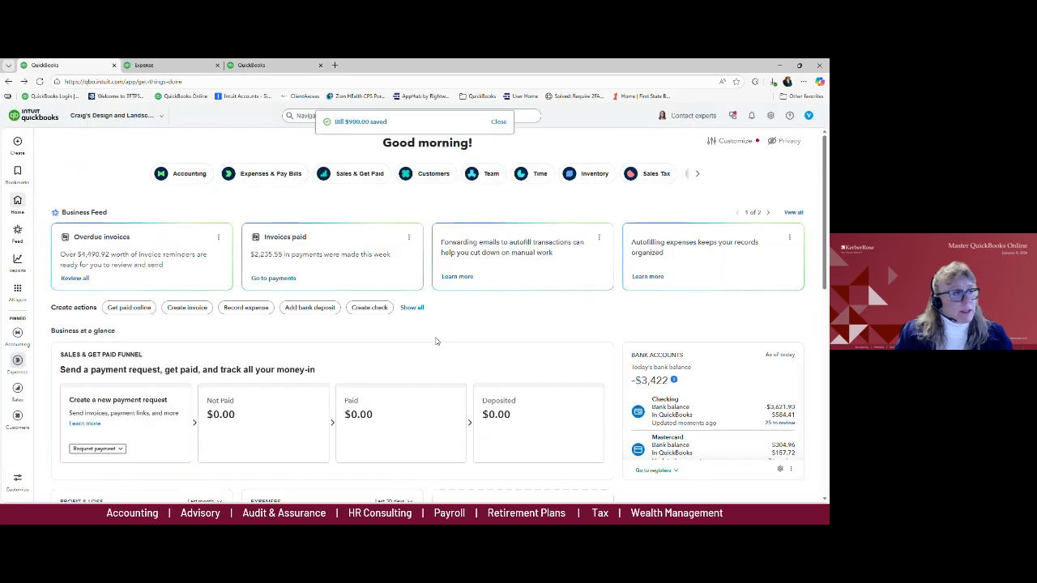
Step: Open Pay Bills, select the Hall Properties bill for payment, and choose Checking as the payment account
{"action": "left_click", "coordinate": [18, 144]}
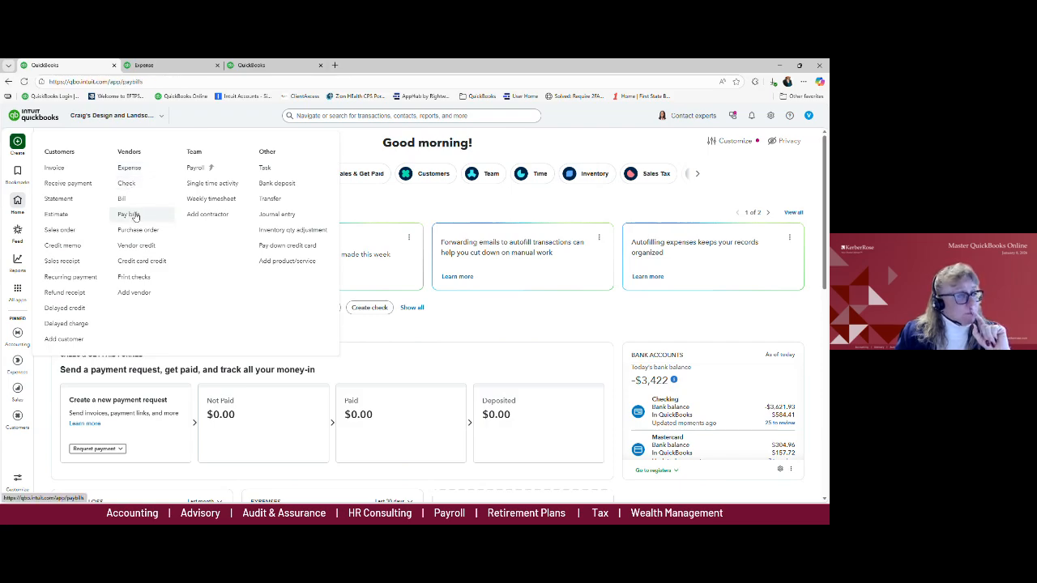
{"action": "left_click", "coordinate": [131, 214]}
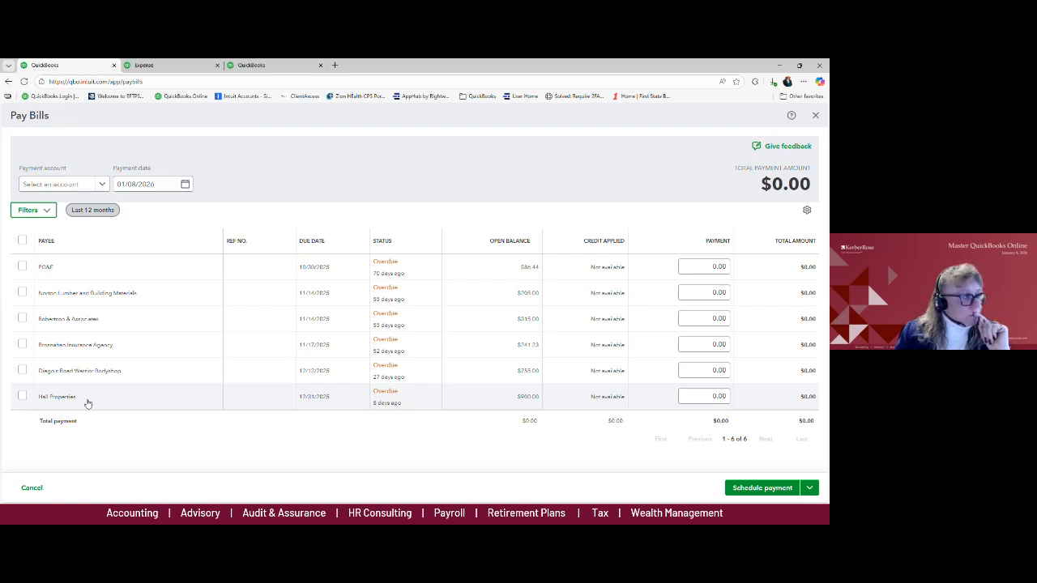
{"action": "left_click", "coordinate": [22, 397]}
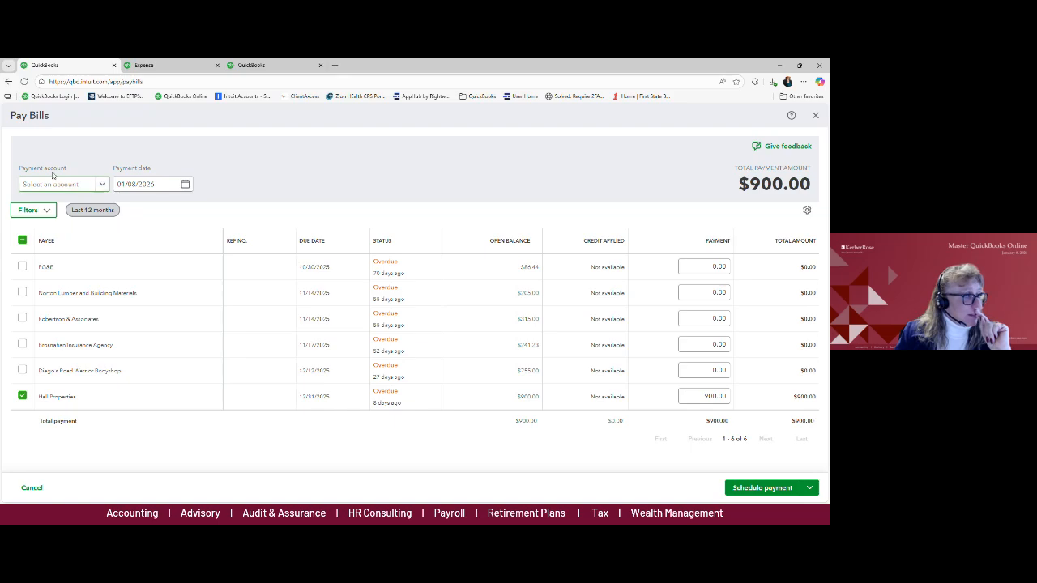
{"action": "left_click", "coordinate": [101, 185]}
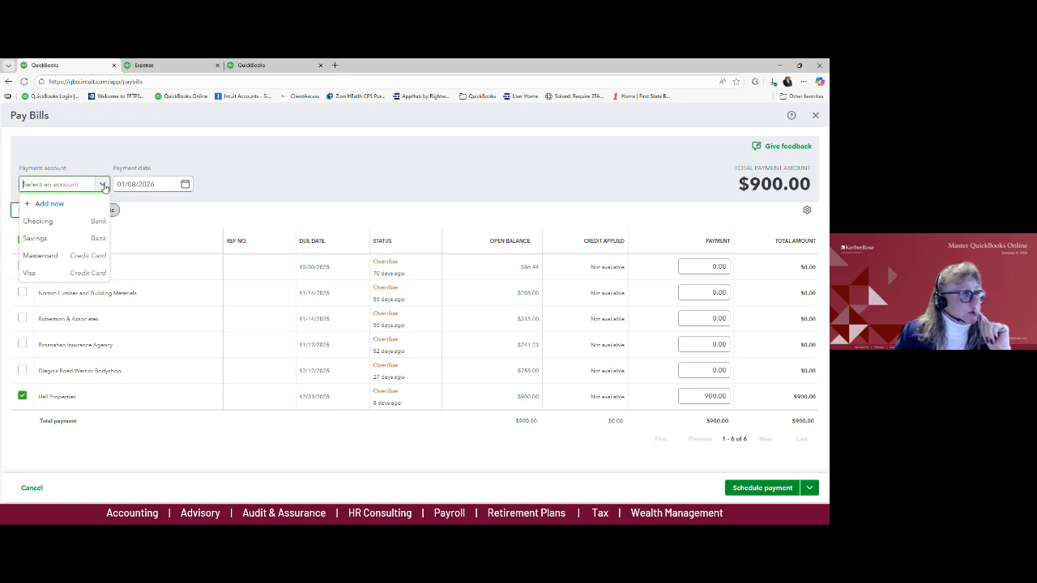
{"action": "left_click", "coordinate": [70, 222]}
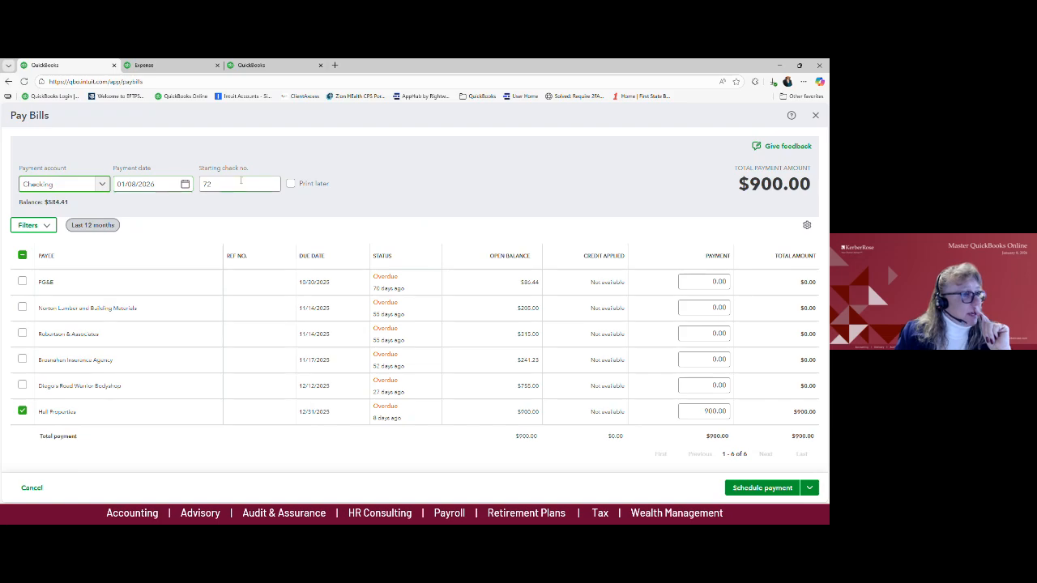
Step: Mark the bill payment's check to print later, and save and close the payment
{"action": "left_click", "coordinate": [290, 184]}
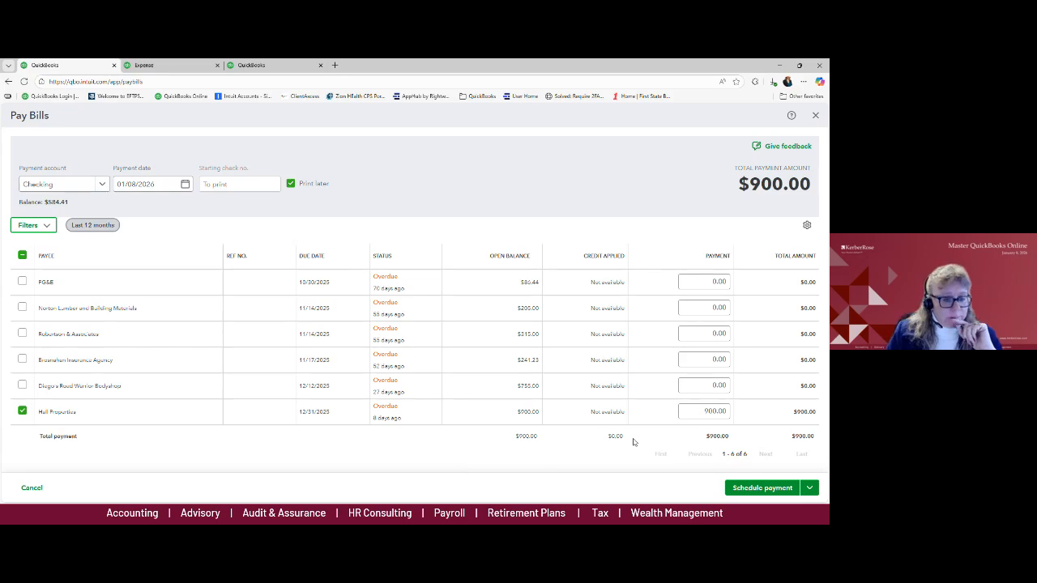
{"action": "left_click", "coordinate": [809, 489]}
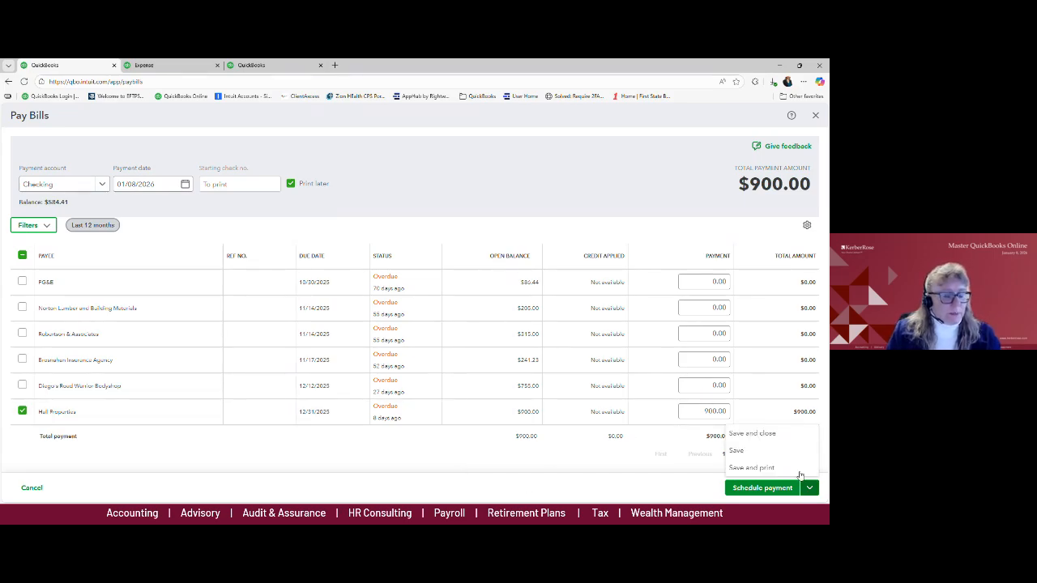
{"action": "left_click", "coordinate": [770, 435]}
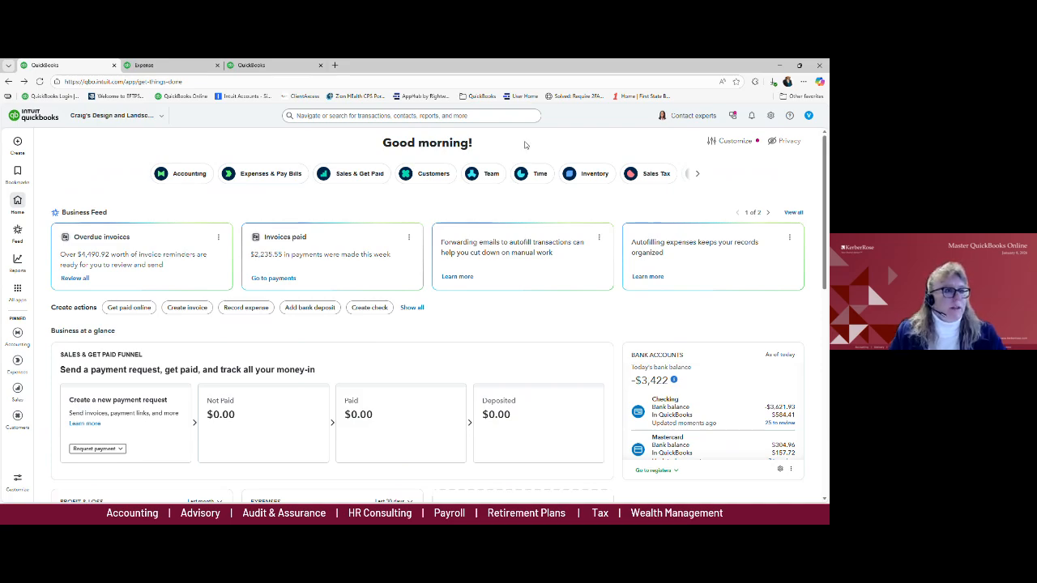
Step: Start a new expense and add First State Bank as a new payee, opening its vendor details
{"action": "left_click", "coordinate": [17, 144]}
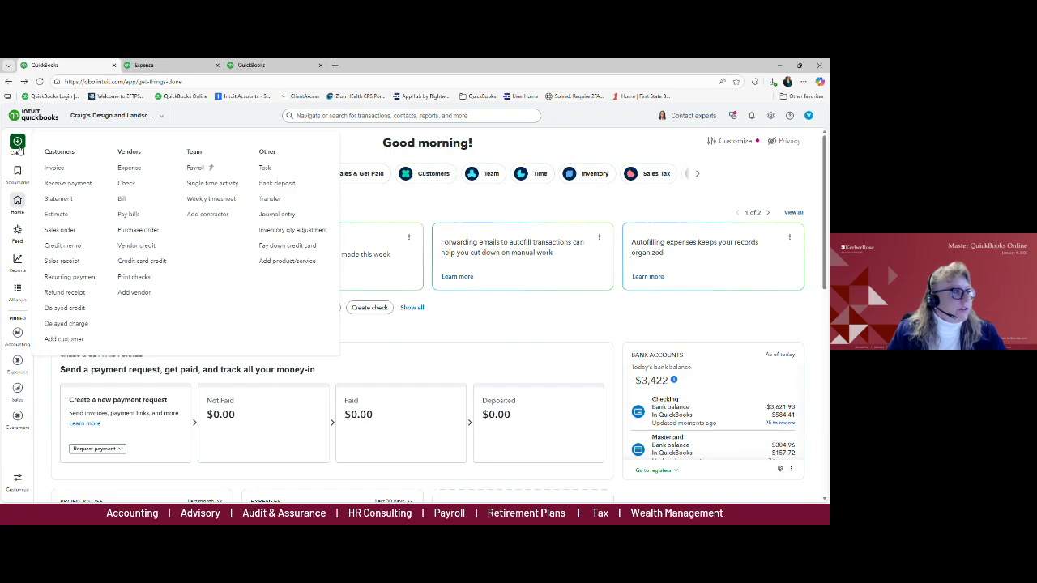
{"action": "left_click", "coordinate": [136, 169]}
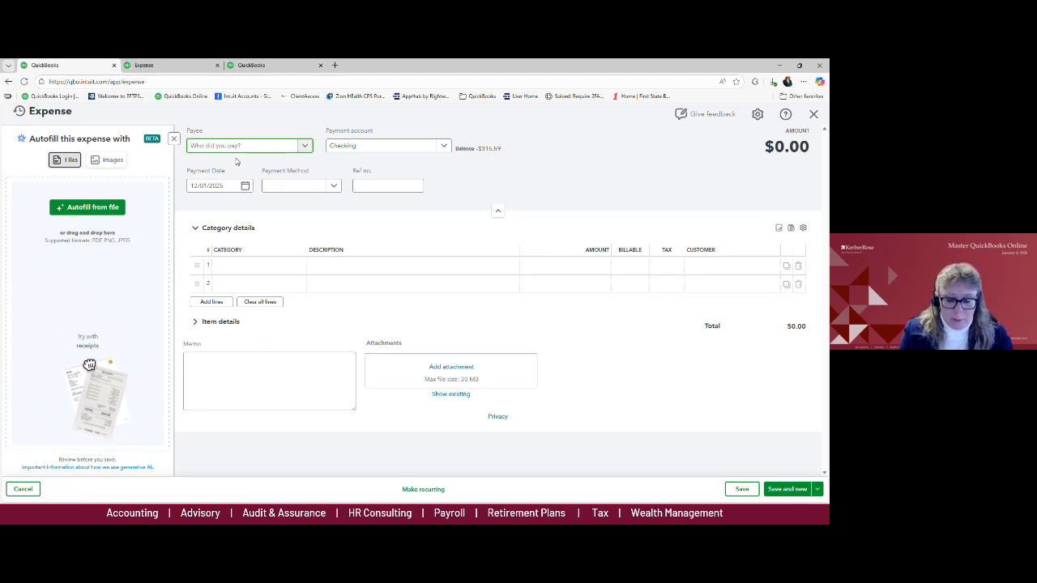
{"action": "type", "text": "ch"}
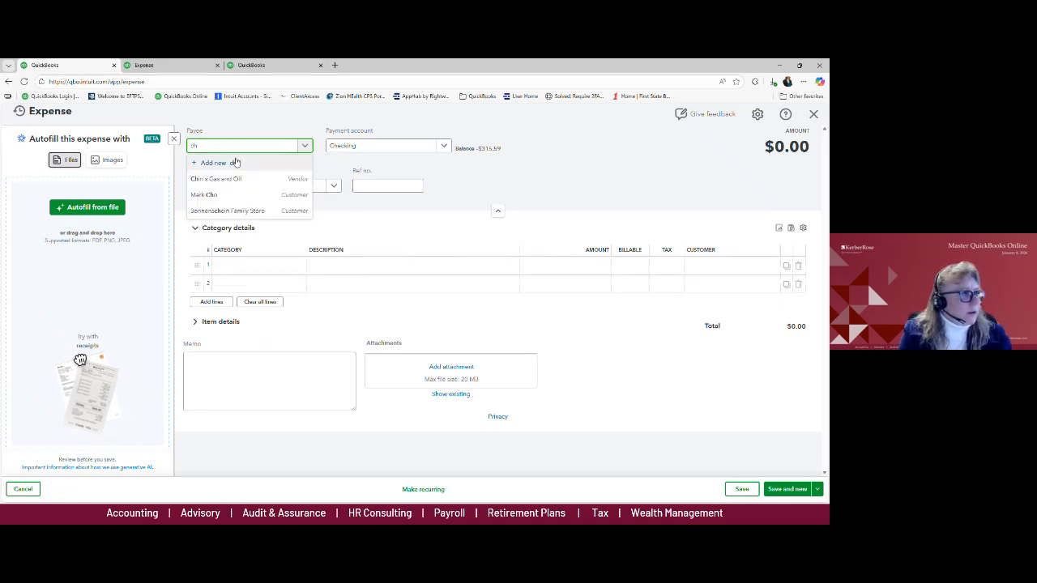
{"action": "key", "text": "BackSpace"}
{"action": "key", "text": "BackSpace"}
{"action": "type", "text": "Firs"}
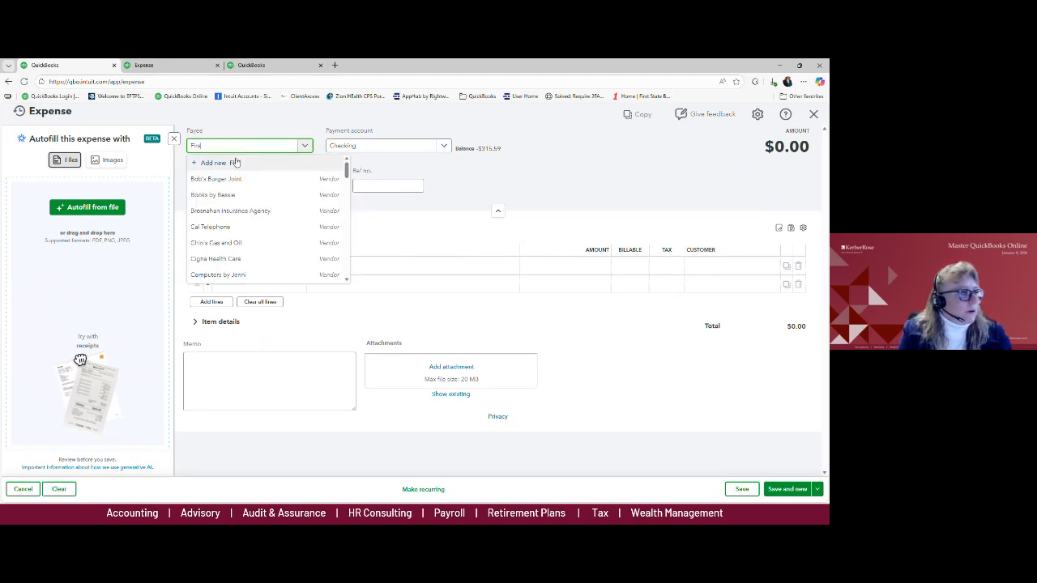
{"action": "type", "text": "t State Bank"}
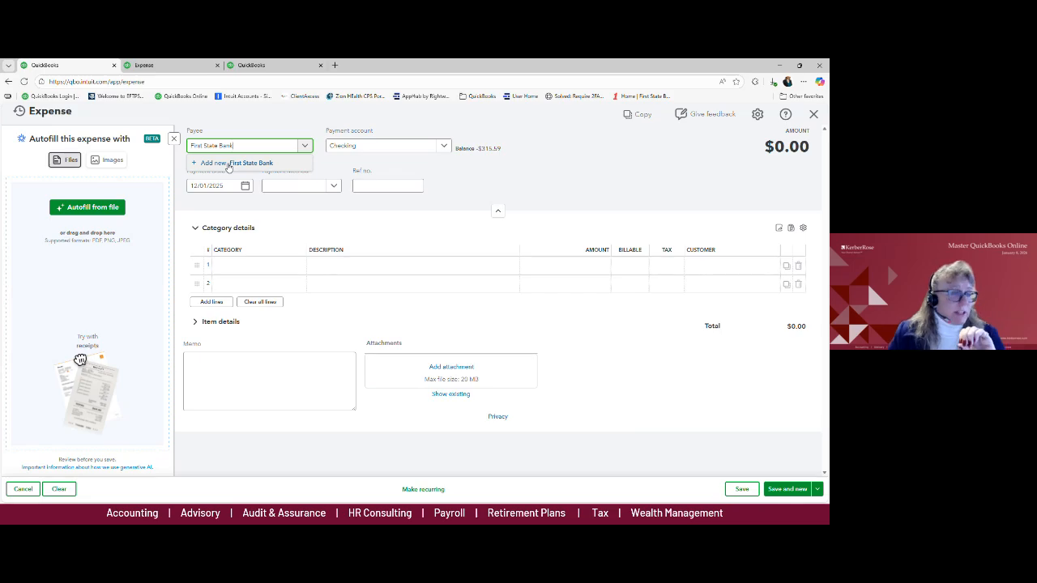
{"action": "left_click", "coordinate": [228, 165]}
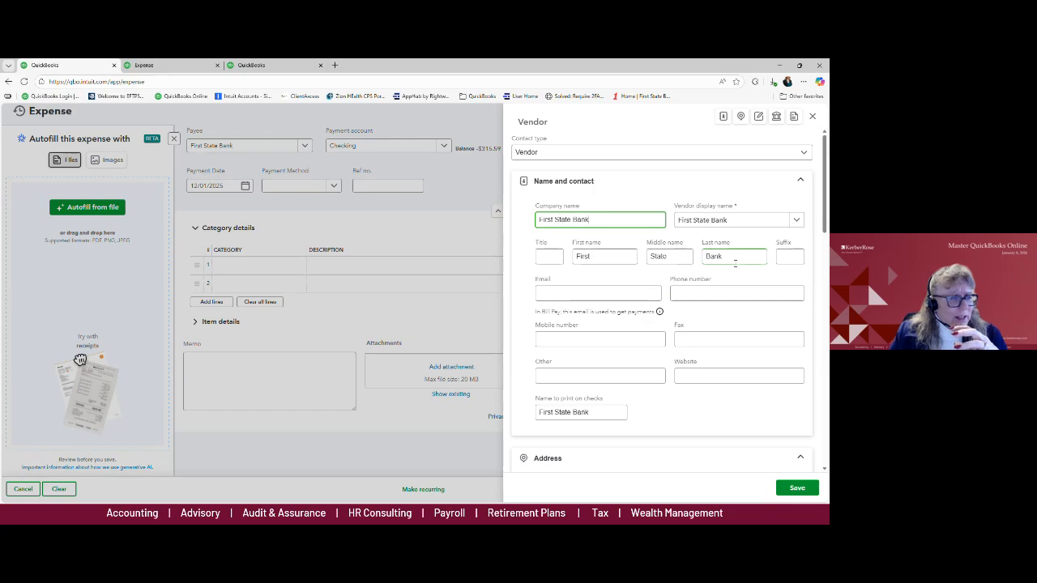
Step: Clear the prefilled first, middle and last name from the First State Bank vendor record
{"action": "left_click_drag", "start_coordinate": [606, 256], "coordinate": [566, 257]}
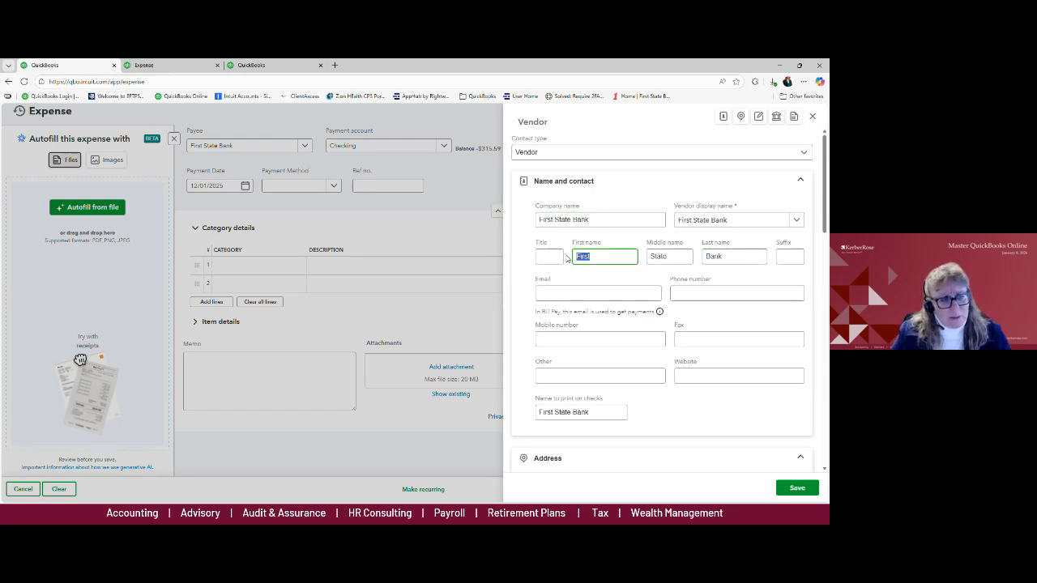
{"action": "key", "text": "BackSpace"}
{"action": "key", "text": "Tab"}
{"action": "key", "text": "BackSpace"}
{"action": "key", "text": "Tab"}
{"action": "key", "text": "BackSpace"}
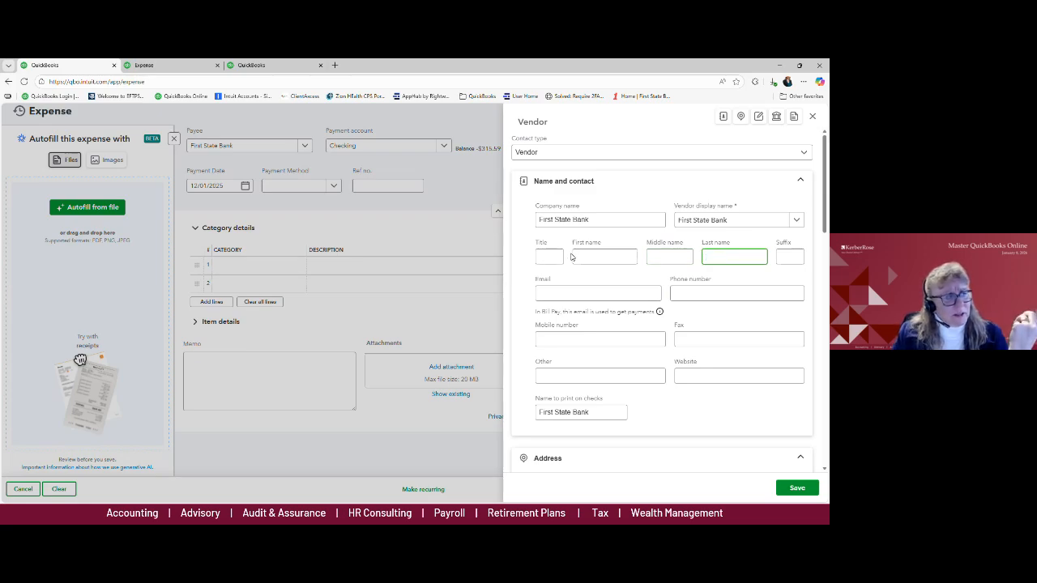
Step: Look through the vendor form, collapsing the Name and contact, Address, and Bill Pay ACH info sections
{"action": "left_click", "coordinate": [579, 255]}
{"action": "left_click", "coordinate": [579, 254]}
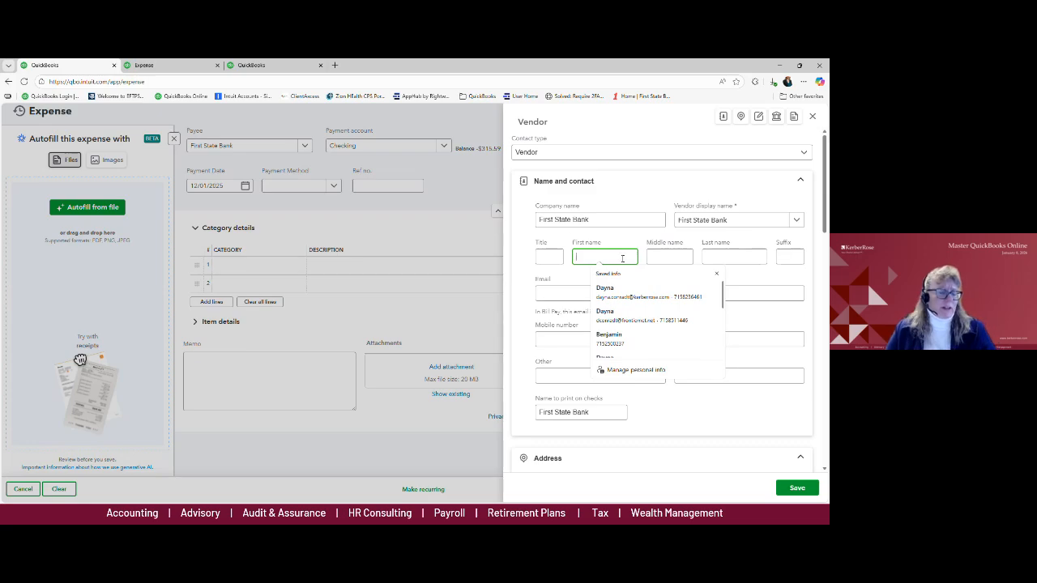
{"action": "left_click", "coordinate": [669, 186]}
{"action": "left_click", "coordinate": [670, 187]}
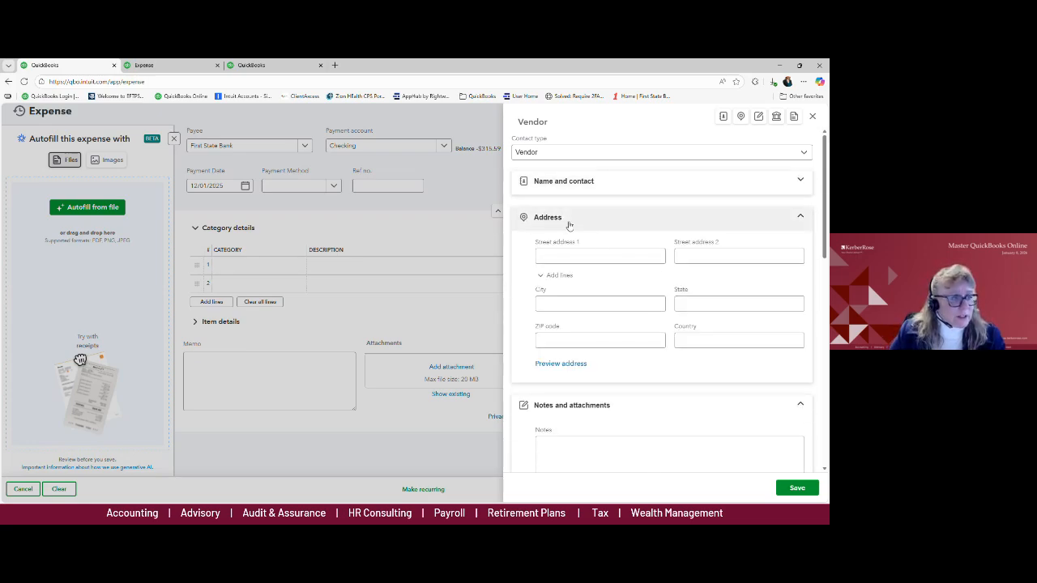
{"action": "left_click", "coordinate": [561, 218]}
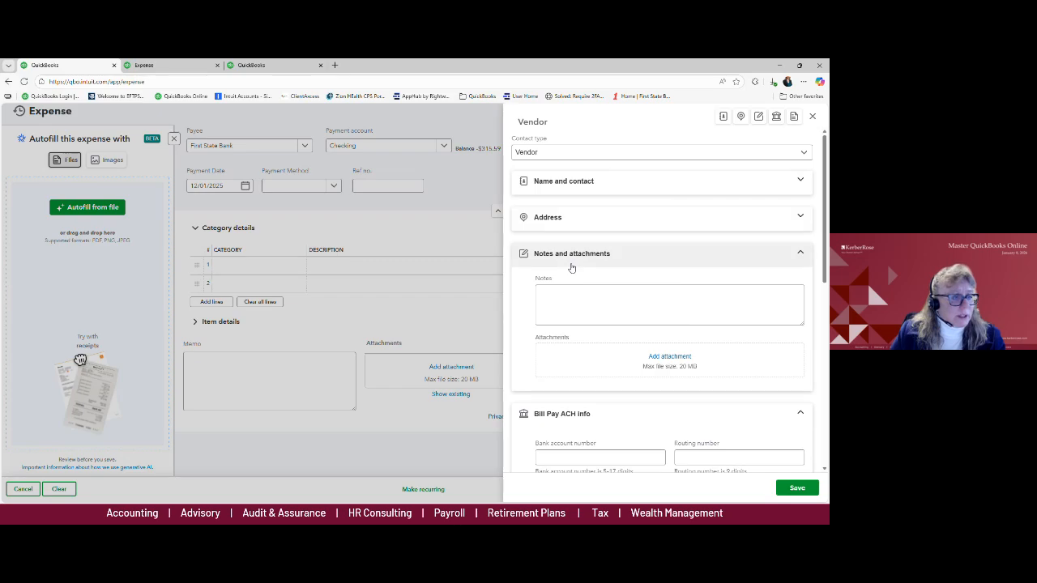
{"action": "scroll", "coordinate": [571, 268], "scroll_direction": "down", "scroll_amount": 3}
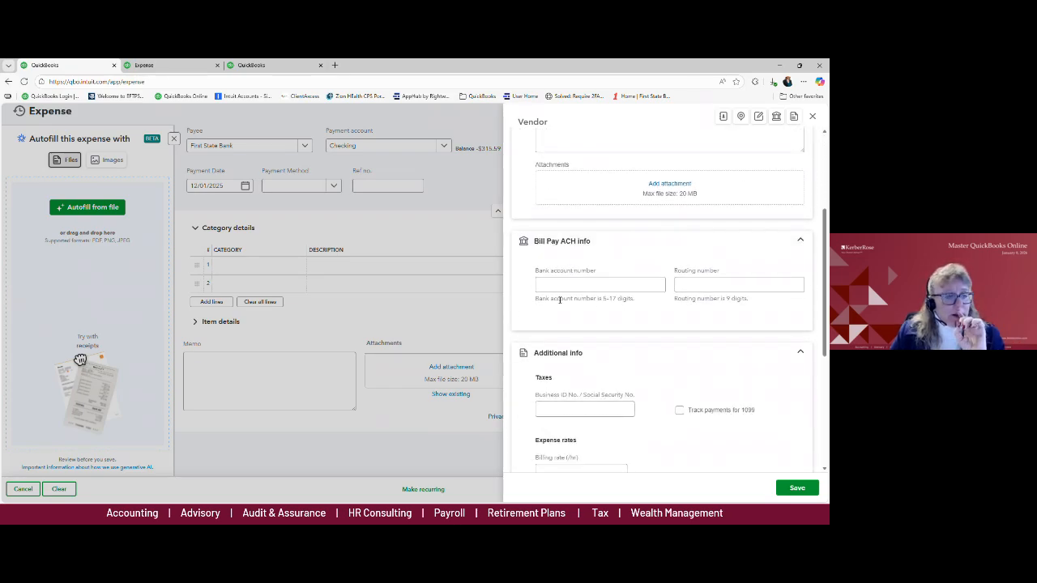
{"action": "left_click", "coordinate": [573, 247]}
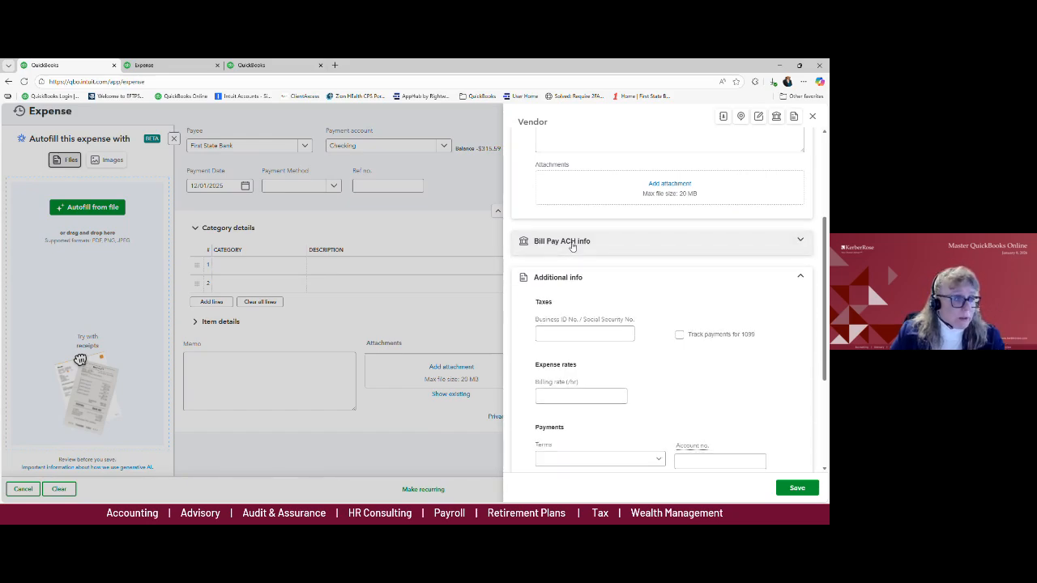
{"action": "left_click", "coordinate": [573, 247]}
{"action": "left_click", "coordinate": [572, 243]}
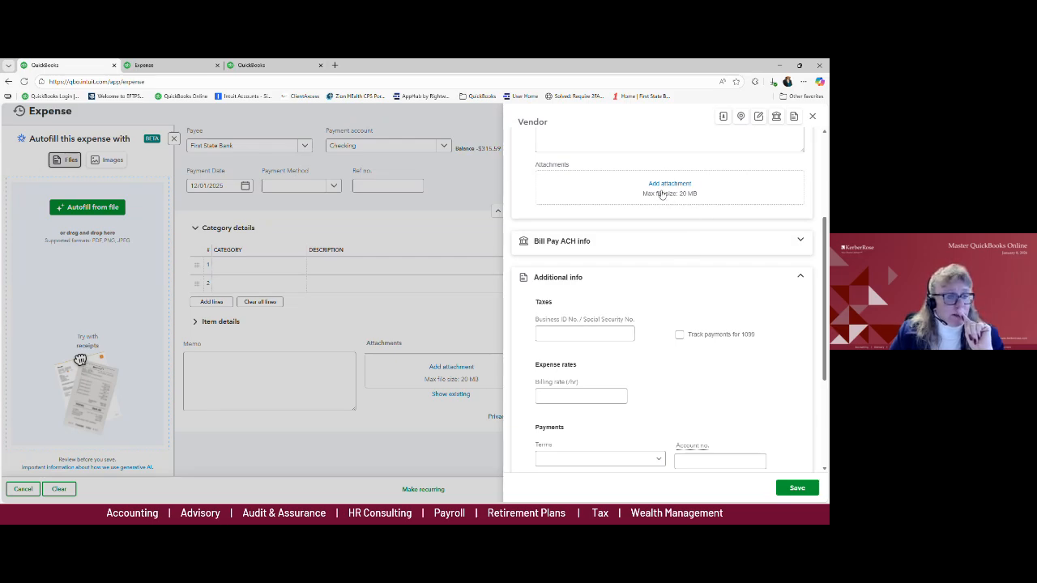
Step: Enable tracking payments for 1099 in the vendor's additional info, and save the new vendor
{"action": "left_click", "coordinate": [610, 332]}
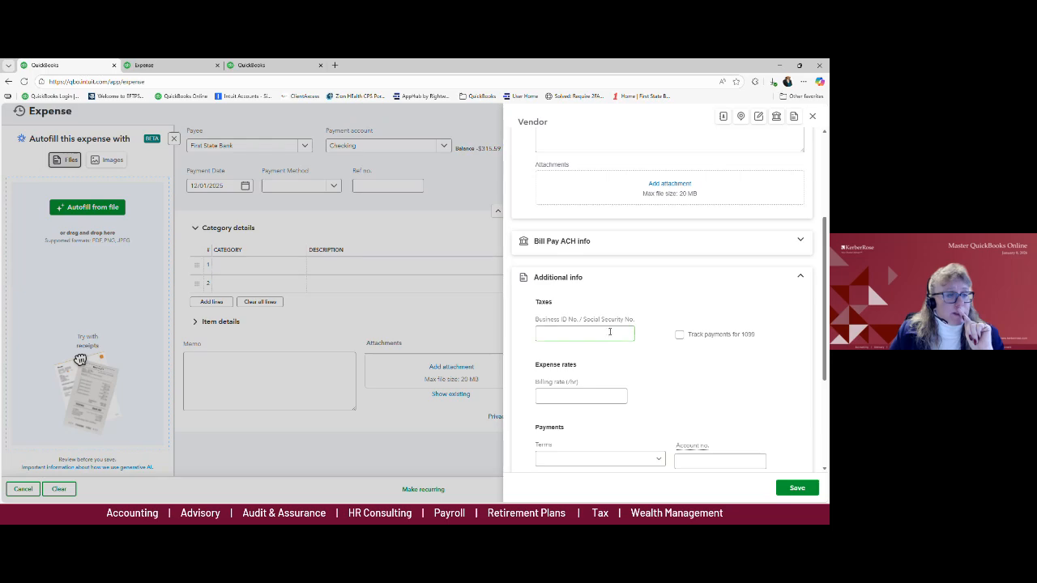
{"action": "left_click", "coordinate": [562, 332]}
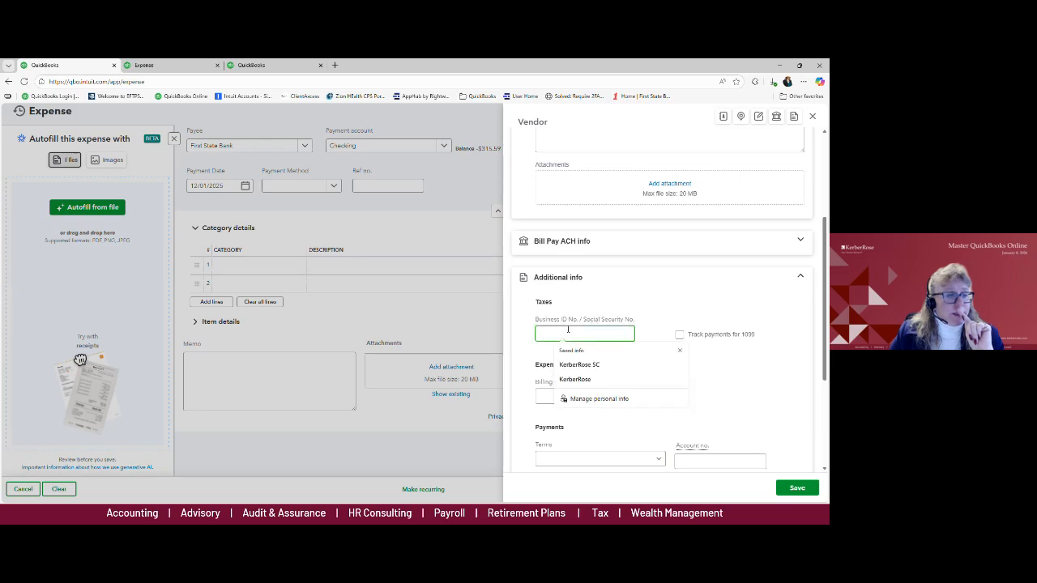
{"action": "left_click", "coordinate": [707, 327]}
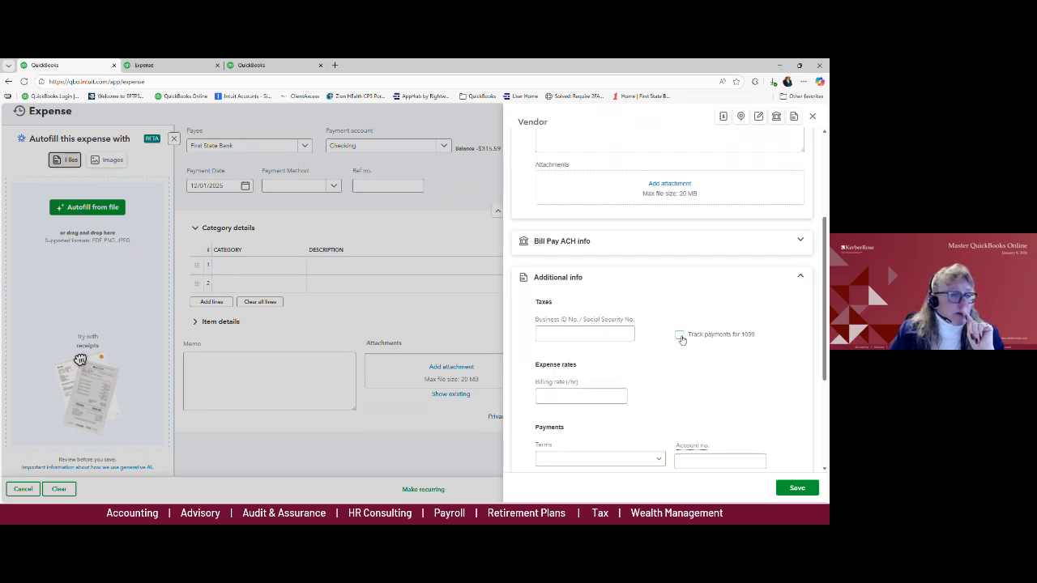
{"action": "left_click", "coordinate": [680, 336]}
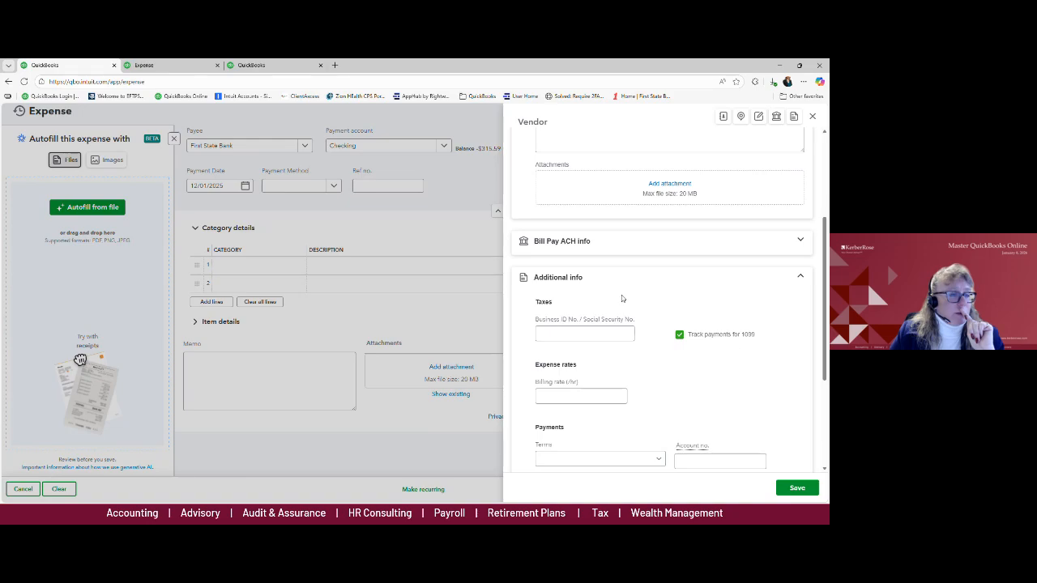
{"action": "left_click", "coordinate": [559, 279]}
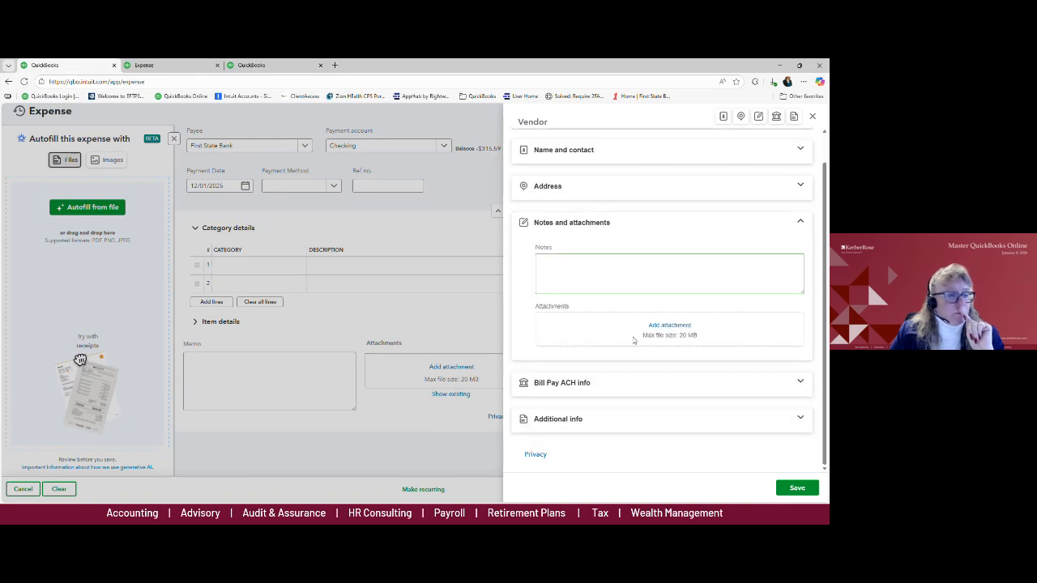
{"action": "left_click", "coordinate": [795, 489]}
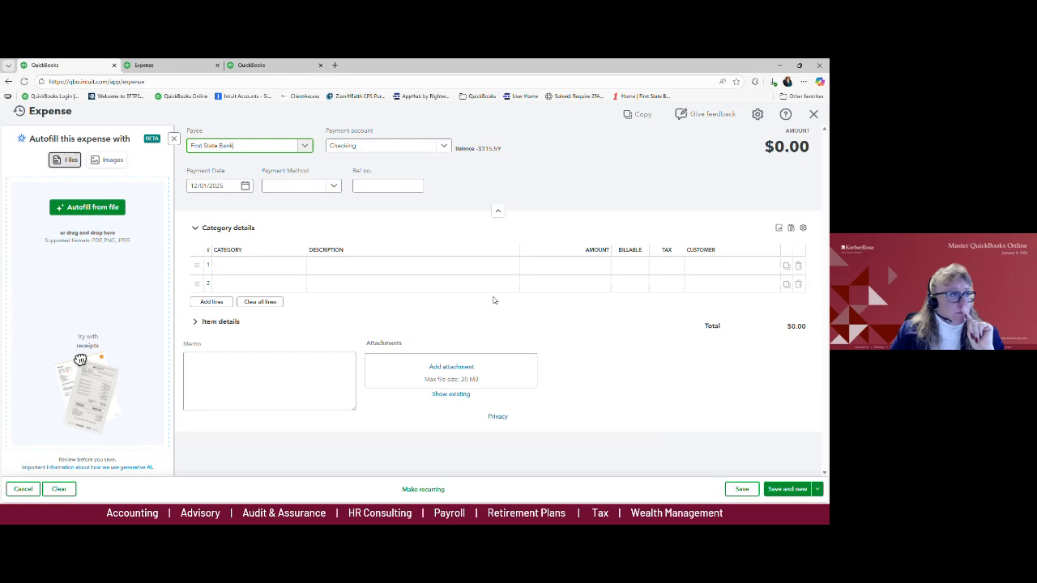
Step: Fill the first expense line with the Notes Payable category and an amount of 1000
{"action": "left_click", "coordinate": [235, 265]}
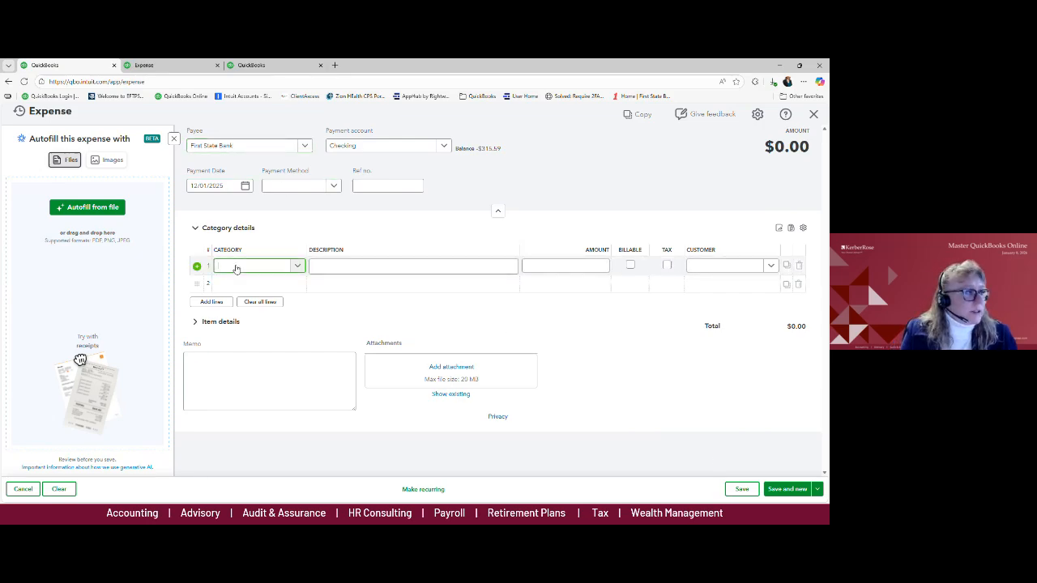
{"action": "type", "text": "notes"}
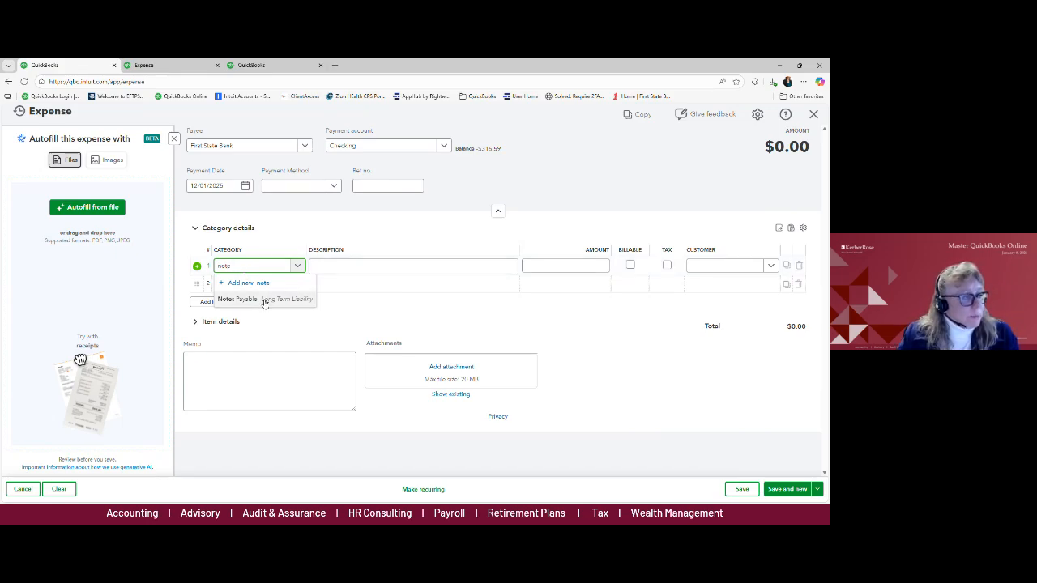
{"action": "left_click", "coordinate": [264, 300]}
{"action": "left_click", "coordinate": [596, 267]}
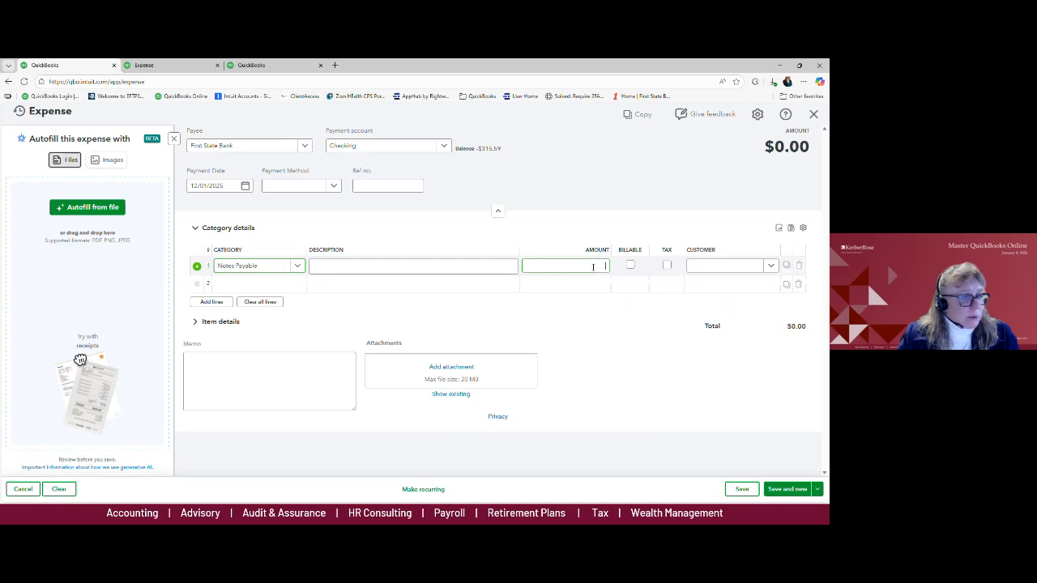
{"action": "type", "text": "1000"}
{"action": "key", "text": "Tab"}
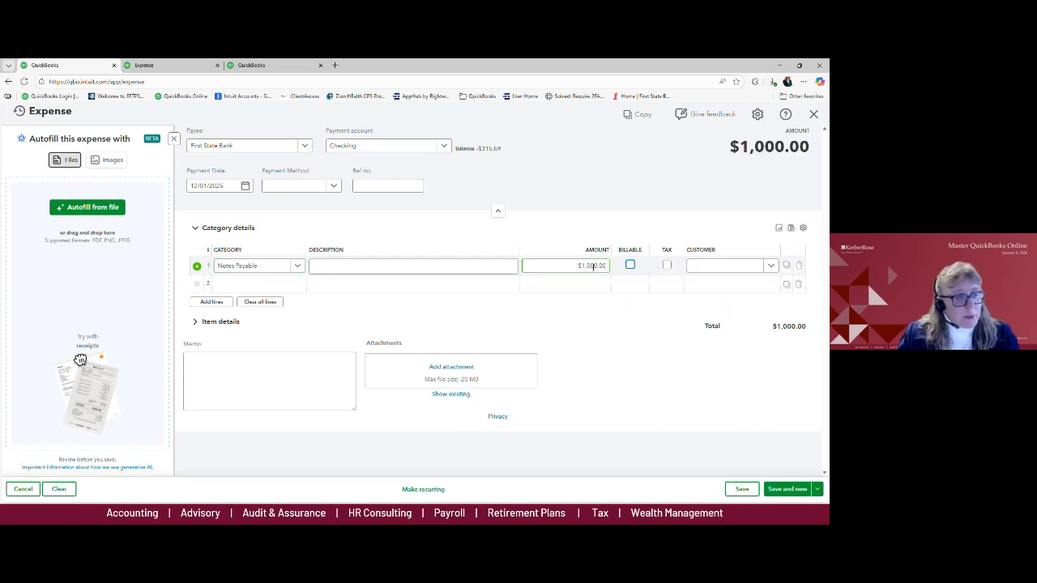
Step: Start adding a new category named Interest Expense on the second expense line
{"action": "left_click", "coordinate": [267, 285]}
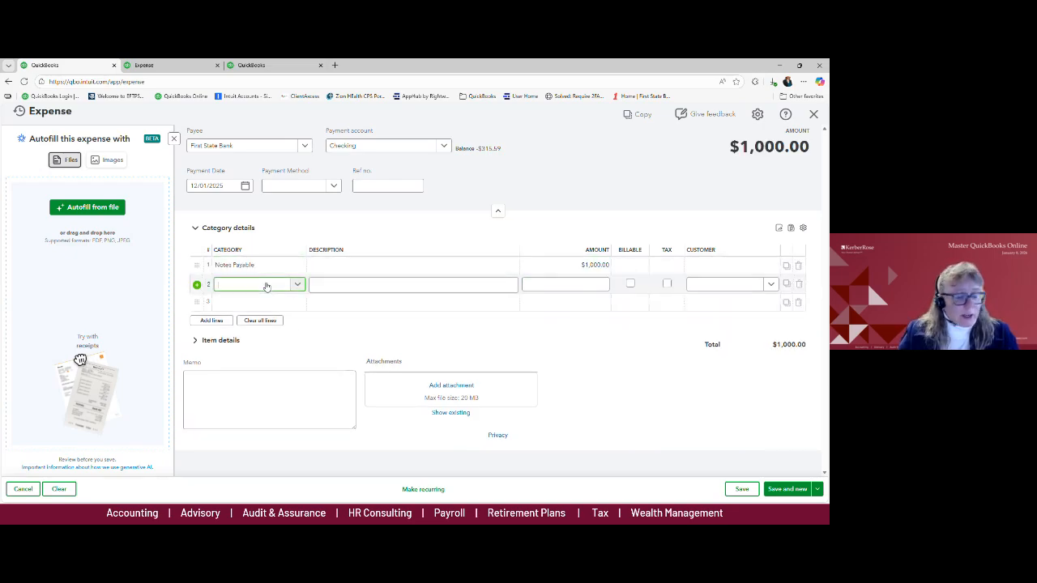
{"action": "type", "text": "Int"}
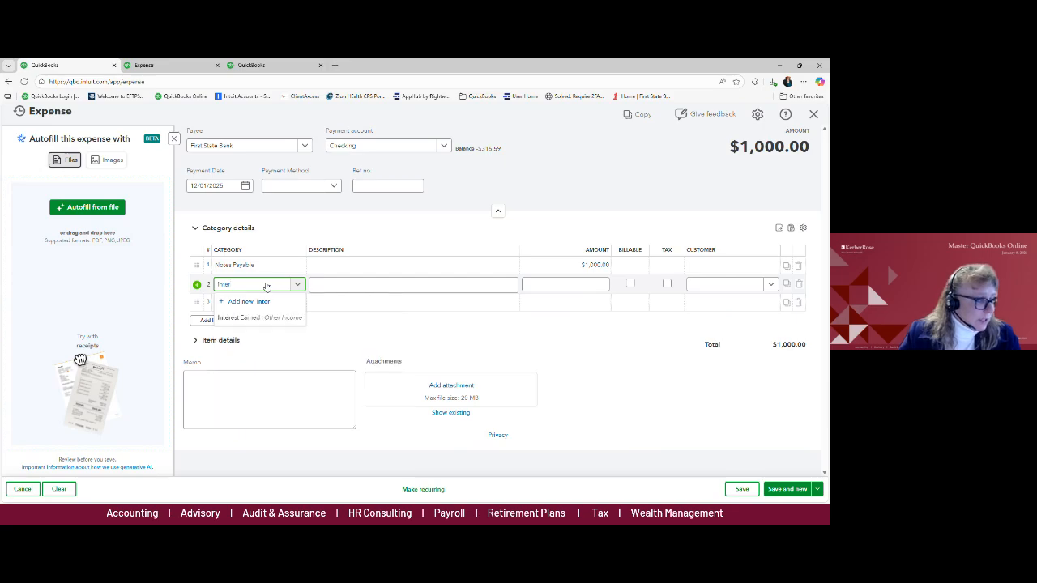
{"action": "key", "text": "BackSpace"}
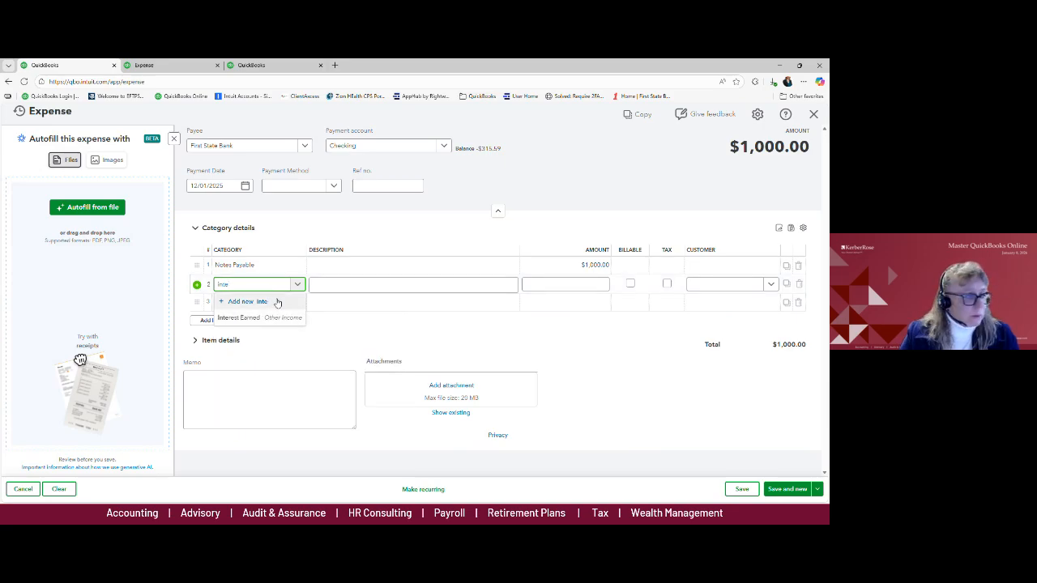
{"action": "type", "text": "ter"}
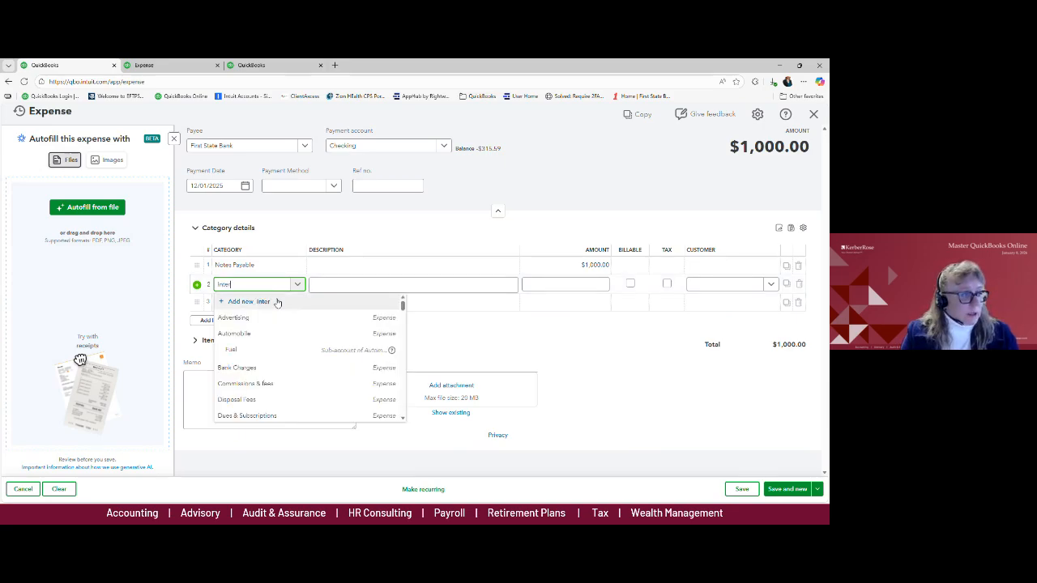
{"action": "type", "text": "est Expense"}
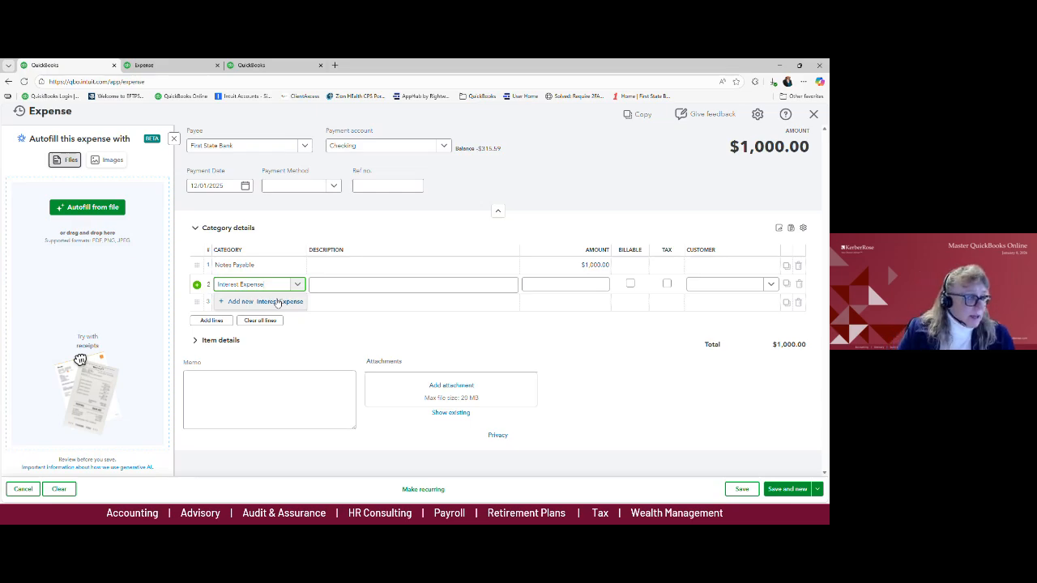
{"action": "left_click", "coordinate": [278, 301]}
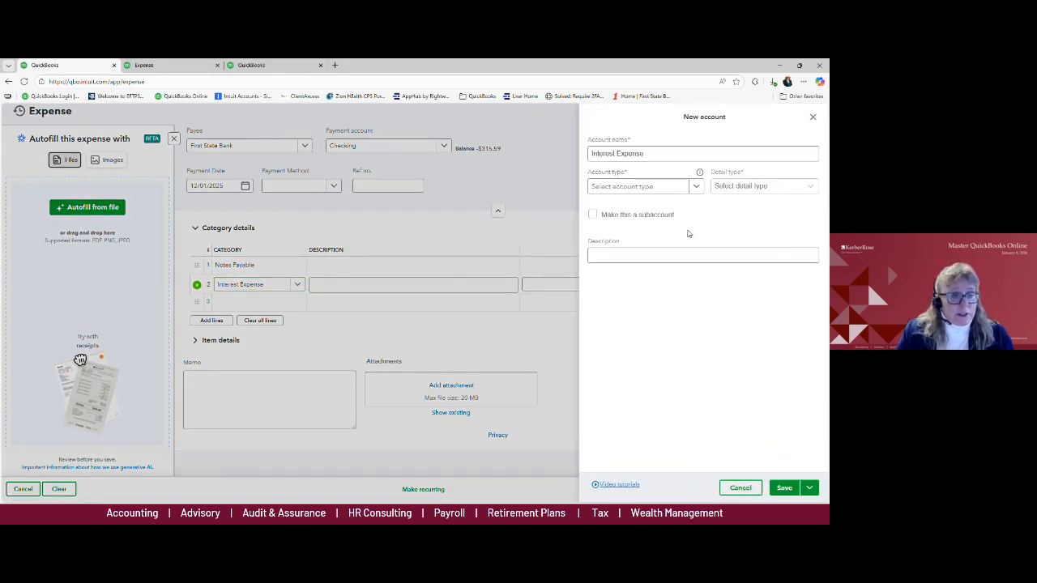
Step: Set the new account's type to Expenses, keep the Advertising/Promotional detail type, and save the account
{"action": "left_click", "coordinate": [620, 157]}
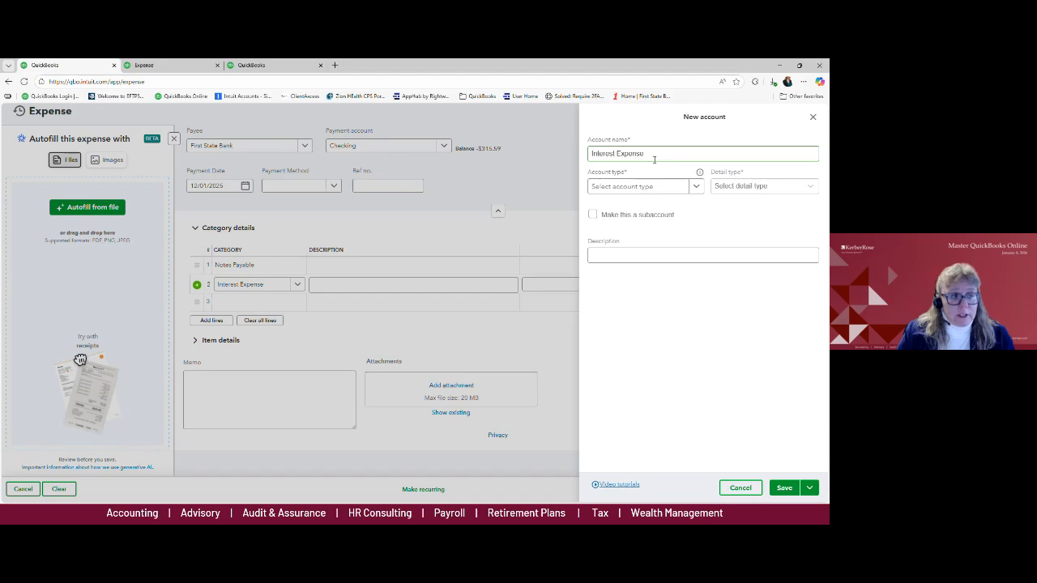
{"action": "left_click", "coordinate": [695, 188]}
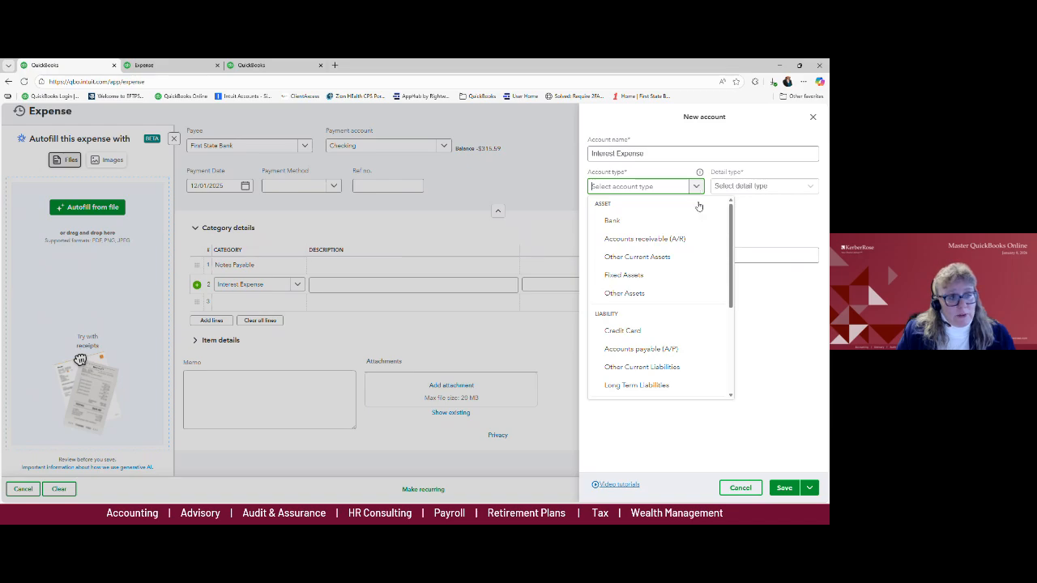
{"action": "scroll", "coordinate": [701, 221], "scroll_direction": "down", "scroll_amount": 2}
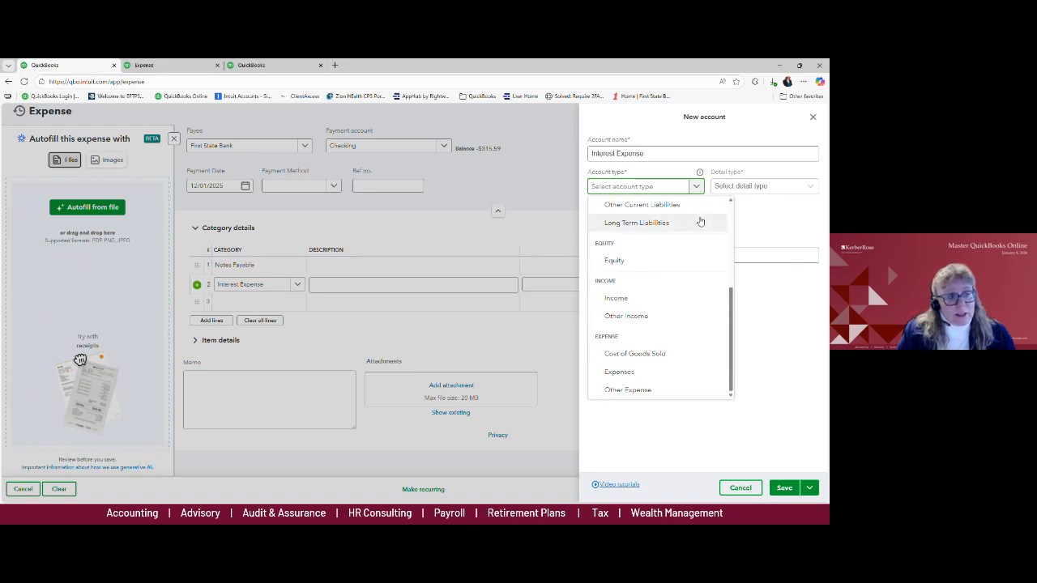
{"action": "left_click", "coordinate": [628, 373]}
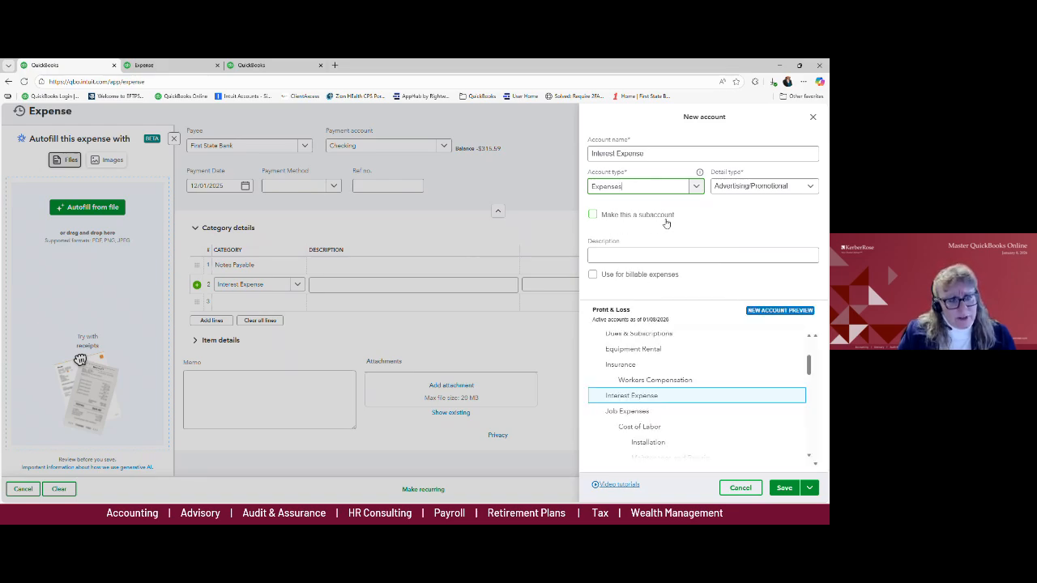
{"action": "left_click", "coordinate": [752, 188]}
{"action": "scroll", "coordinate": [753, 213], "scroll_direction": "down", "scroll_amount": 5}
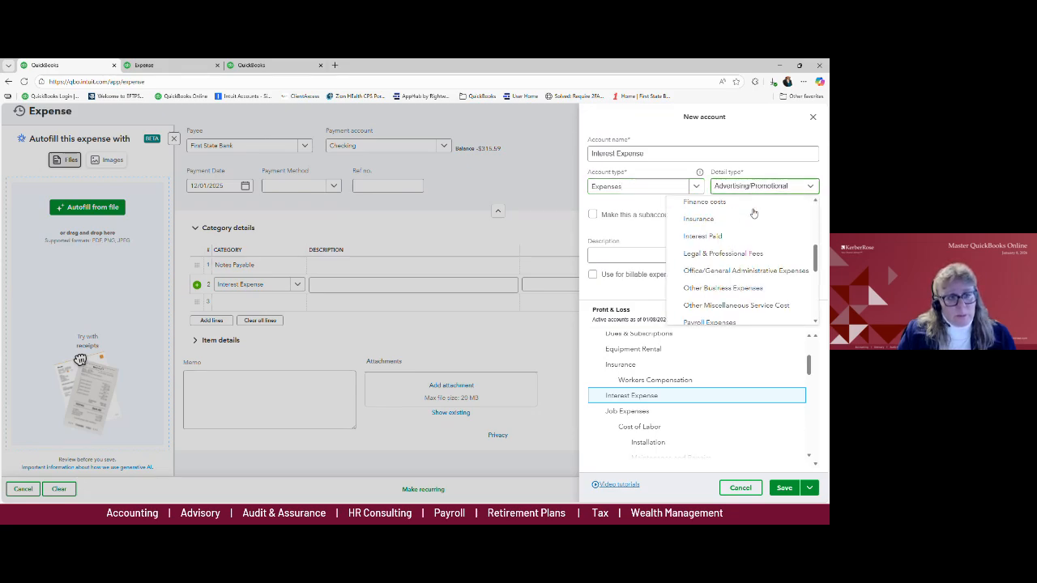
{"action": "scroll", "coordinate": [752, 213], "scroll_direction": "down", "scroll_amount": 5}
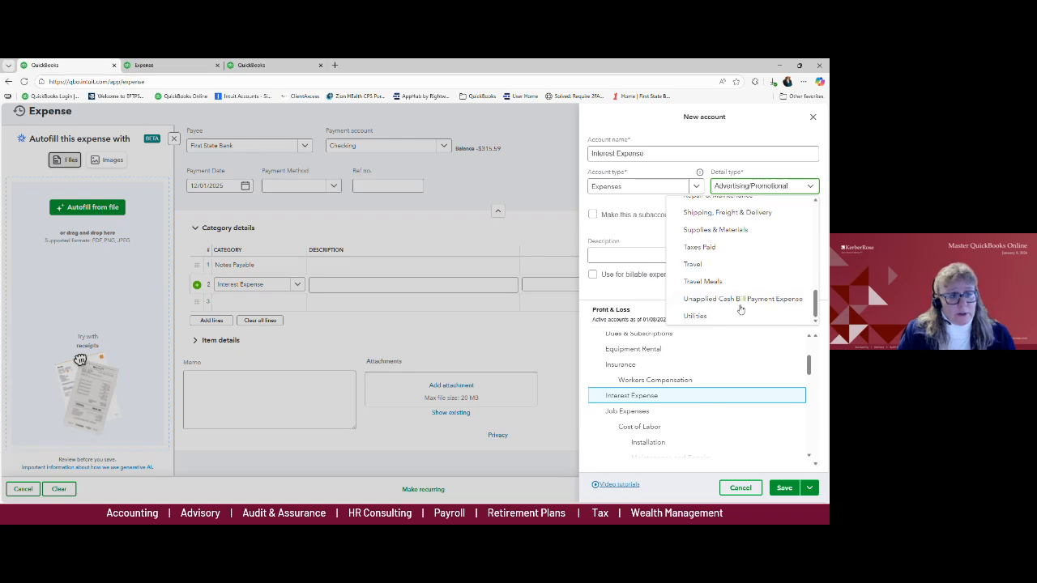
{"action": "left_click", "coordinate": [743, 349]}
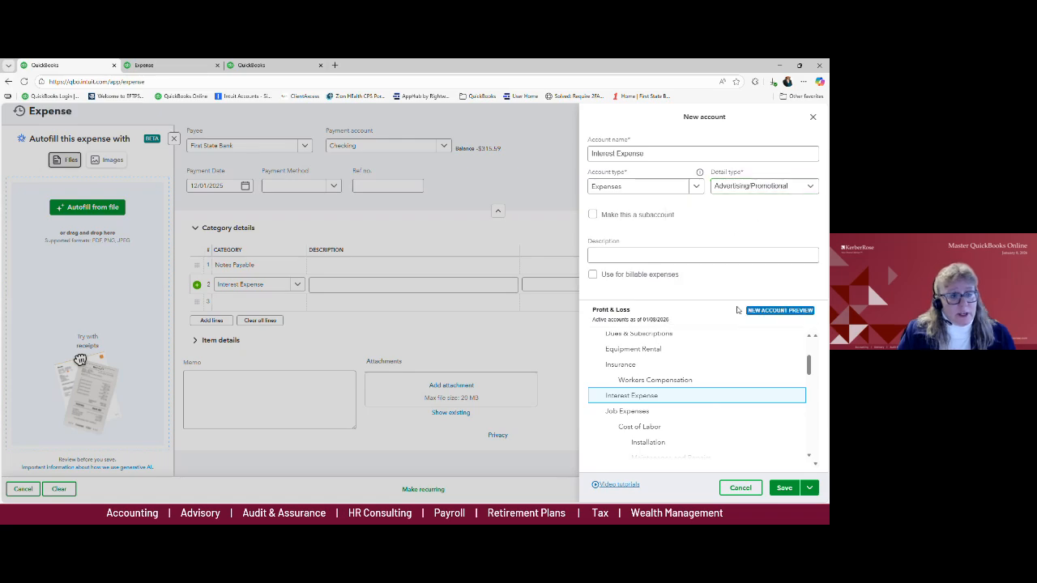
{"action": "left_click", "coordinate": [783, 490]}
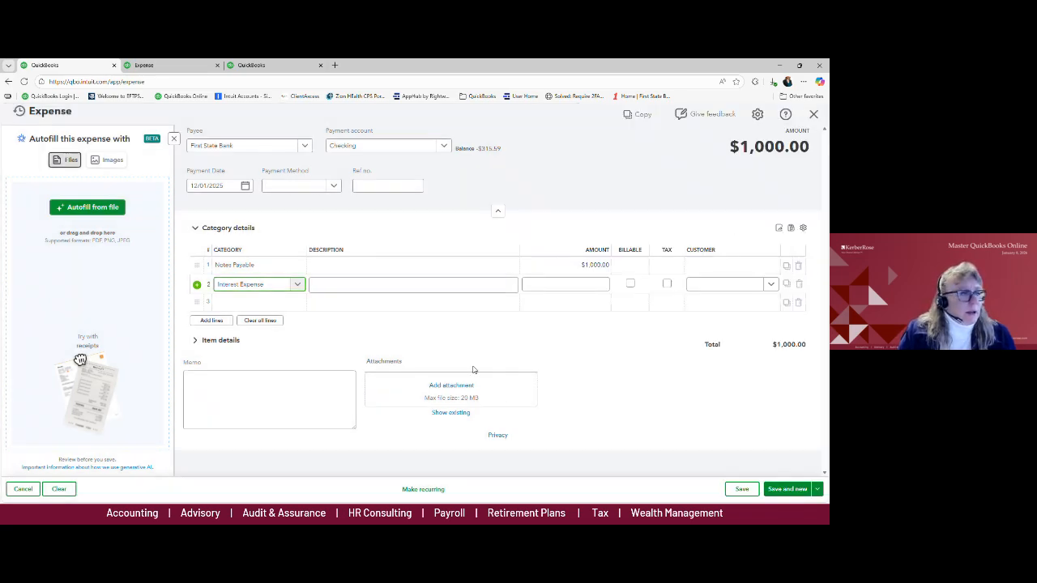
Step: Set the amount of the Interest Expense line to 500
{"action": "left_click", "coordinate": [581, 284]}
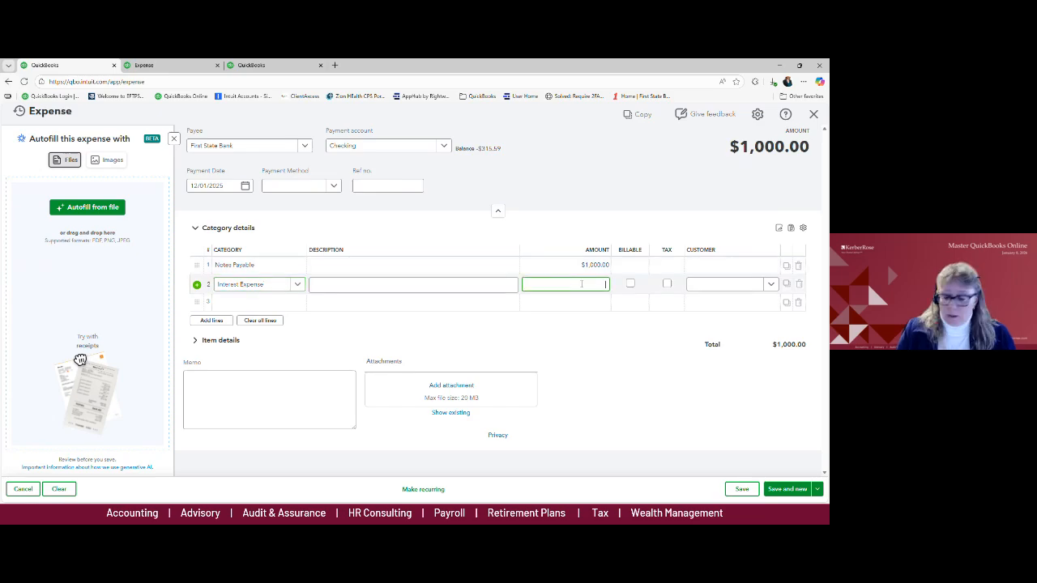
{"action": "type", "text": "500"}
{"action": "key", "text": "Tab"}
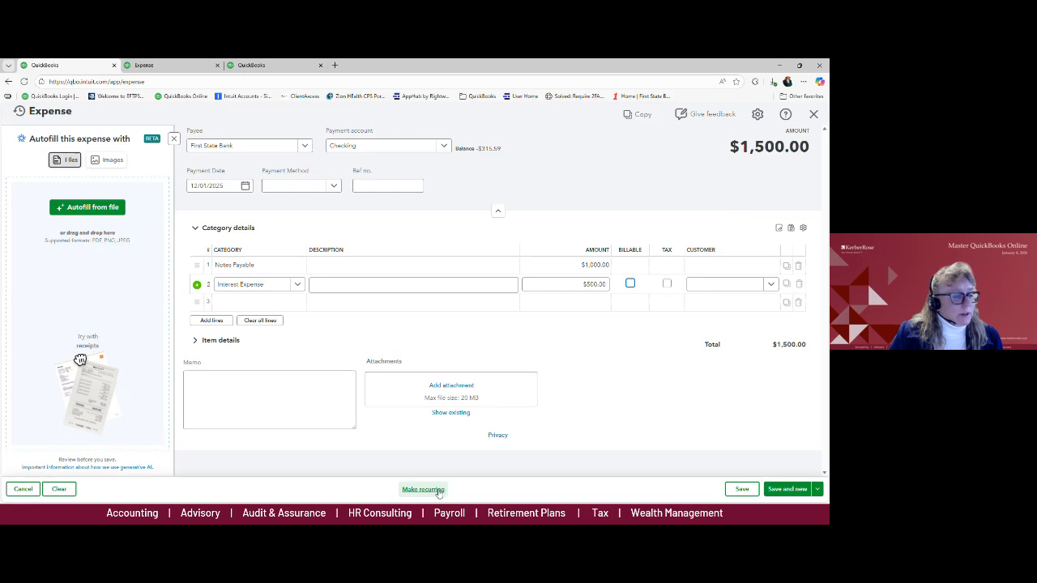
Step: Make the expense recurring, scheduled monthly on the 4th day of every month
{"action": "left_click", "coordinate": [423, 489]}
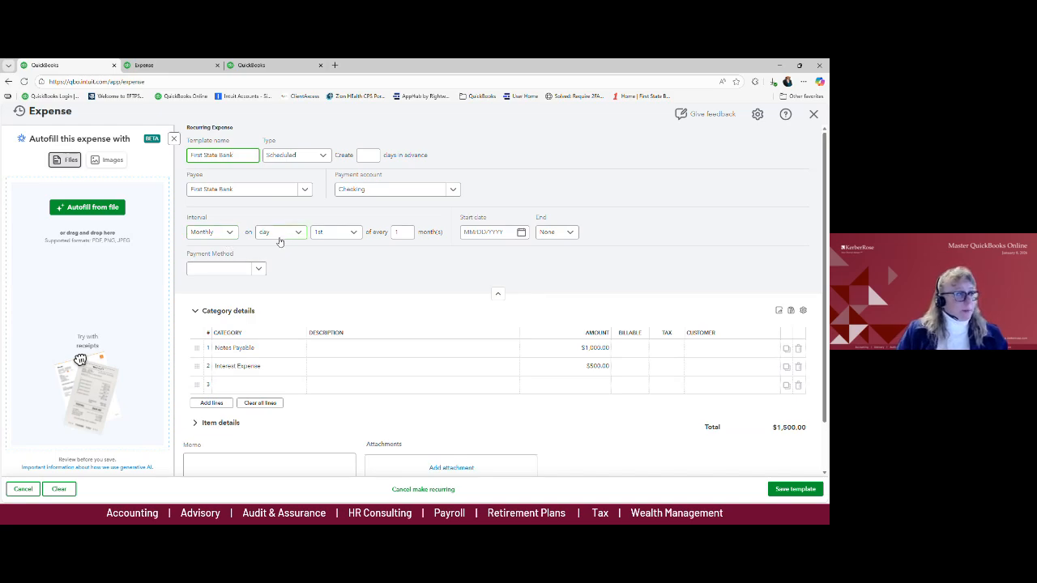
{"action": "left_click", "coordinate": [230, 233]}
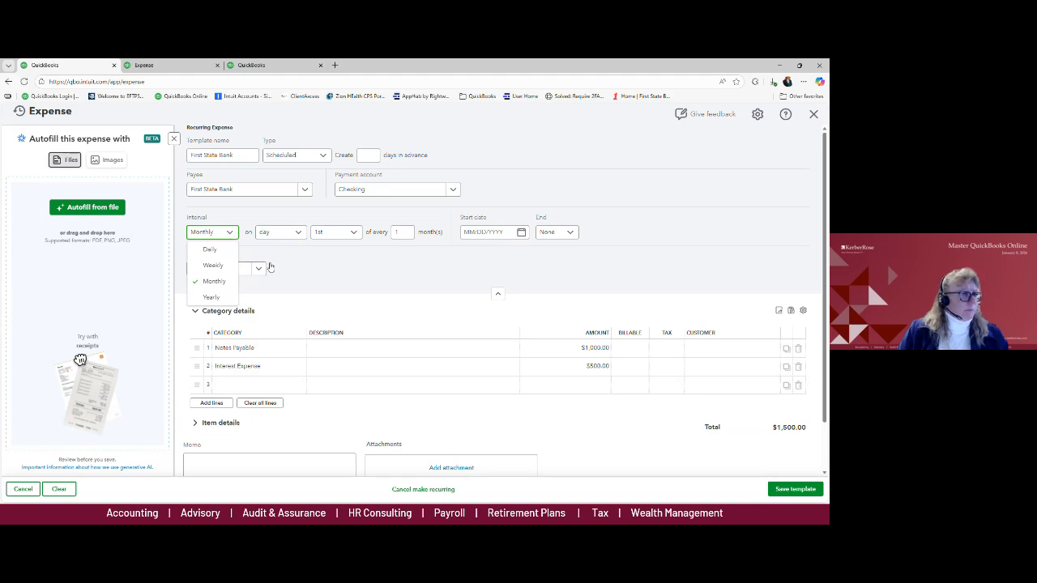
{"action": "left_click", "coordinate": [343, 269]}
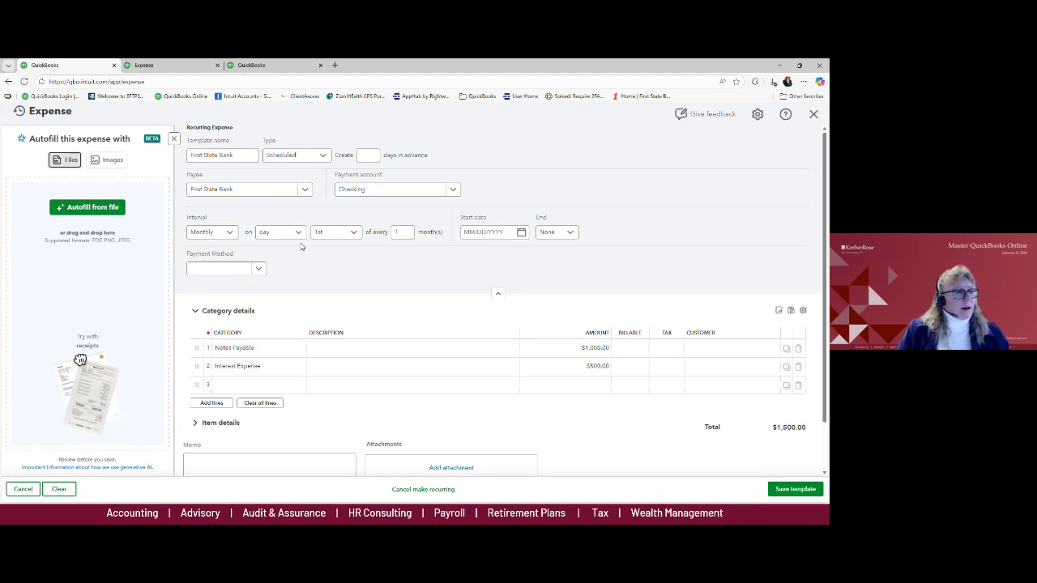
{"action": "left_click", "coordinate": [358, 235]}
{"action": "left_click", "coordinate": [342, 297]}
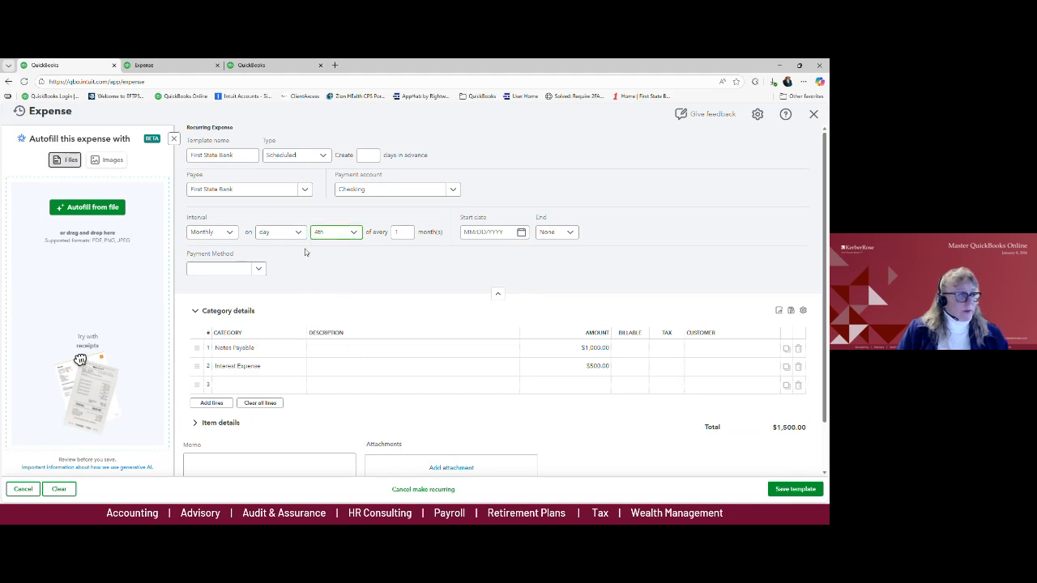
{"action": "left_click", "coordinate": [298, 233]}
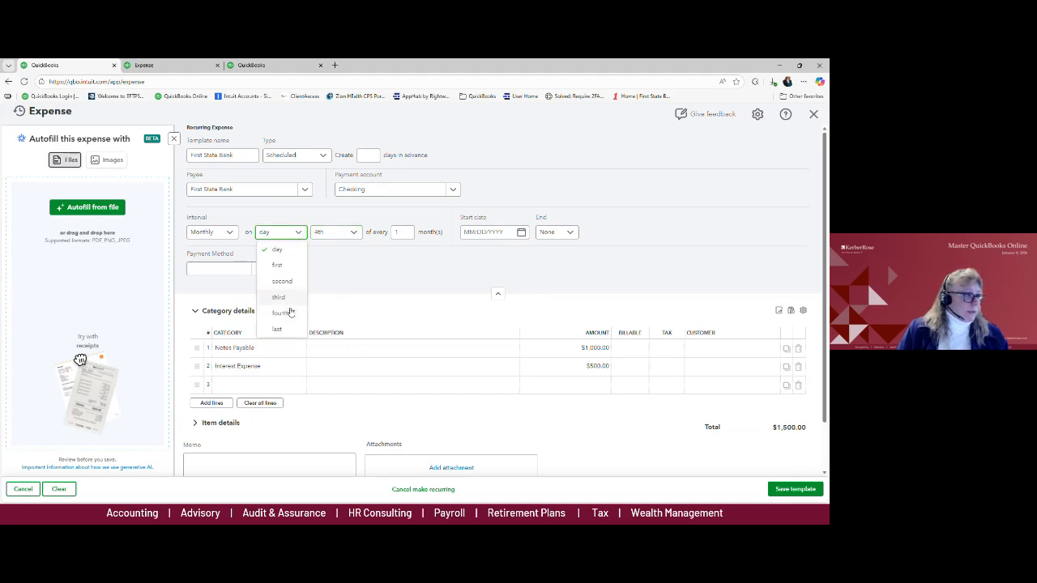
{"action": "left_click", "coordinate": [358, 261]}
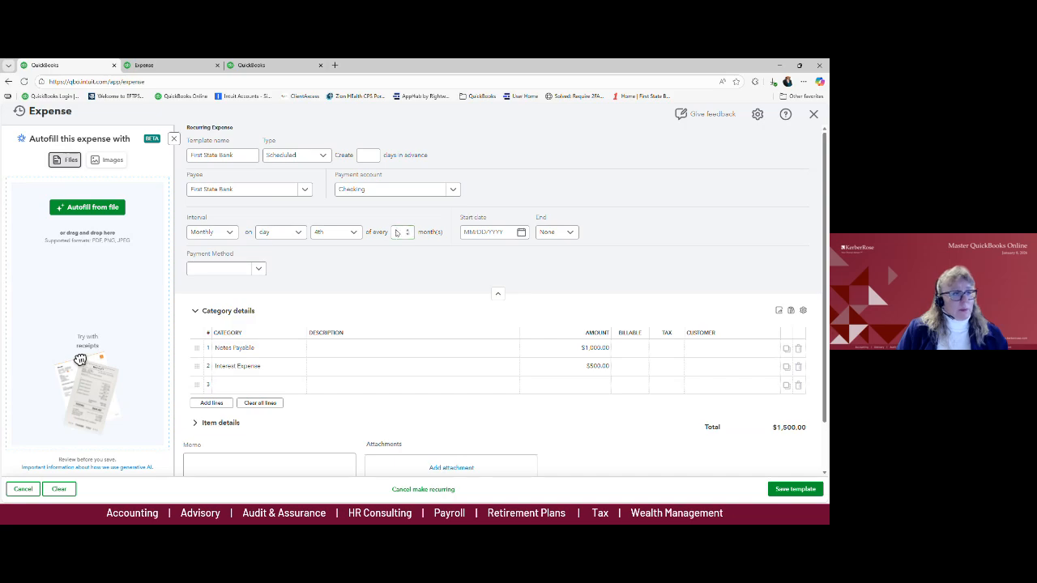
Step: Set the recurring expense's start date to 01/09/2026 and save the template
{"action": "left_click", "coordinate": [521, 234]}
{"action": "left_click", "coordinate": [523, 302]}
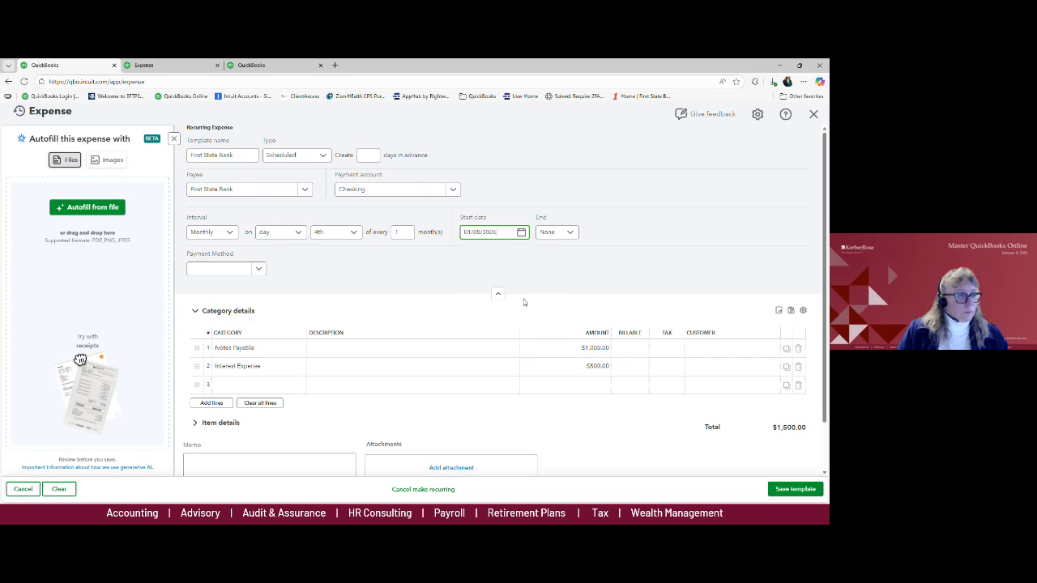
{"action": "left_click", "coordinate": [518, 270]}
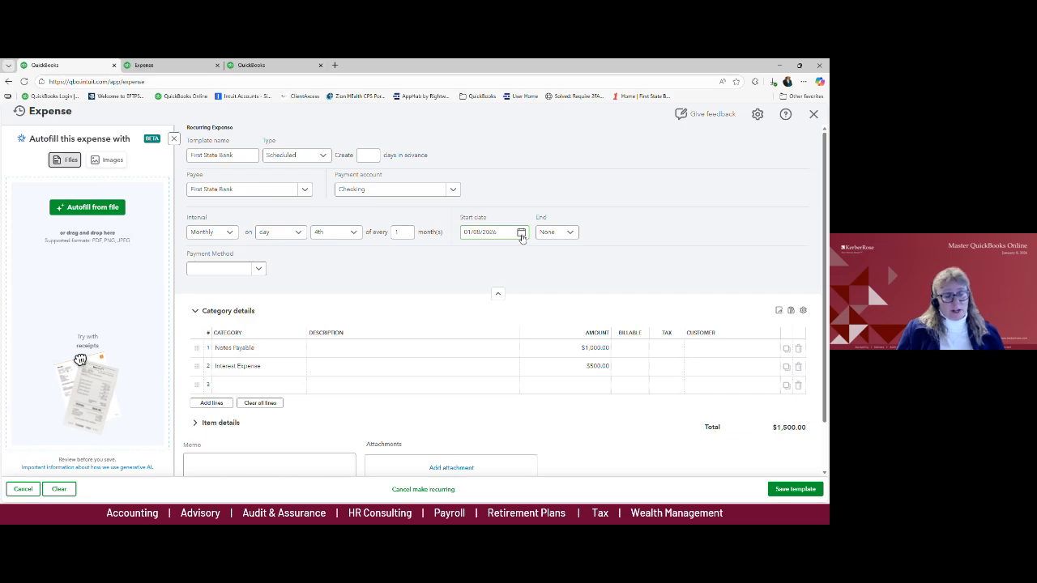
{"action": "left_click", "coordinate": [522, 234]}
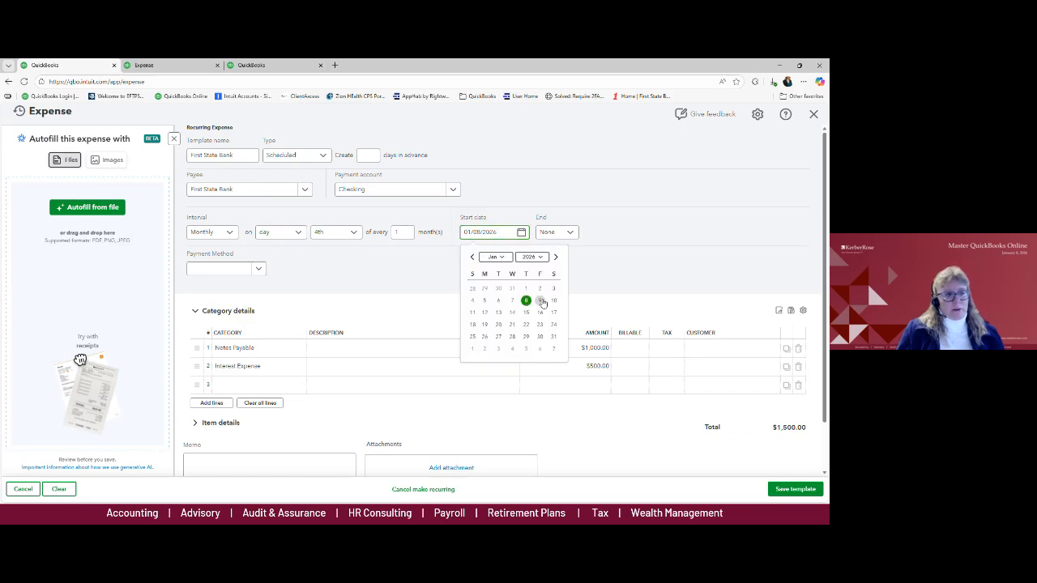
{"action": "left_click", "coordinate": [540, 301]}
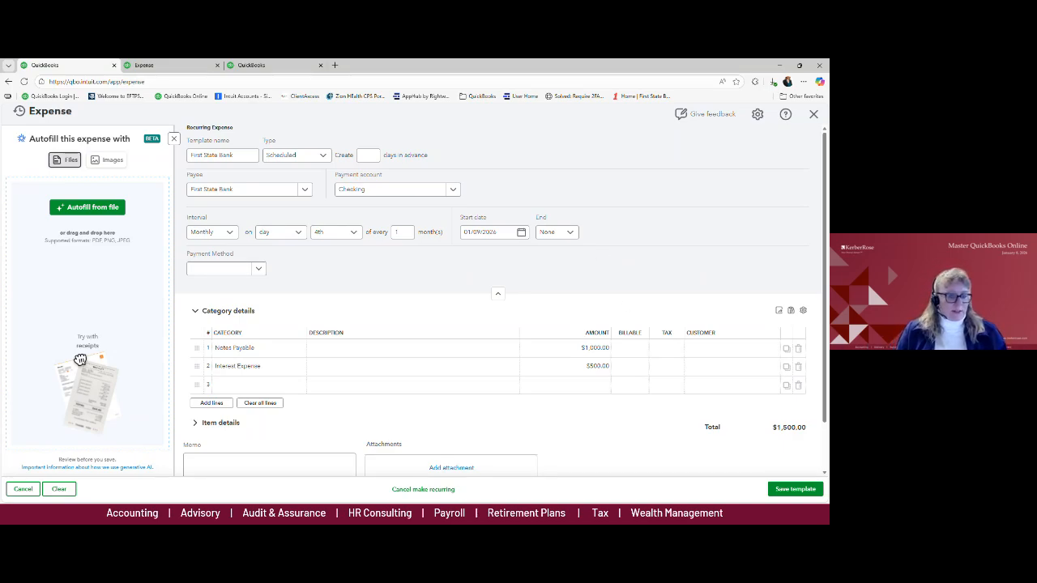
{"action": "left_click", "coordinate": [808, 492]}
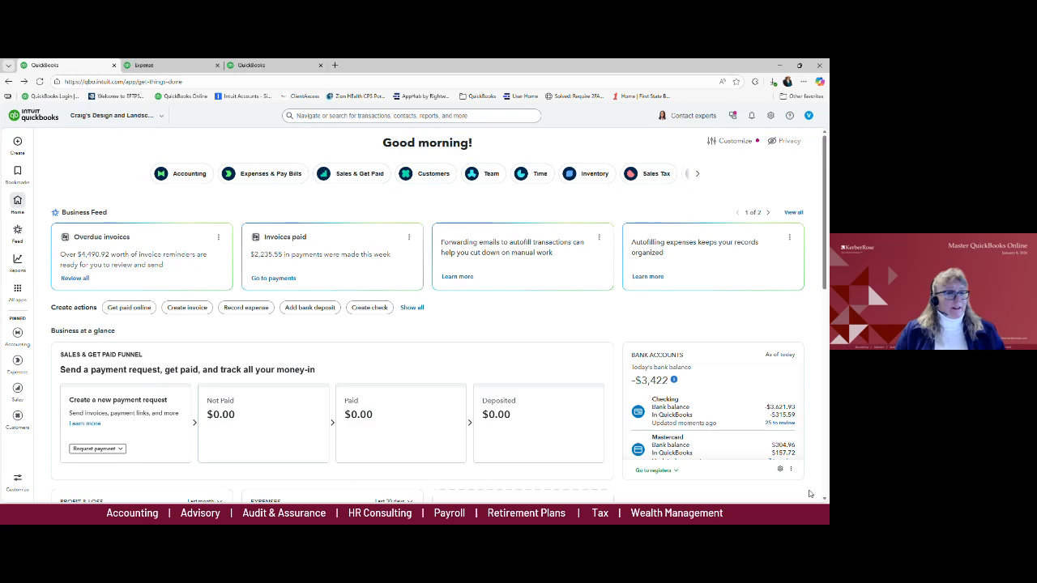
Step: Open the recurring transactions list and review the details of the First State Bank template
{"action": "left_click", "coordinate": [771, 117]}
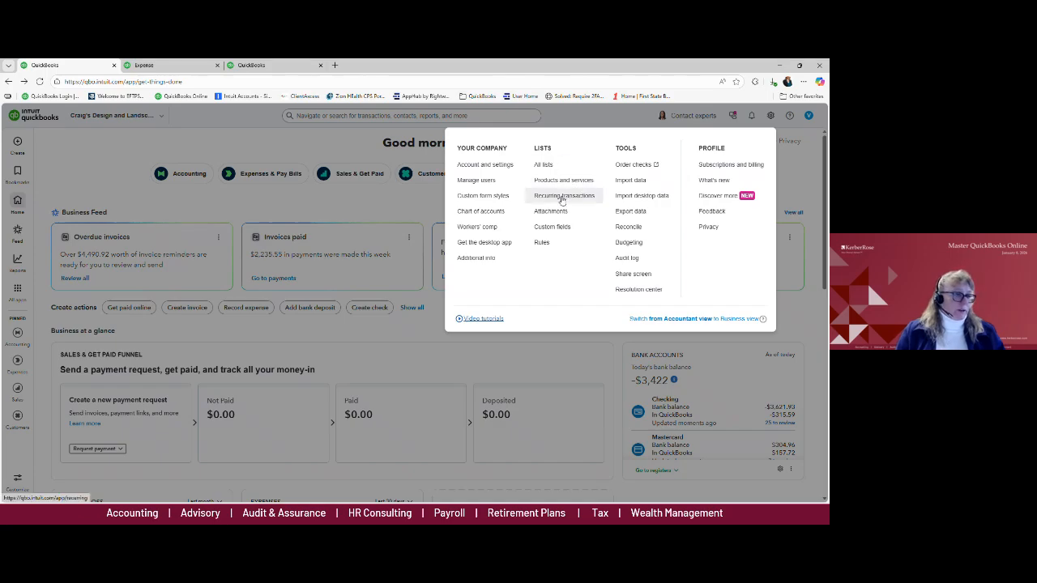
{"action": "left_click", "coordinate": [562, 198]}
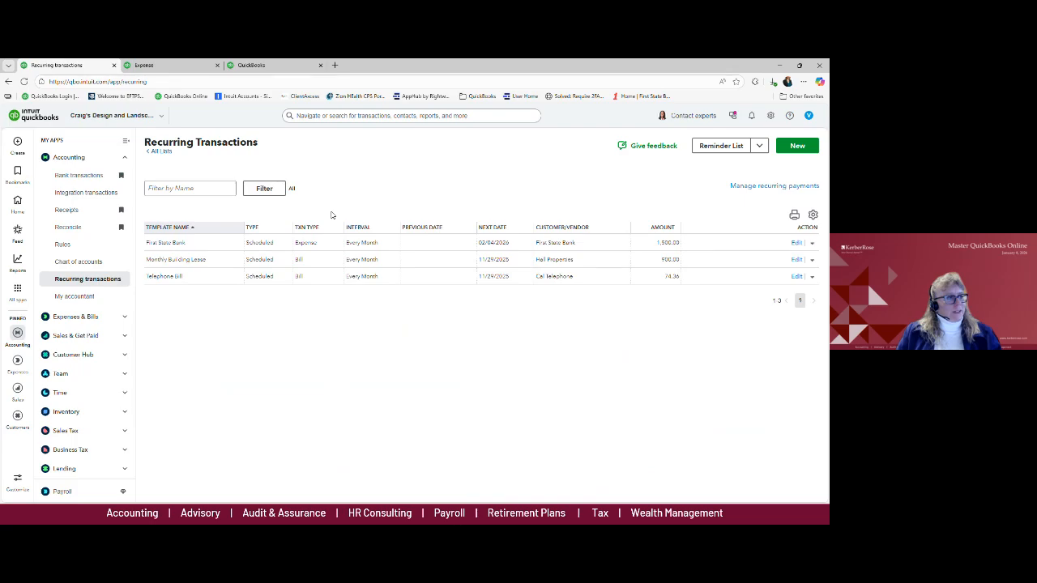
{"action": "left_click", "coordinate": [797, 245]}
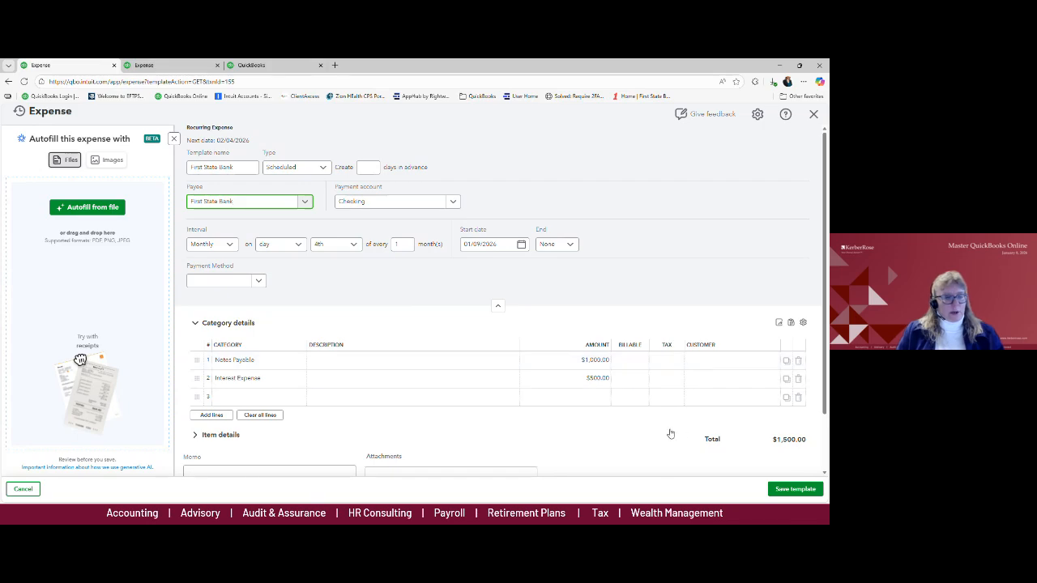
{"action": "left_click", "coordinate": [809, 491]}
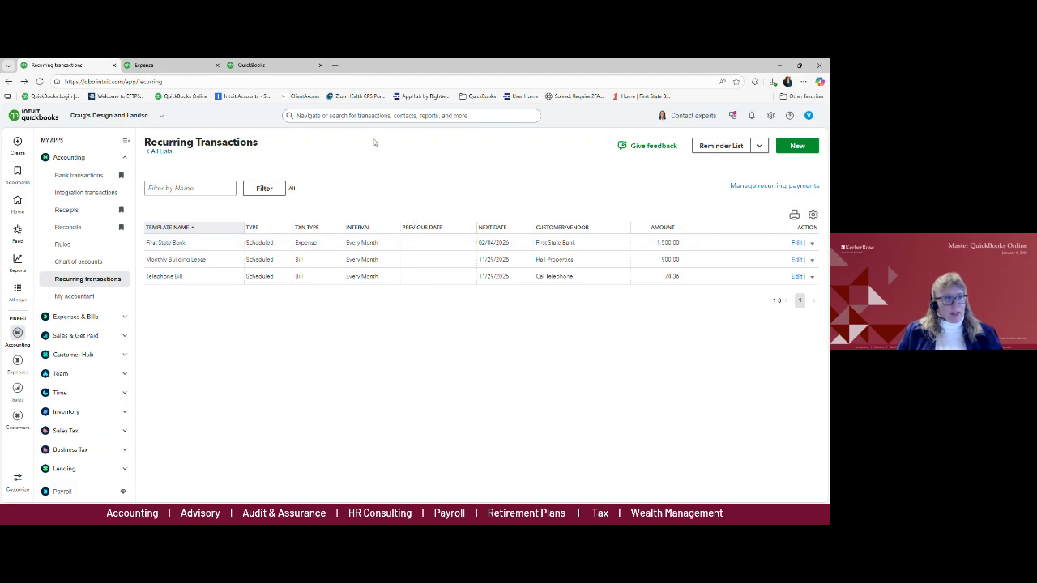
{"action": "left_click", "coordinate": [798, 244]}
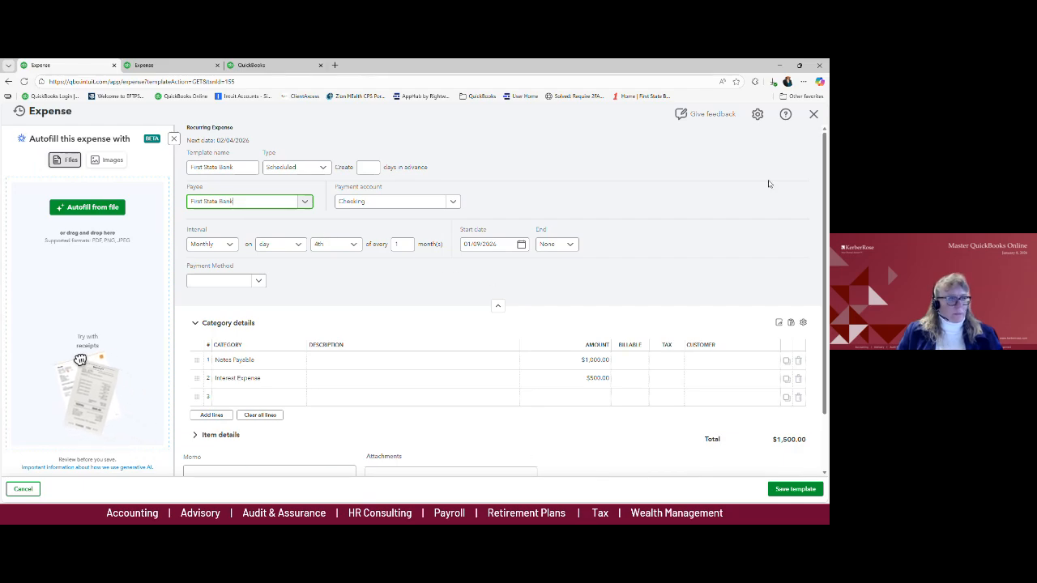
{"action": "left_click", "coordinate": [815, 115]}
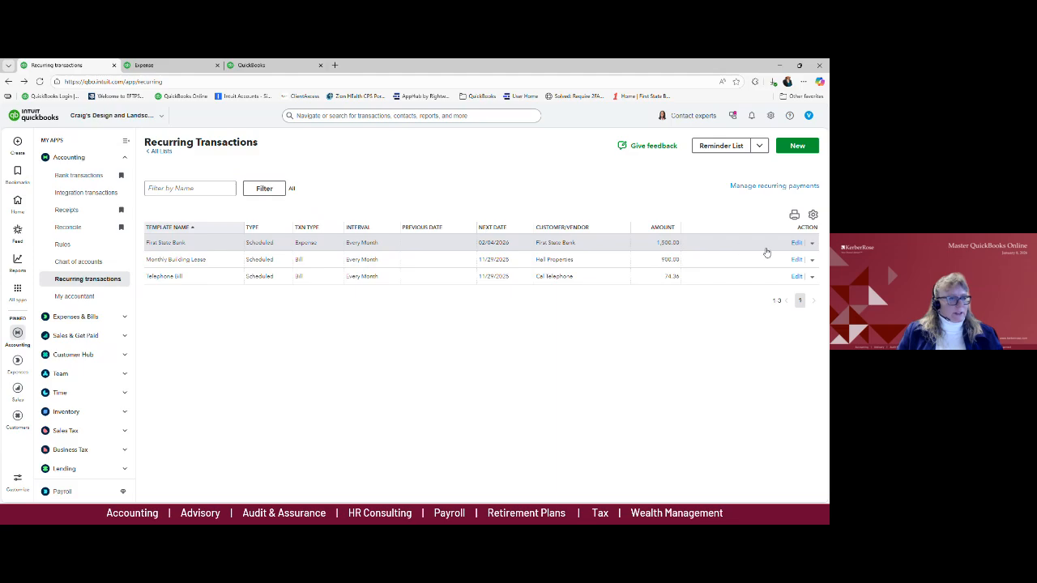
Step: Use the First State Bank recurring template to create and save an expense
{"action": "left_click", "coordinate": [811, 243]}
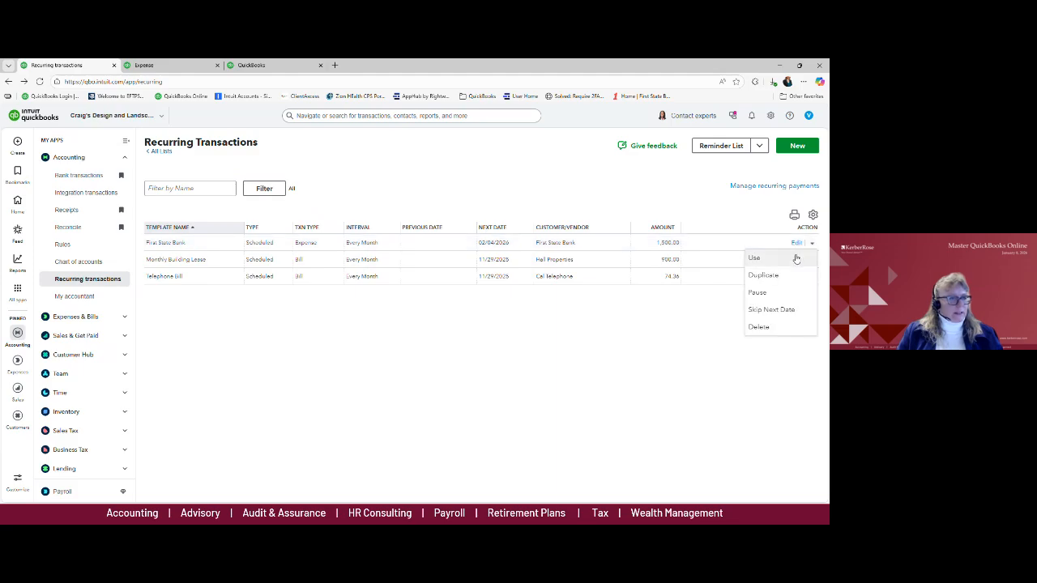
{"action": "left_click", "coordinate": [796, 258]}
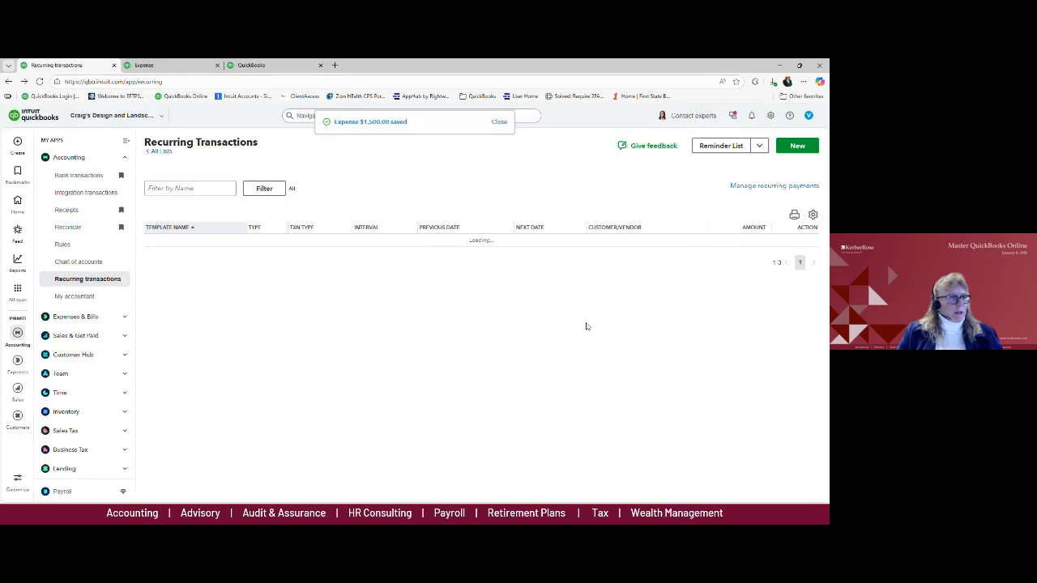
Step: Search all transactions for the amount 1500.00 and open the First State Bank expense dated 12/01/2025
{"action": "left_click", "coordinate": [300, 116]}
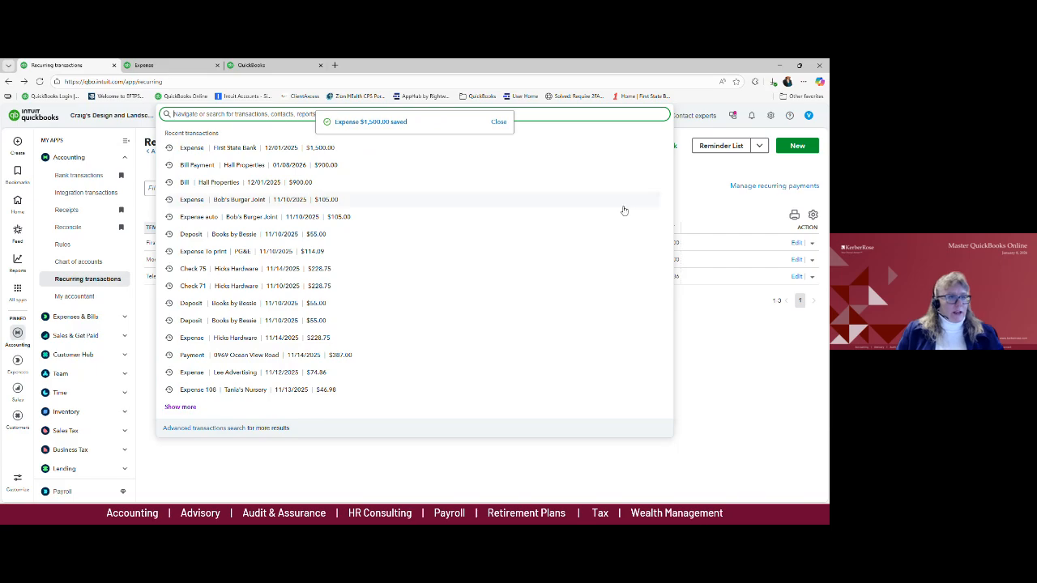
{"action": "left_click", "coordinate": [498, 122]}
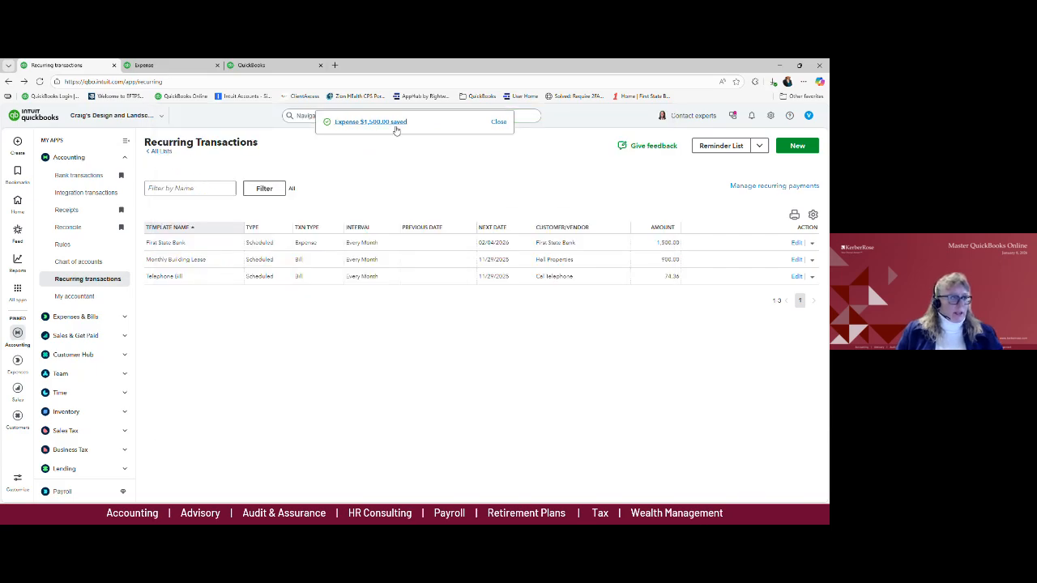
{"action": "left_click", "coordinate": [496, 124]}
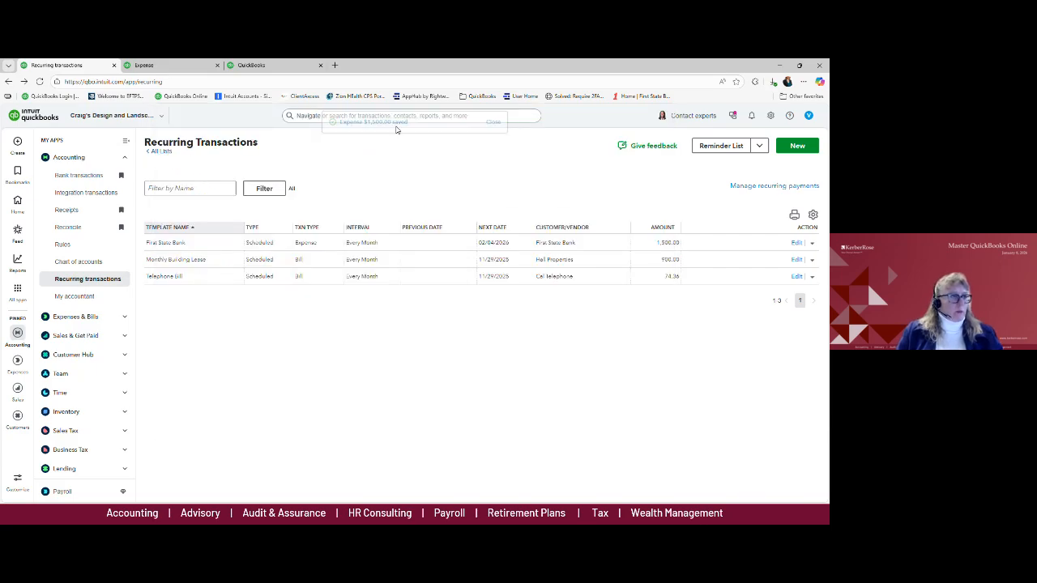
{"action": "left_click", "coordinate": [336, 115]}
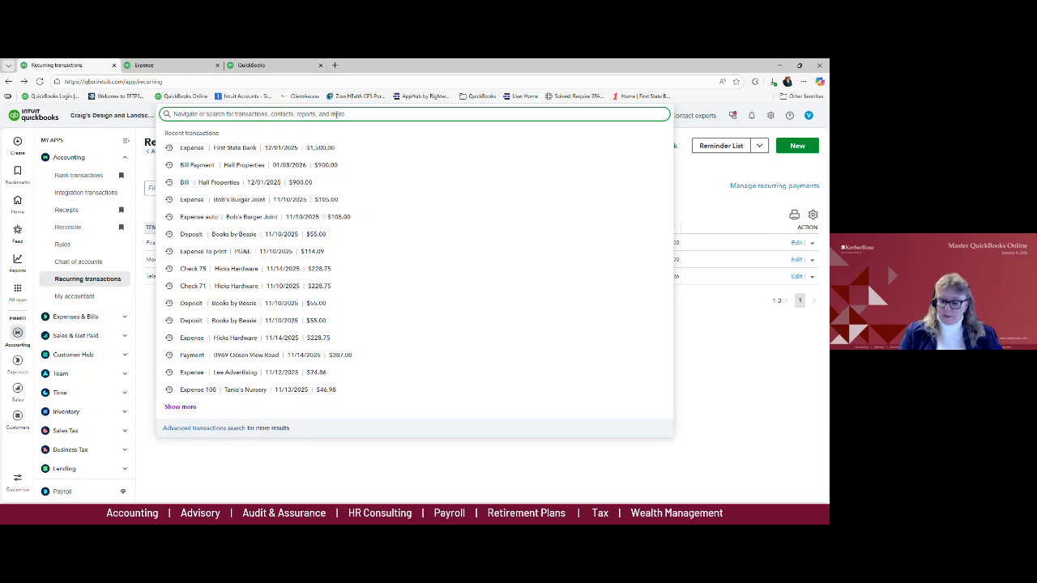
{"action": "type", "text": "1500.00"}
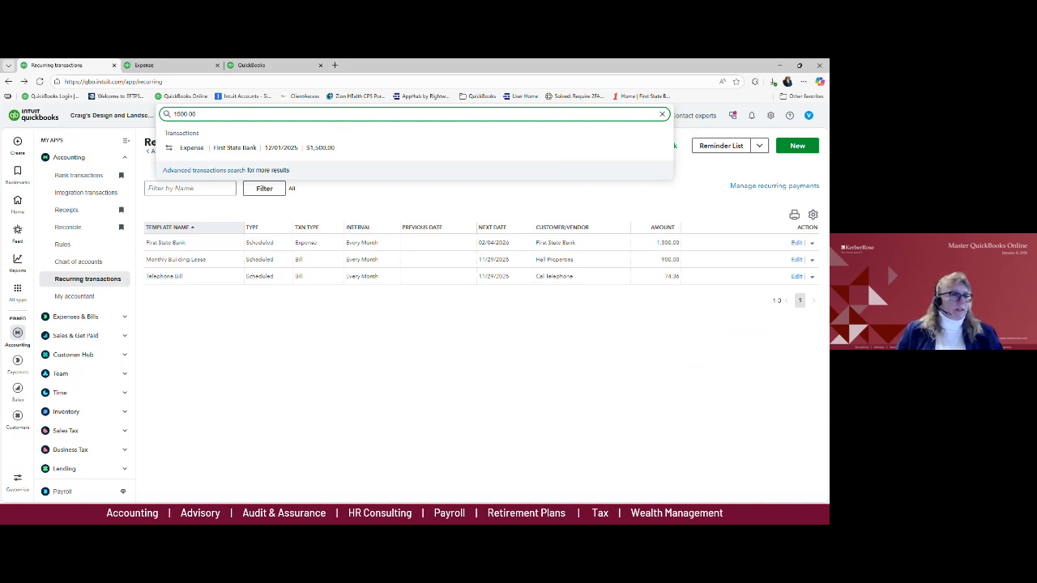
{"action": "left_click", "coordinate": [285, 152]}
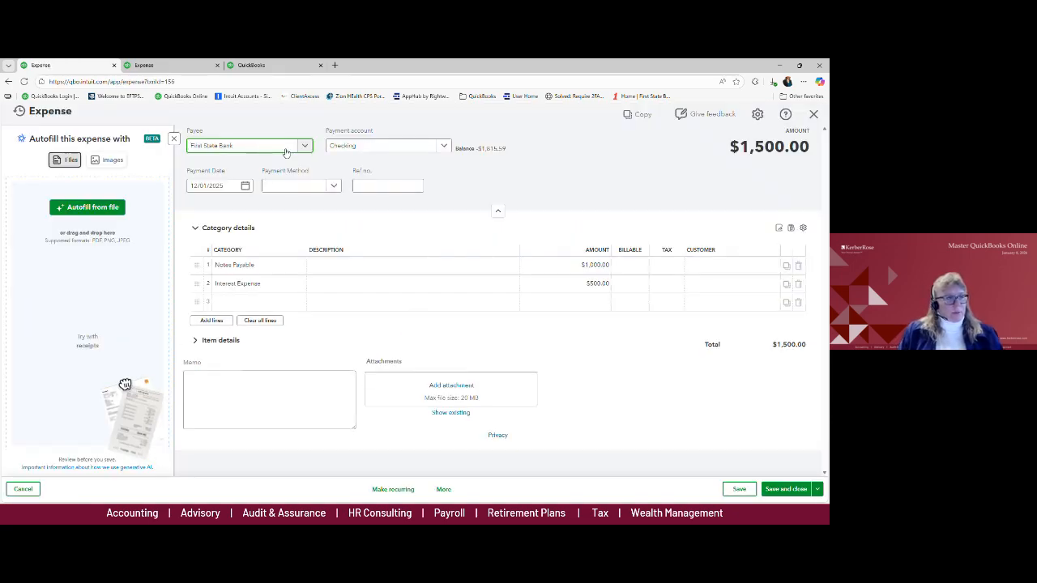
Step: Change the expense split to $400 Interest Expense and $1,100 Notes Payable, and save it for this one time only
{"action": "left_click", "coordinate": [572, 284]}
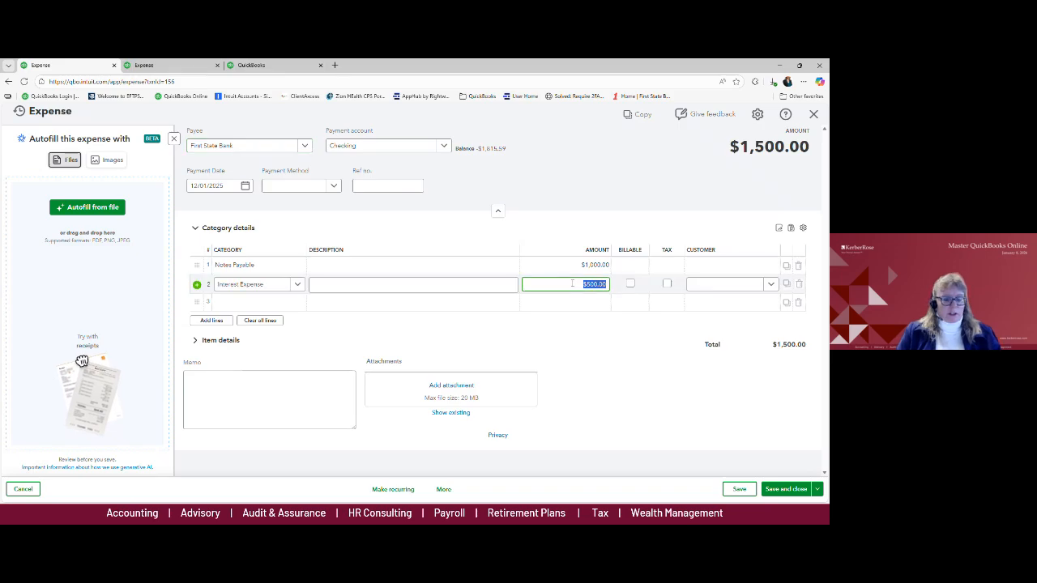
{"action": "type", "text": "400"}
{"action": "key", "text": "Up"}
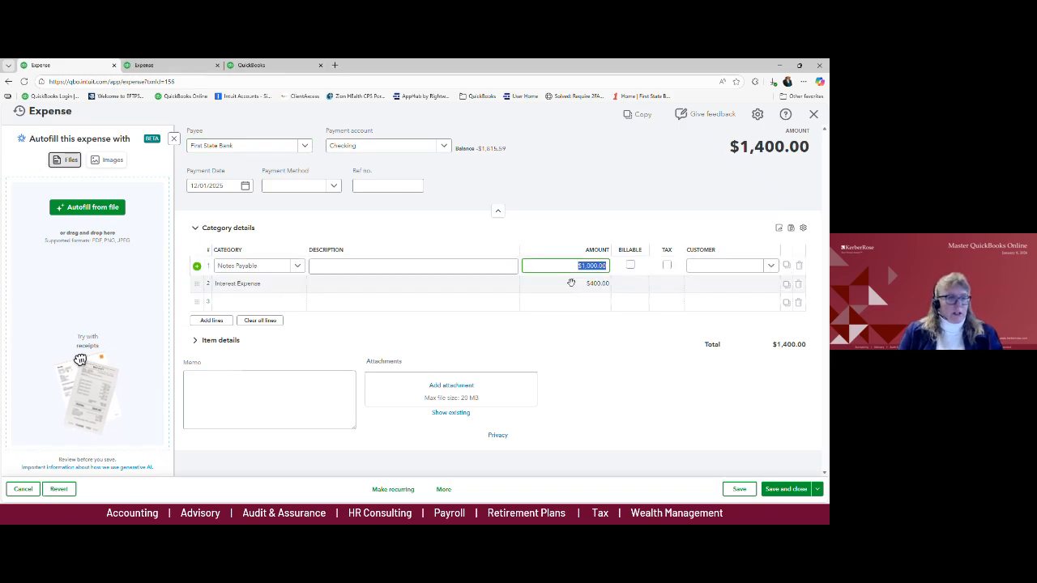
{"action": "type", "text": "1100"}
{"action": "key", "text": "Tab"}
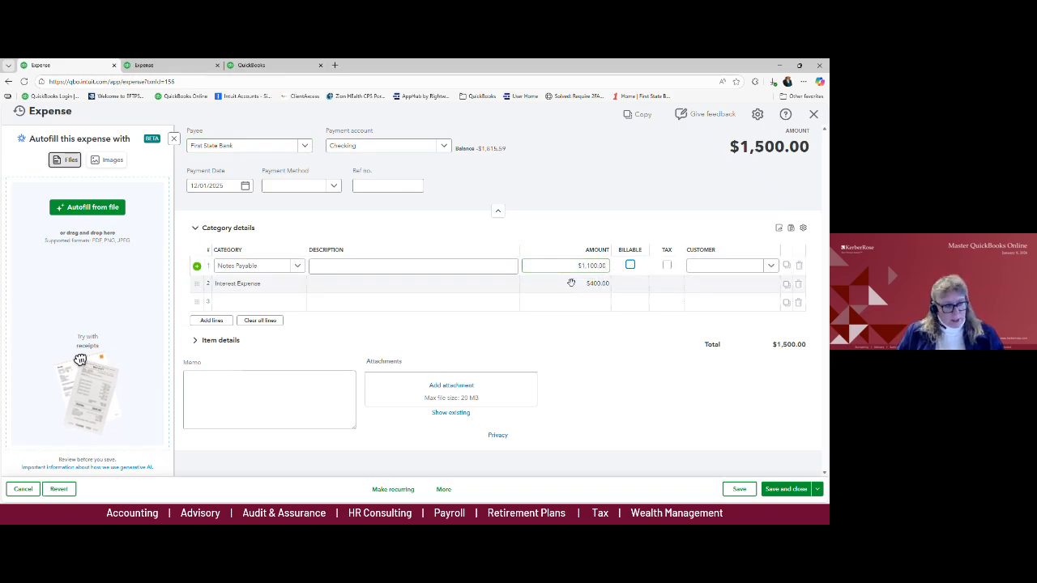
{"action": "left_click", "coordinate": [800, 489]}
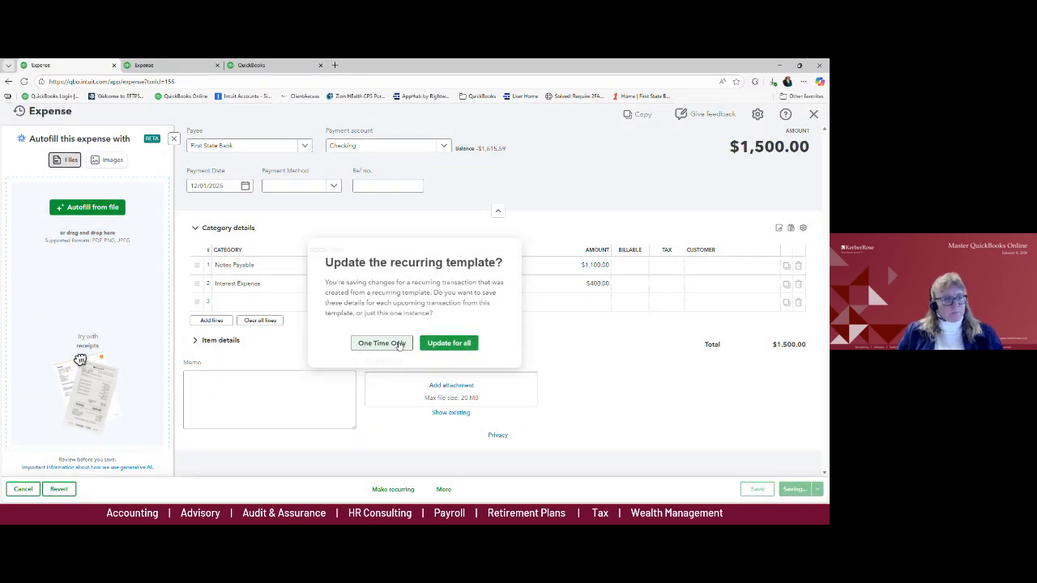
{"action": "left_click", "coordinate": [381, 344]}
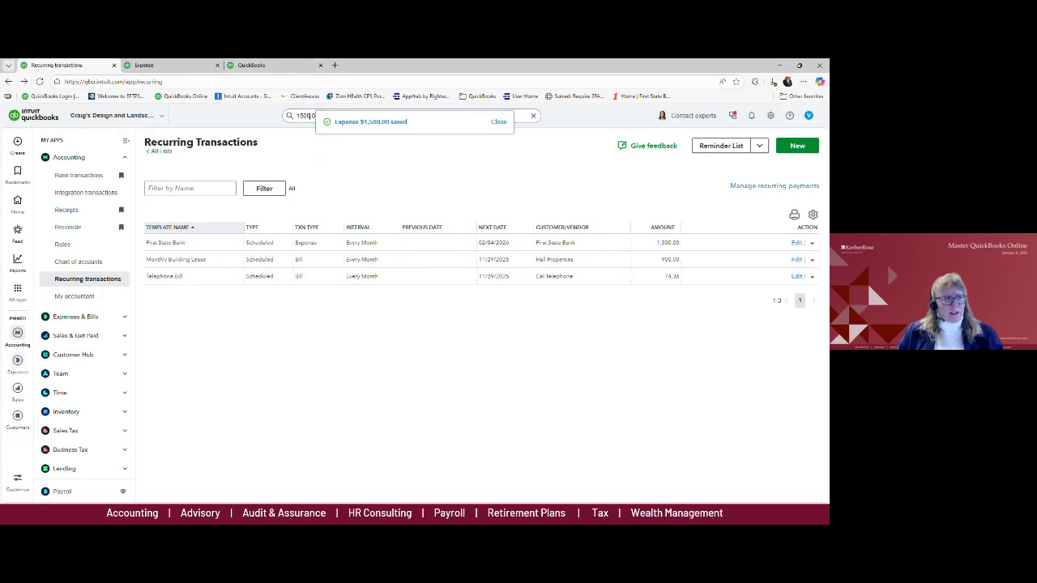
{"action": "left_click", "coordinate": [301, 115]}
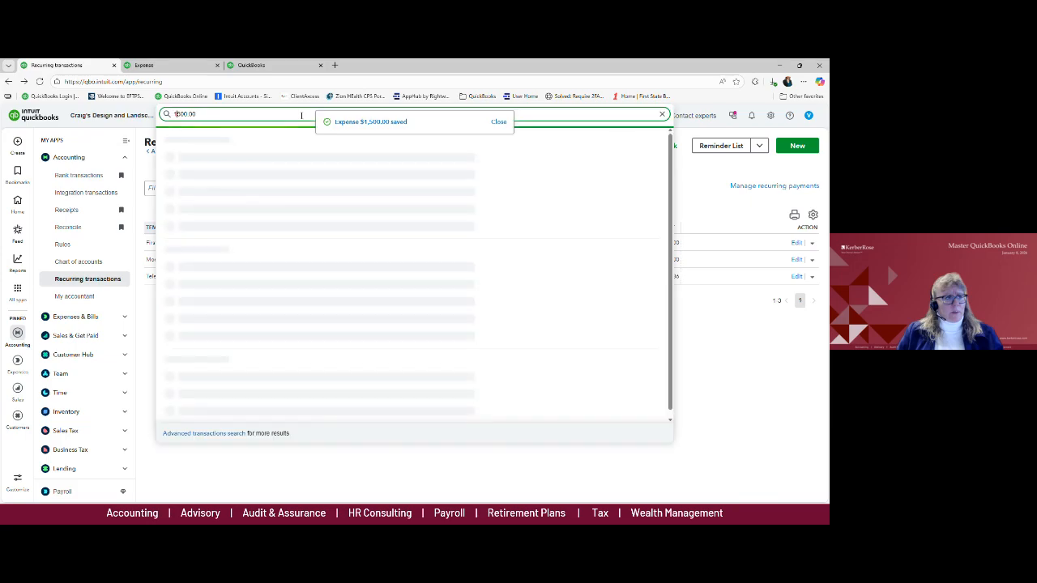
{"action": "left_click", "coordinate": [696, 188]}
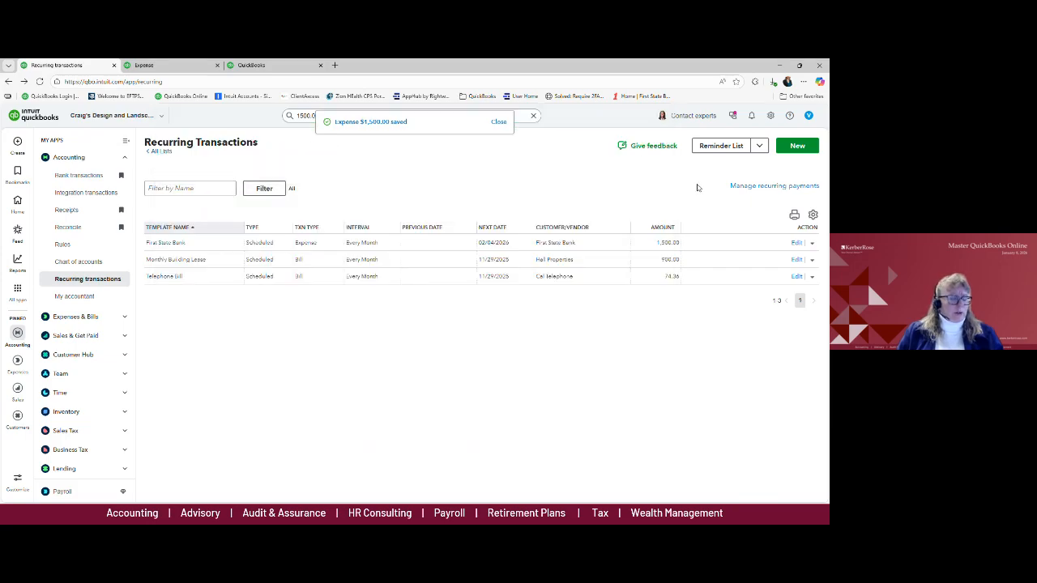
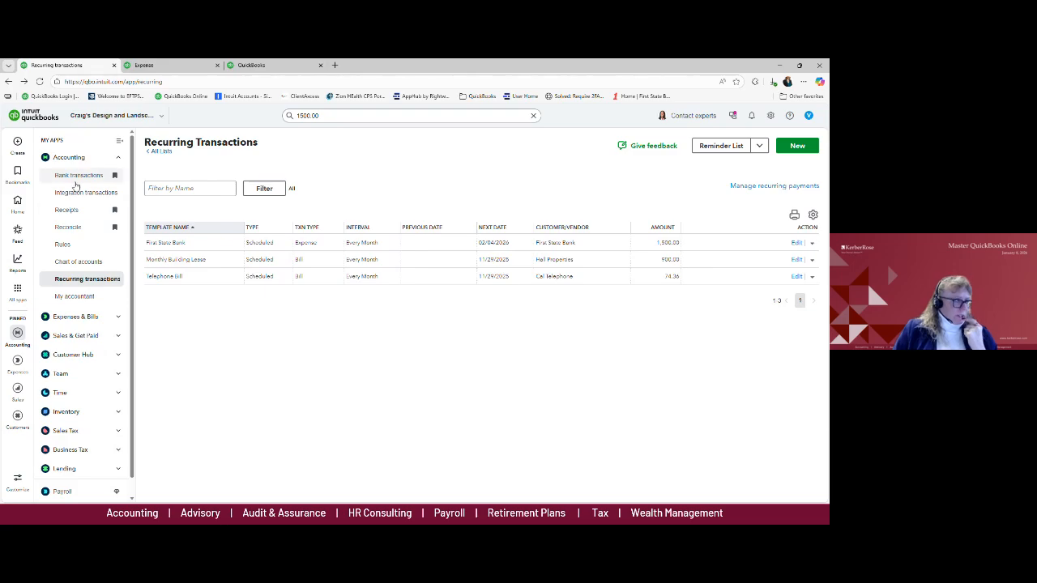
Step: Start a new check and open the recent Hicks Hardware check no. 71 from its history
{"action": "mouse_move", "coordinate": [17, 142]}
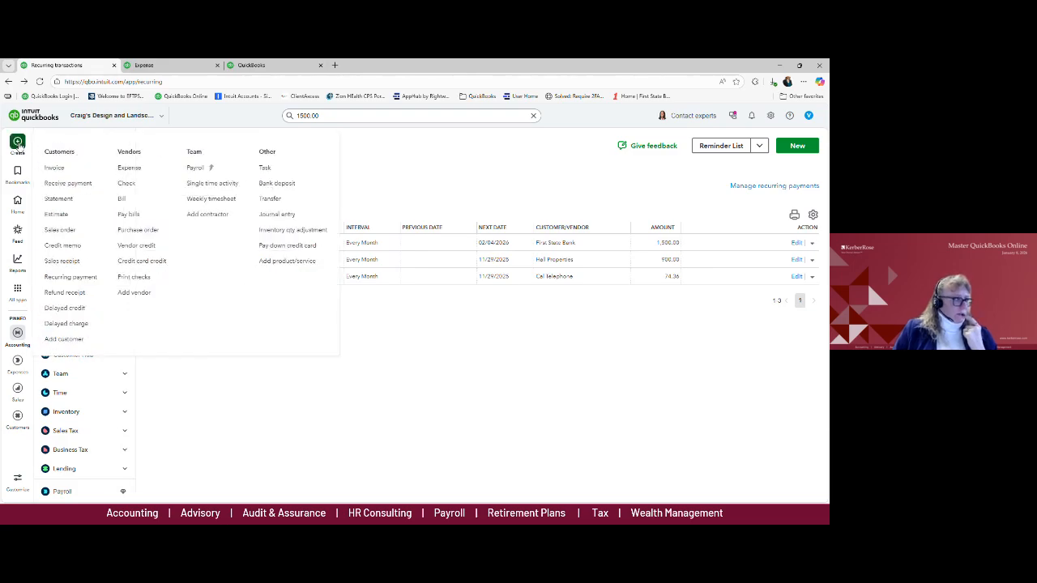
{"action": "left_click", "coordinate": [128, 183]}
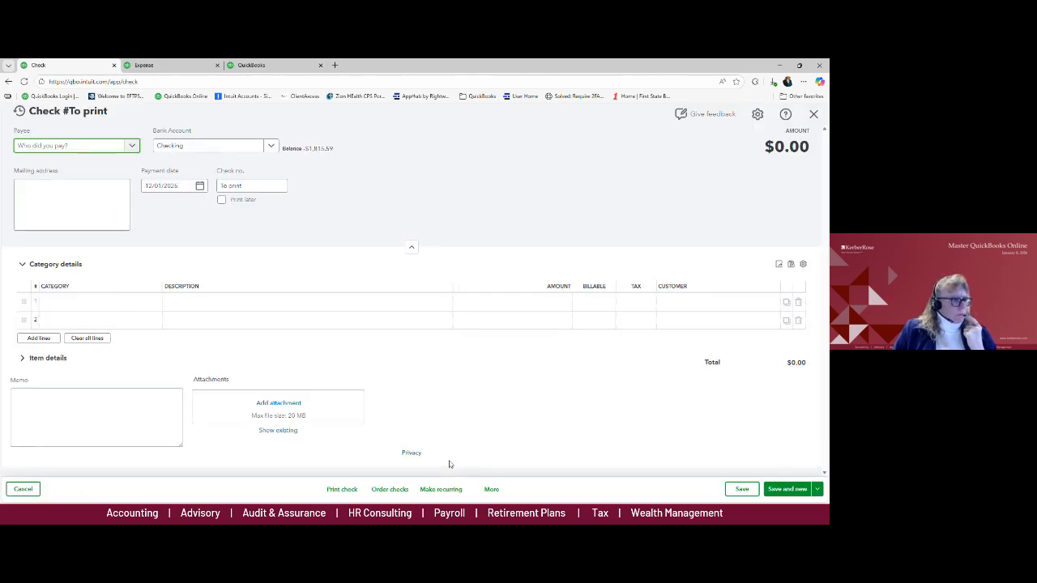
{"action": "left_click", "coordinate": [353, 488]}
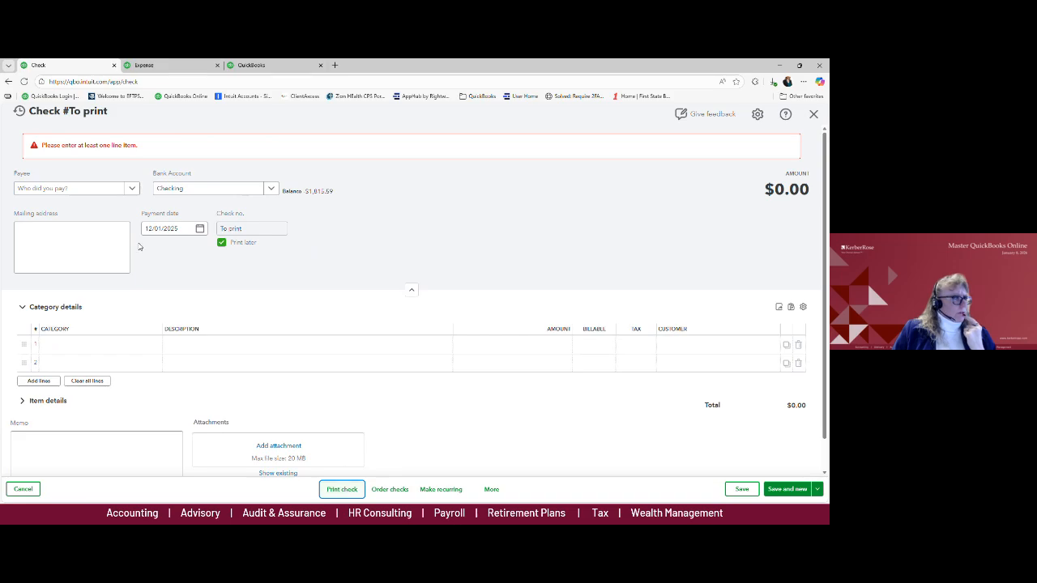
{"action": "left_click", "coordinate": [19, 112]}
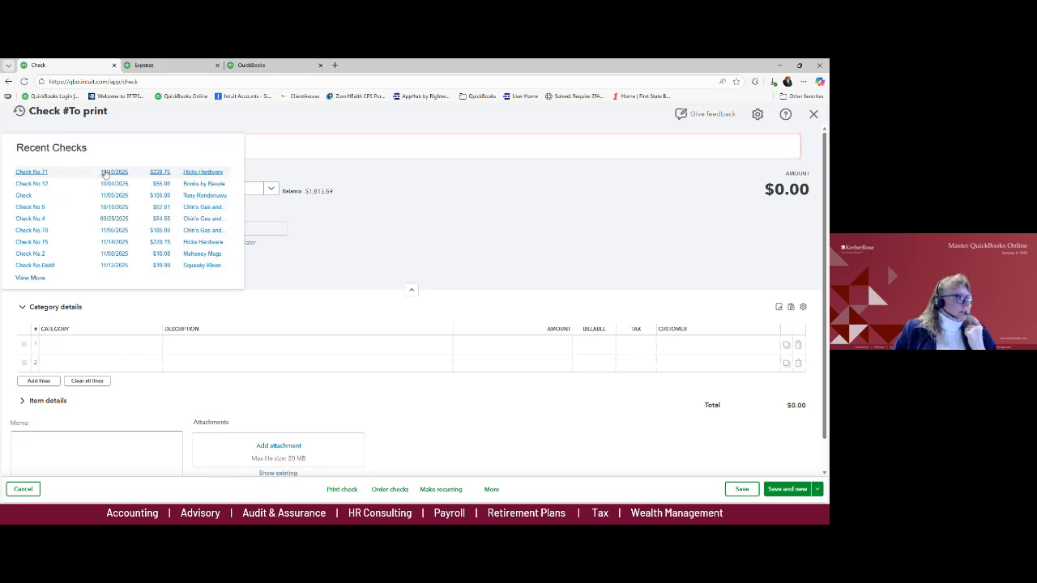
{"action": "left_click", "coordinate": [106, 172]}
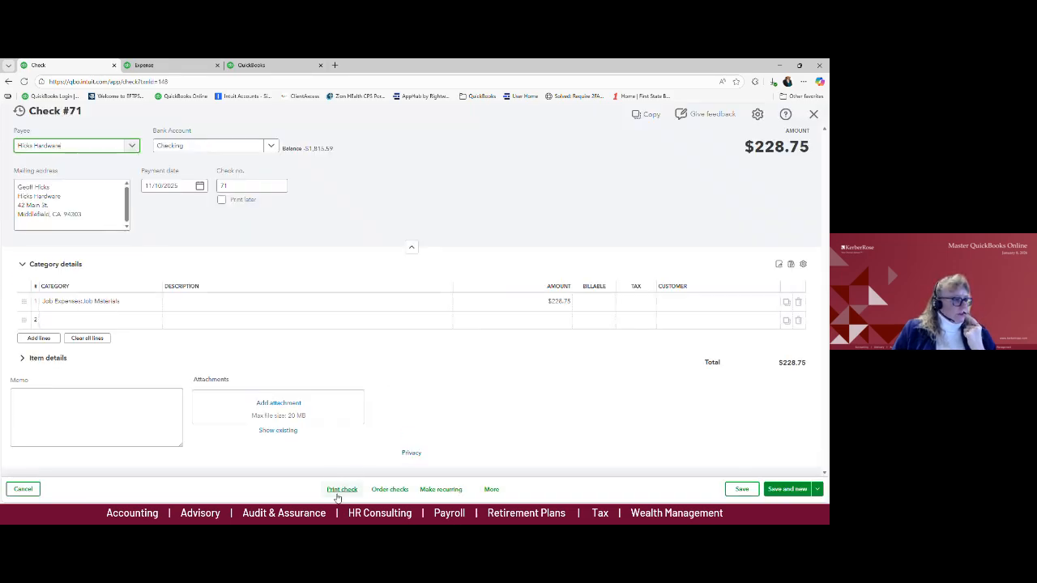
Step: Print the check by finishing the print setup, and preview the queued checks with starting check number 500
{"action": "left_click", "coordinate": [340, 490]}
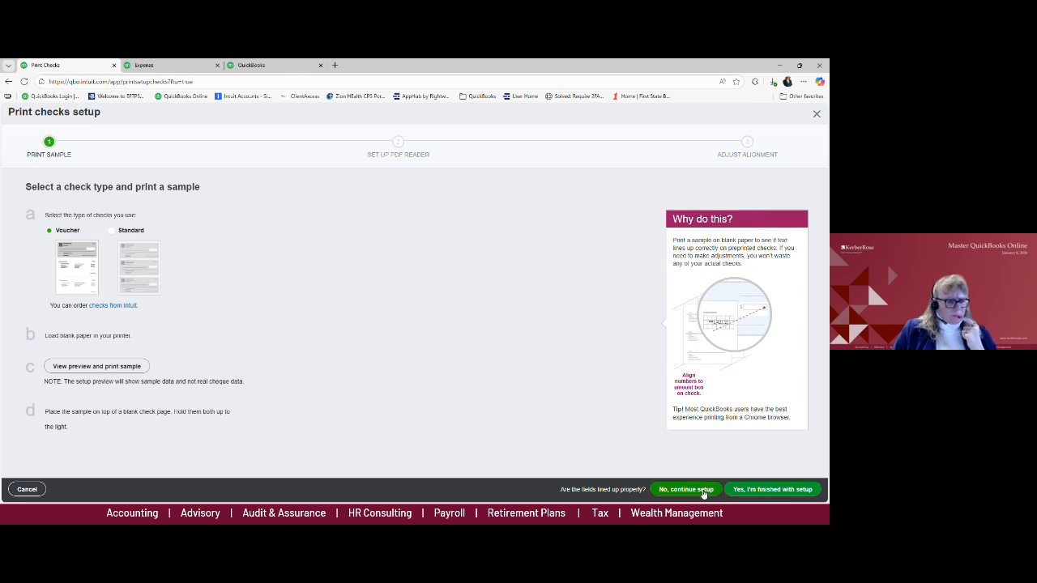
{"action": "left_click", "coordinate": [736, 490]}
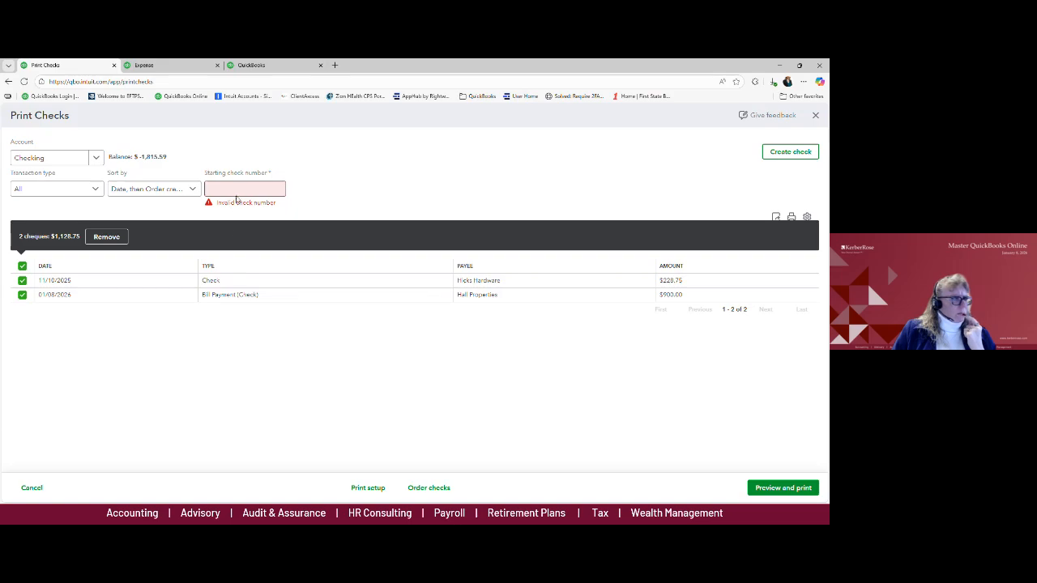
{"action": "left_click", "coordinate": [240, 190]}
{"action": "type", "text": "500"}
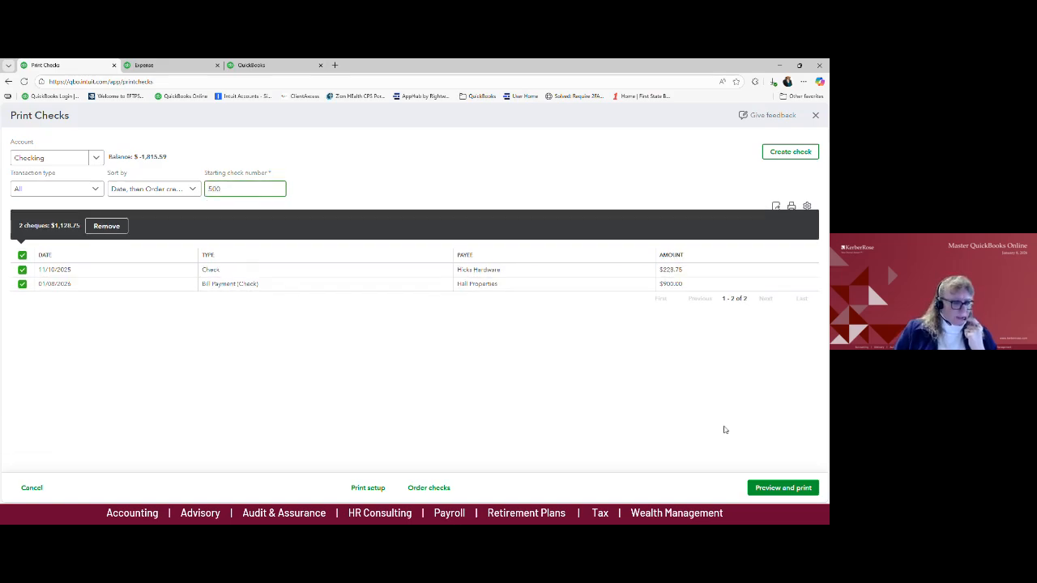
{"action": "left_click", "coordinate": [768, 488]}
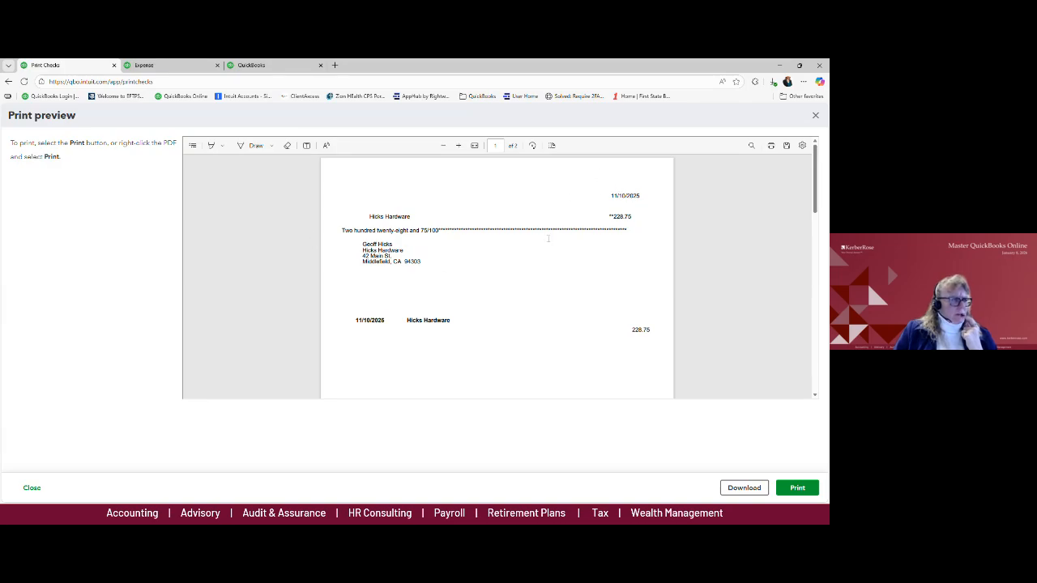
Step: Close the preview, confirm that all checks printed correctly, and leave check printing and its setup
{"action": "left_click", "coordinate": [815, 117]}
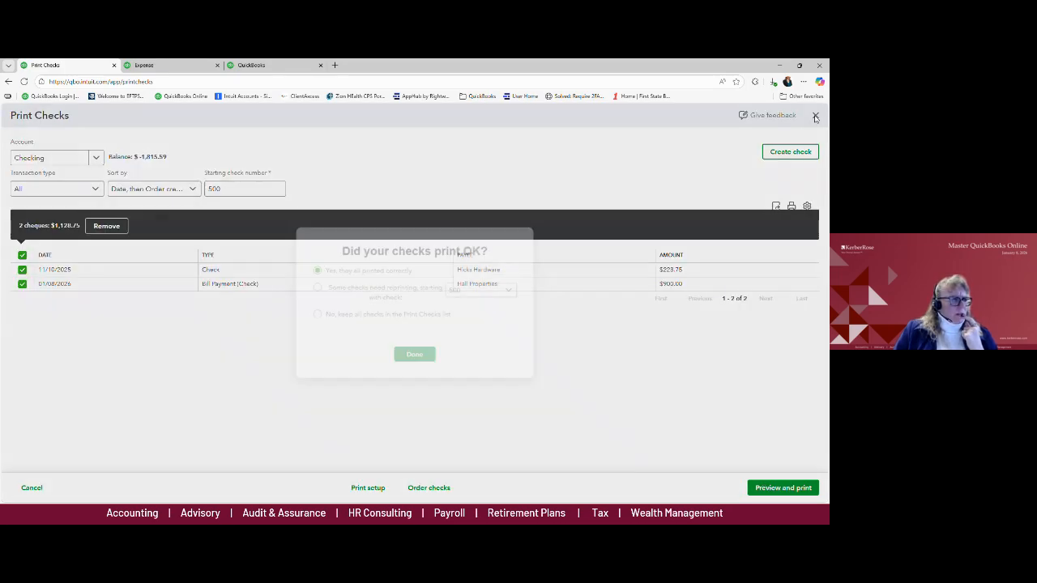
{"action": "left_click", "coordinate": [413, 356]}
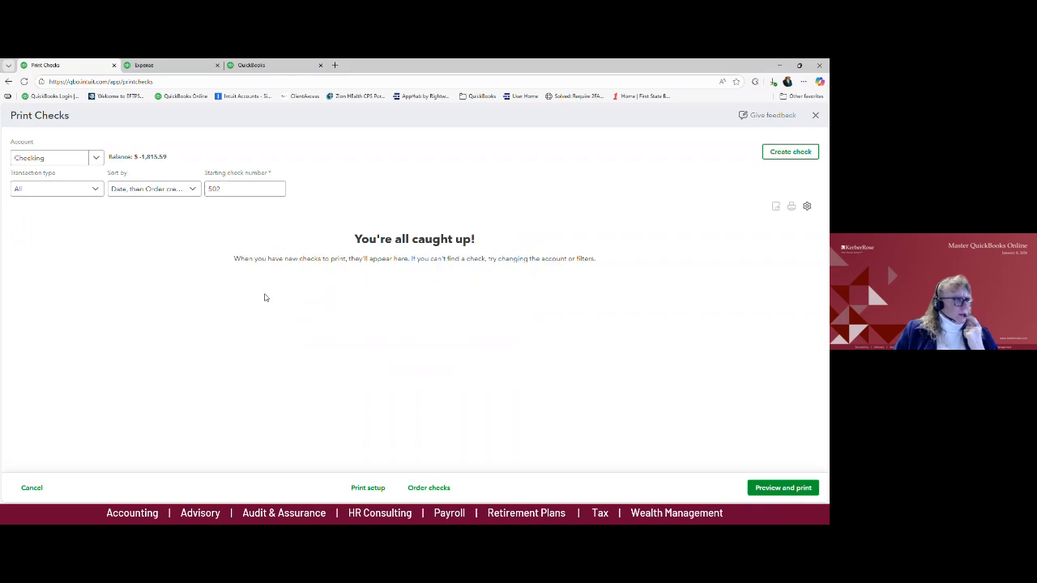
{"action": "left_click", "coordinate": [814, 115]}
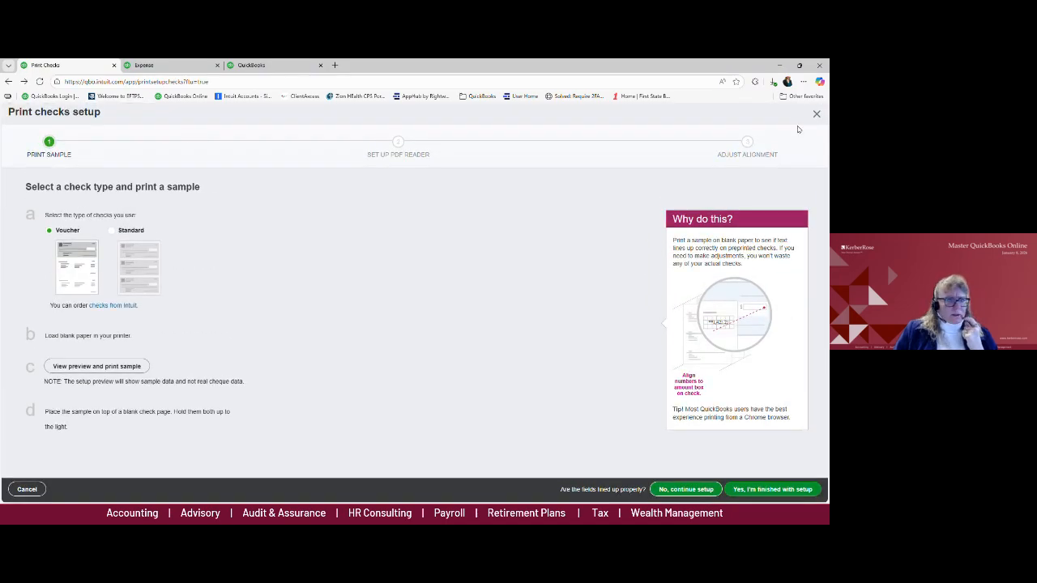
{"action": "left_click", "coordinate": [816, 114]}
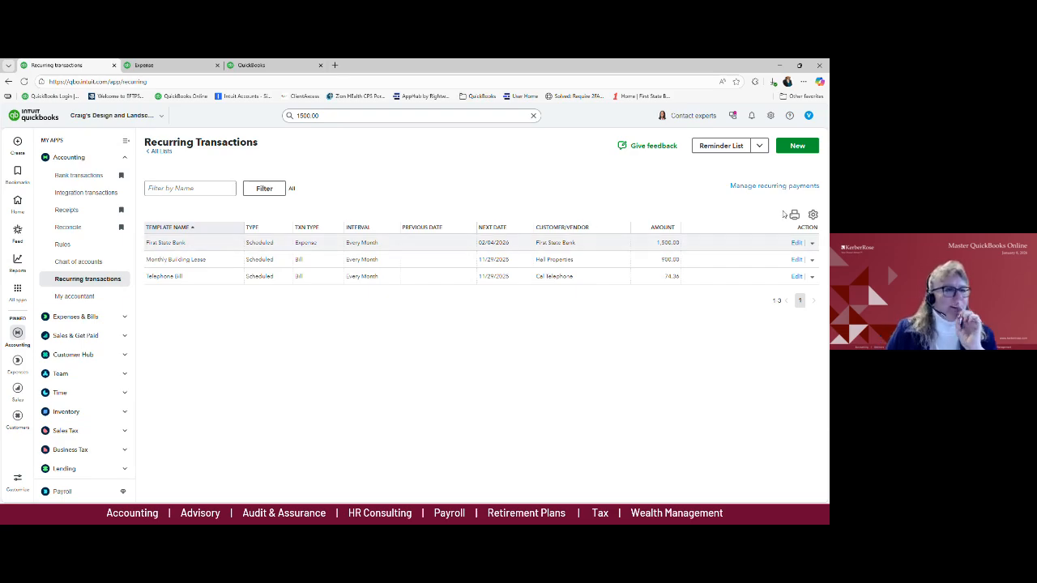
Step: Review the advanced account settings down to the Automation section, and close the settings
{"action": "left_click", "coordinate": [770, 115]}
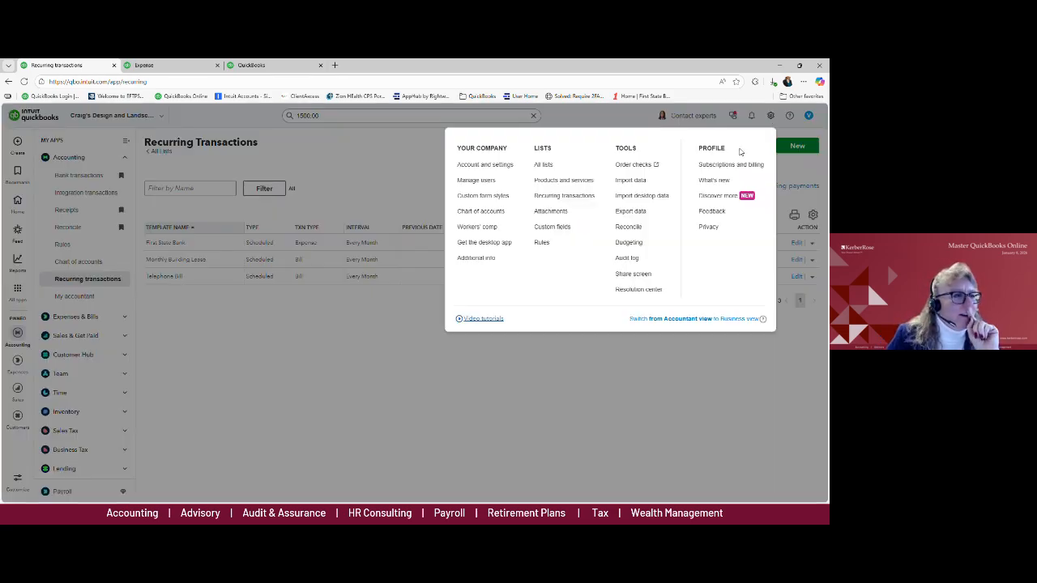
{"action": "left_click", "coordinate": [495, 171]}
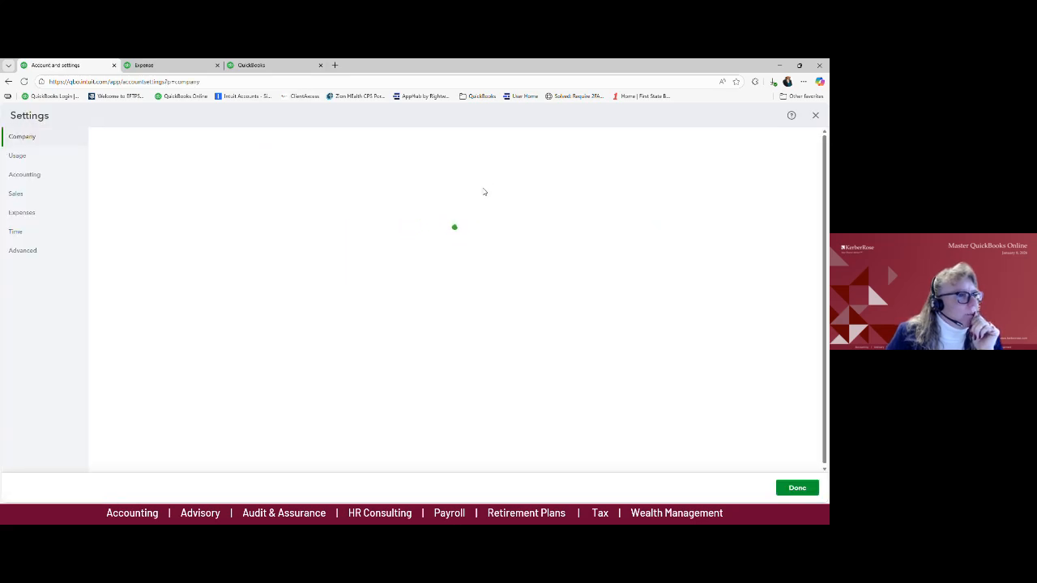
{"action": "left_click", "coordinate": [36, 253]}
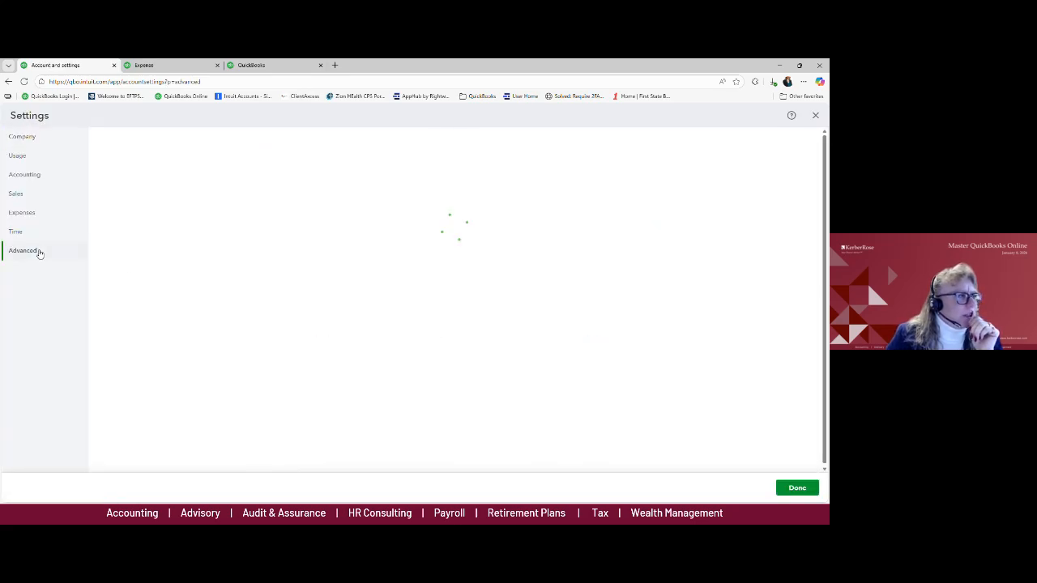
{"action": "scroll", "coordinate": [299, 226], "scroll_direction": "down", "scroll_amount": 5}
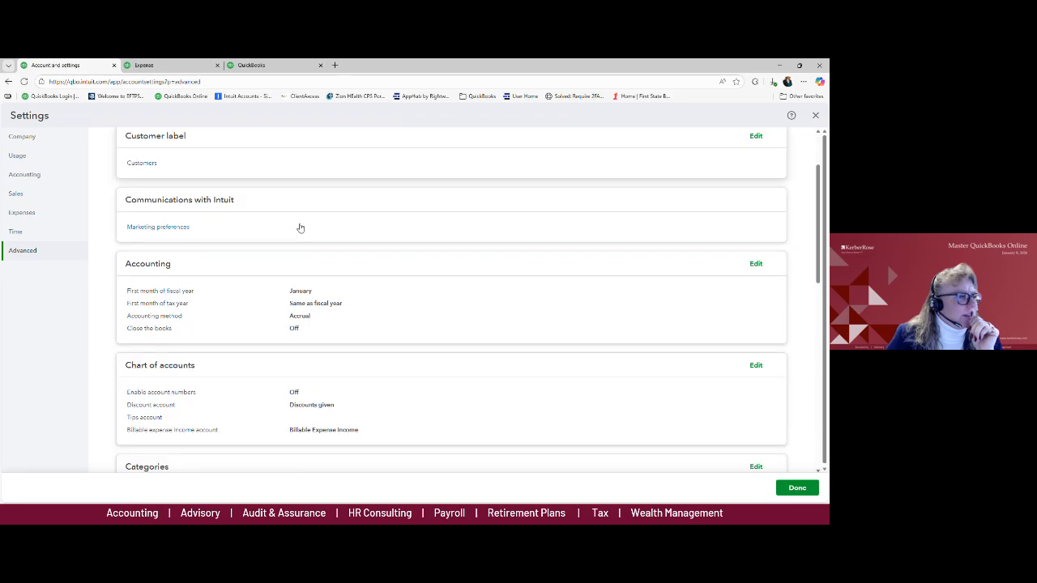
{"action": "scroll", "coordinate": [299, 229], "scroll_direction": "down", "scroll_amount": 1}
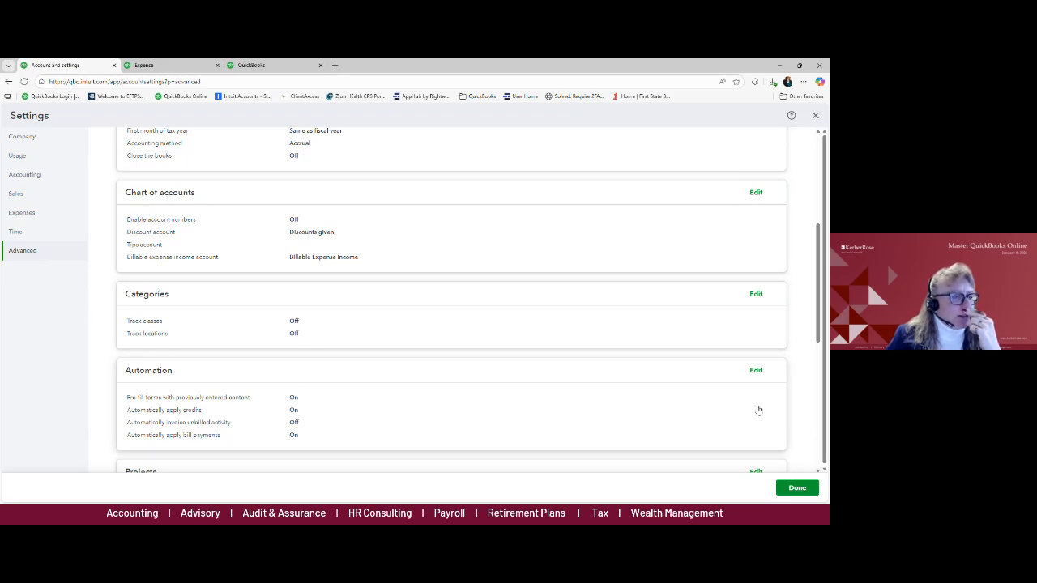
{"action": "left_click", "coordinate": [815, 115]}
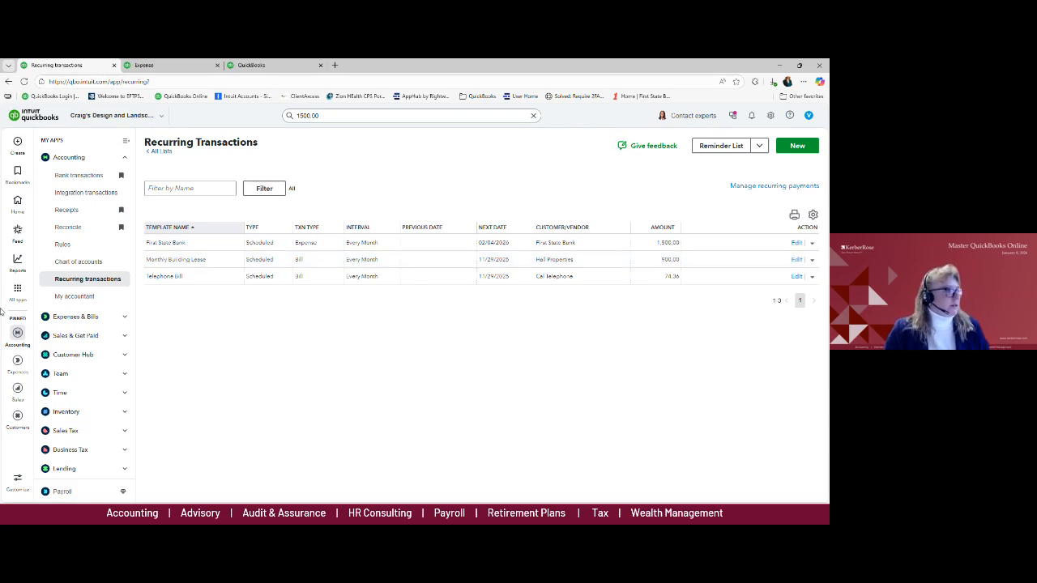
Step: Open the bookmarked Bank transactions page
{"action": "left_click", "coordinate": [18, 146]}
{"action": "left_click", "coordinate": [17, 169]}
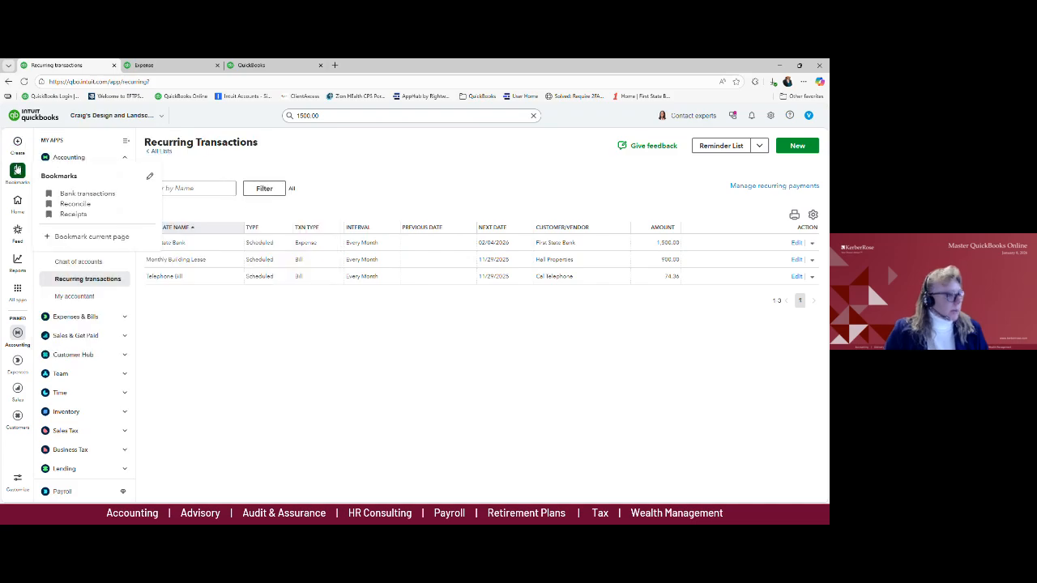
{"action": "left_click", "coordinate": [87, 193]}
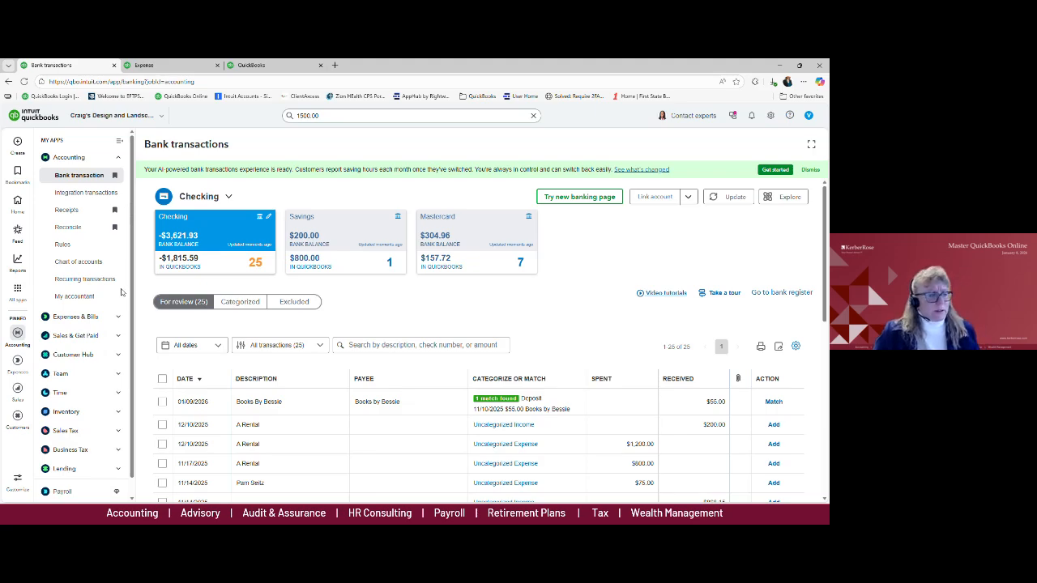
Step: Select the 12/10/2025 and 11/17/2025 A Rental transactions to review the batch actions, and clear the selection
{"action": "left_click", "coordinate": [162, 425]}
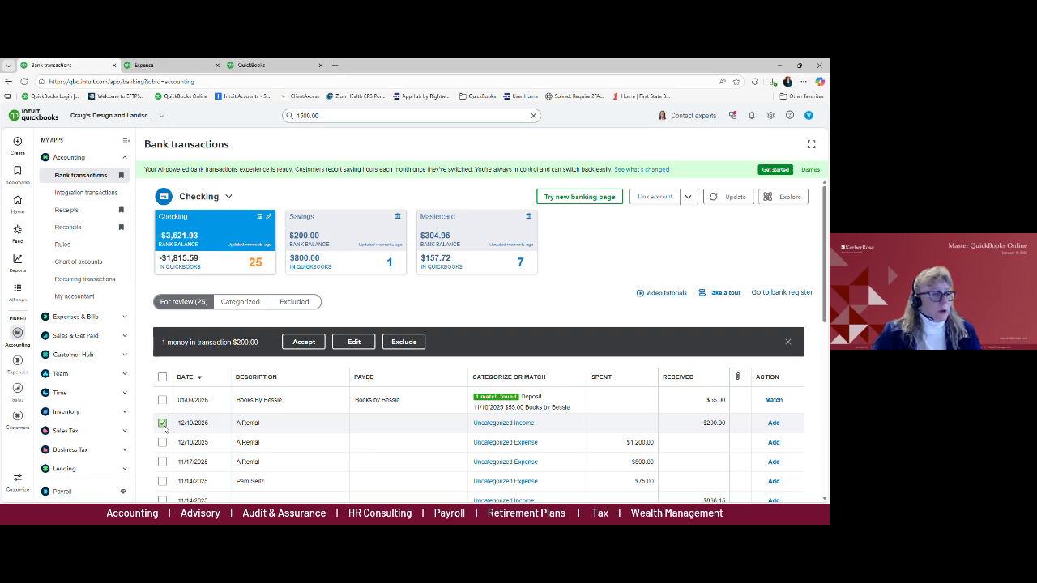
{"action": "left_click", "coordinate": [162, 443]}
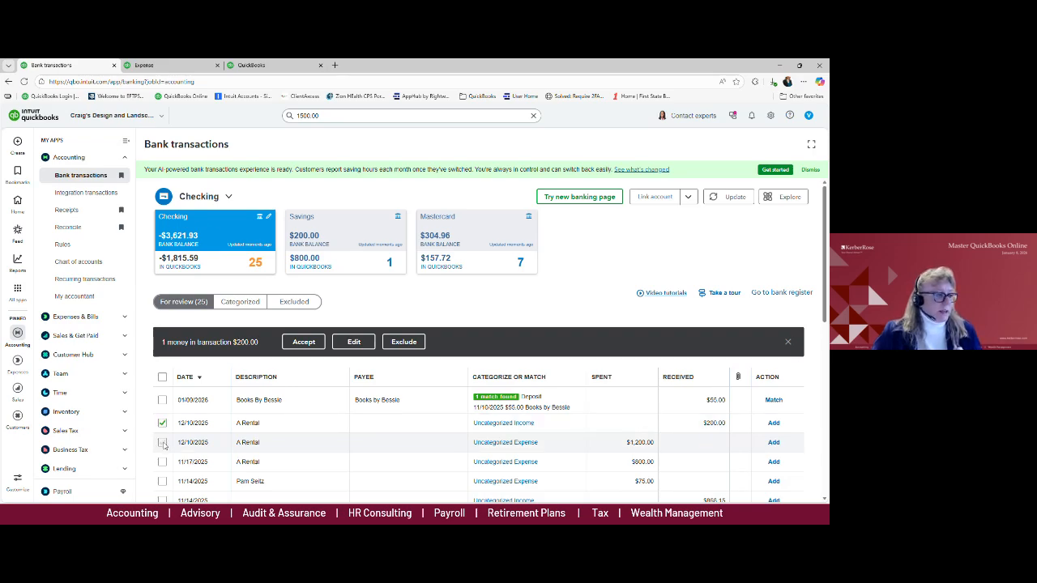
{"action": "left_click", "coordinate": [162, 462]}
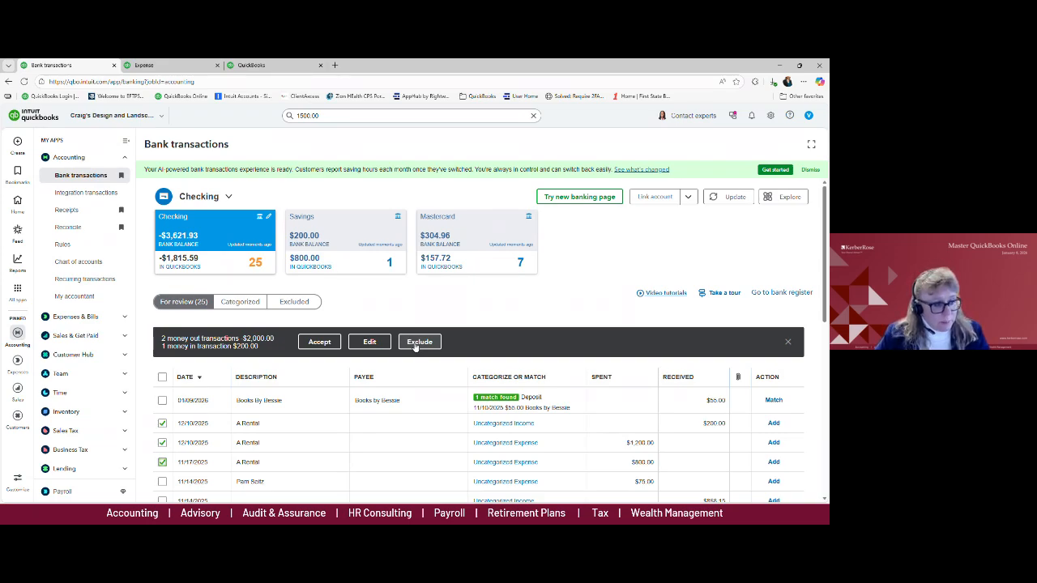
{"action": "left_click", "coordinate": [162, 423]}
{"action": "left_click", "coordinate": [162, 442]}
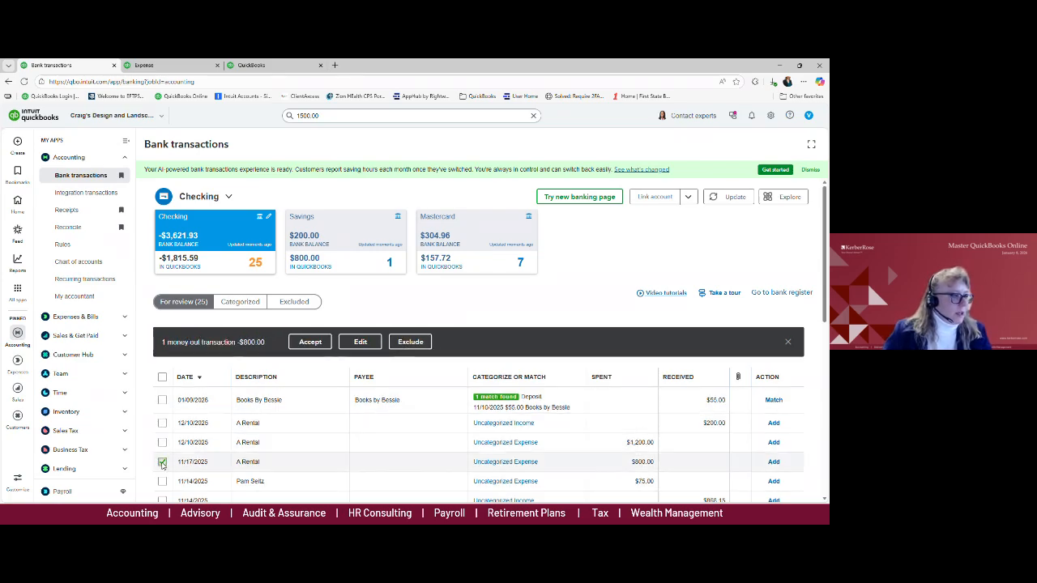
{"action": "left_click", "coordinate": [162, 462]}
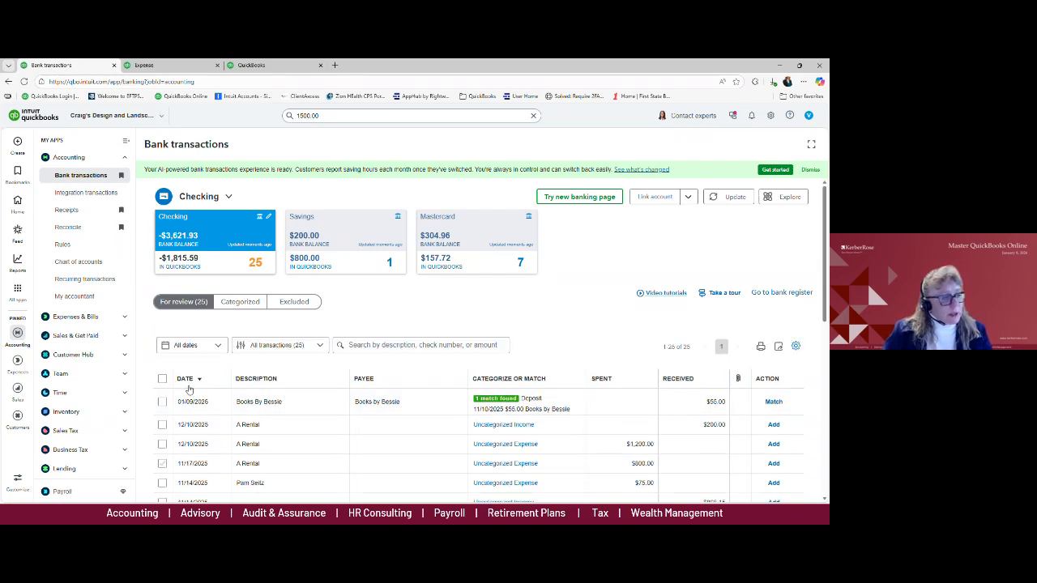
Step: Review the batch actions for the $200.00 A Rental and $55.00 Books By Bessie receipts separately, clearing each selection
{"action": "left_click", "coordinate": [162, 425]}
{"action": "left_click", "coordinate": [162, 443]}
{"action": "left_click", "coordinate": [162, 443]}
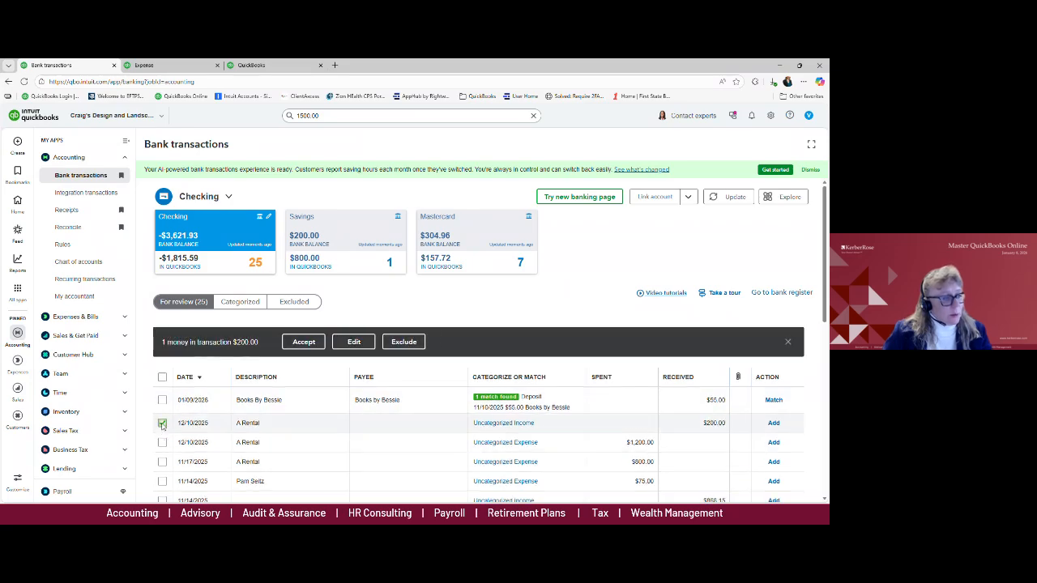
{"action": "left_click", "coordinate": [162, 424]}
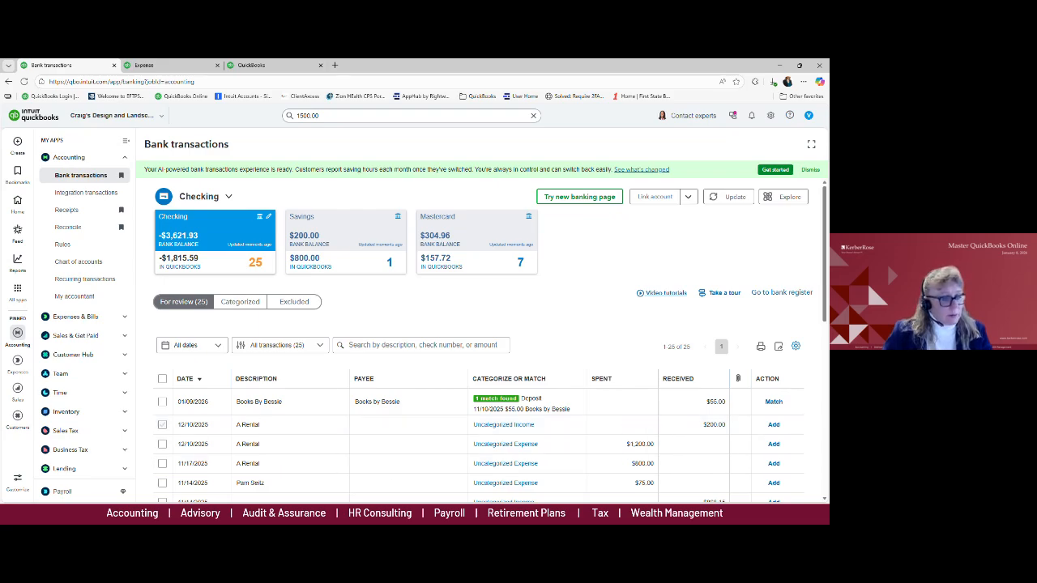
{"action": "left_click", "coordinate": [162, 426]}
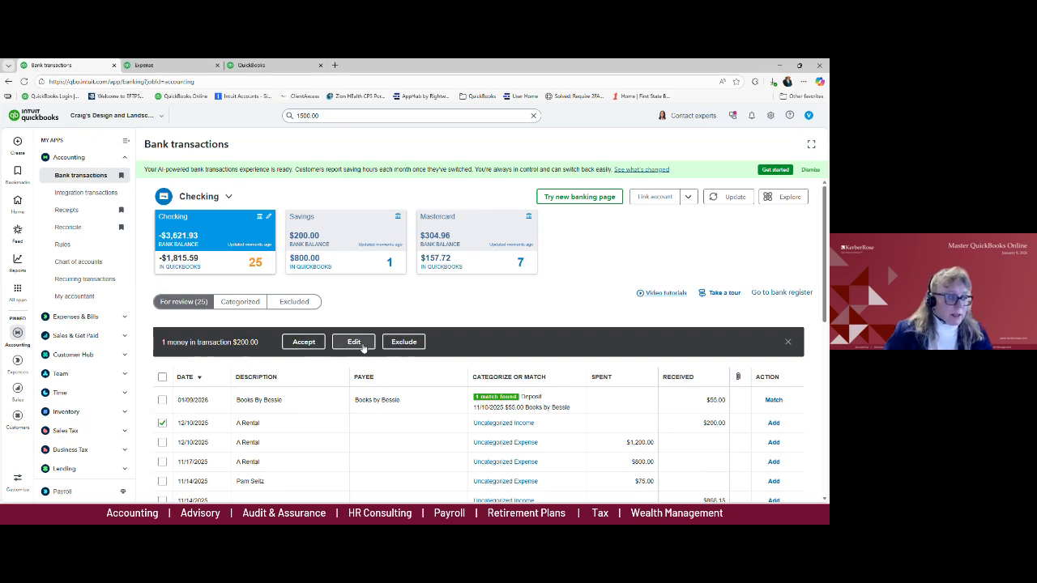
{"action": "left_click", "coordinate": [787, 341]}
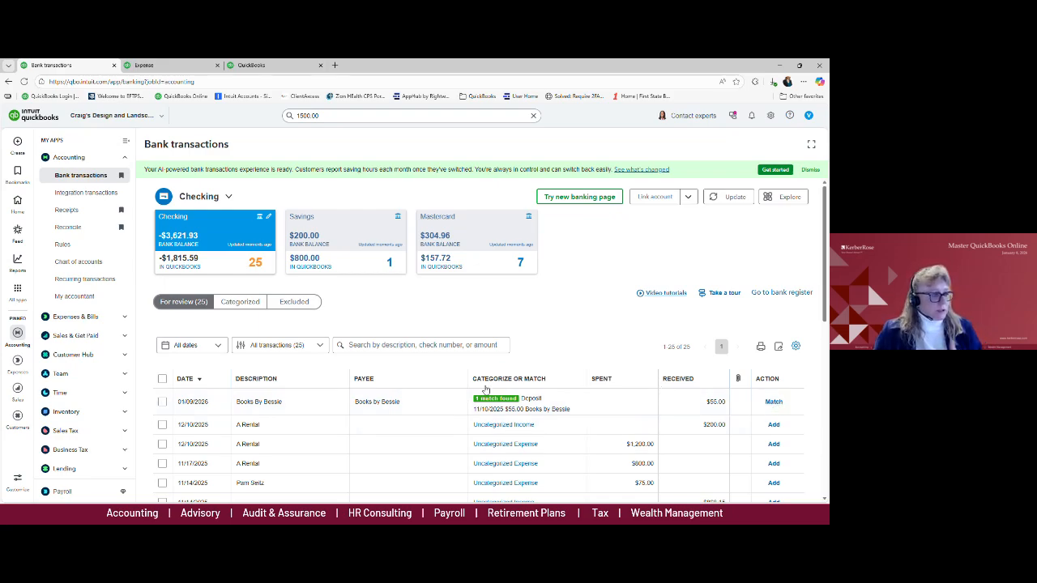
{"action": "left_click", "coordinate": [161, 402]}
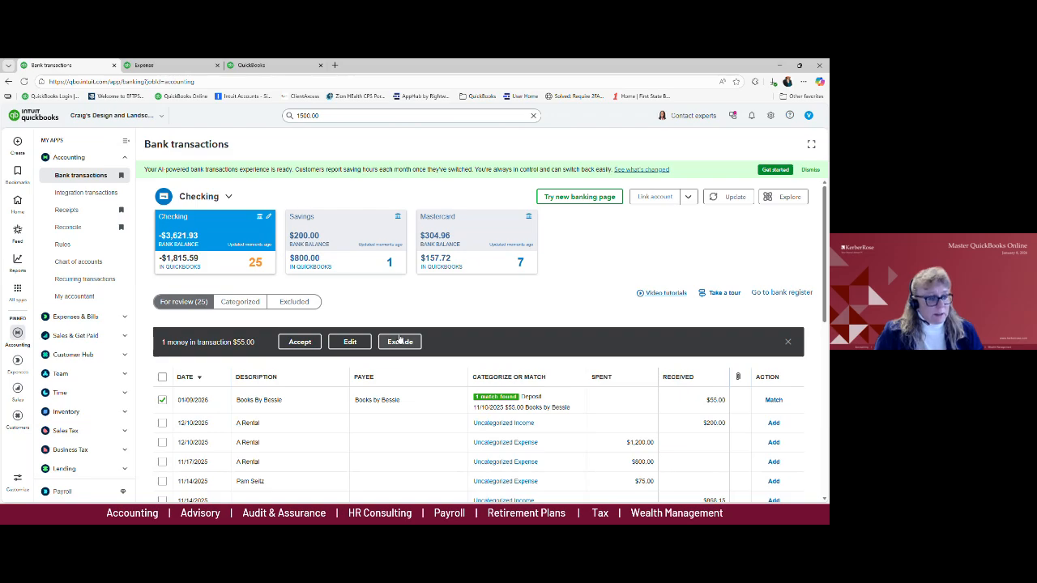
{"action": "left_click", "coordinate": [162, 400]}
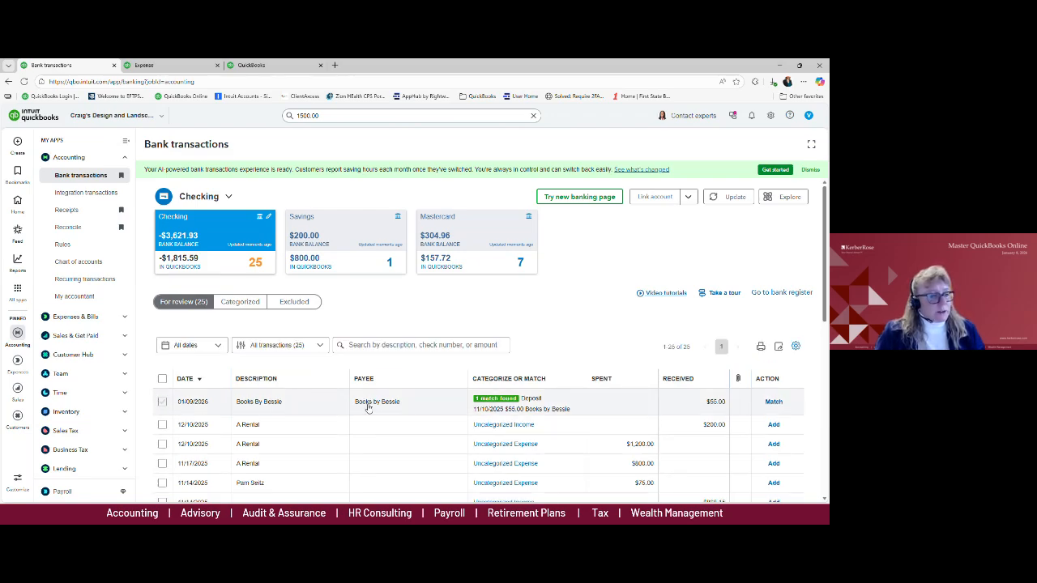
Step: Expand the Books By Bessie transaction, view its Categorize fields, and return it to the Match option
{"action": "left_click", "coordinate": [368, 408]}
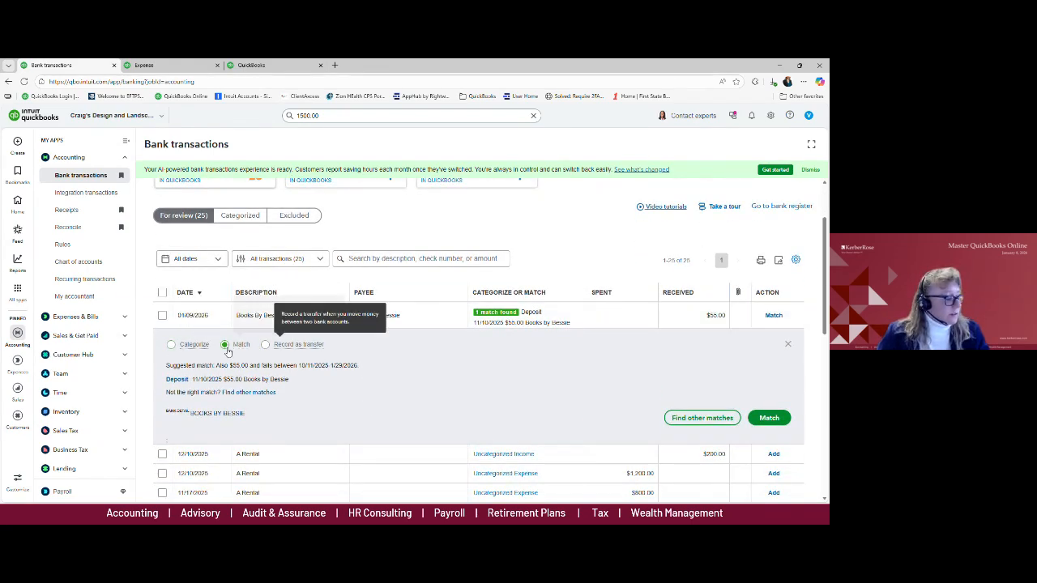
{"action": "left_click", "coordinate": [171, 344]}
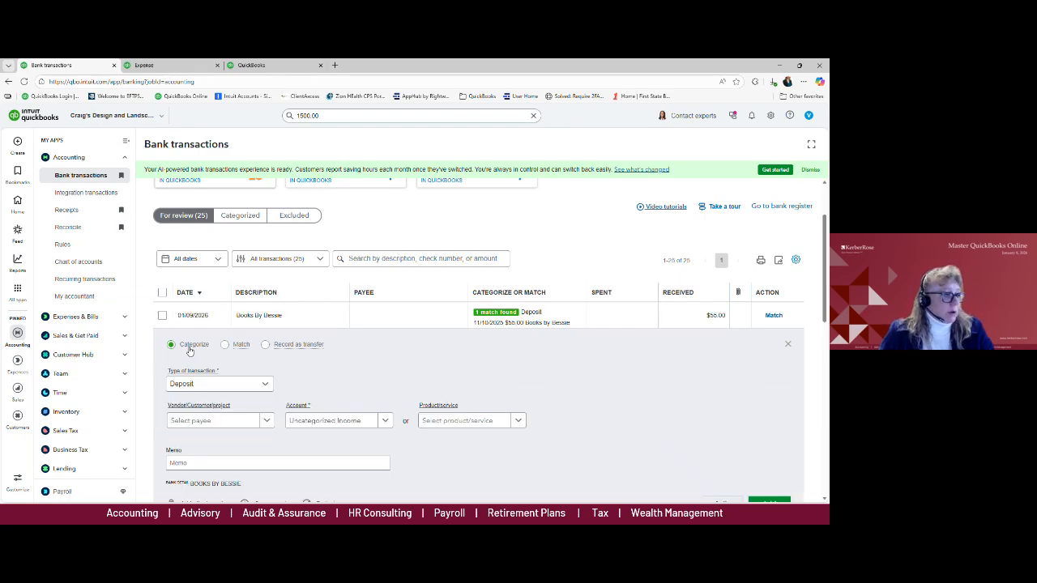
{"action": "left_click", "coordinate": [225, 344]}
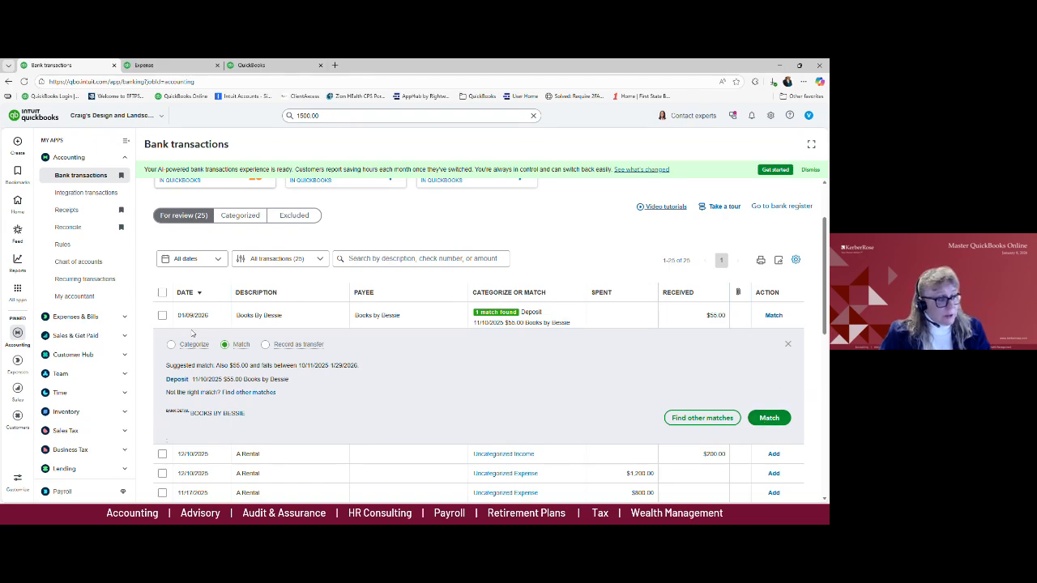
Step: Close the Books By Bessie details and look for existing records to match with the $103.55 receipt dated 11/12/2025
{"action": "left_click", "coordinate": [787, 345]}
{"action": "scroll", "coordinate": [577, 376], "scroll_direction": "down", "scroll_amount": 3}
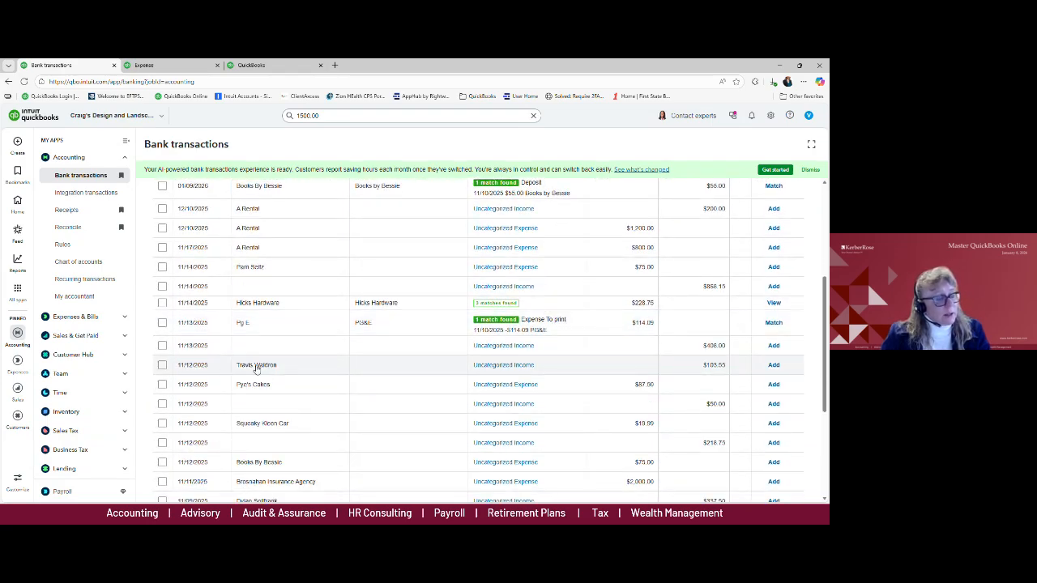
{"action": "left_click", "coordinate": [256, 366]}
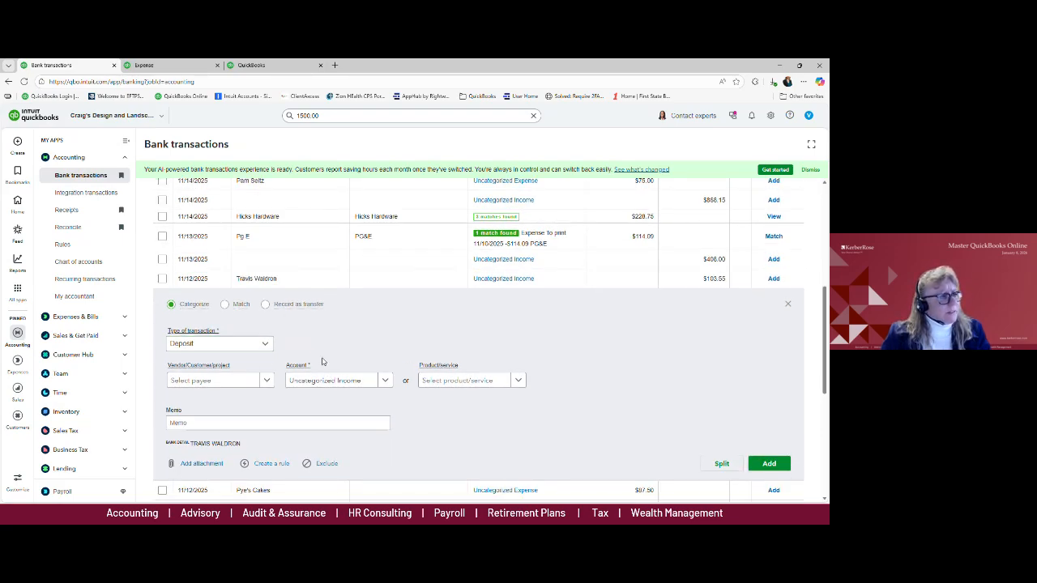
{"action": "left_click", "coordinate": [225, 304]}
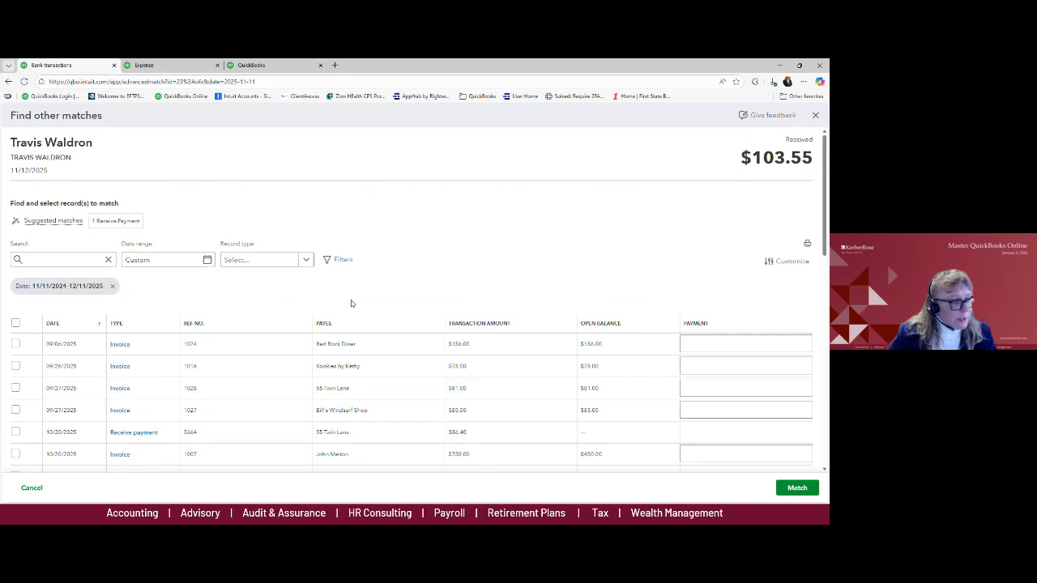
Step: Match the $103.55 bank receipt to the 11/12/2025 Receive payment record for the same customer and amount
{"action": "scroll", "coordinate": [351, 303], "scroll_direction": "down", "scroll_amount": 5}
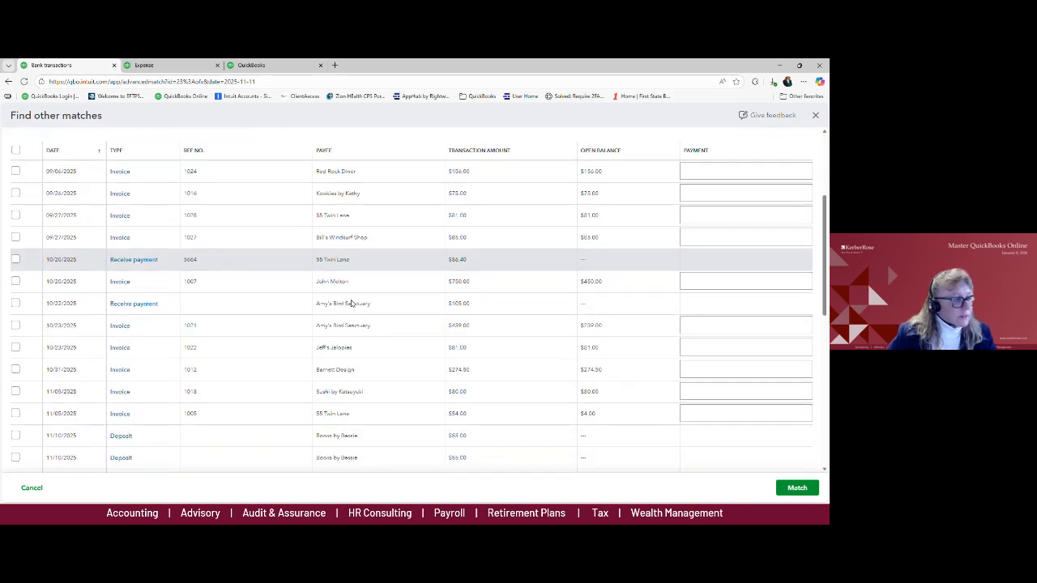
{"action": "scroll", "coordinate": [351, 303], "scroll_direction": "down", "scroll_amount": 1}
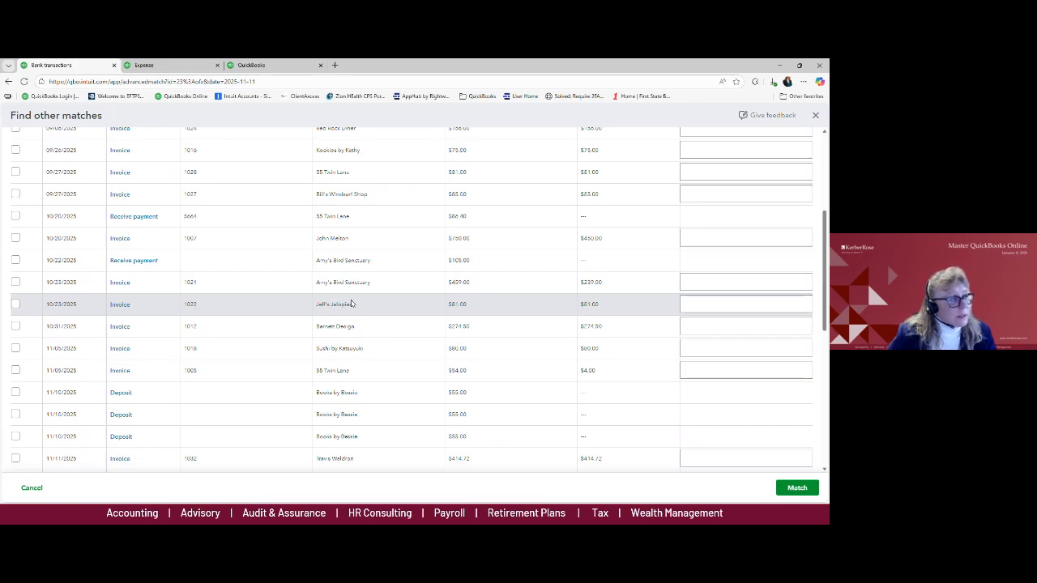
{"action": "scroll", "coordinate": [351, 303], "scroll_direction": "up", "scroll_amount": 6}
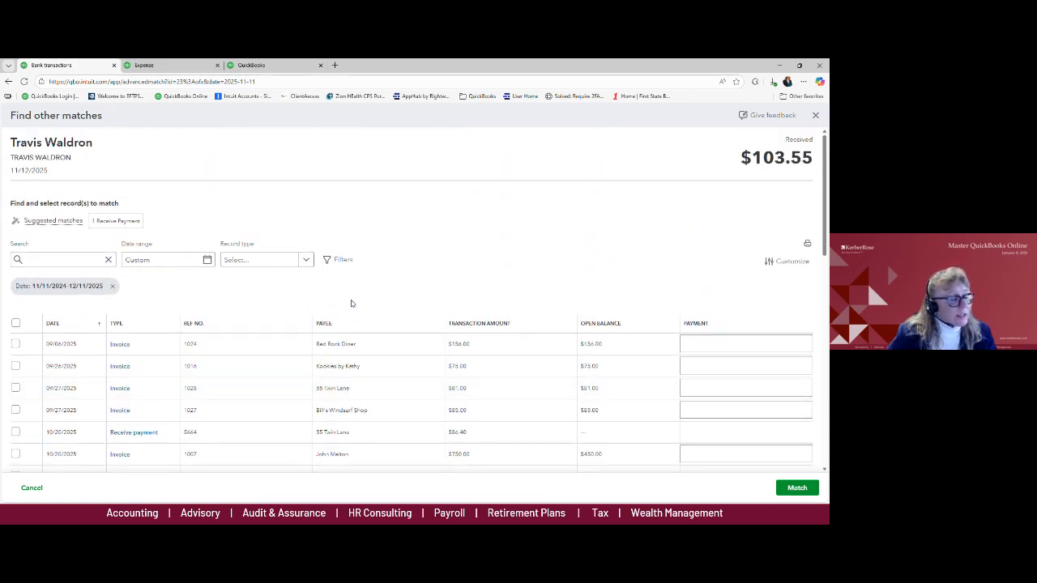
{"action": "scroll", "coordinate": [351, 303], "scroll_direction": "down", "scroll_amount": 6}
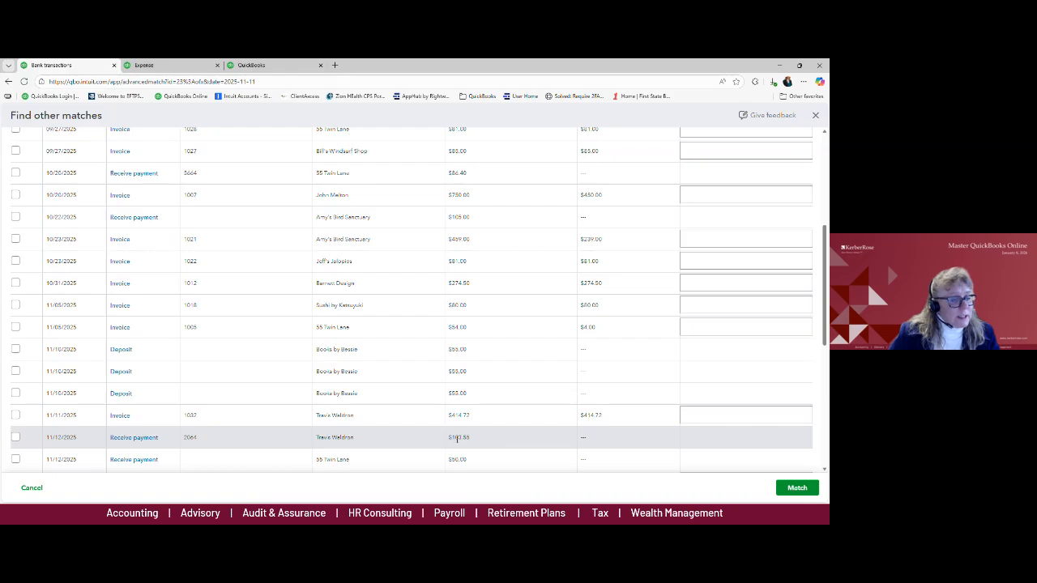
{"action": "scroll", "coordinate": [460, 440], "scroll_direction": "up", "scroll_amount": 4}
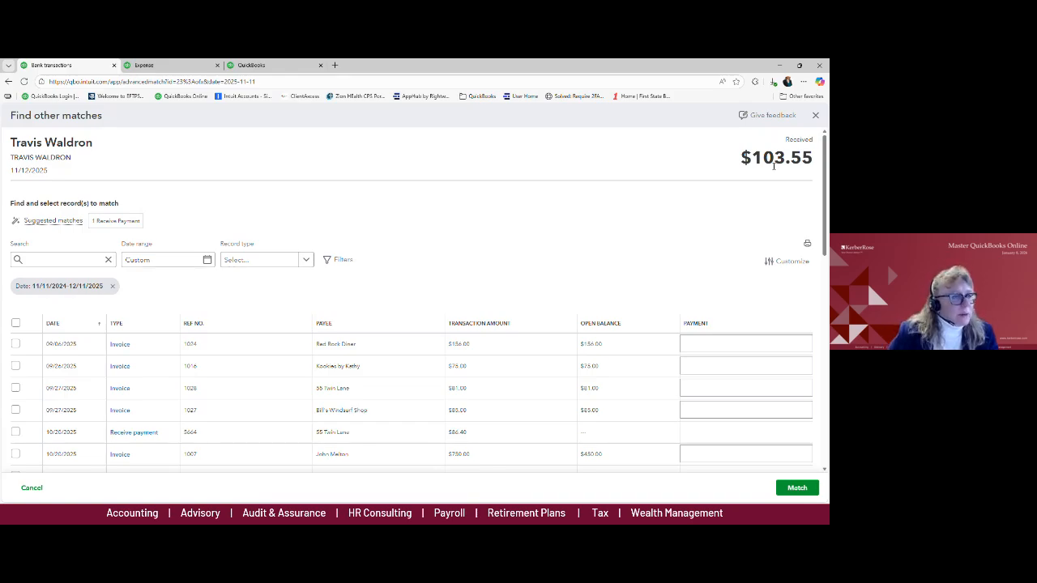
{"action": "scroll", "coordinate": [726, 189], "scroll_direction": "down", "scroll_amount": 5}
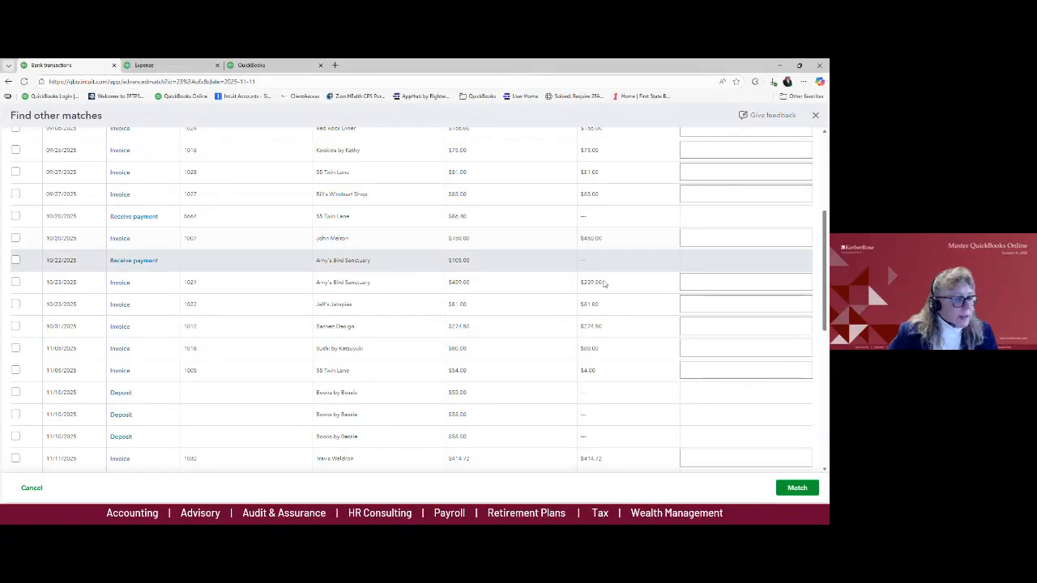
{"action": "scroll", "coordinate": [416, 427], "scroll_direction": "down", "scroll_amount": 1}
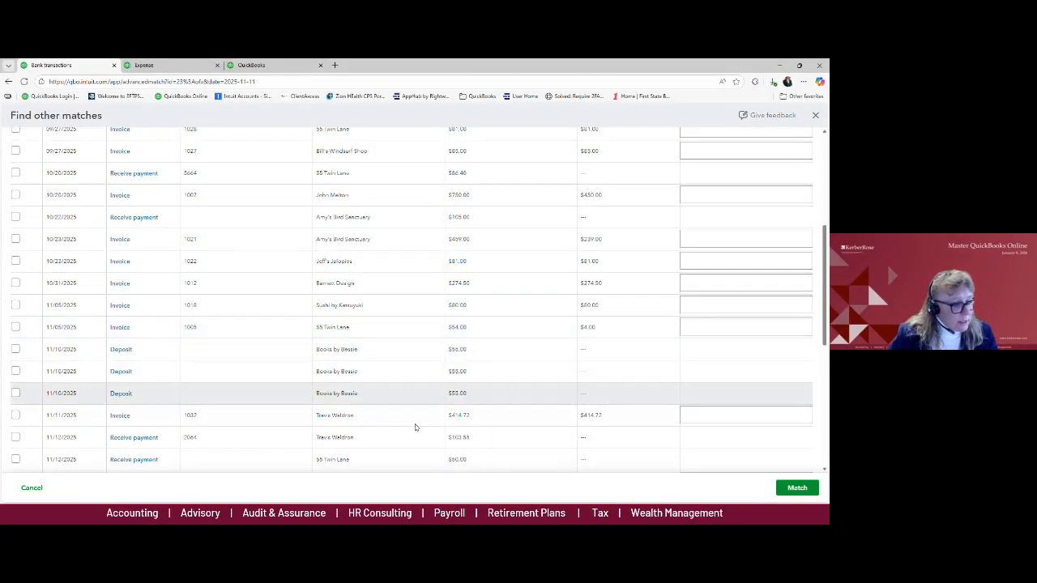
{"action": "left_click", "coordinate": [15, 438]}
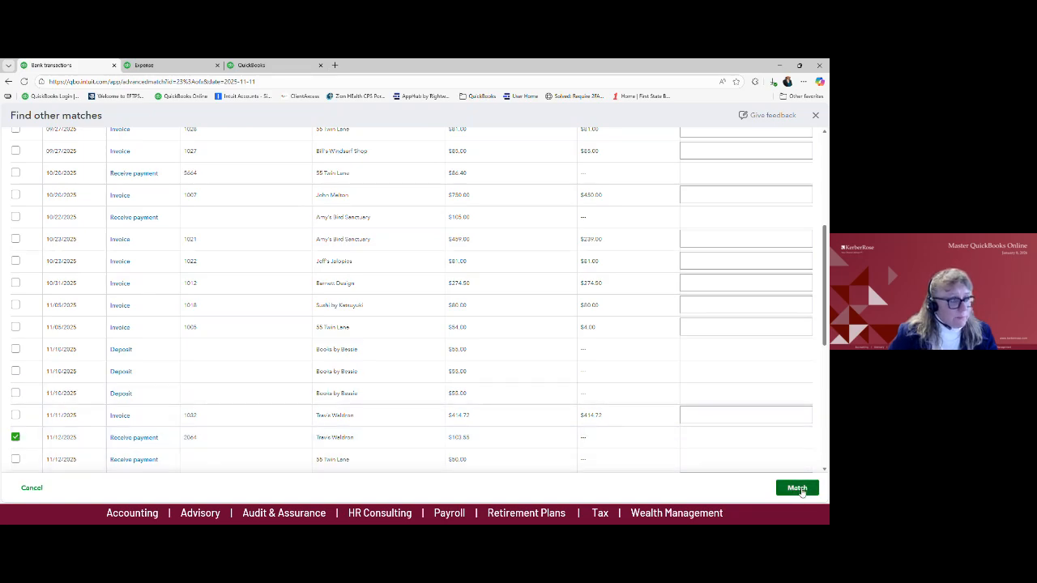
{"action": "left_click", "coordinate": [799, 488]}
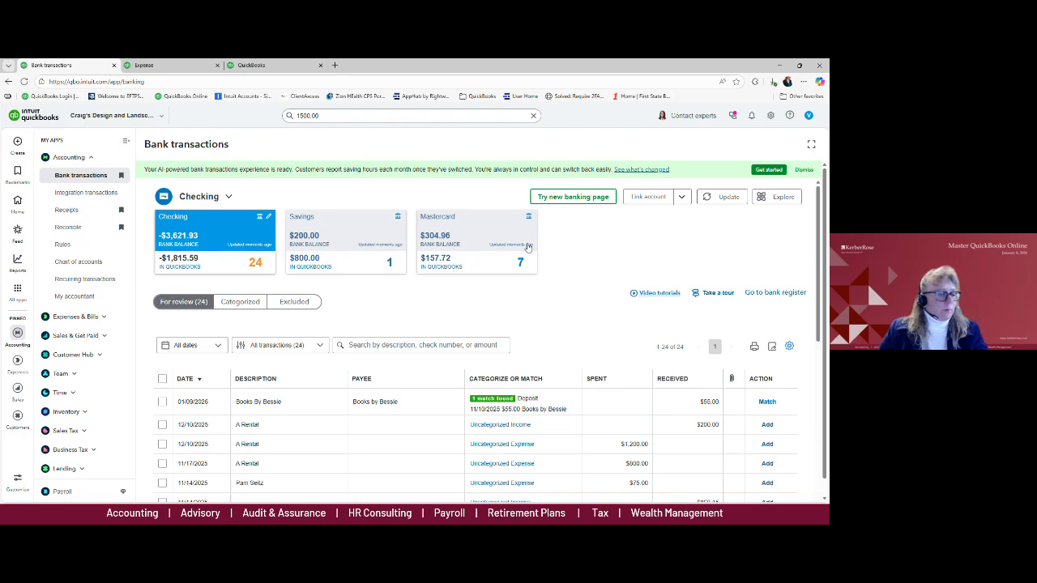
Step: Review the checking account's remaining transactions, then its categorized and excluded lists
{"action": "scroll", "coordinate": [464, 364], "scroll_direction": "down", "scroll_amount": 3}
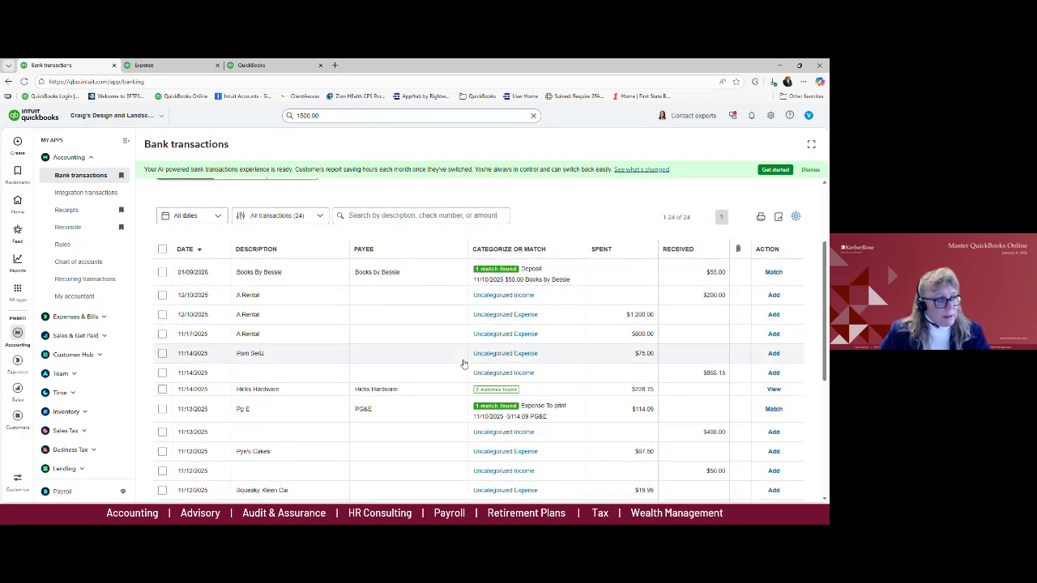
{"action": "scroll", "coordinate": [464, 363], "scroll_direction": "down", "scroll_amount": 1}
{"action": "scroll", "coordinate": [446, 340], "scroll_direction": "up", "scroll_amount": 2}
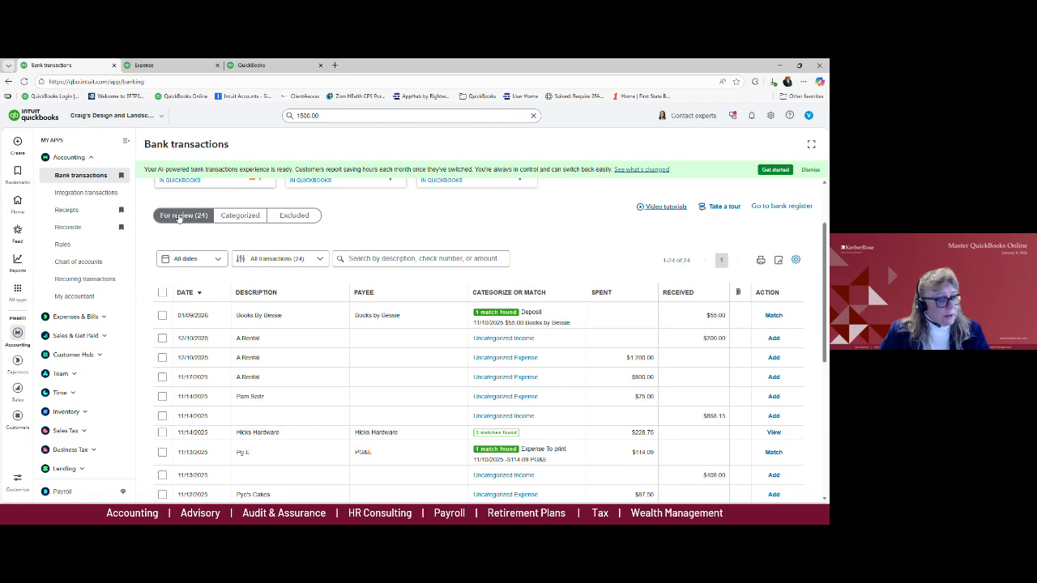
{"action": "left_click", "coordinate": [241, 215]}
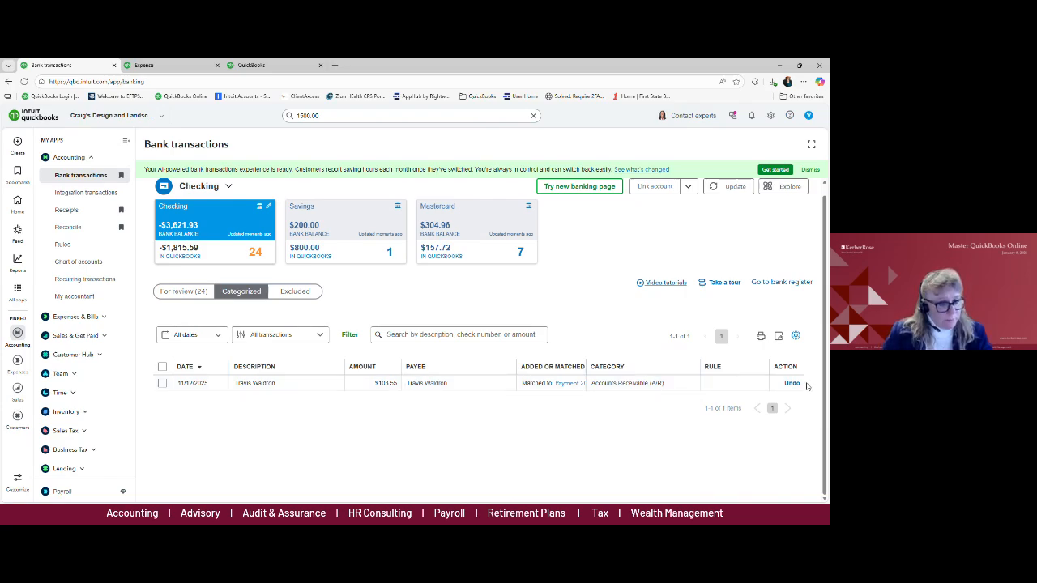
{"action": "left_click", "coordinate": [299, 291]}
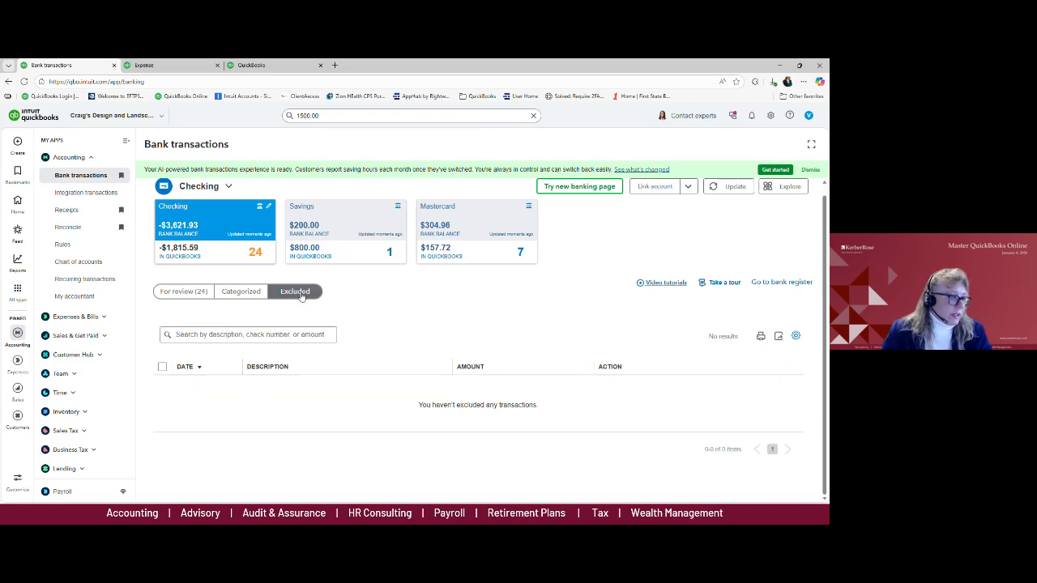
Step: Exclude the three A Rental transactions of $200.00, $1,200.00 and $800.00 from the checking account's review list
{"action": "left_click", "coordinate": [186, 293]}
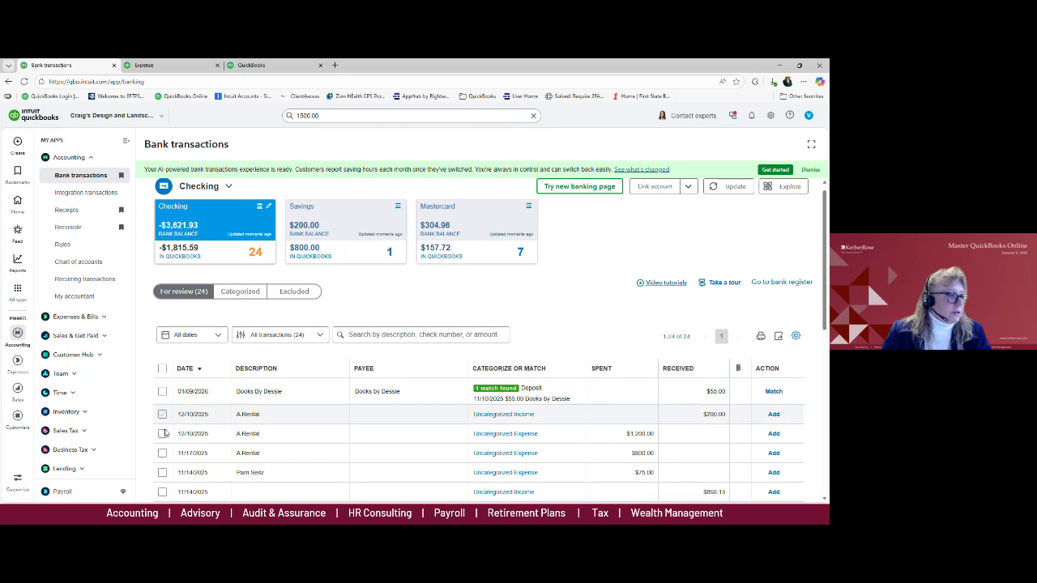
{"action": "left_click", "coordinate": [162, 412]}
{"action": "left_click", "coordinate": [162, 431]}
{"action": "left_click", "coordinate": [162, 451]}
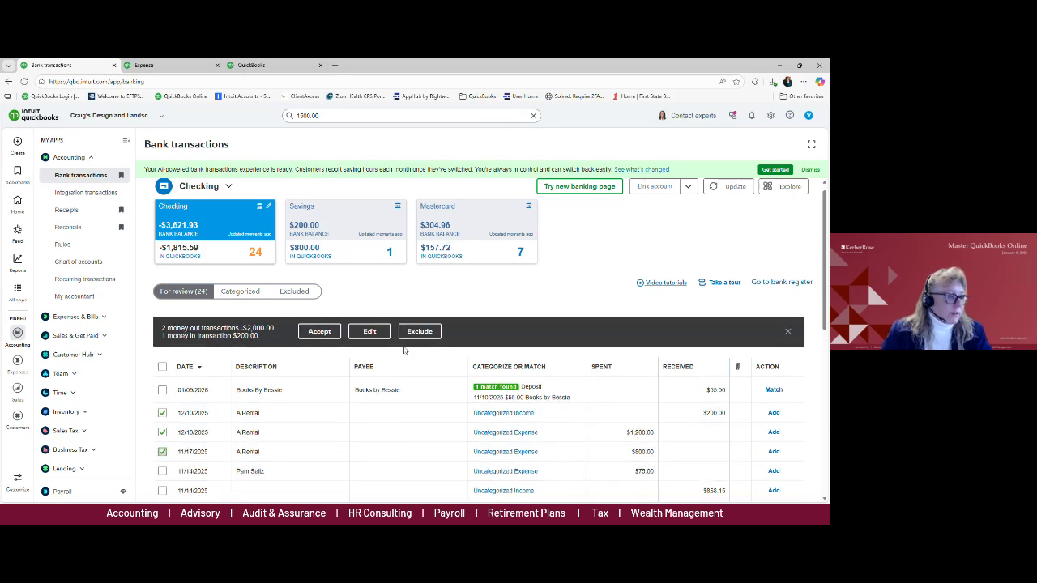
{"action": "left_click", "coordinate": [434, 334]}
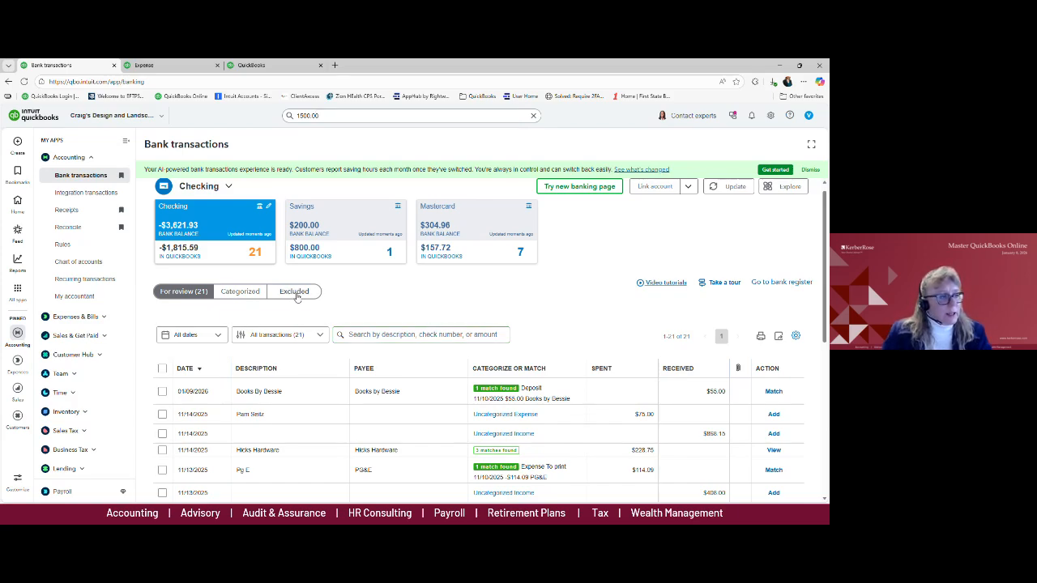
Step: Undo the exclusion of the $200.00 A Rental transaction and return to the checking account's review list
{"action": "left_click", "coordinate": [296, 293]}
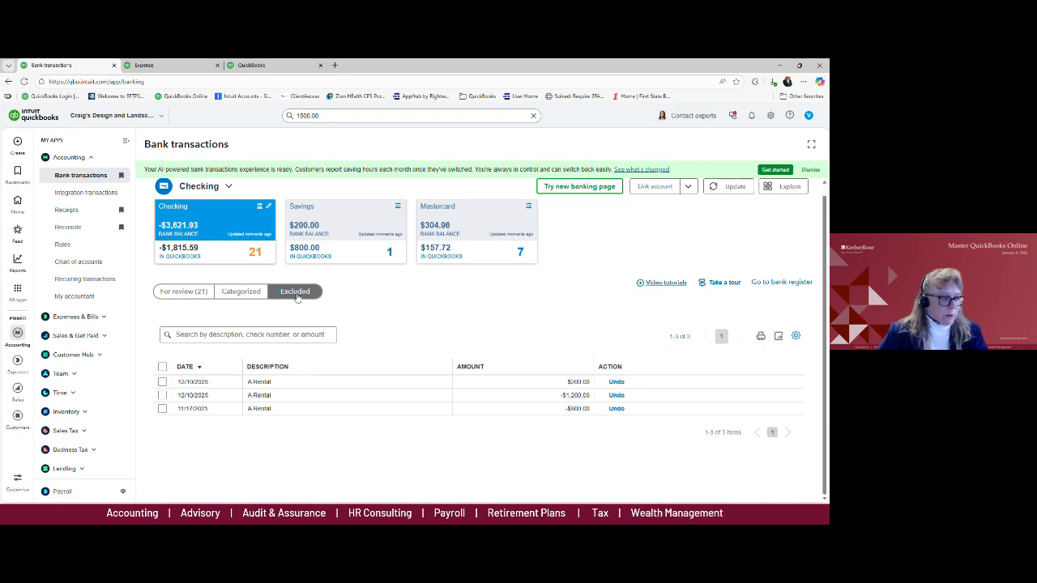
{"action": "left_click", "coordinate": [162, 366]}
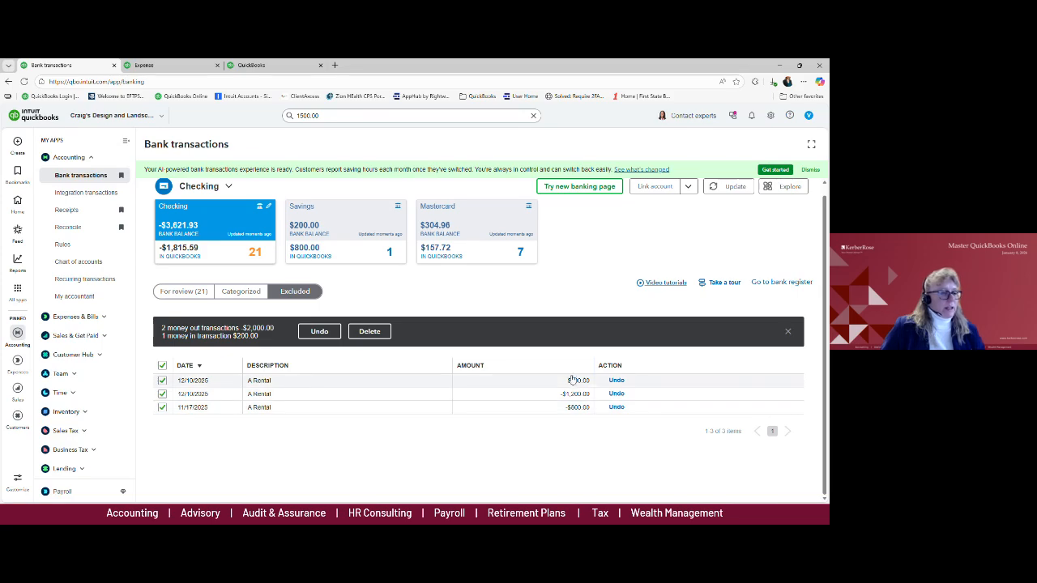
{"action": "left_click", "coordinate": [616, 381]}
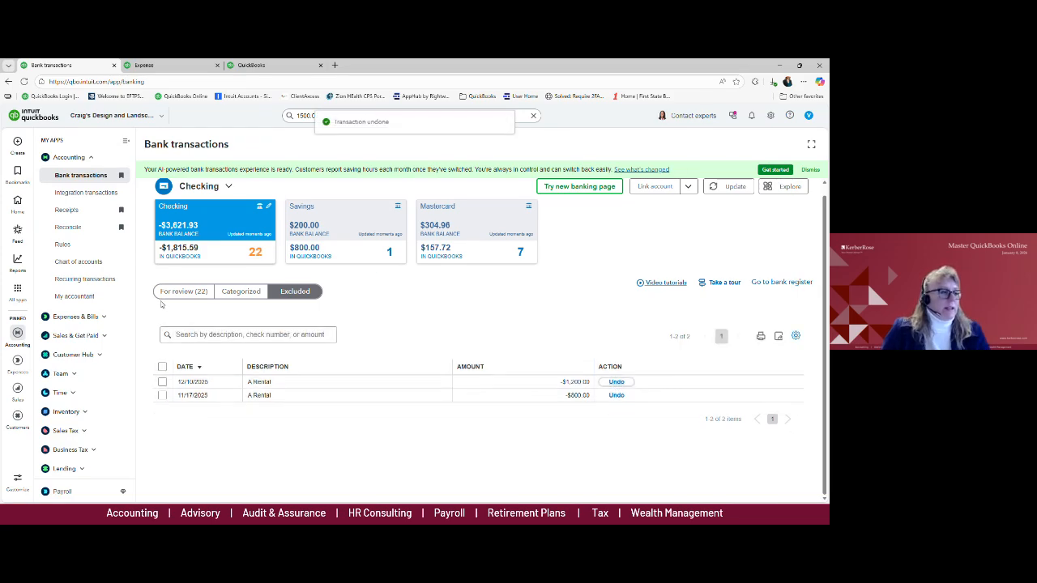
{"action": "left_click", "coordinate": [174, 293]}
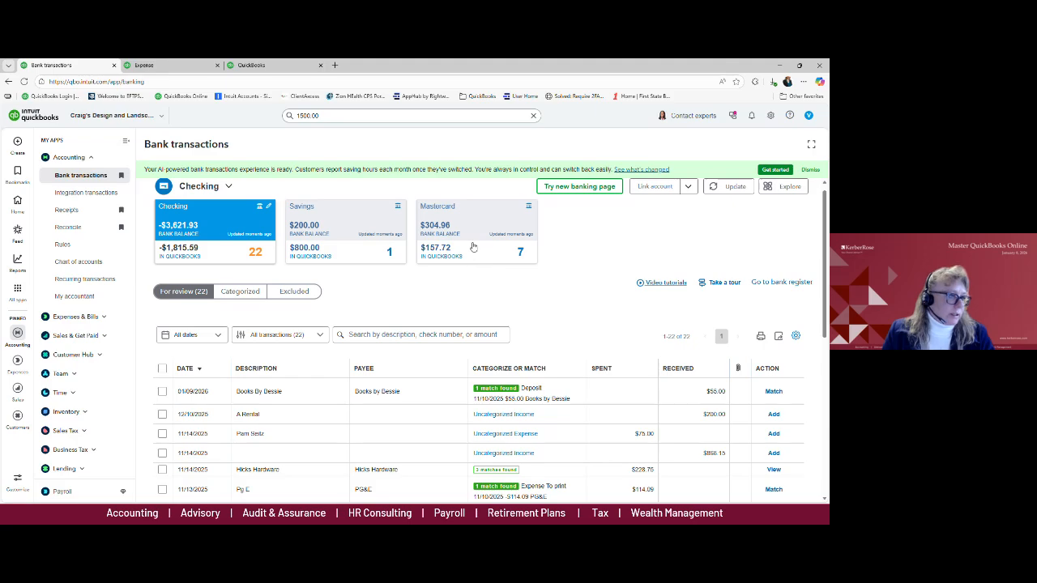
Step: In the Mastercard account, categorize the $150.00 Lara's Lamination charge dated 12/09/2025 as Travel
{"action": "left_click", "coordinate": [472, 245]}
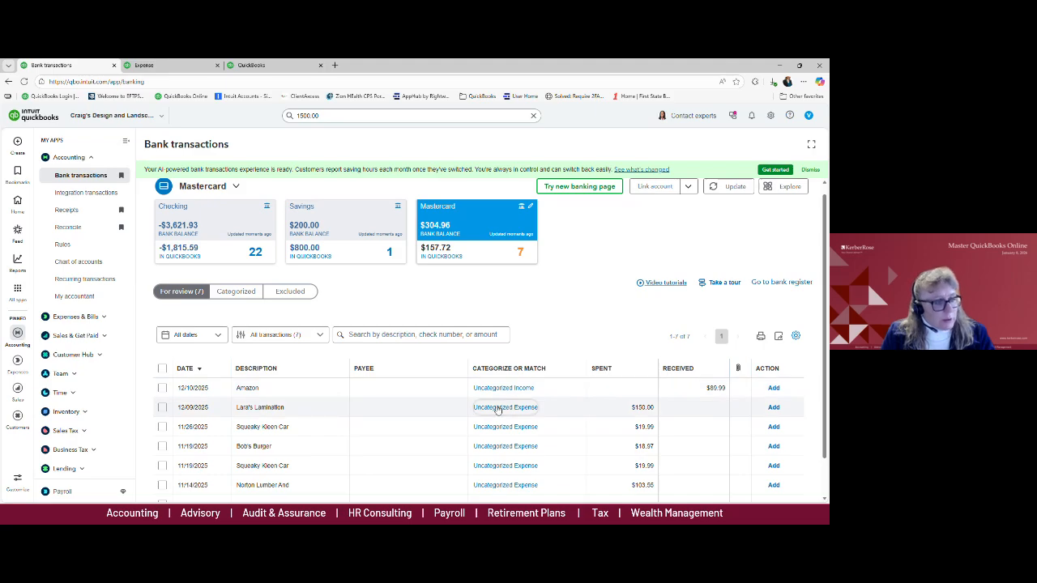
{"action": "left_click", "coordinate": [495, 407]}
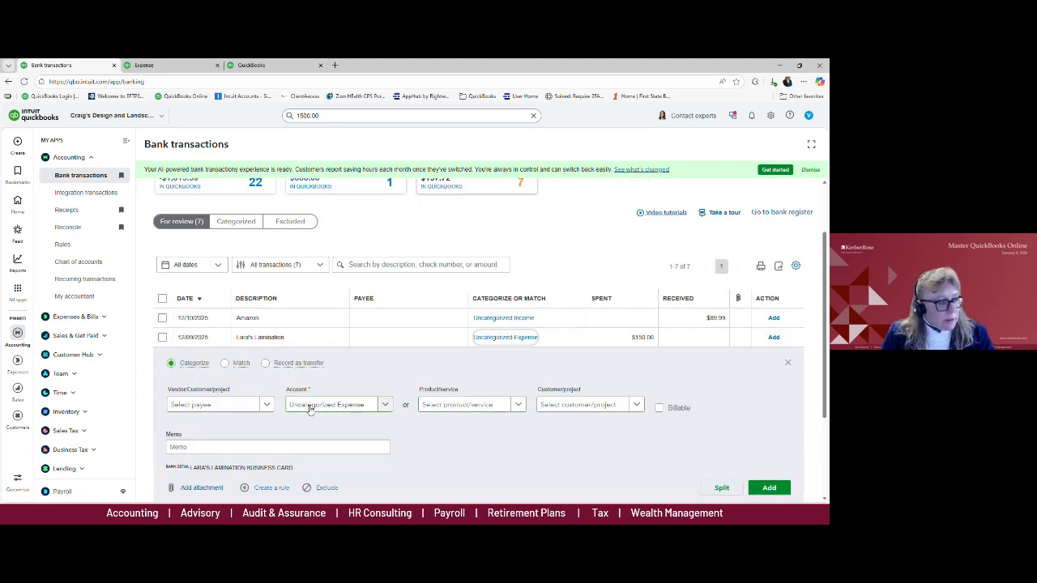
{"action": "left_click", "coordinate": [293, 405]}
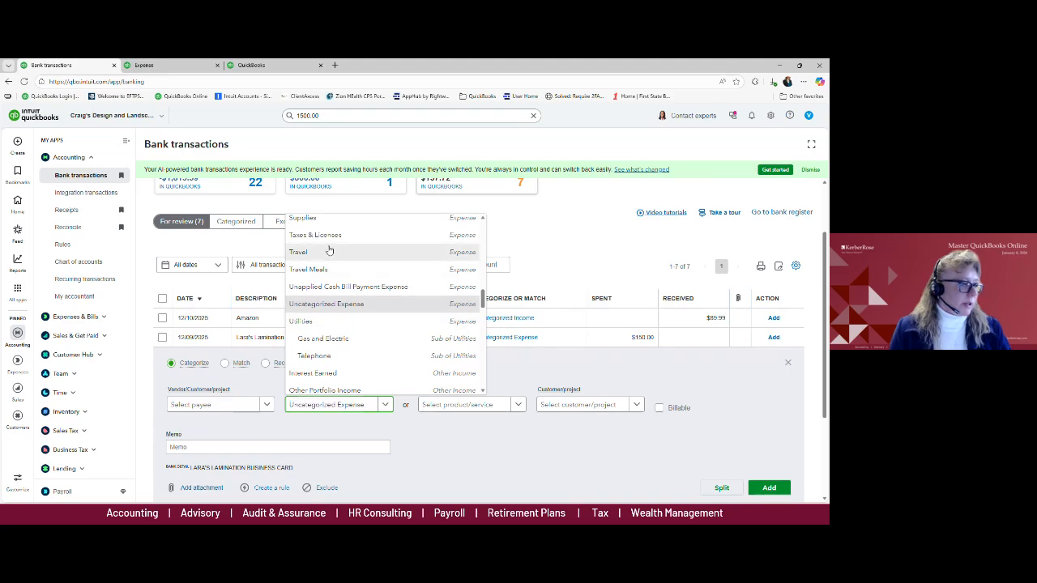
{"action": "left_click", "coordinate": [421, 252]}
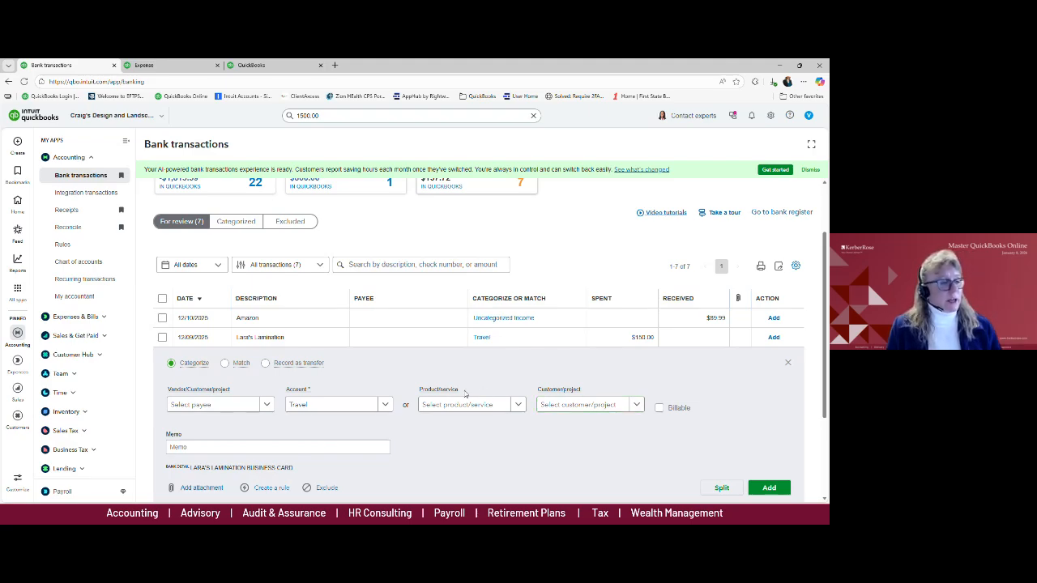
{"action": "left_click", "coordinate": [766, 488]}
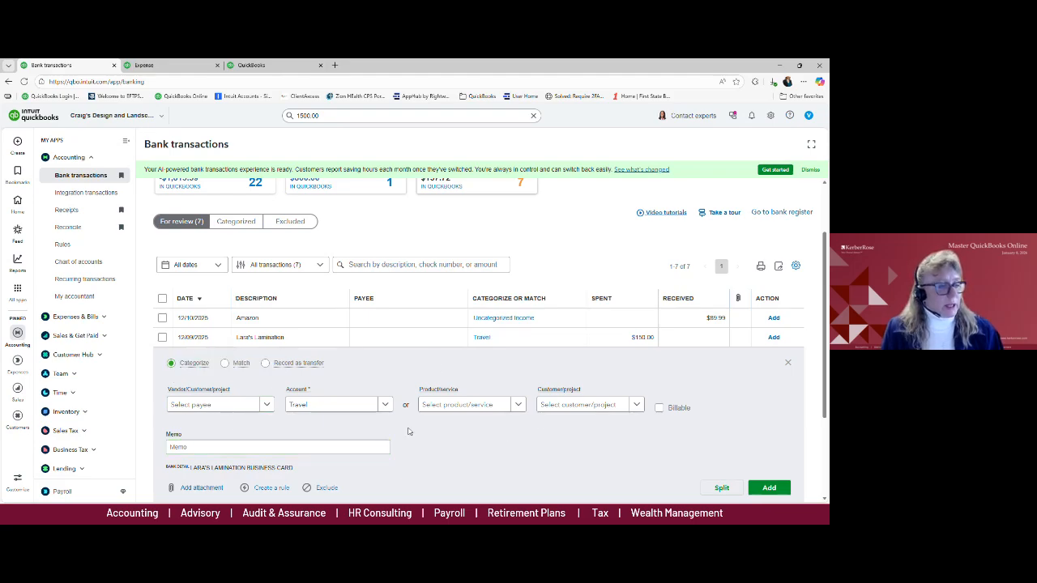
Step: Start a split of the Lara's Lamination charge and assign Travel Meals as the second line's category
{"action": "left_click", "coordinate": [721, 487]}
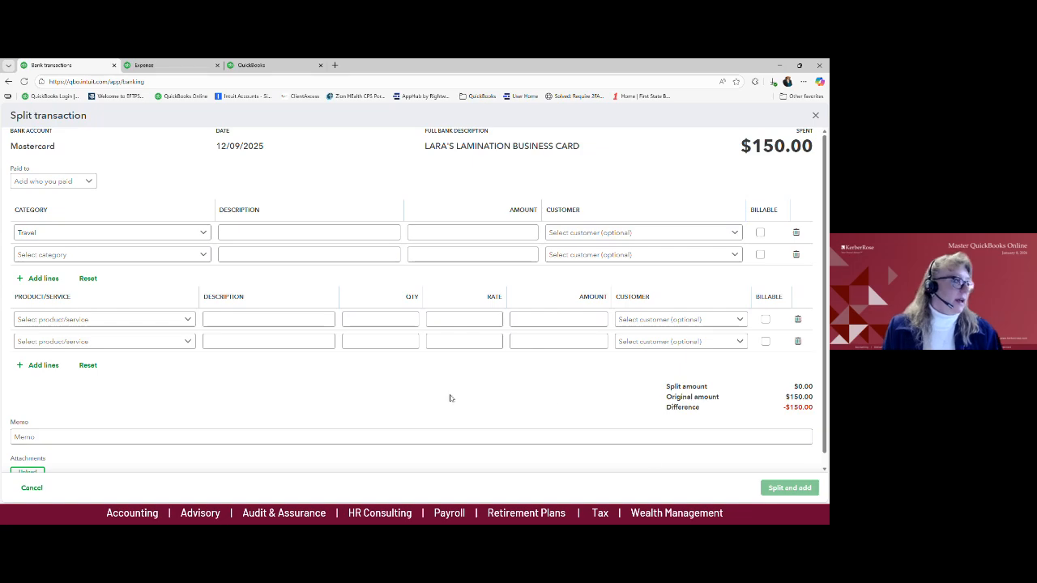
{"action": "left_click", "coordinate": [89, 255]}
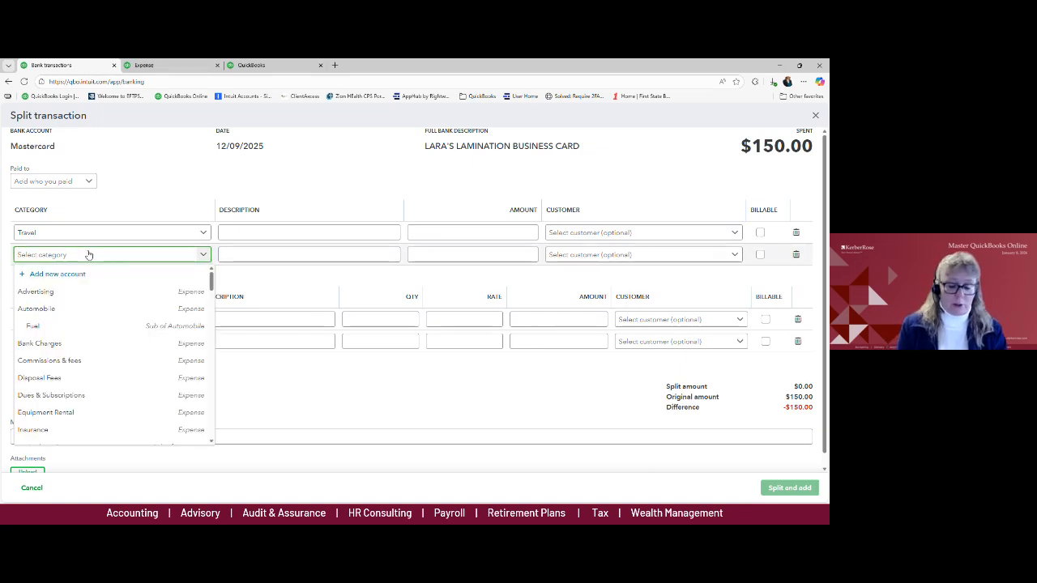
{"action": "type", "text": "mea"}
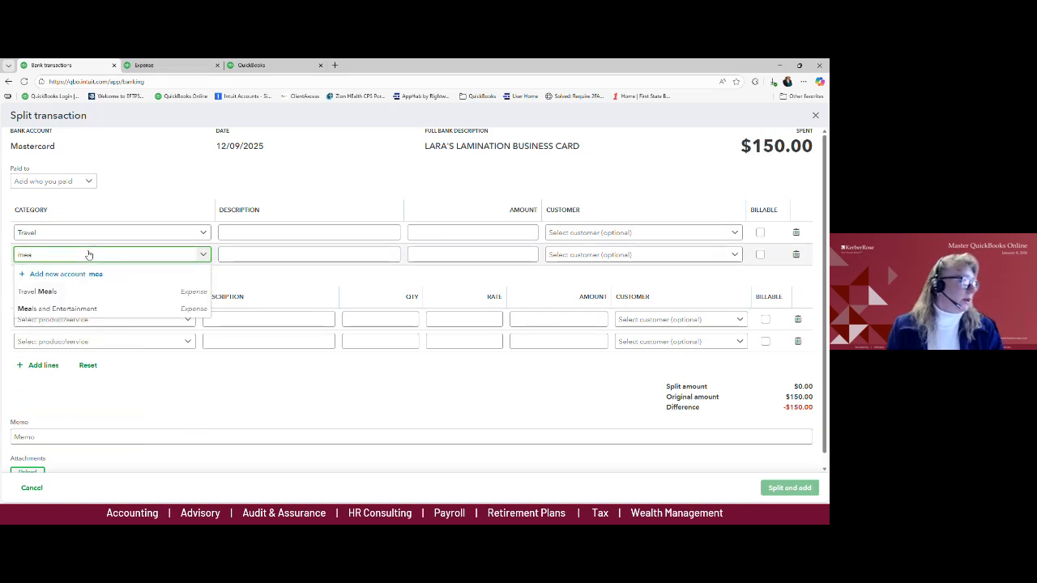
{"action": "left_click", "coordinate": [74, 292]}
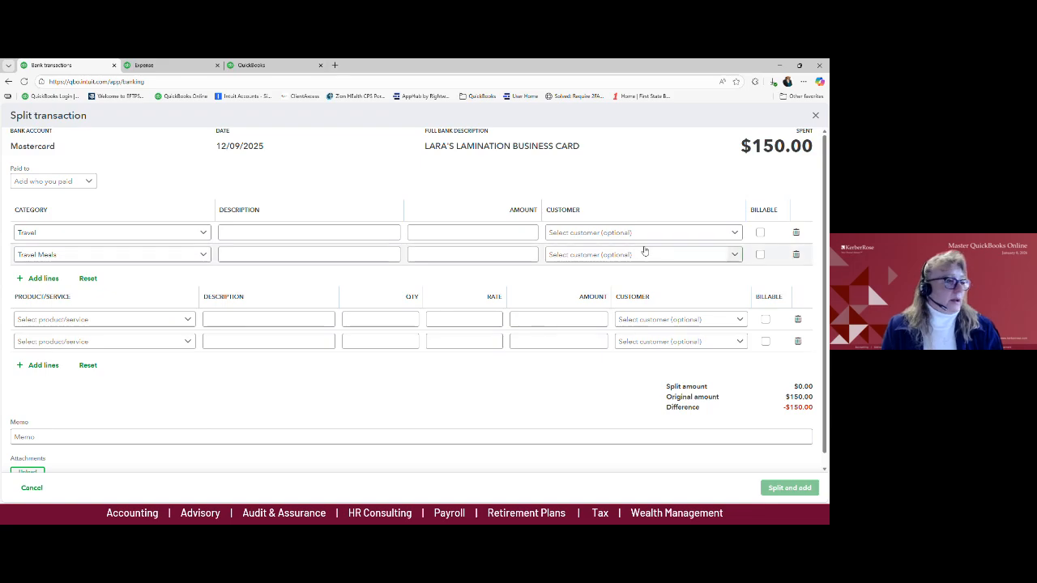
Step: Set the Travel line's split amount to 100.00
{"action": "left_click", "coordinate": [473, 230]}
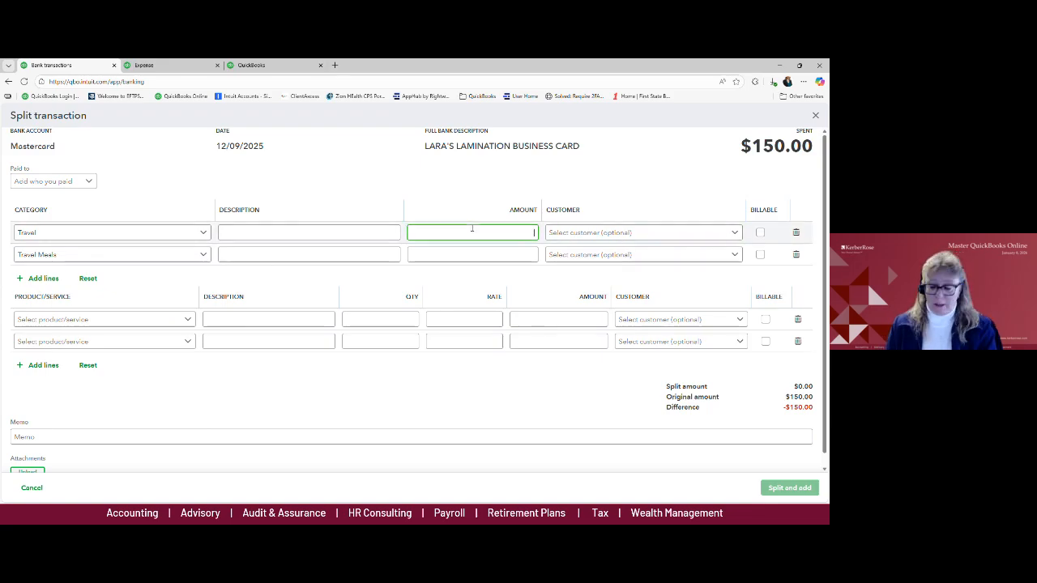
{"action": "type", "text": "100"}
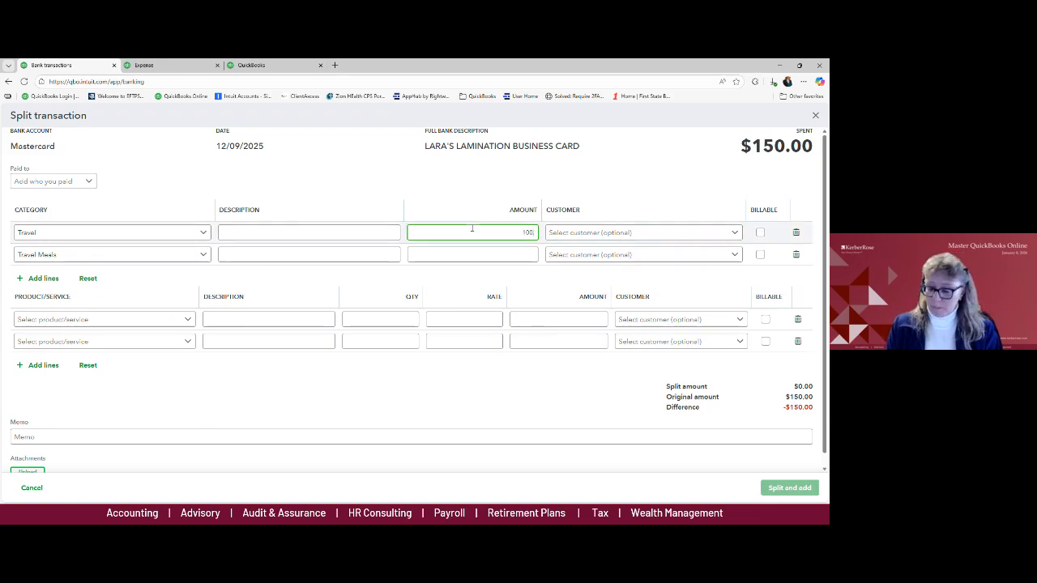
{"action": "type", "text": "."}
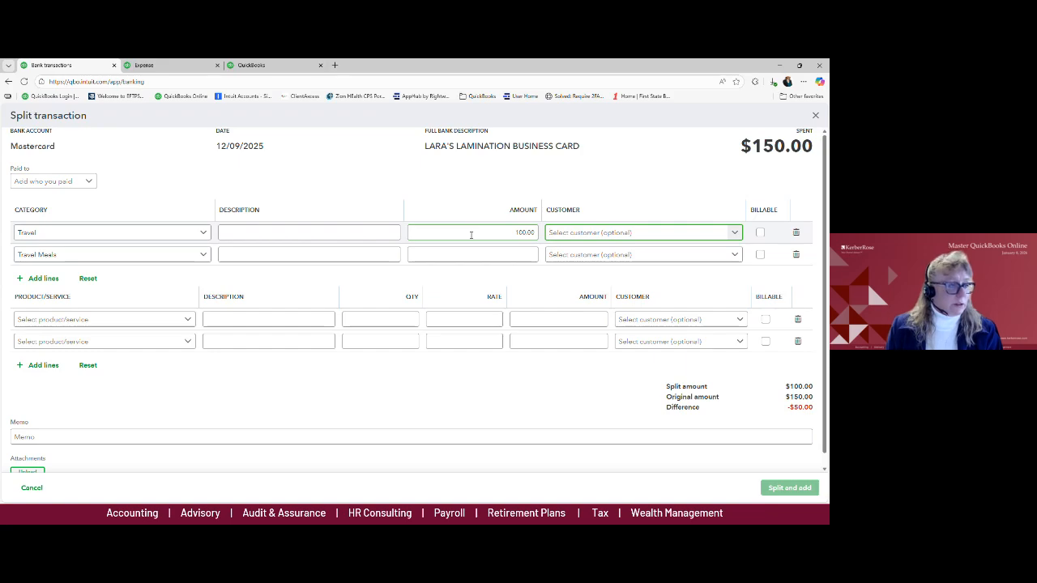
Step: Set the Travel Meals line's split amount to 50.00 and add the split Lara's Lamination charge to the books
{"action": "left_click", "coordinate": [486, 254]}
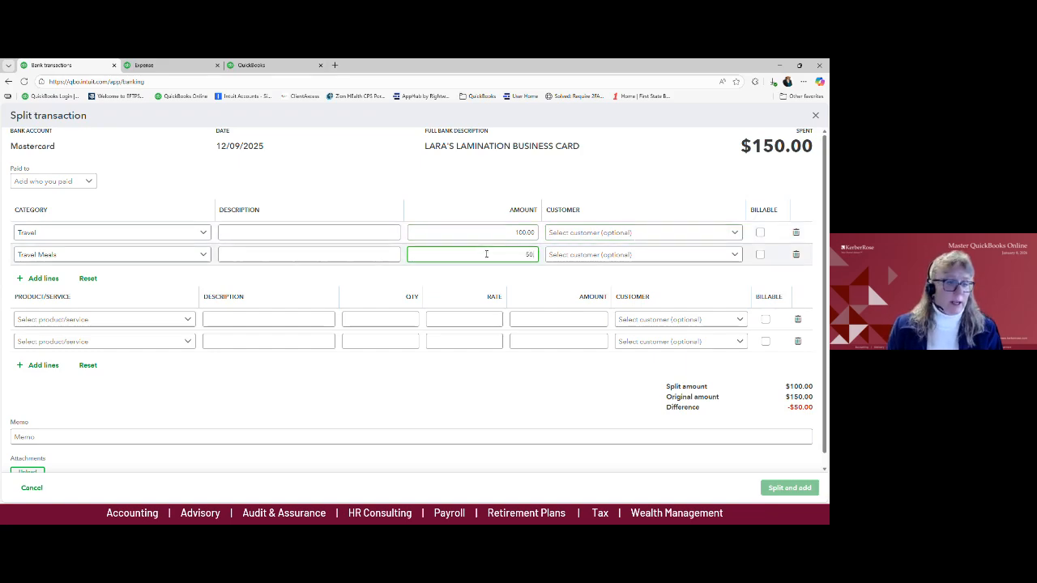
{"action": "type", "text": "50"}
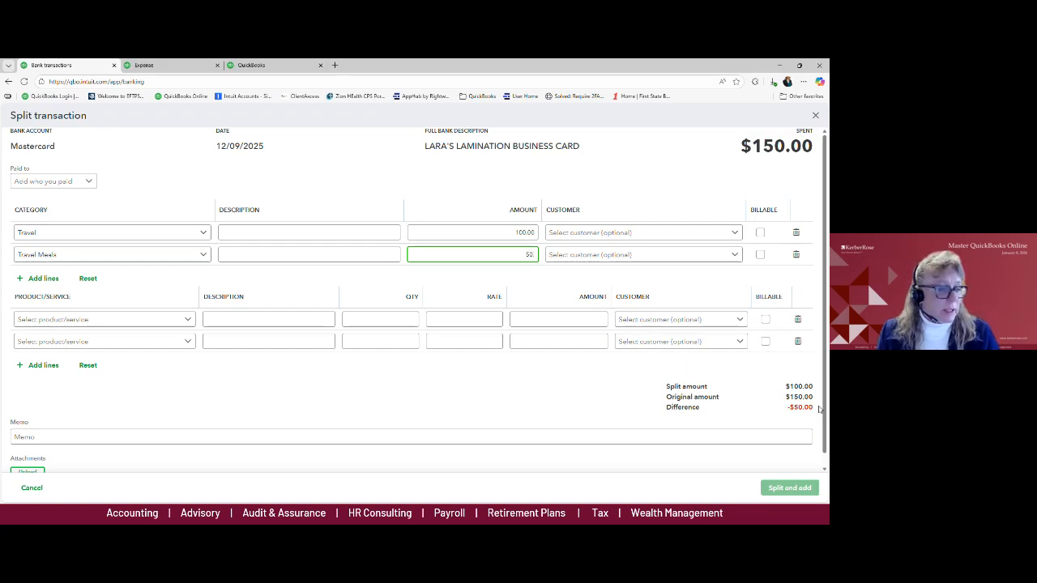
{"action": "key", "text": "Tab"}
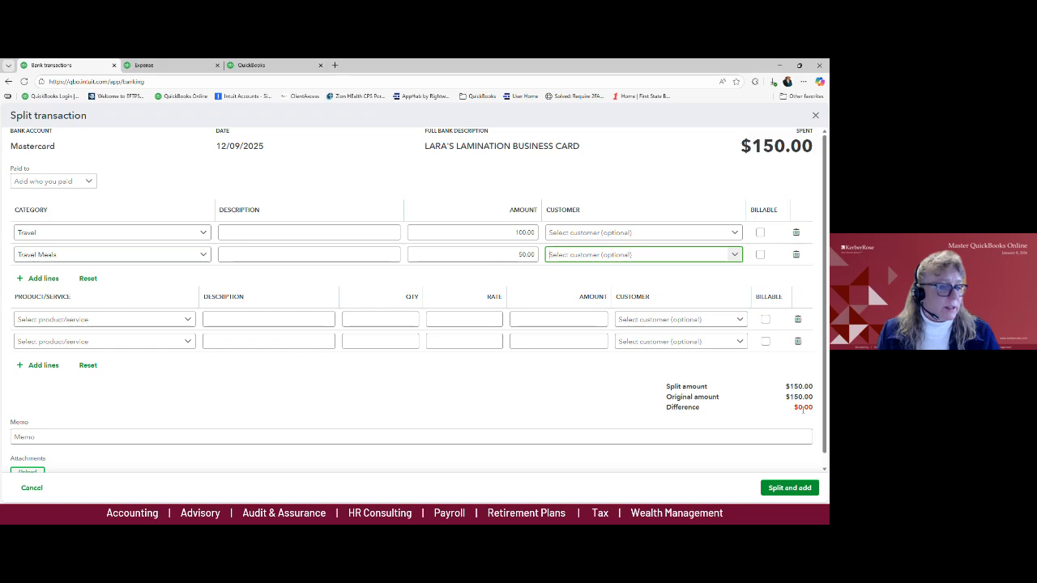
{"action": "left_click", "coordinate": [796, 490]}
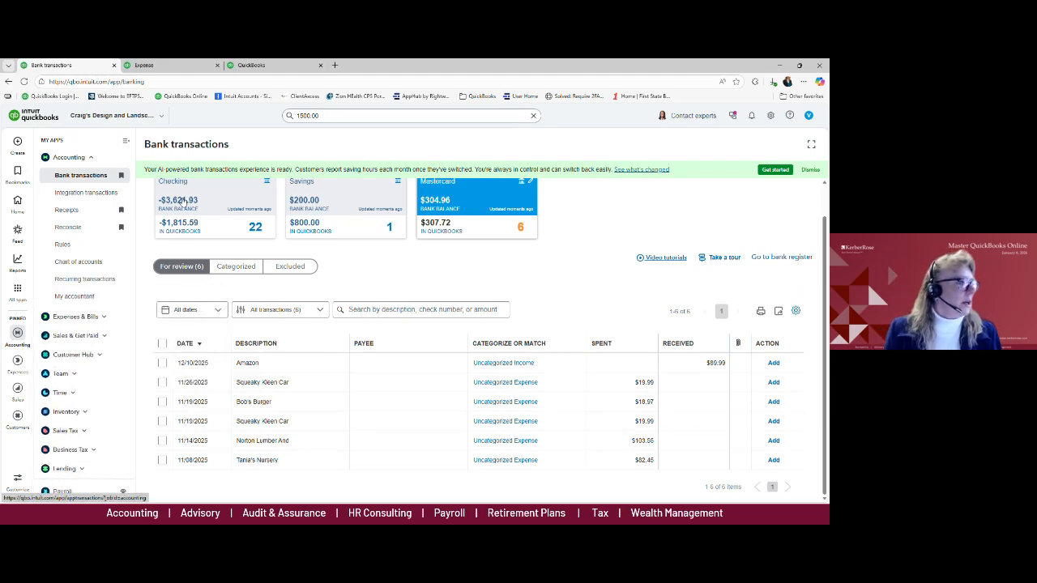
Step: Opt in to the new banking page from the Mastercard account's bank transactions
{"action": "scroll", "coordinate": [416, 278], "scroll_direction": "up", "scroll_amount": 1}
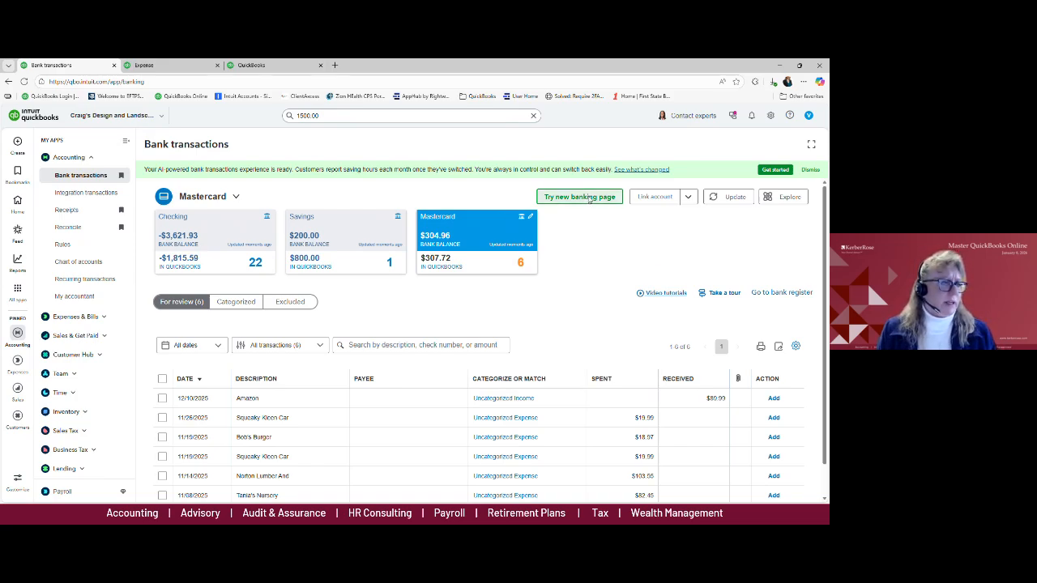
{"action": "left_click", "coordinate": [589, 197]}
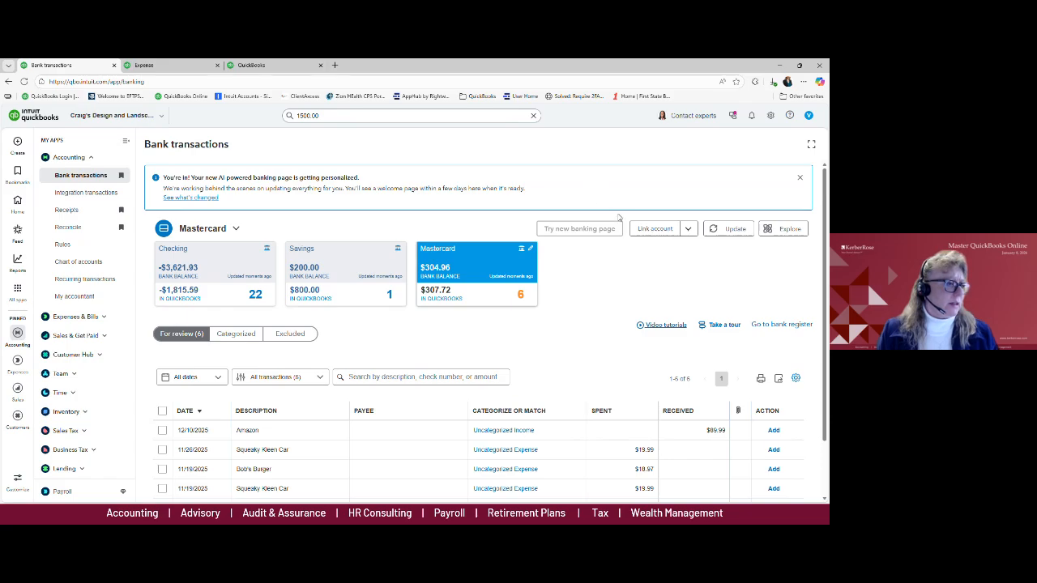
{"action": "mouse_move", "coordinate": [616, 235]}
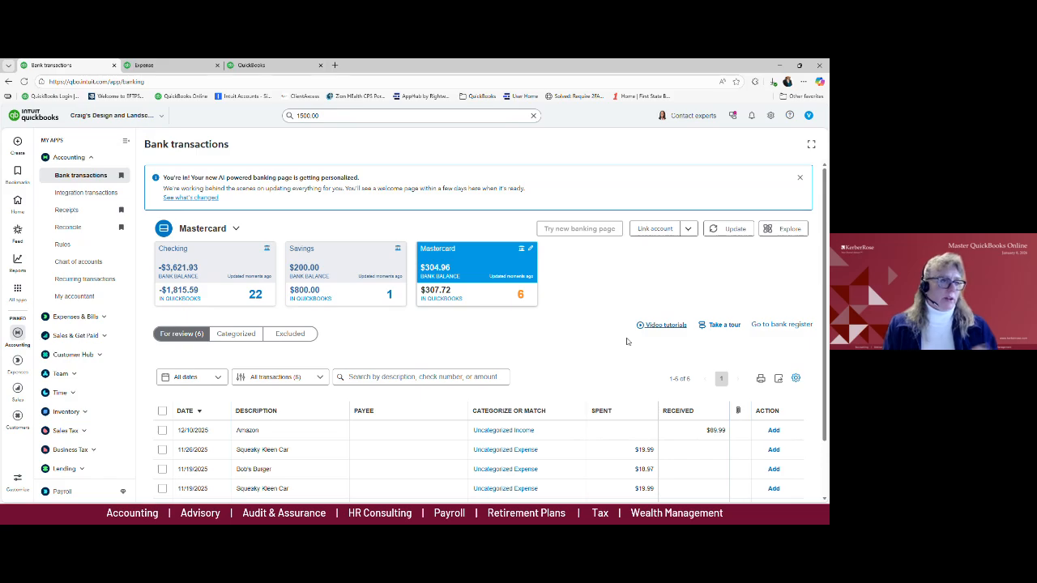
{"action": "left_click", "coordinate": [597, 229]}
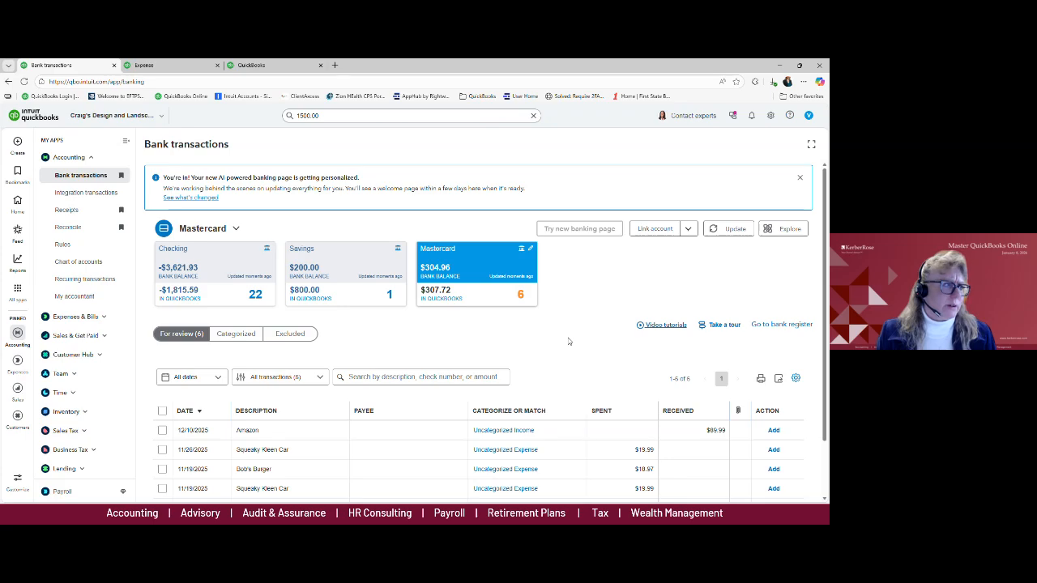
Step: View the checking account's transactions awaiting review and the Receipts page
{"action": "left_click", "coordinate": [219, 272]}
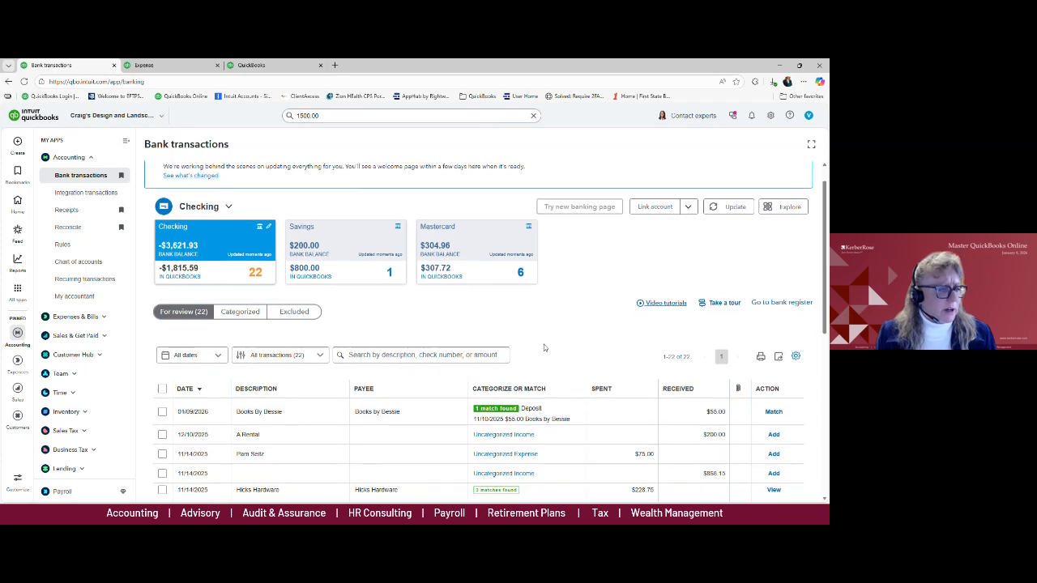
{"action": "scroll", "coordinate": [544, 347], "scroll_direction": "down", "scroll_amount": 1}
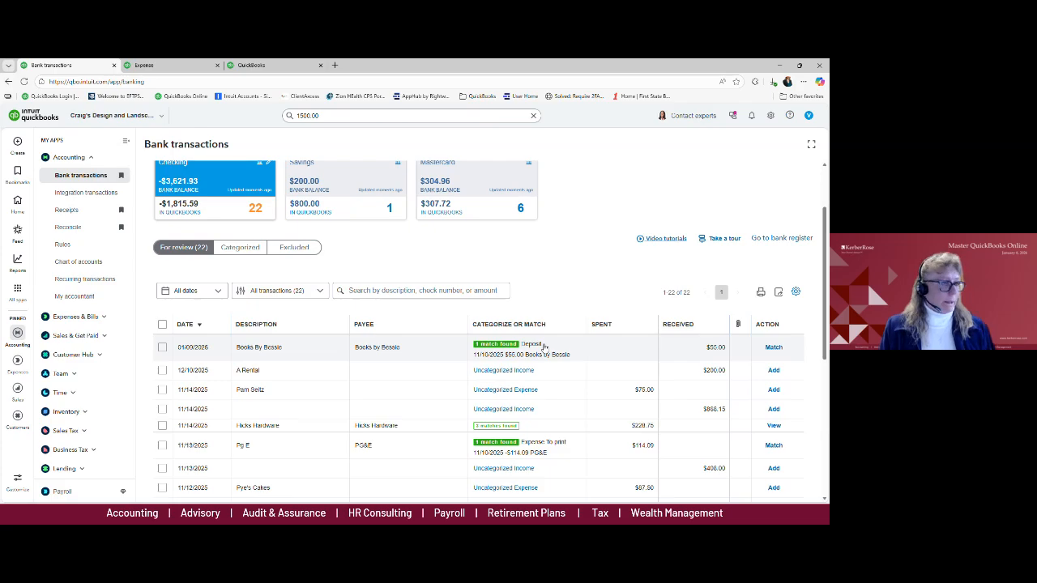
{"action": "scroll", "coordinate": [513, 254], "scroll_direction": "up", "scroll_amount": 1}
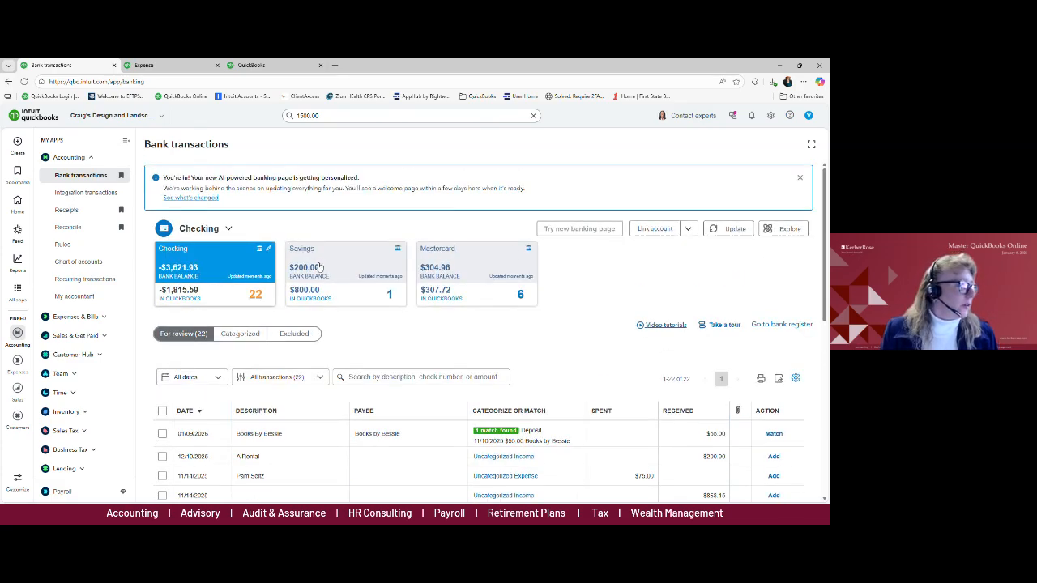
{"action": "left_click", "coordinate": [82, 213]}
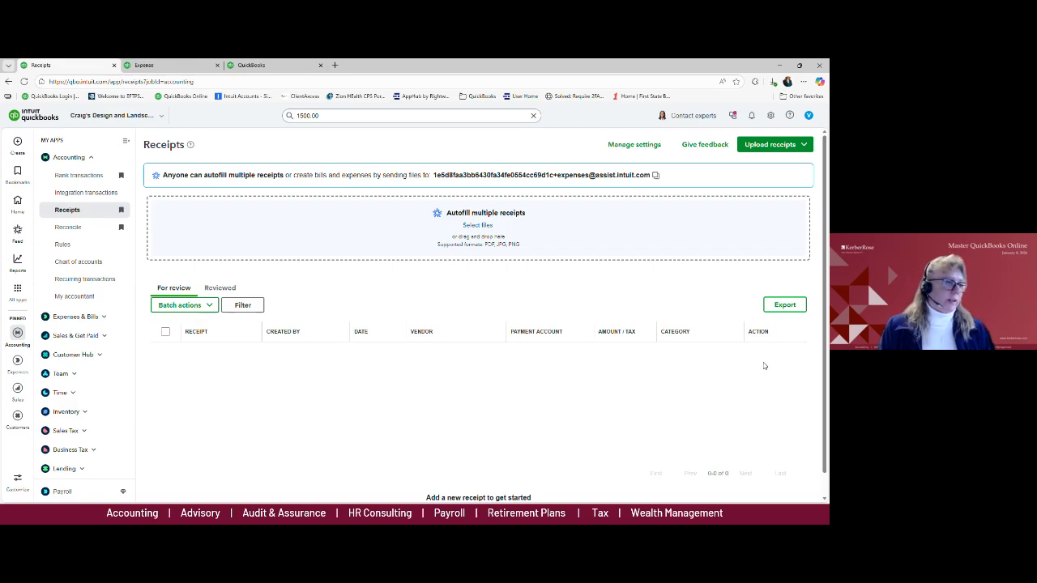
Step: Open the reconciliation setup for the Checking account and dismiss its introduction
{"action": "left_click", "coordinate": [76, 228]}
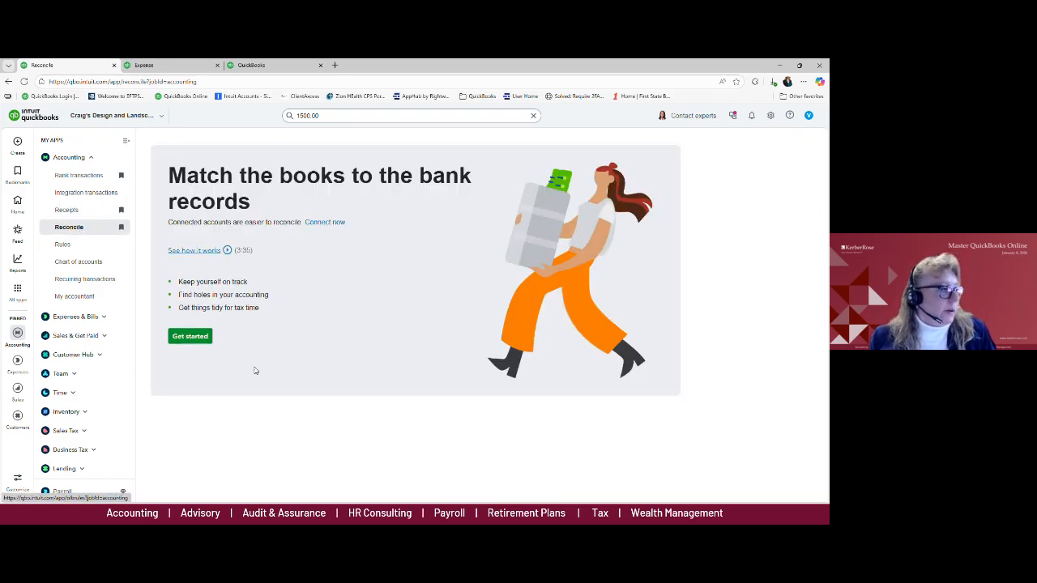
{"action": "left_click", "coordinate": [198, 338]}
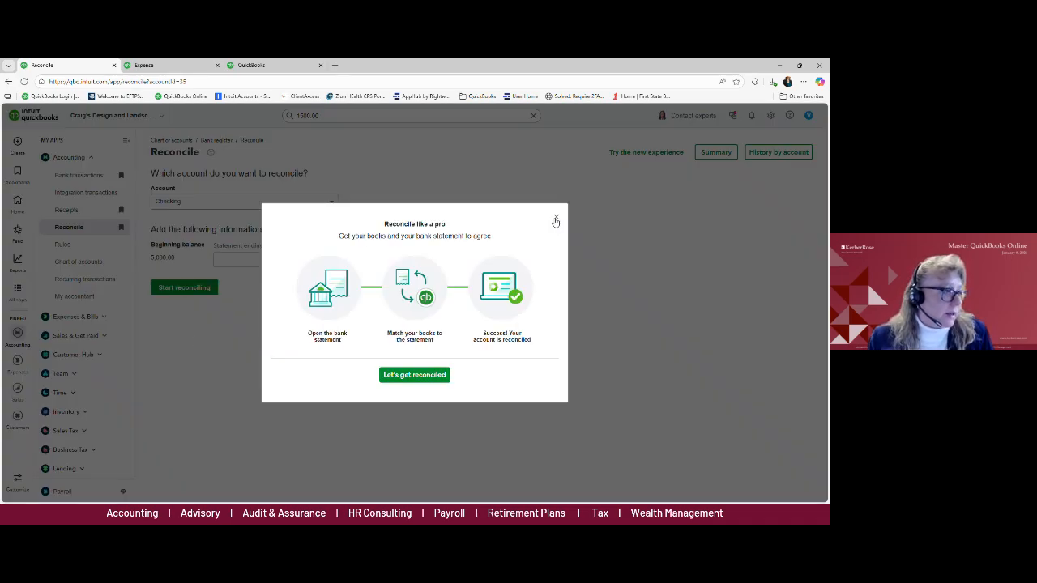
{"action": "left_click", "coordinate": [555, 219]}
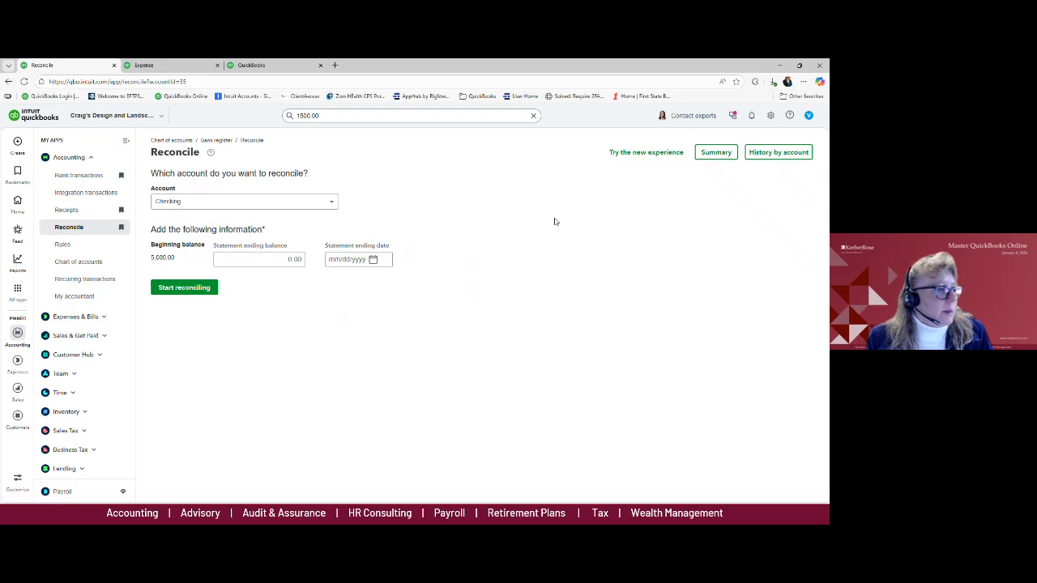
Step: Start reconciling Checking with a statement ending balance of 5,000.00 and an ending date of 12/31/2025
{"action": "left_click", "coordinate": [247, 260]}
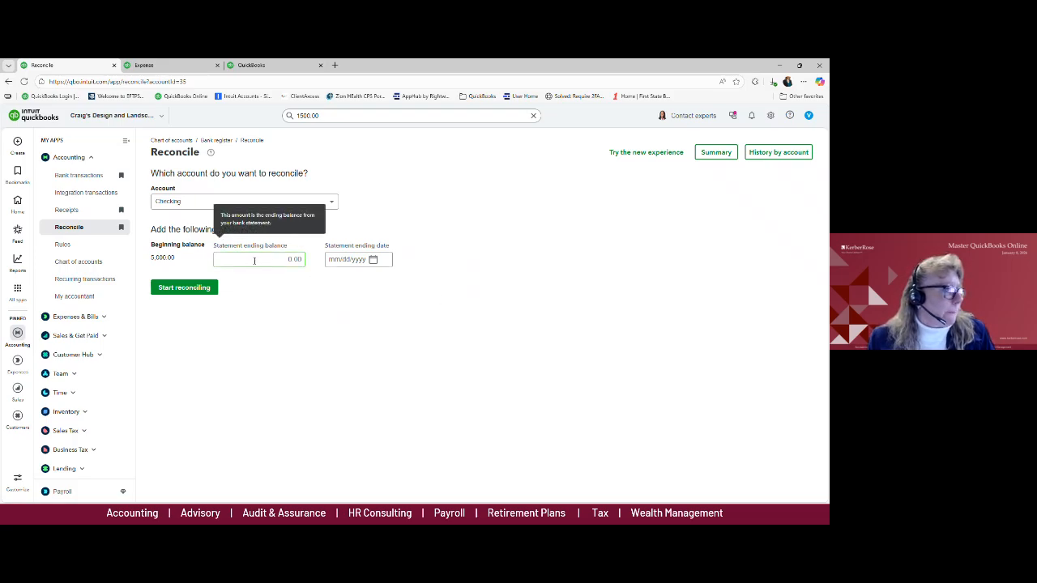
{"action": "left_click", "coordinate": [172, 267]}
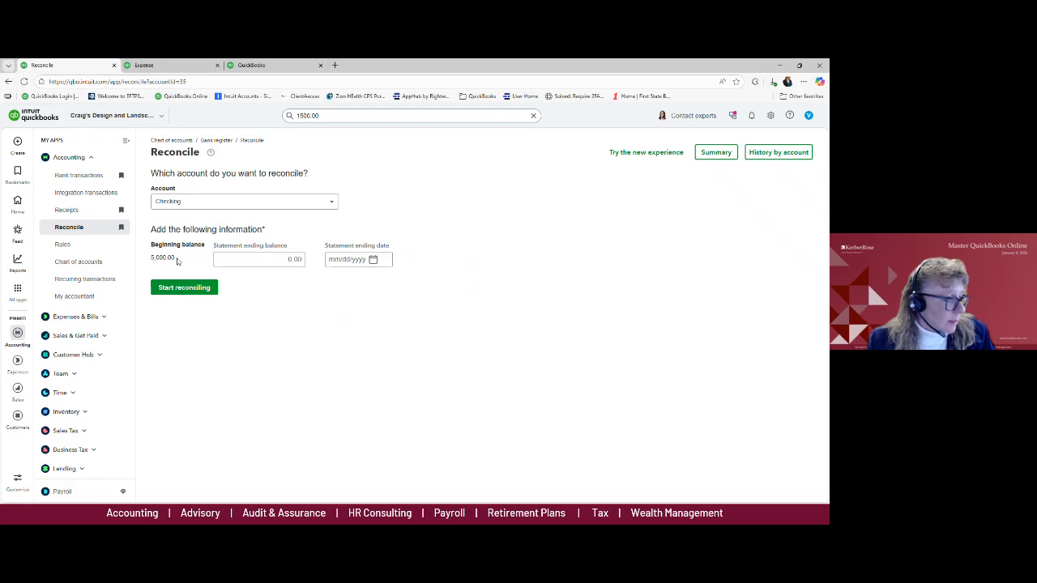
{"action": "left_click", "coordinate": [285, 259]}
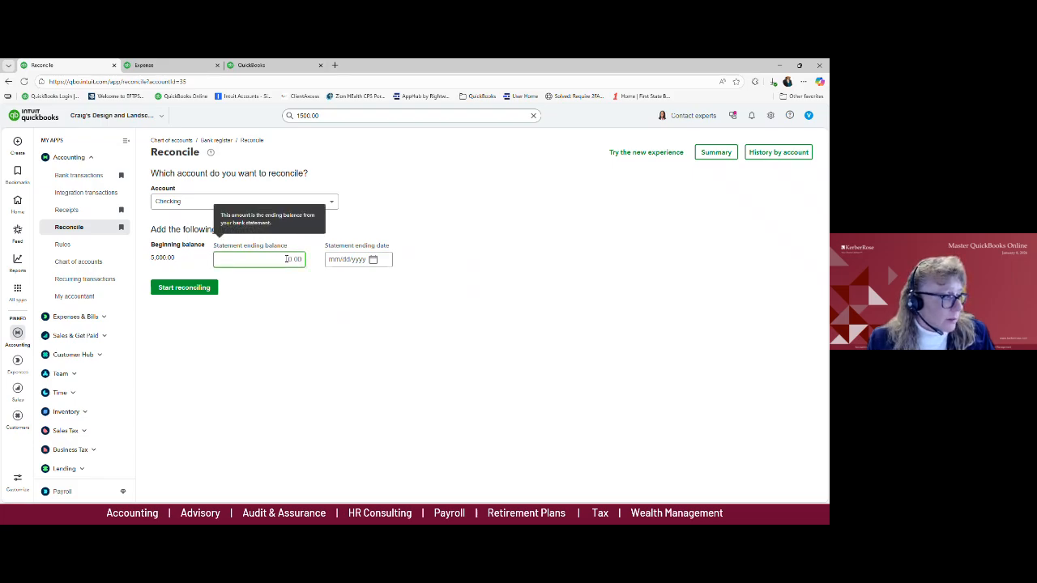
{"action": "type", "text": "5,000"}
{"action": "left_click", "coordinate": [344, 258]}
{"action": "type", "text": "12/"}
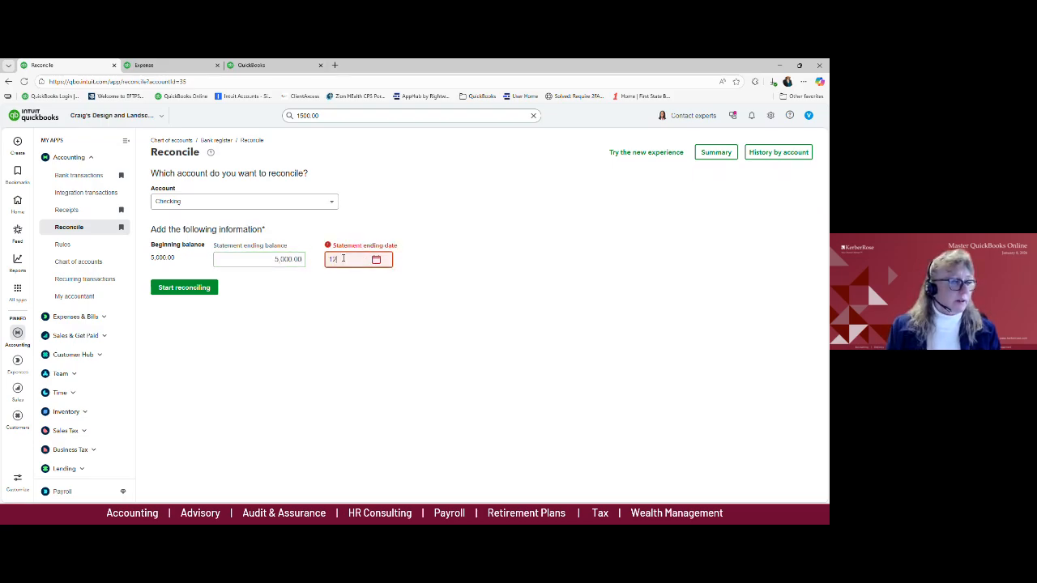
{"action": "type", "text": "31/2025"}
{"action": "key", "text": "Tab"}
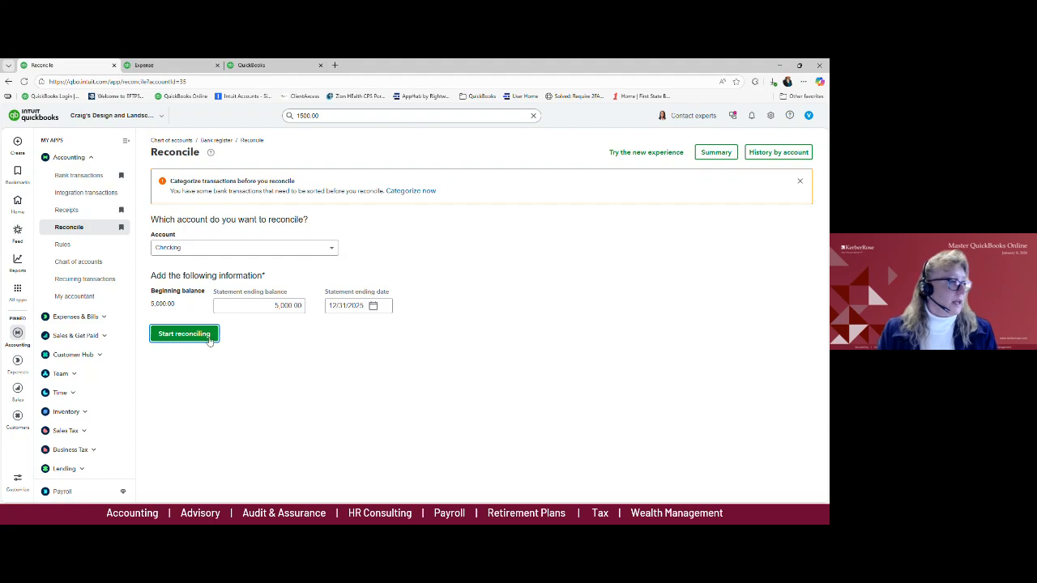
{"action": "left_click", "coordinate": [196, 335]}
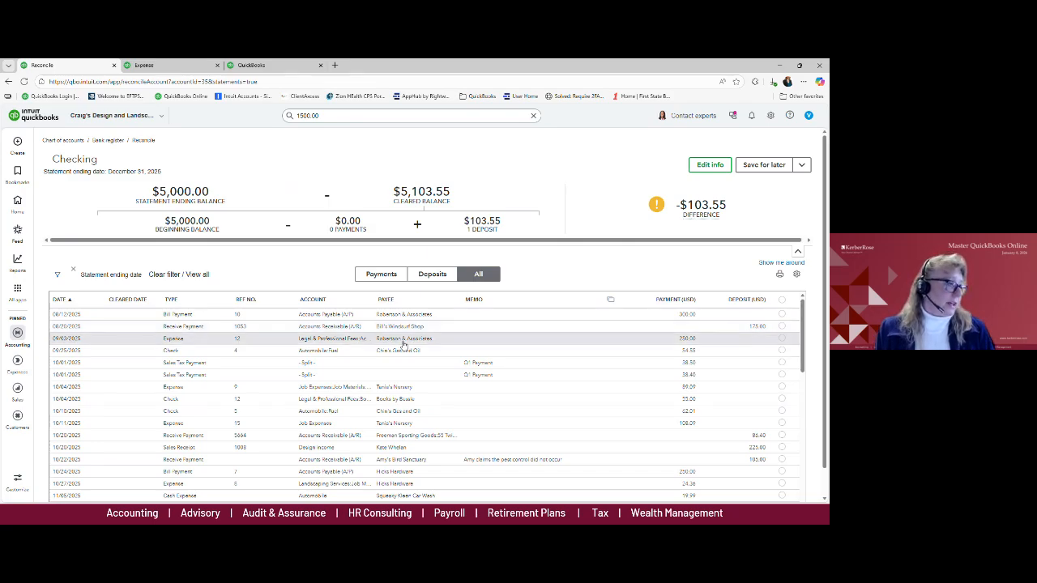
Step: Examine the Checking reconciliation list for transactions already cleared through bank feed matching and for those still uncleared
{"action": "scroll", "coordinate": [402, 344], "scroll_direction": "down", "scroll_amount": 5}
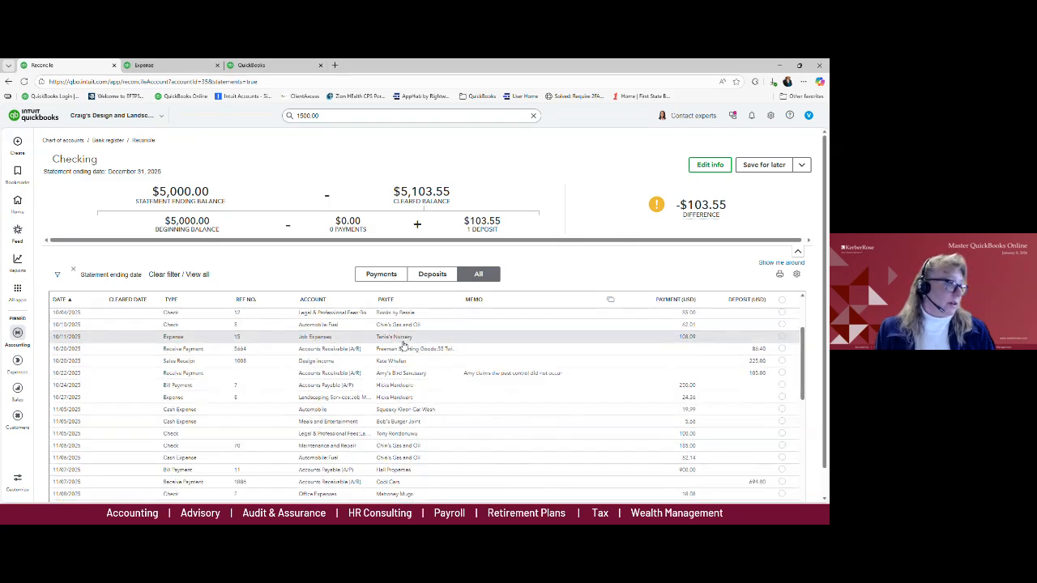
{"action": "scroll", "coordinate": [403, 344], "scroll_direction": "down", "scroll_amount": 5}
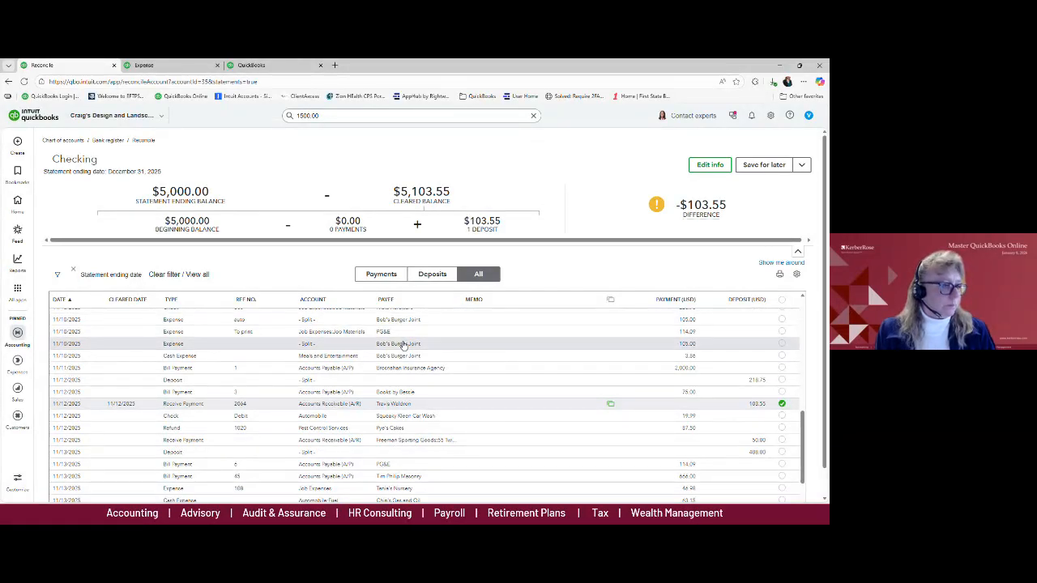
{"action": "scroll", "coordinate": [403, 345], "scroll_direction": "up", "scroll_amount": 5}
{"action": "scroll", "coordinate": [403, 344], "scroll_direction": "up", "scroll_amount": 5}
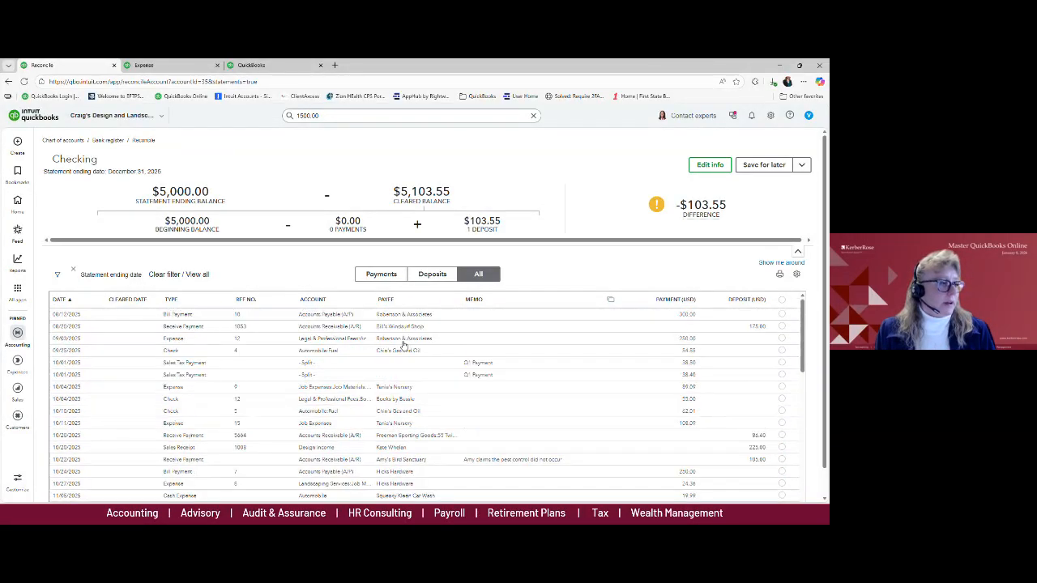
{"action": "scroll", "coordinate": [418, 322], "scroll_direction": "down", "scroll_amount": 7}
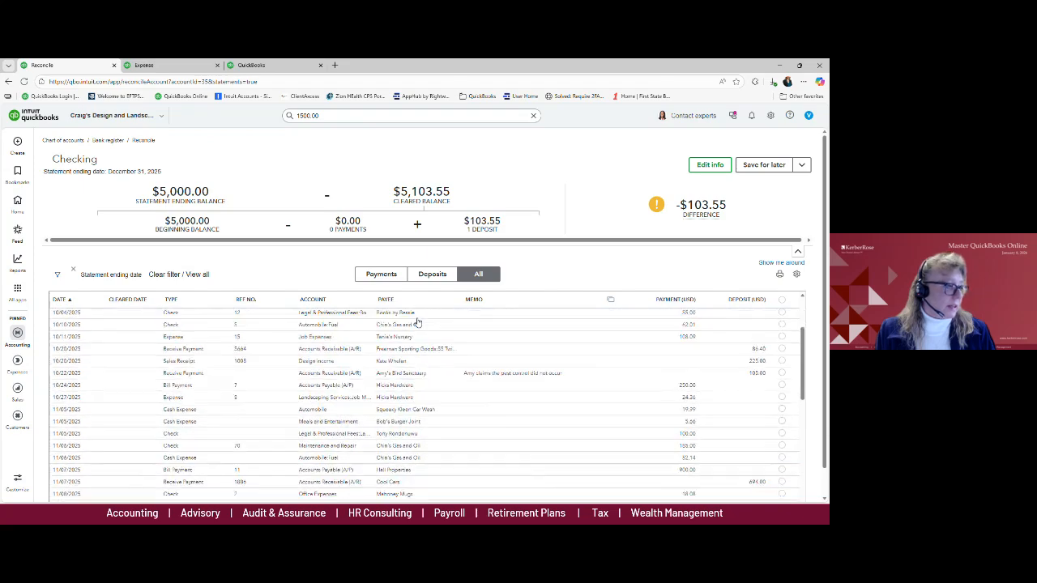
{"action": "scroll", "coordinate": [418, 323], "scroll_direction": "down", "scroll_amount": 3}
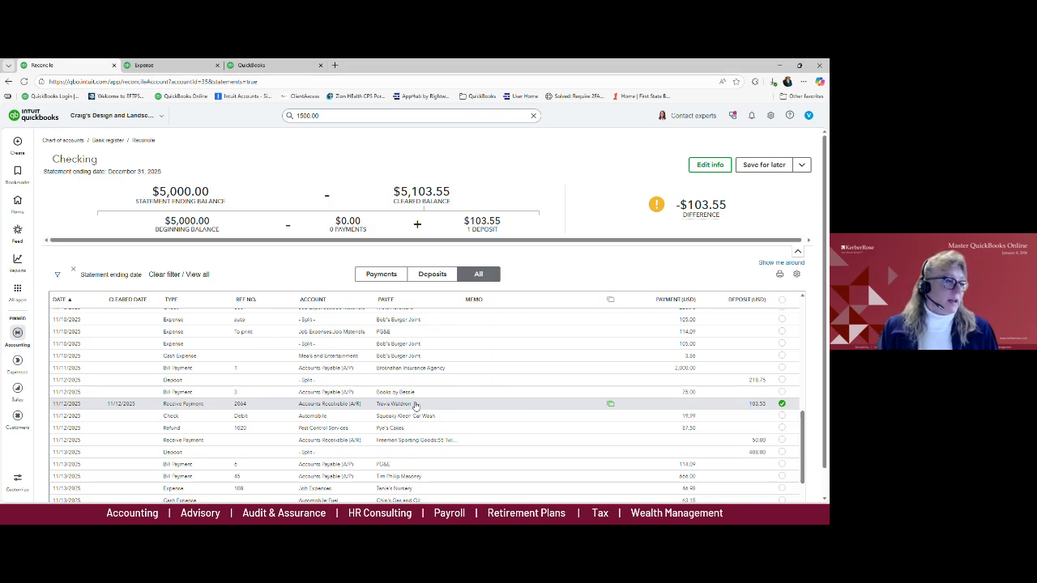
{"action": "mouse_move", "coordinate": [612, 406]}
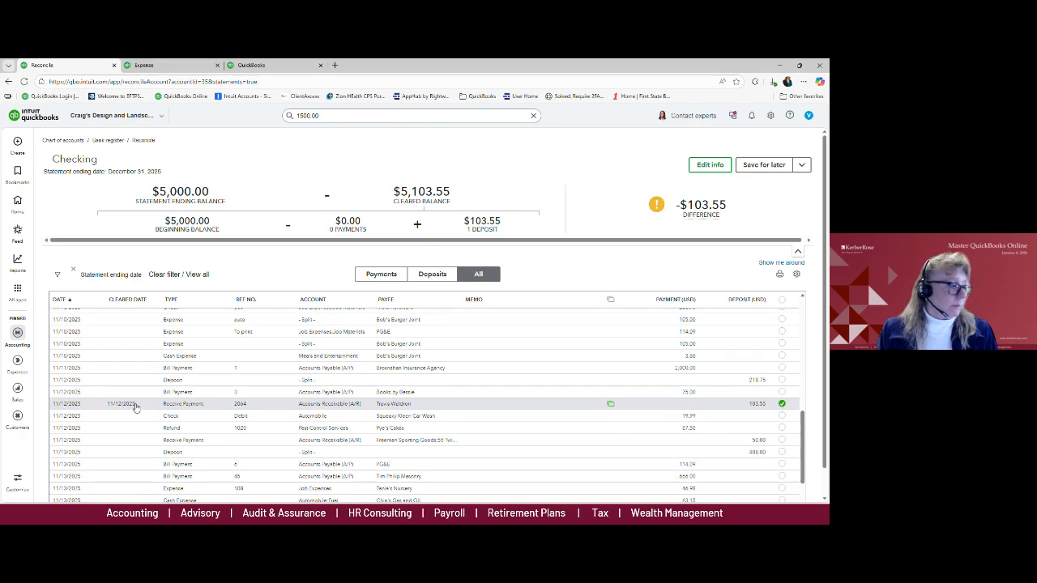
{"action": "scroll", "coordinate": [135, 406], "scroll_direction": "down", "scroll_amount": 2}
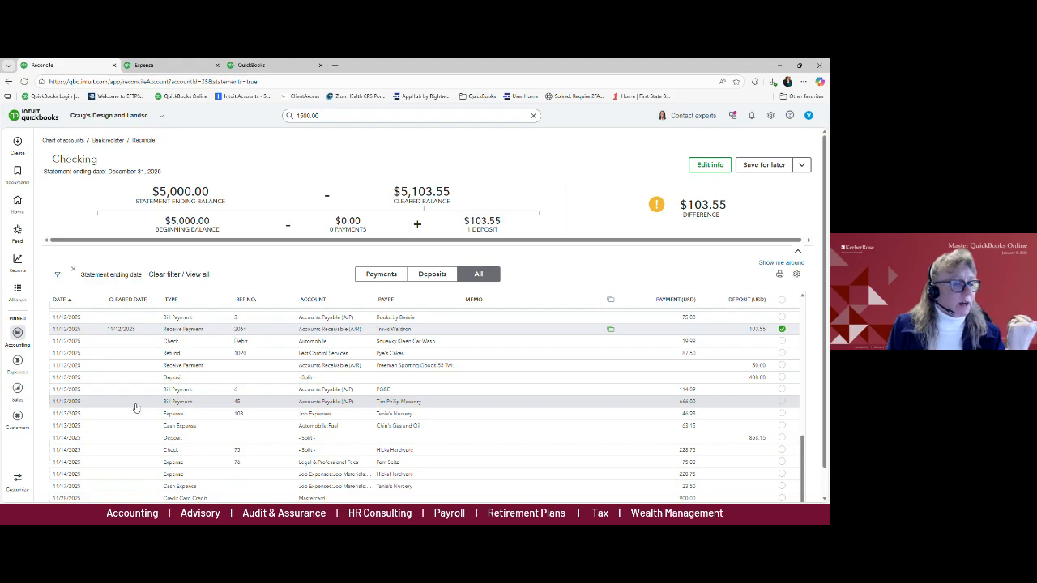
{"action": "scroll", "coordinate": [142, 405], "scroll_direction": "down", "scroll_amount": 2}
{"action": "scroll", "coordinate": [347, 382], "scroll_direction": "up", "scroll_amount": 5}
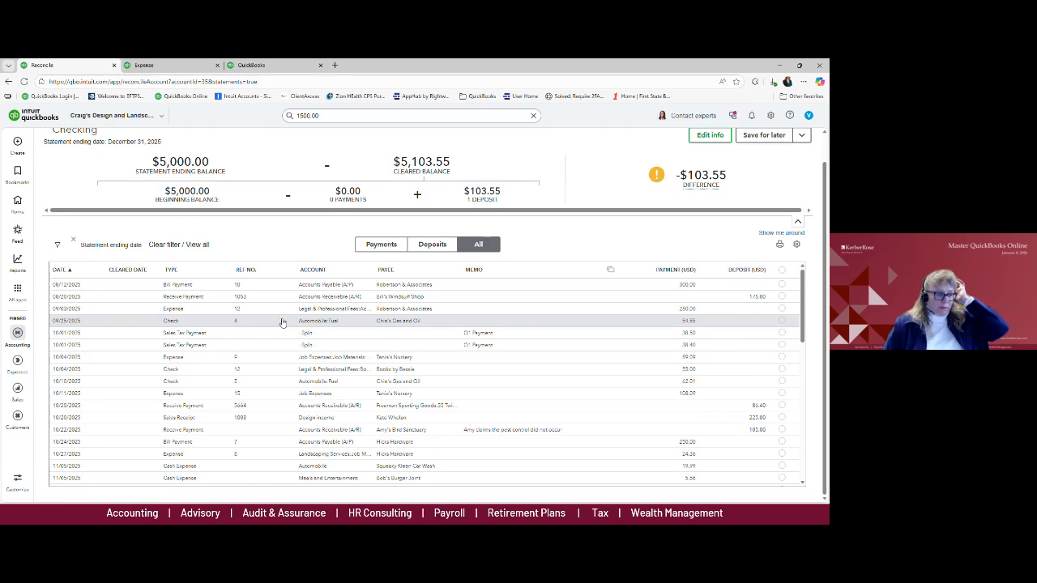
{"action": "scroll", "coordinate": [209, 326], "scroll_direction": "up", "scroll_amount": 1}
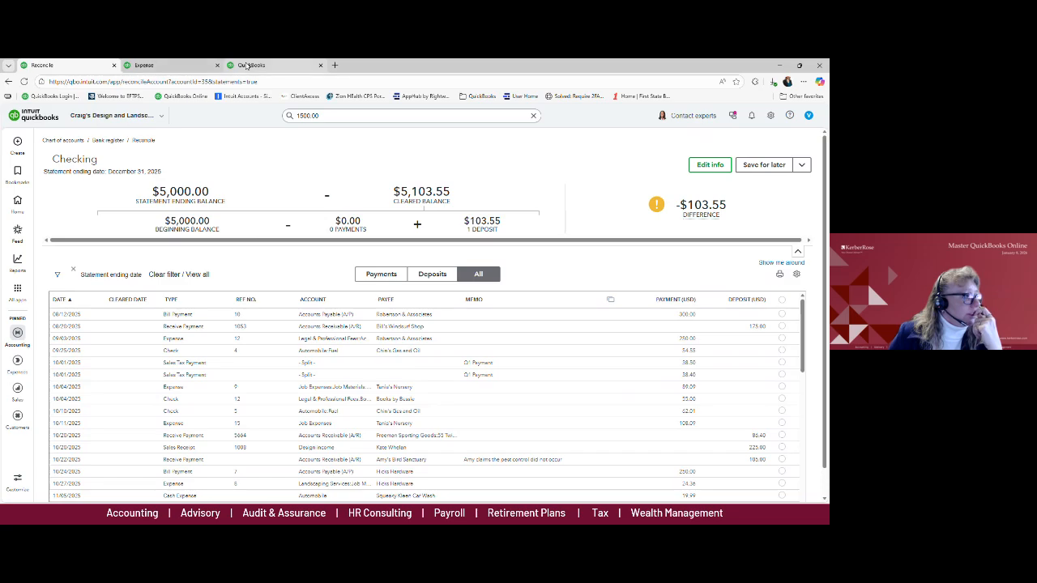
Step: Open the checking account's bank transactions in the other QuickBooks browser tab and match the $55.00 Books by Bessie deposit dated 01/09/2026
{"action": "left_click", "coordinate": [247, 66]}
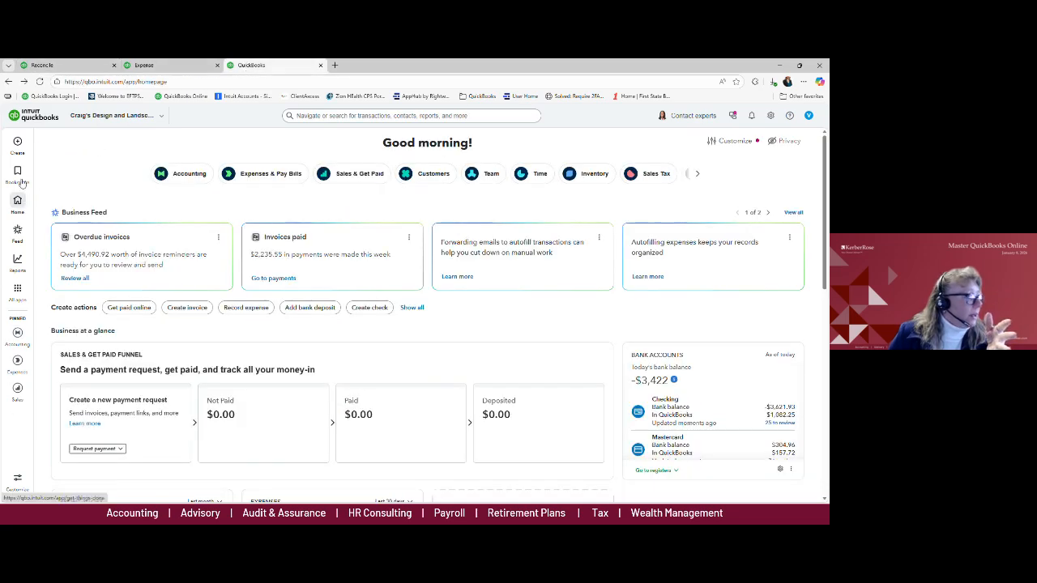
{"action": "mouse_move", "coordinate": [21, 174]}
{"action": "left_click", "coordinate": [83, 198]}
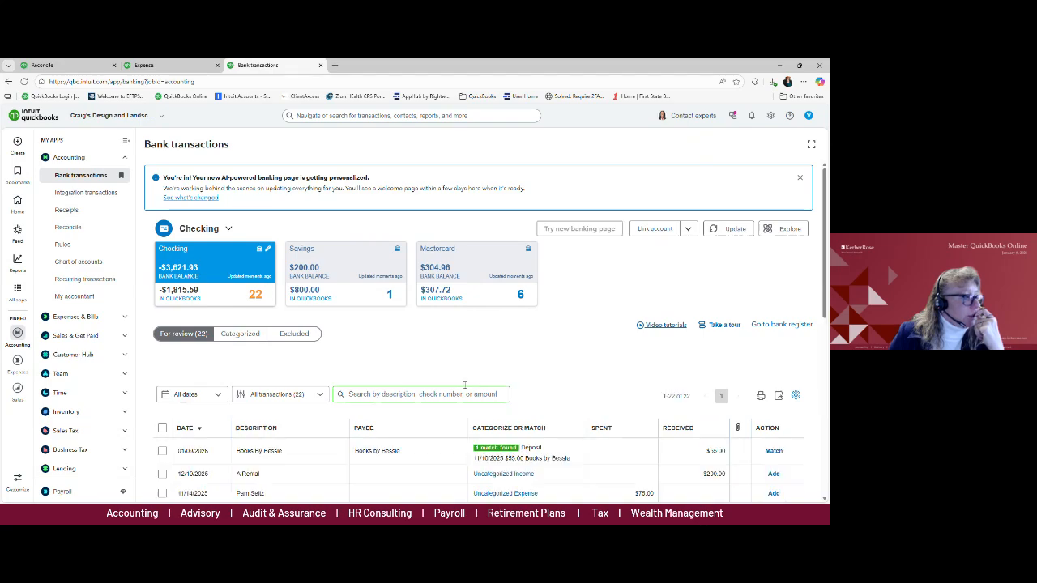
{"action": "scroll", "coordinate": [476, 383], "scroll_direction": "down", "scroll_amount": 1}
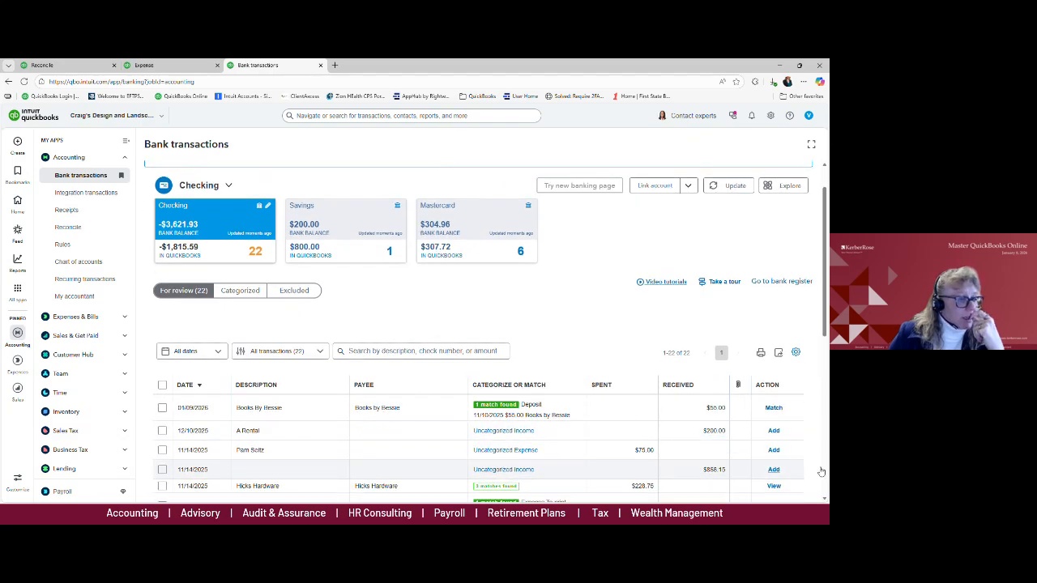
{"action": "left_click", "coordinate": [773, 408]}
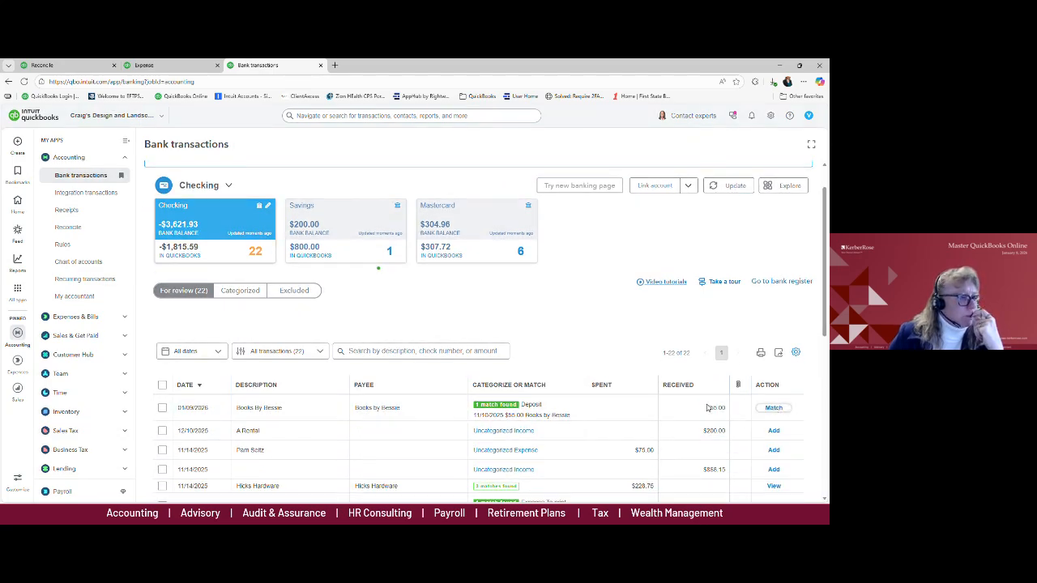
{"action": "scroll", "coordinate": [707, 407], "scroll_direction": "down", "scroll_amount": 3}
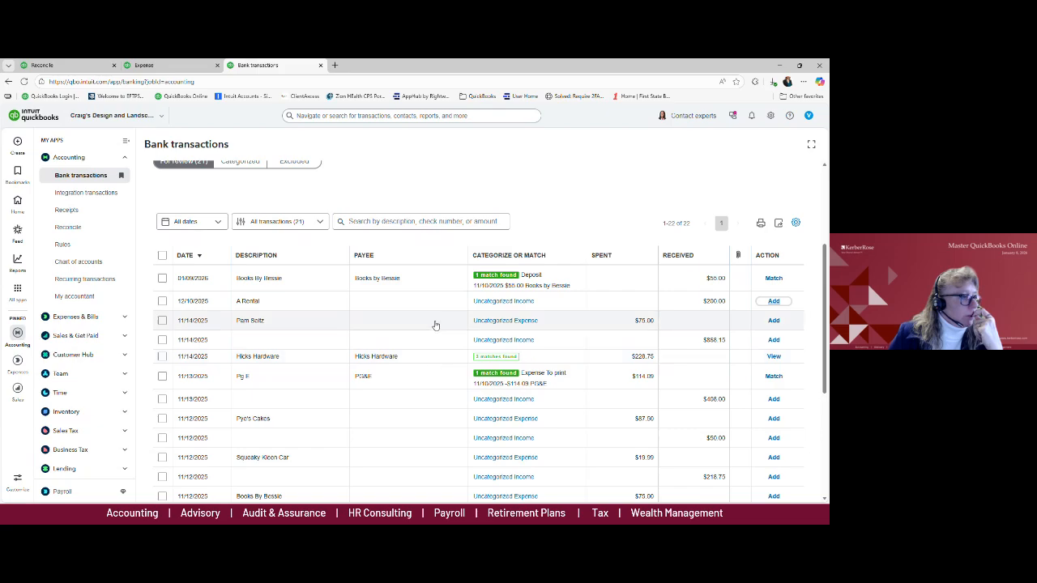
Step: Match the $55.00 Books by Bessie deposit dated 01/09/2026 and accept the suggested match for the $114.09 PG&E payment
{"action": "left_click", "coordinate": [774, 279]}
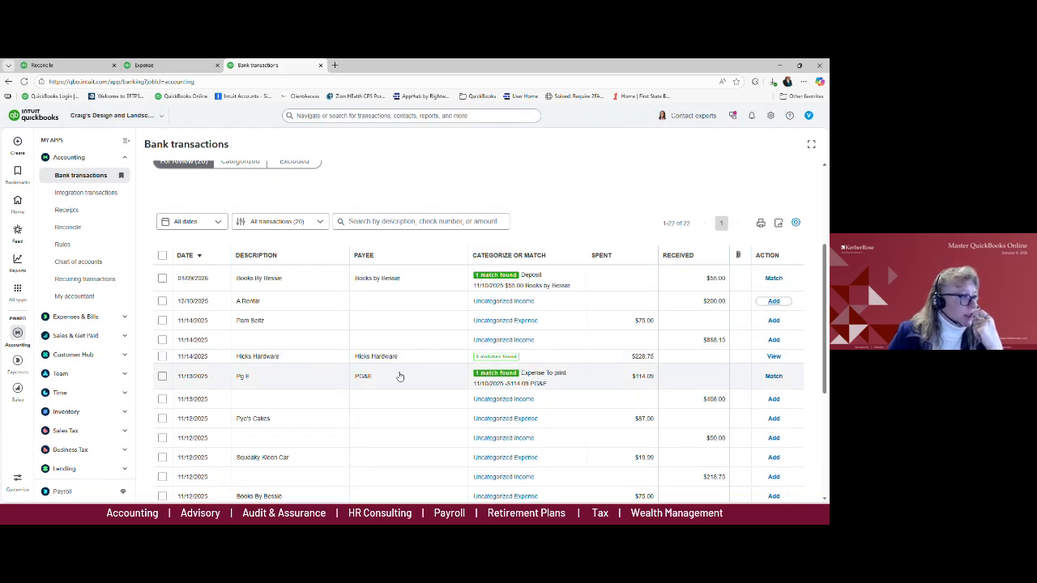
{"action": "scroll", "coordinate": [400, 376], "scroll_direction": "down", "scroll_amount": 1}
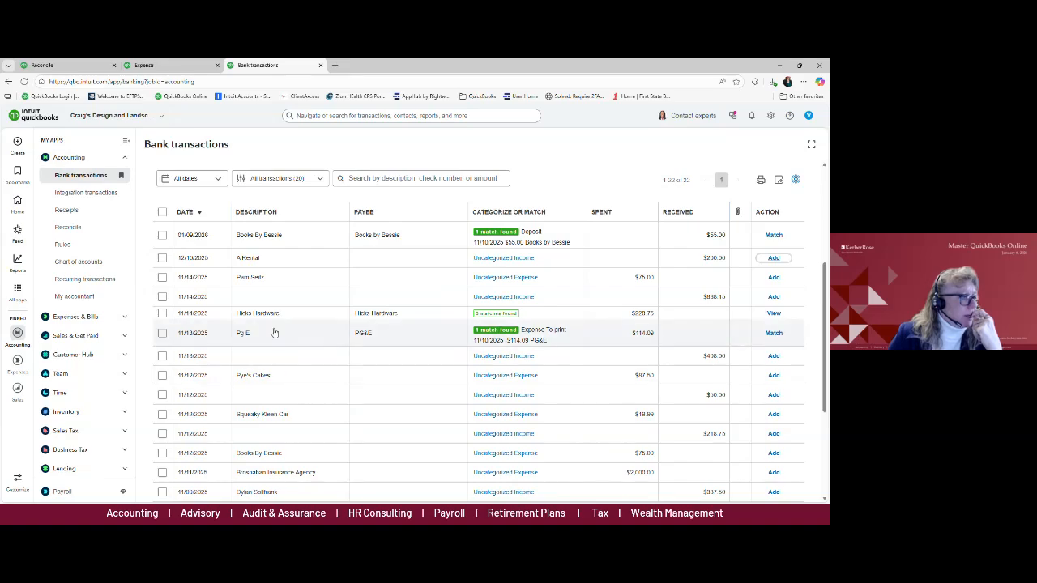
{"action": "left_click", "coordinate": [162, 333]}
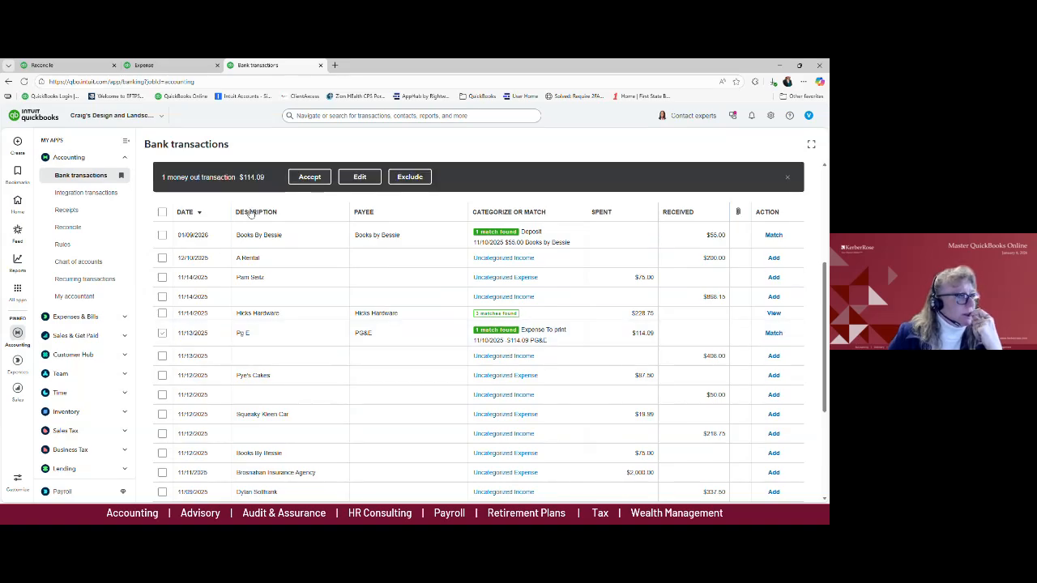
{"action": "left_click", "coordinate": [308, 177]}
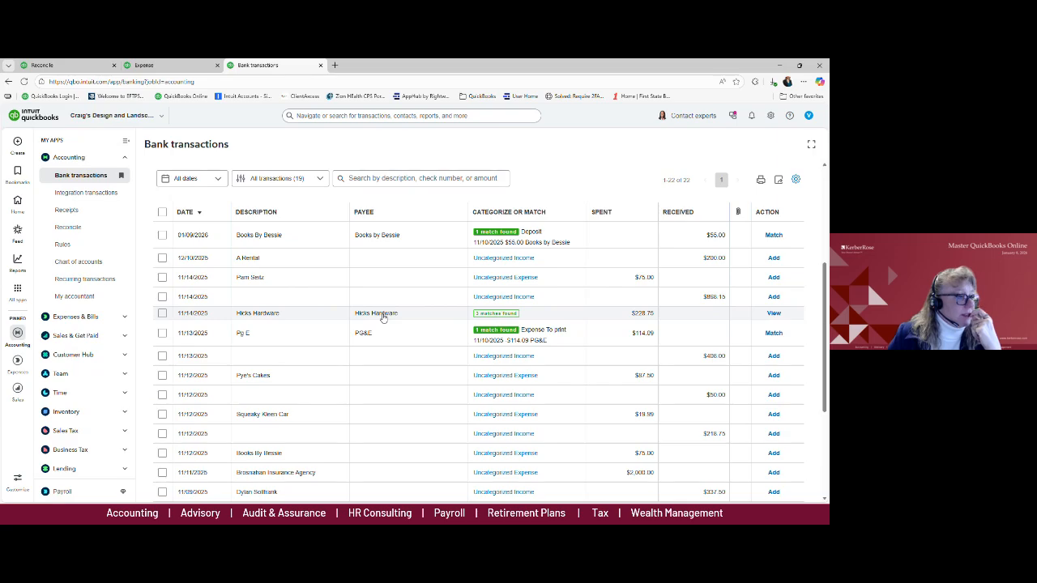
Step: Match the $228.75 Hicks Hardware bank transaction to the suggested Expense dated 11/14/2025
{"action": "left_click", "coordinate": [384, 316]}
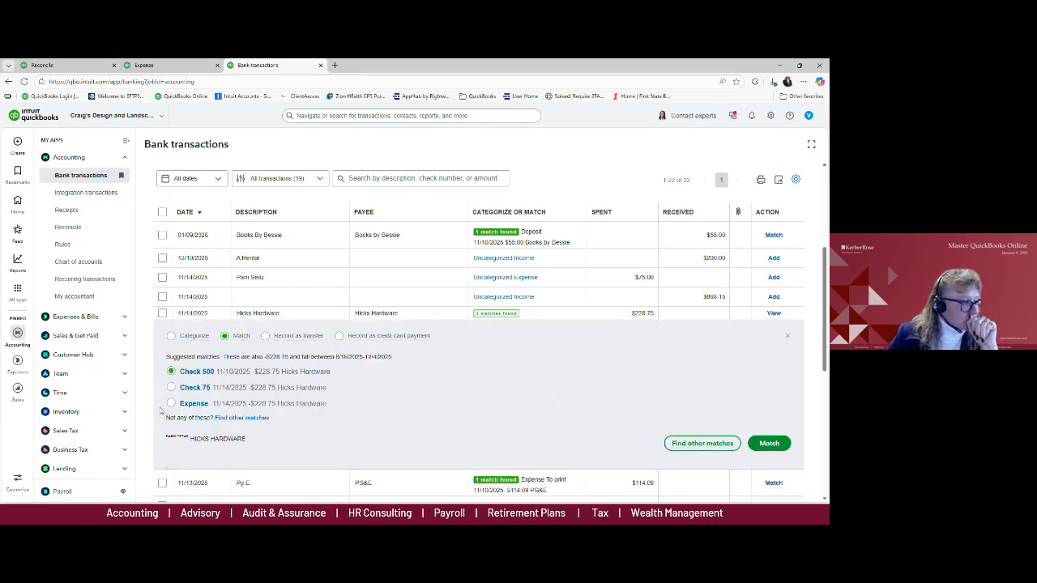
{"action": "left_click", "coordinate": [179, 404]}
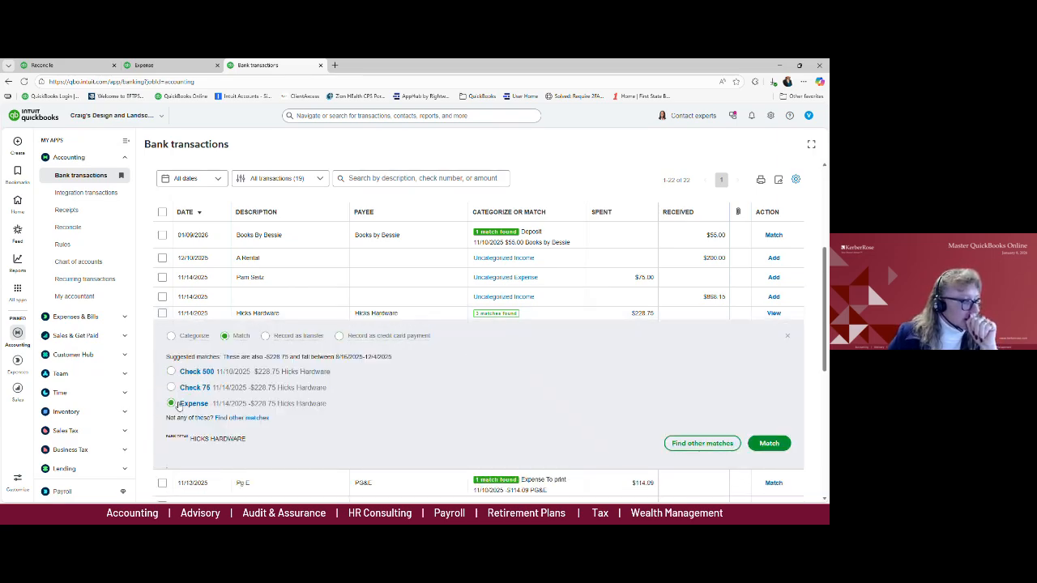
{"action": "left_click", "coordinate": [767, 443]}
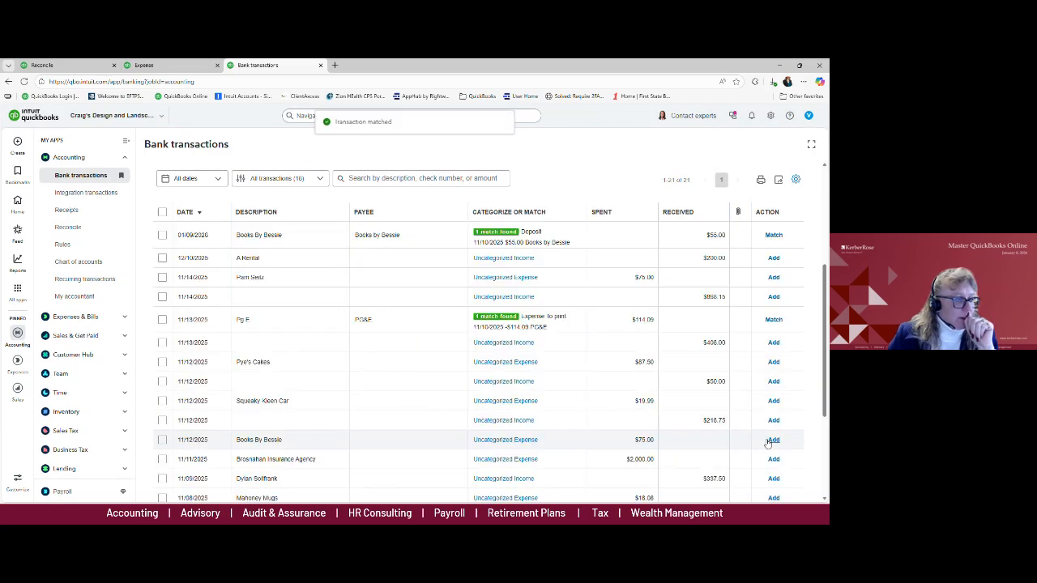
Step: Reload the Checking reconciliation in its own browser tab and examine the list for newly cleared transactions
{"action": "left_click", "coordinate": [64, 65]}
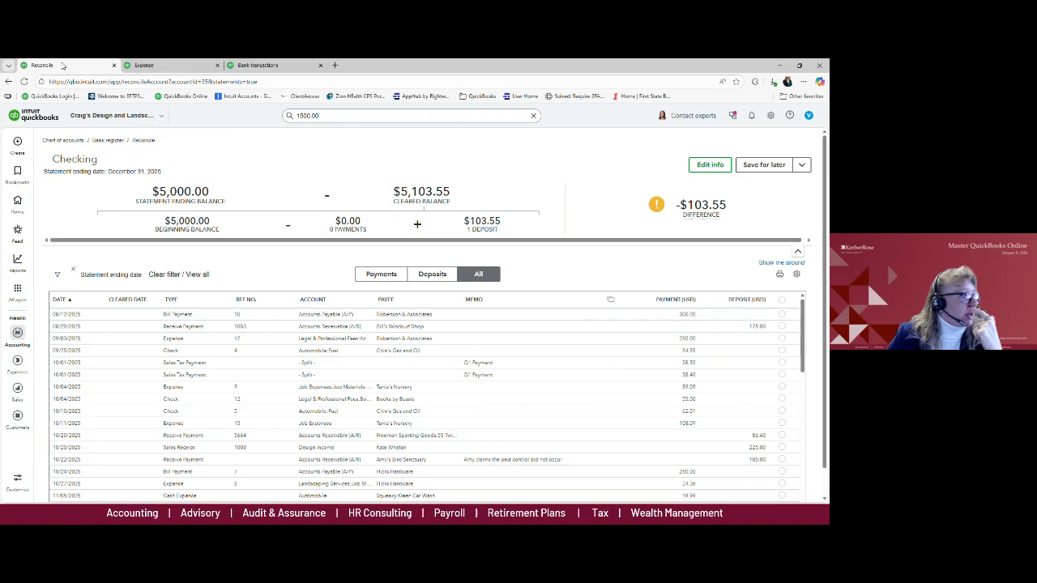
{"action": "left_click", "coordinate": [24, 83]}
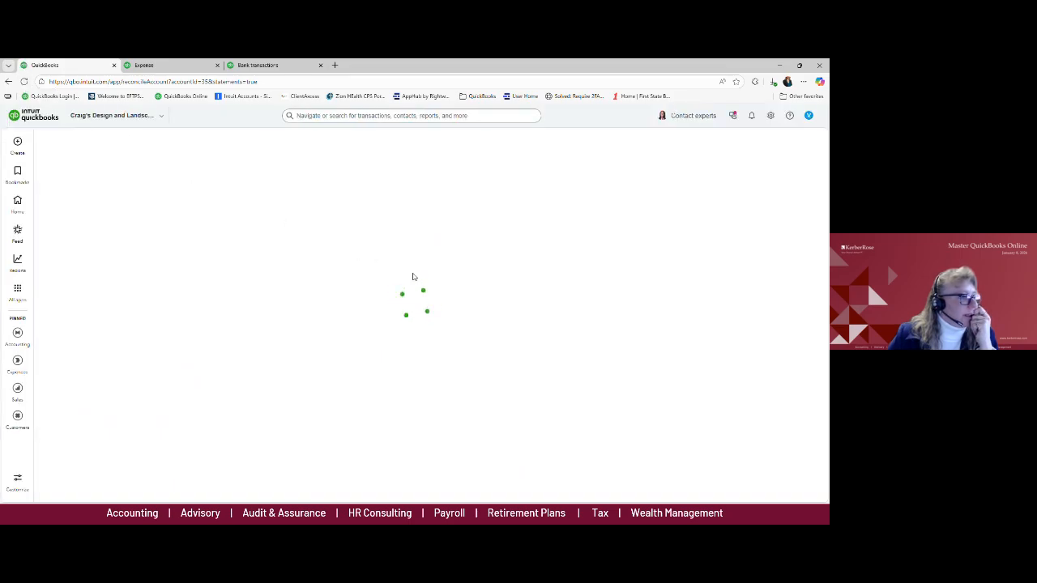
{"action": "scroll", "coordinate": [414, 277], "scroll_direction": "down", "scroll_amount": 1}
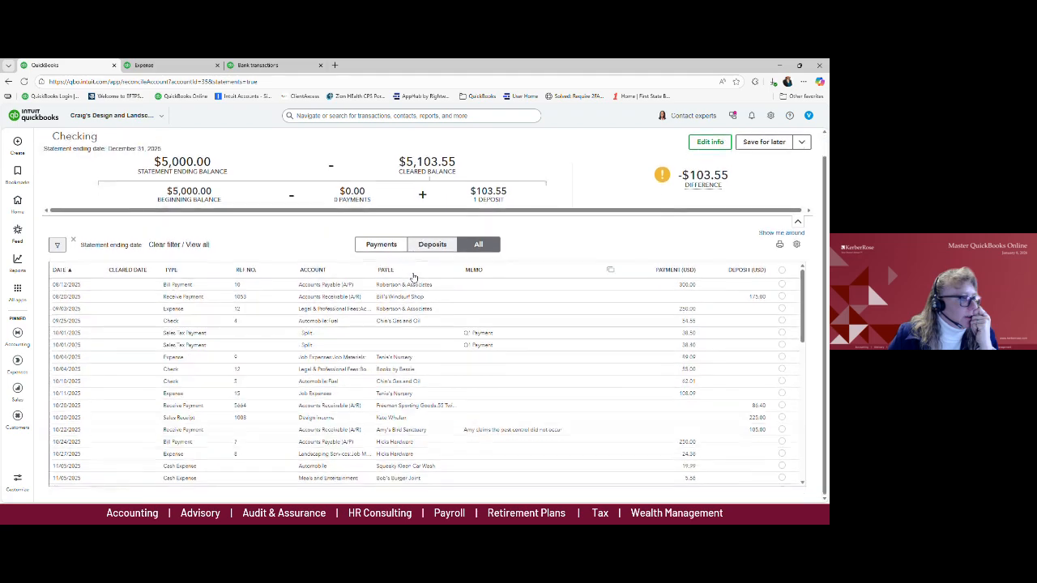
{"action": "scroll", "coordinate": [412, 275], "scroll_direction": "up", "scroll_amount": 1}
{"action": "scroll", "coordinate": [616, 376], "scroll_direction": "down", "scroll_amount": 1}
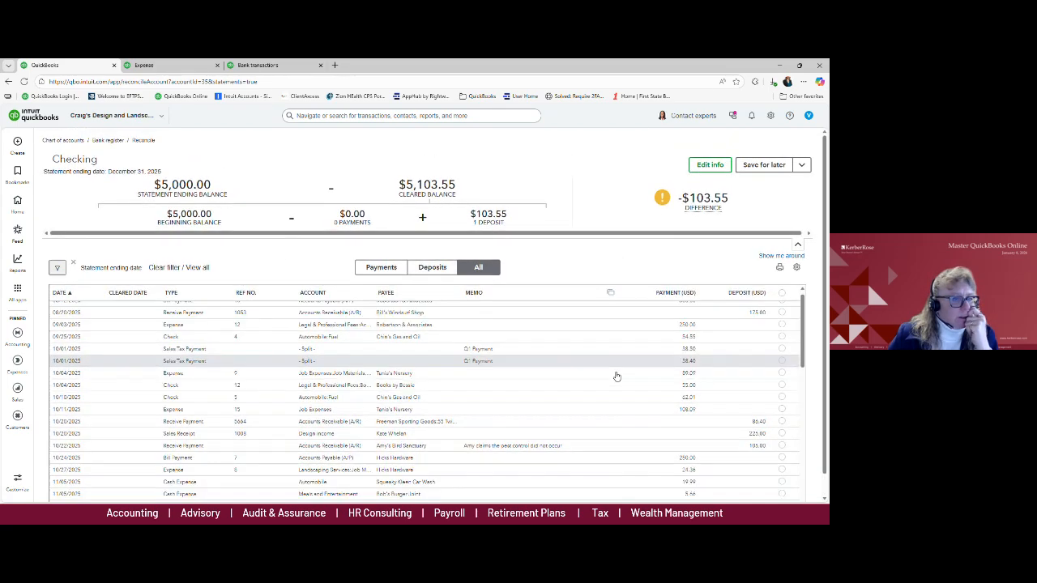
{"action": "scroll", "coordinate": [616, 376], "scroll_direction": "down", "scroll_amount": 6}
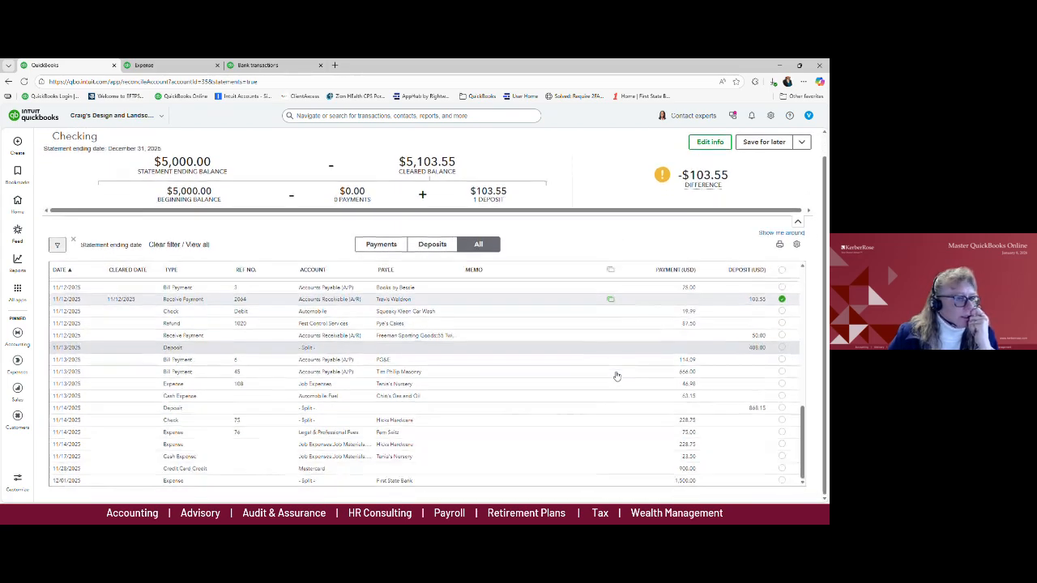
{"action": "scroll", "coordinate": [616, 375], "scroll_direction": "up", "scroll_amount": 5}
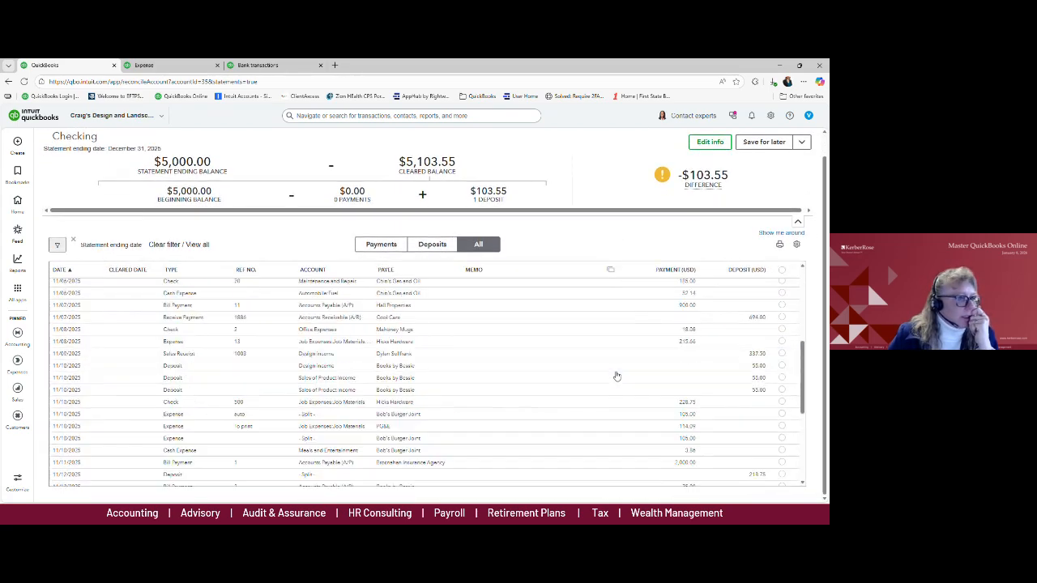
Step: Return to the bank transactions tab and match the $114.09 PG&E payment dated 11/13/2025 to its suggested expense
{"action": "left_click", "coordinate": [258, 65]}
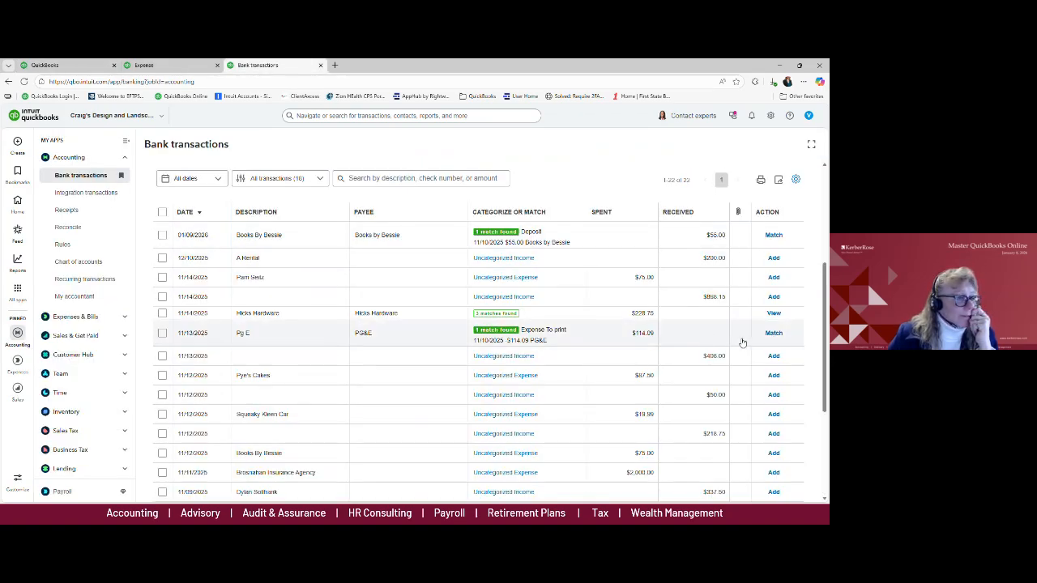
{"action": "left_click", "coordinate": [772, 332]}
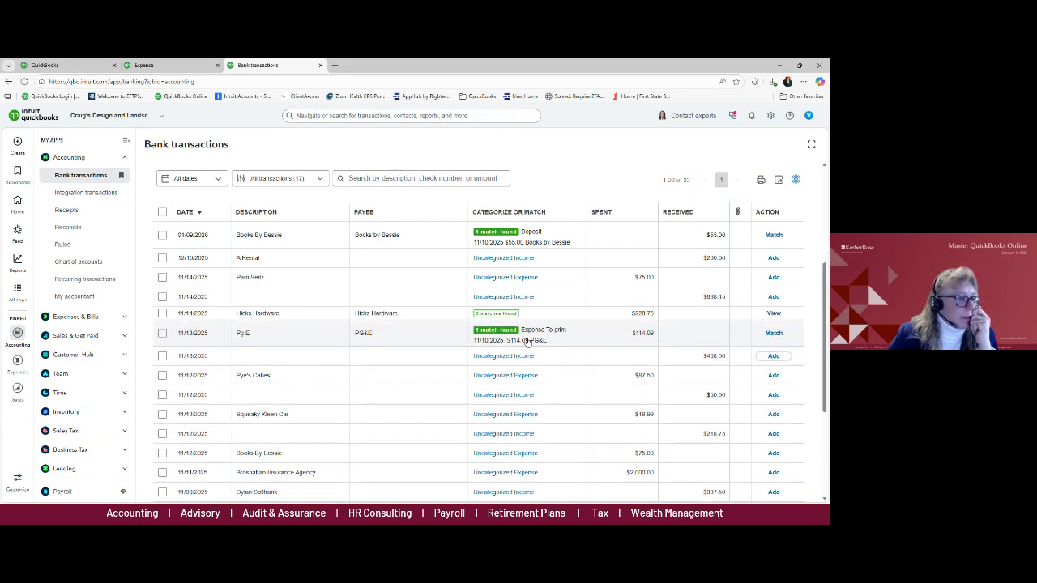
{"action": "scroll", "coordinate": [525, 342], "scroll_direction": "down", "scroll_amount": 2}
{"action": "scroll", "coordinate": [525, 341], "scroll_direction": "up", "scroll_amount": 5}
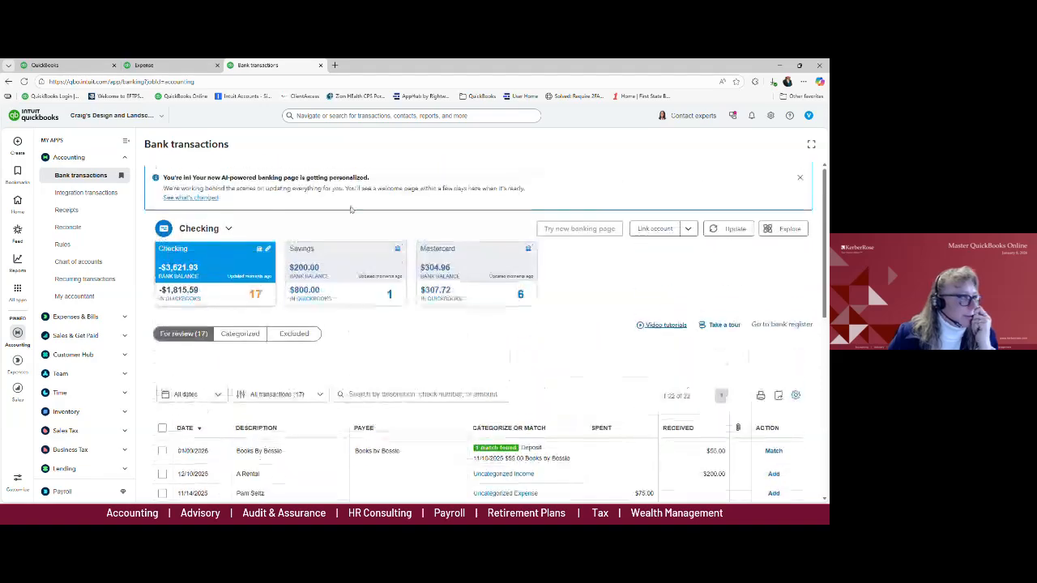
Step: Return to the Checking reconciliation tab, set the statement ending balance to 0.00 and check the difference
{"action": "left_click", "coordinate": [59, 71]}
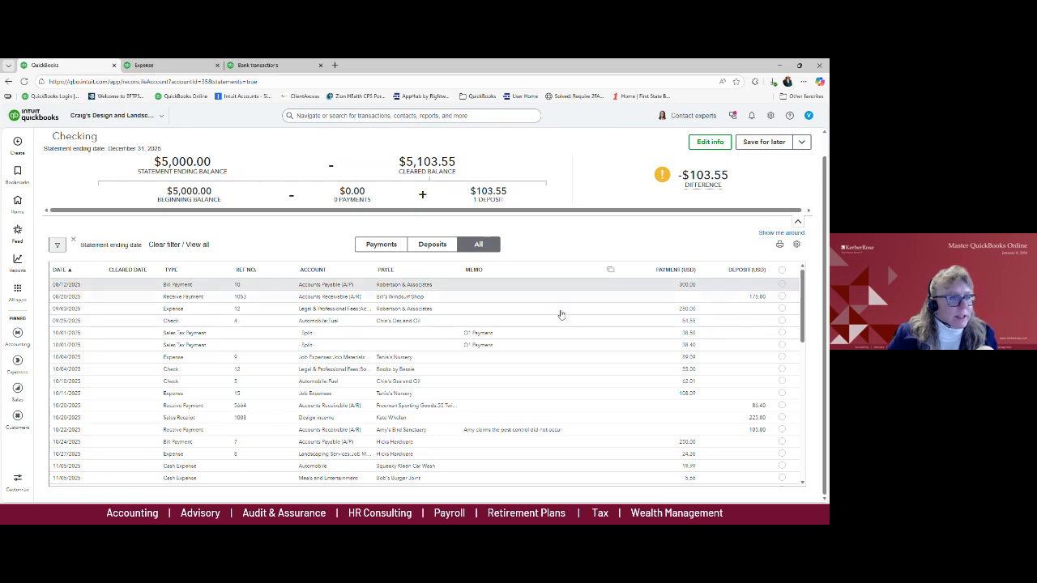
{"action": "left_click", "coordinate": [708, 143]}
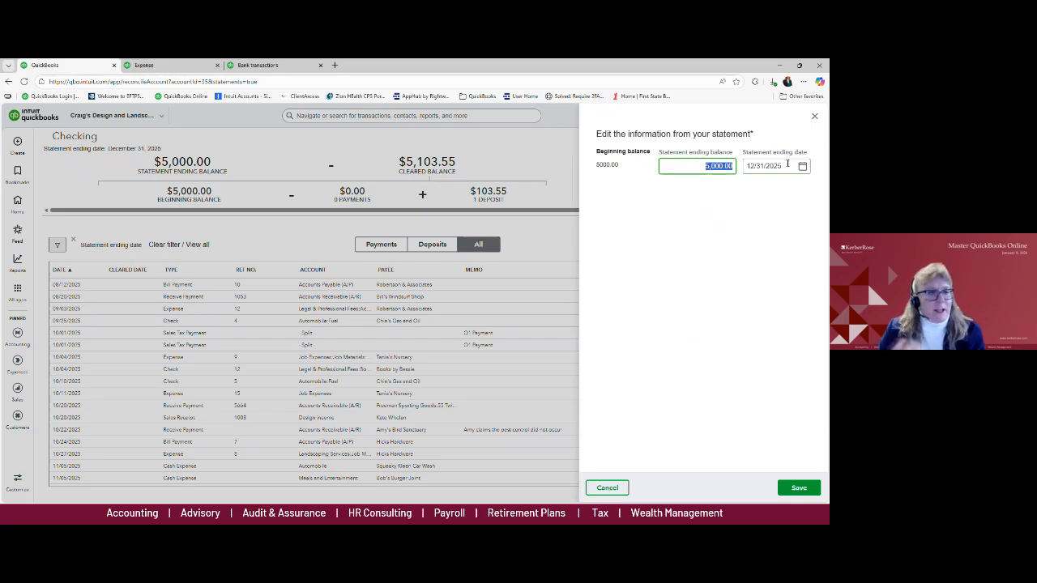
{"action": "type", "text": "0"}
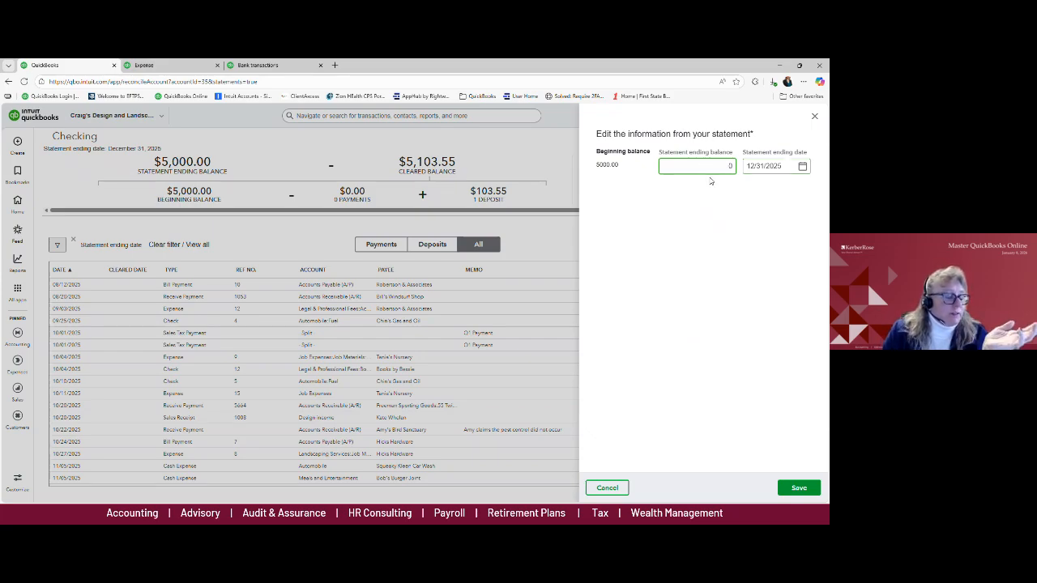
{"action": "left_click", "coordinate": [800, 489]}
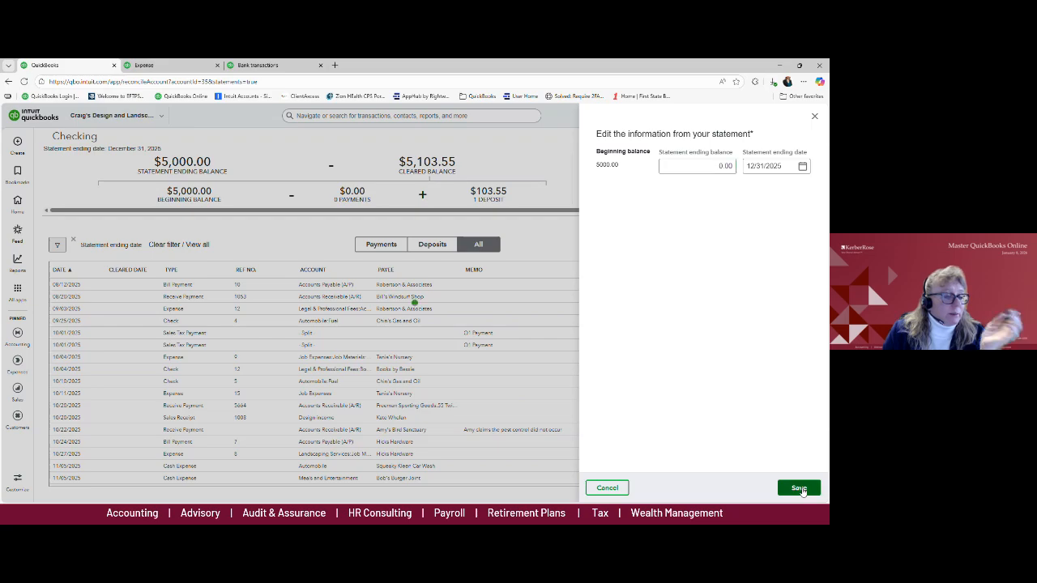
{"action": "mouse_move", "coordinate": [709, 185]}
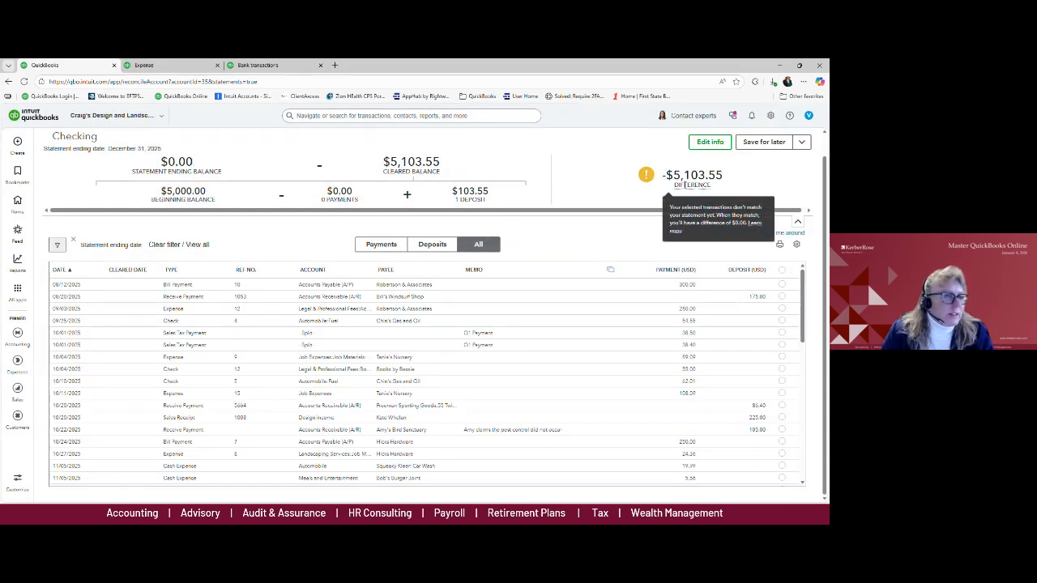
Step: Set the statement ending balance to 5,103.55, keeping the 12/31/2025 ending date, and finish the Checking reconciliation
{"action": "left_click", "coordinate": [710, 143]}
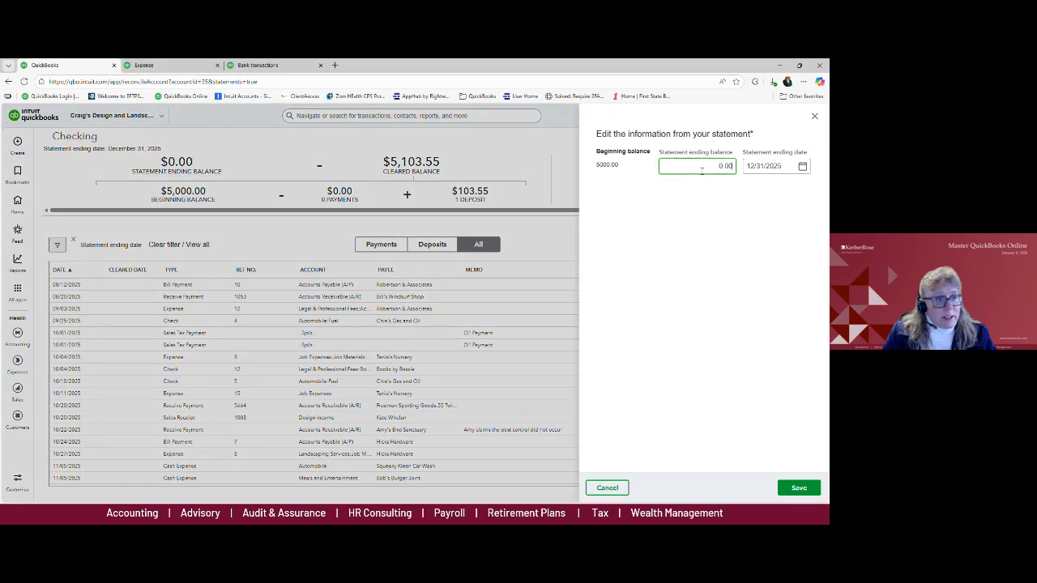
{"action": "double_click", "coordinate": [729, 166]}
{"action": "type", "text": "5,10"}
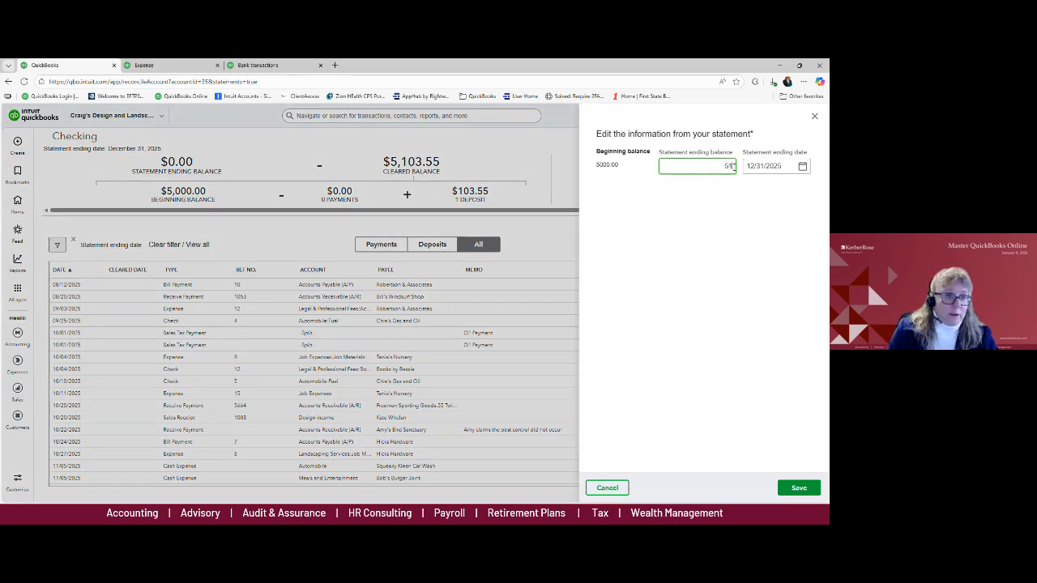
{"action": "type", "text": "3.55"}
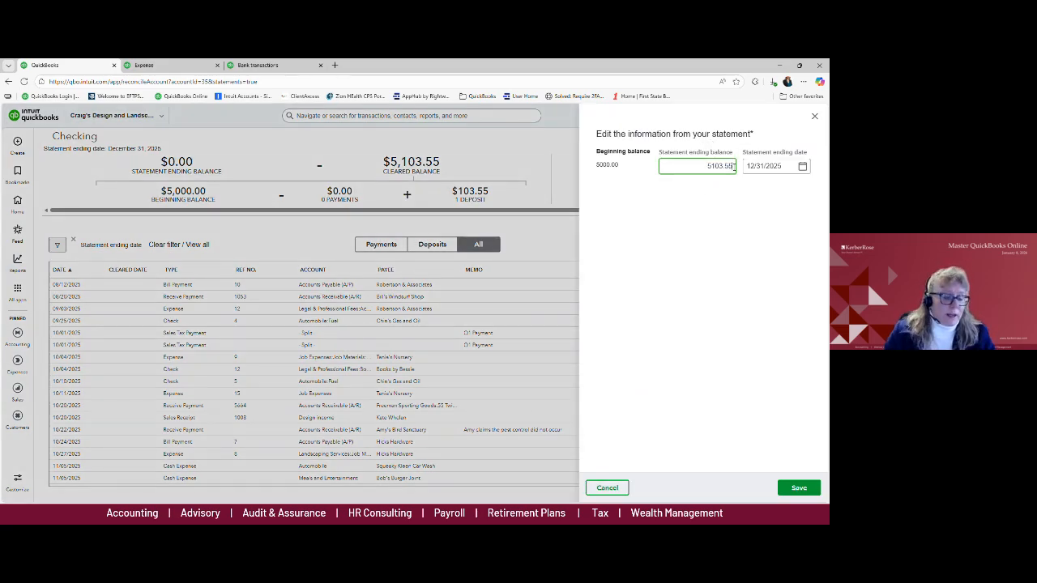
{"action": "key", "text": "Tab"}
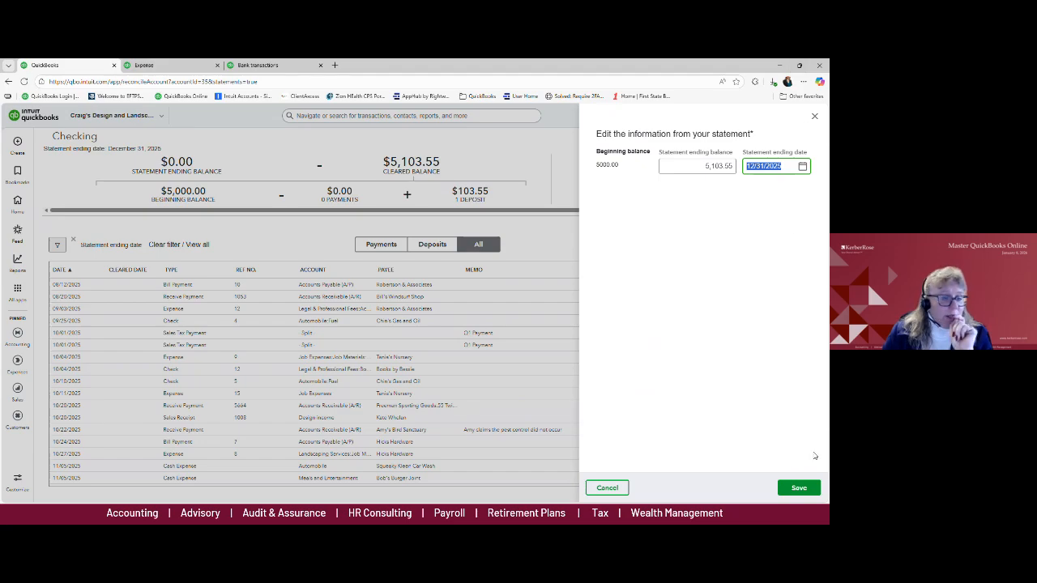
{"action": "left_click", "coordinate": [802, 487]}
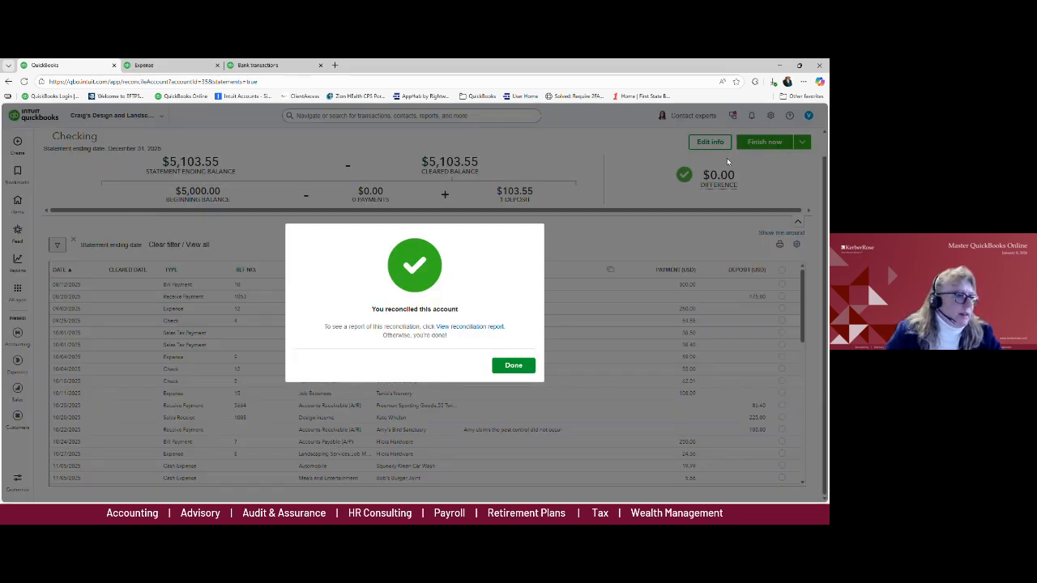
Step: Close the completed reconciliation and decline the AI-powered version in favour of the existing experience
{"action": "left_click", "coordinate": [514, 366]}
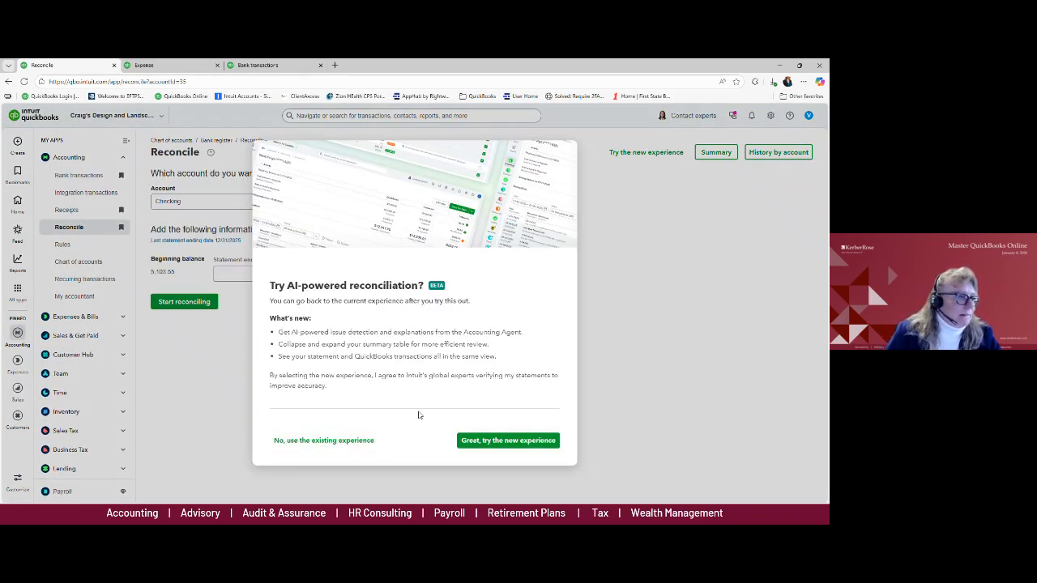
{"action": "left_click", "coordinate": [340, 443]}
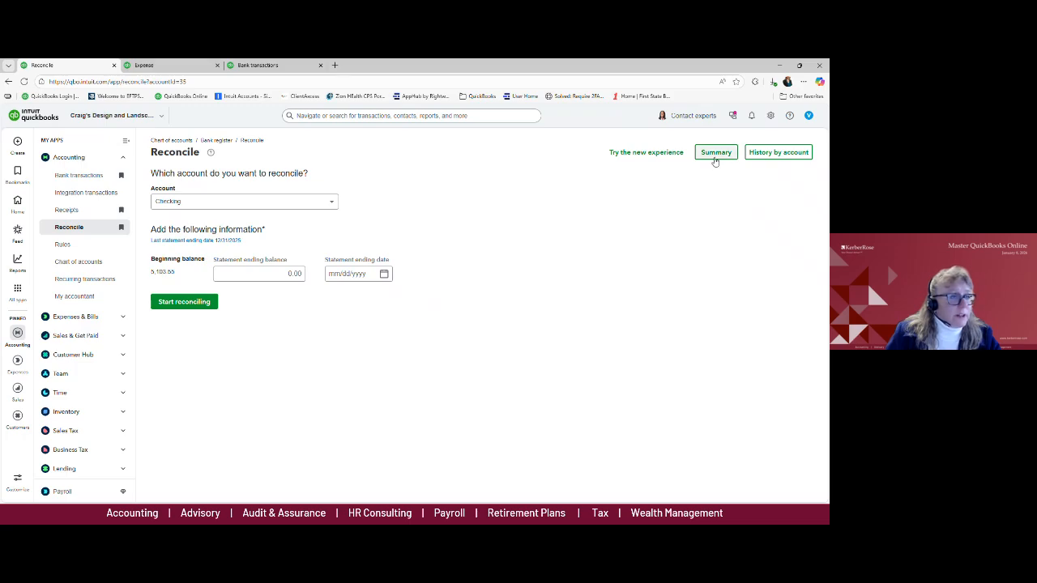
Step: Open the Checking account's reconciliation history and view the statement attachment options for the 12/31/2025 reconciliation without attaching a file
{"action": "left_click", "coordinate": [765, 156]}
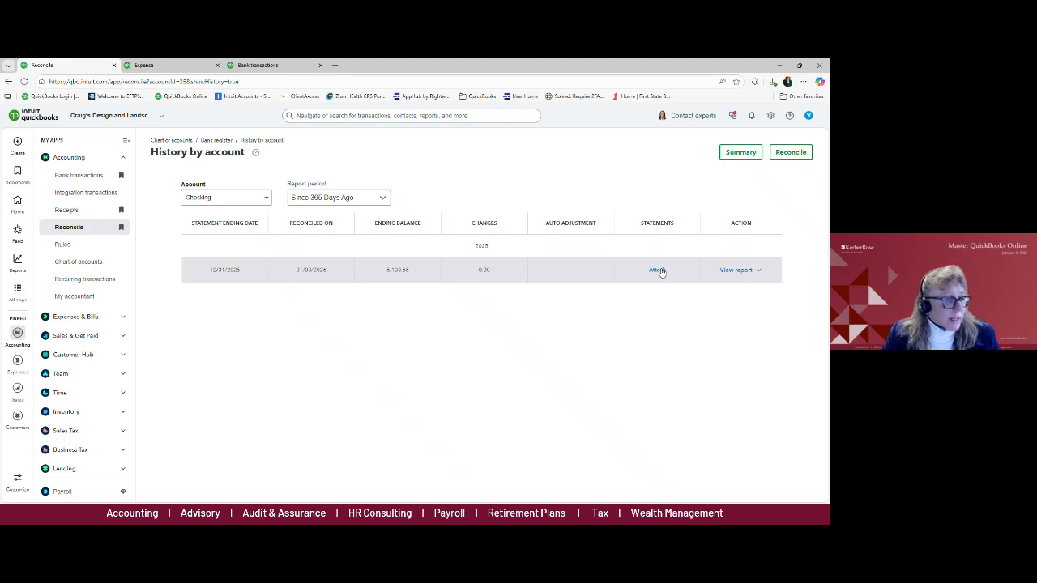
{"action": "left_click", "coordinate": [657, 270]}
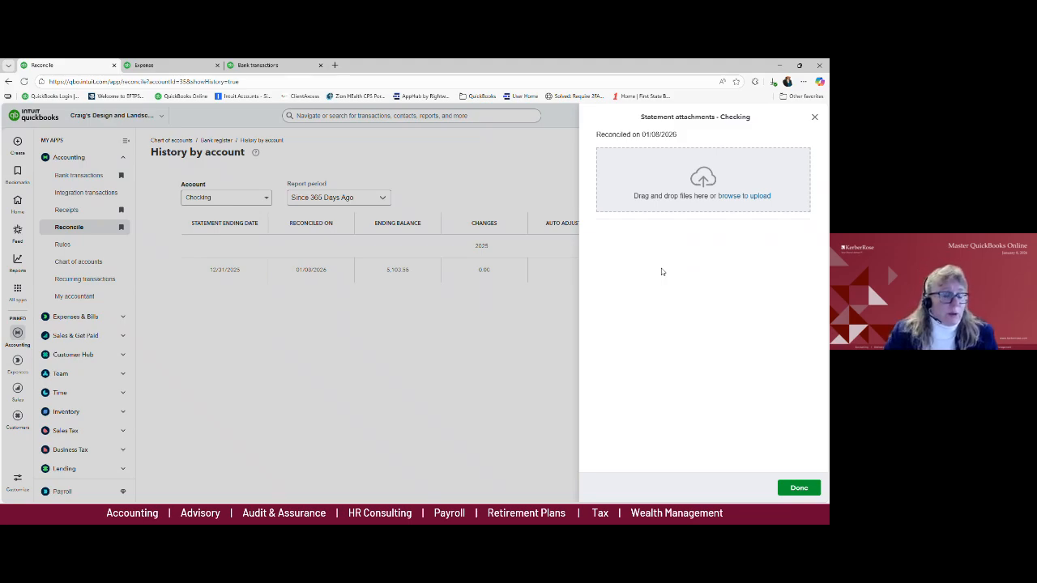
{"action": "left_click", "coordinate": [814, 117]}
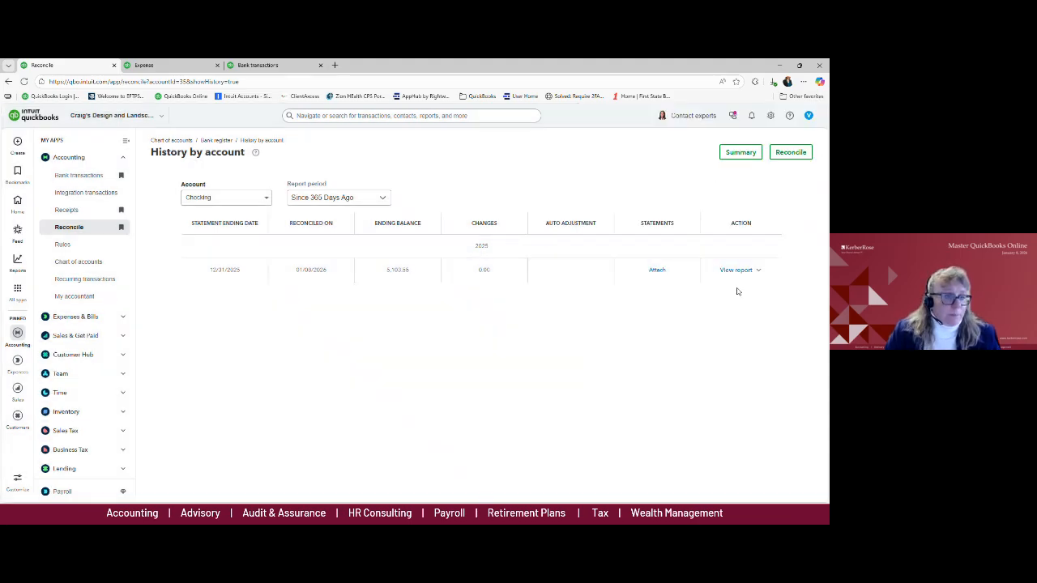
Step: View the 12/31/2025 Checking reconciliation report and examine its summary, cleared deposits and uncleared transactions
{"action": "left_click", "coordinate": [759, 271]}
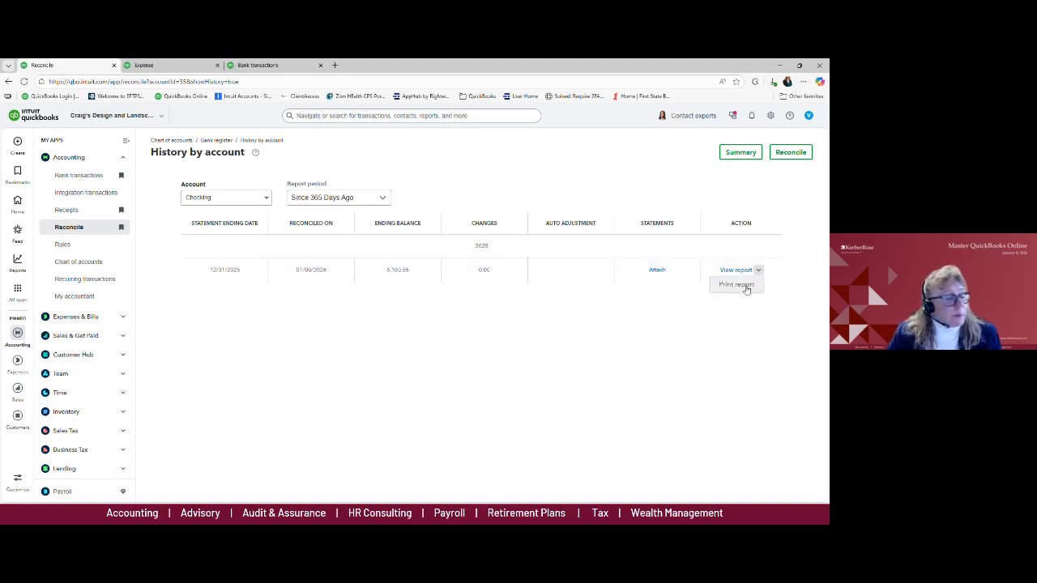
{"action": "left_click", "coordinate": [738, 270]}
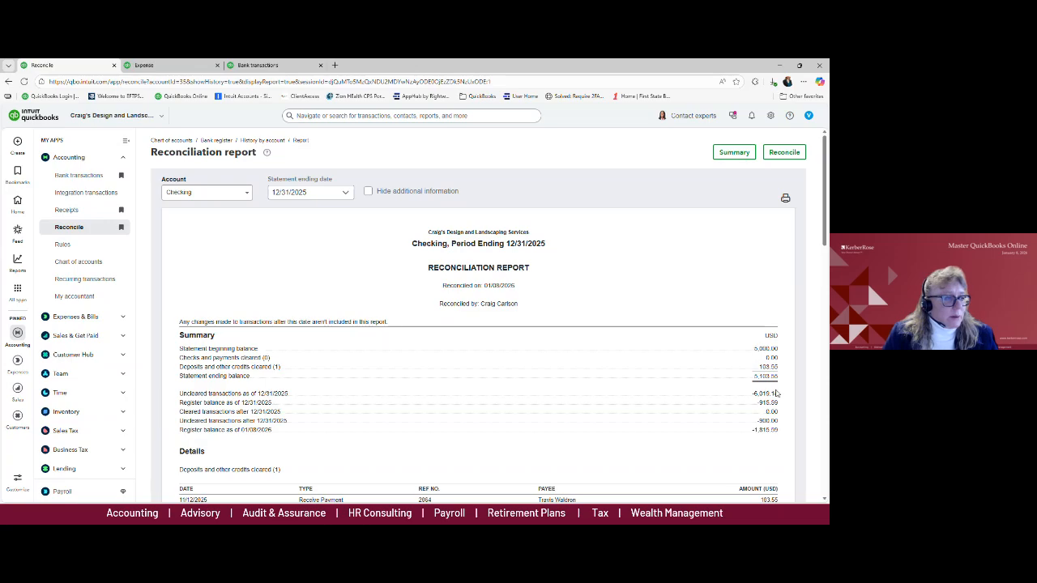
{"action": "scroll", "coordinate": [748, 405], "scroll_direction": "down", "scroll_amount": 1}
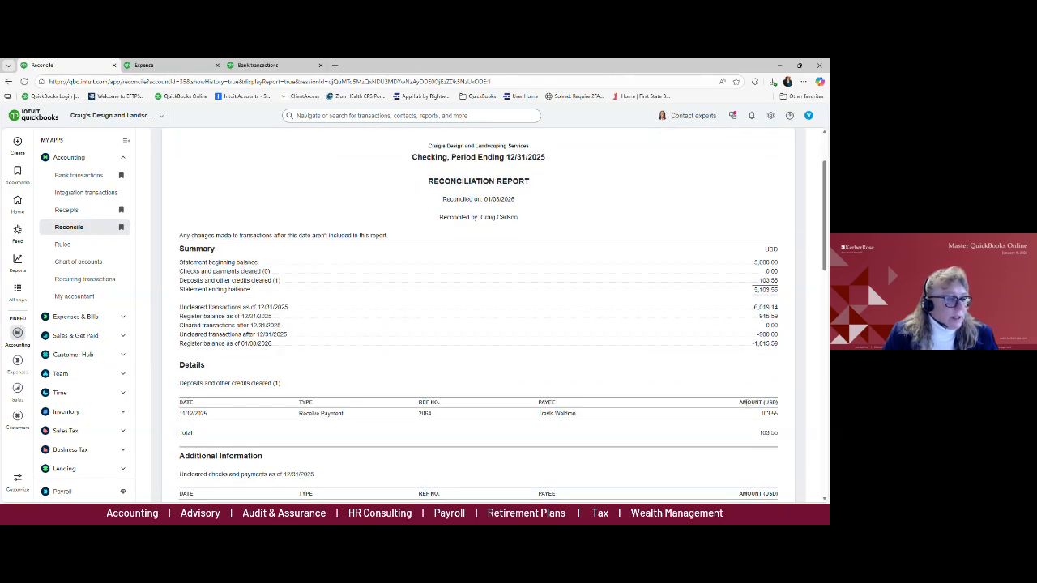
{"action": "scroll", "coordinate": [747, 403], "scroll_direction": "down", "scroll_amount": 3}
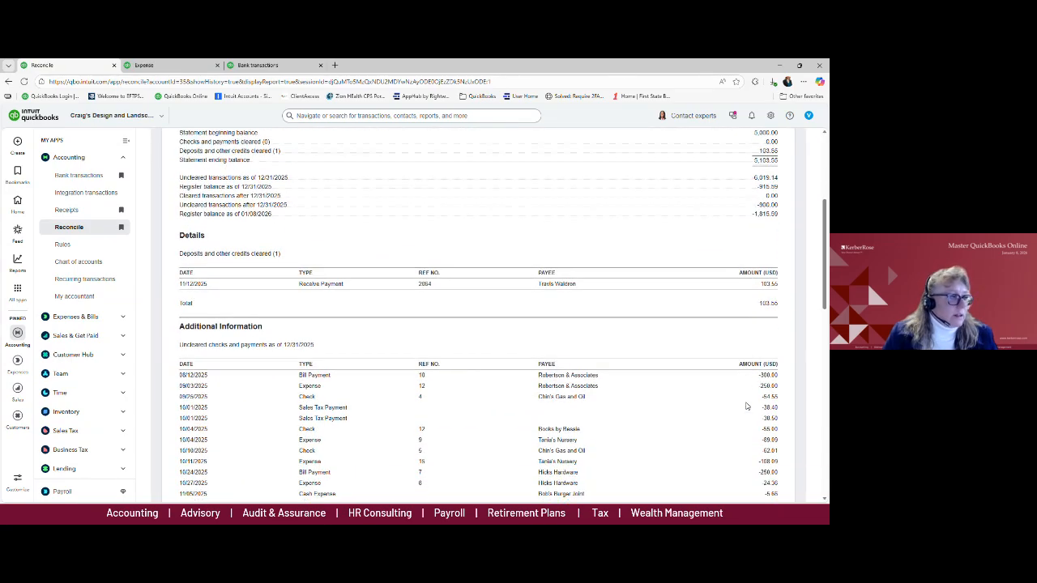
Step: Examine the uncleared transactions in the Checking reconciliation report and browse the other reportable accounts without switching from Checking
{"action": "scroll", "coordinate": [732, 336], "scroll_direction": "down", "scroll_amount": 7}
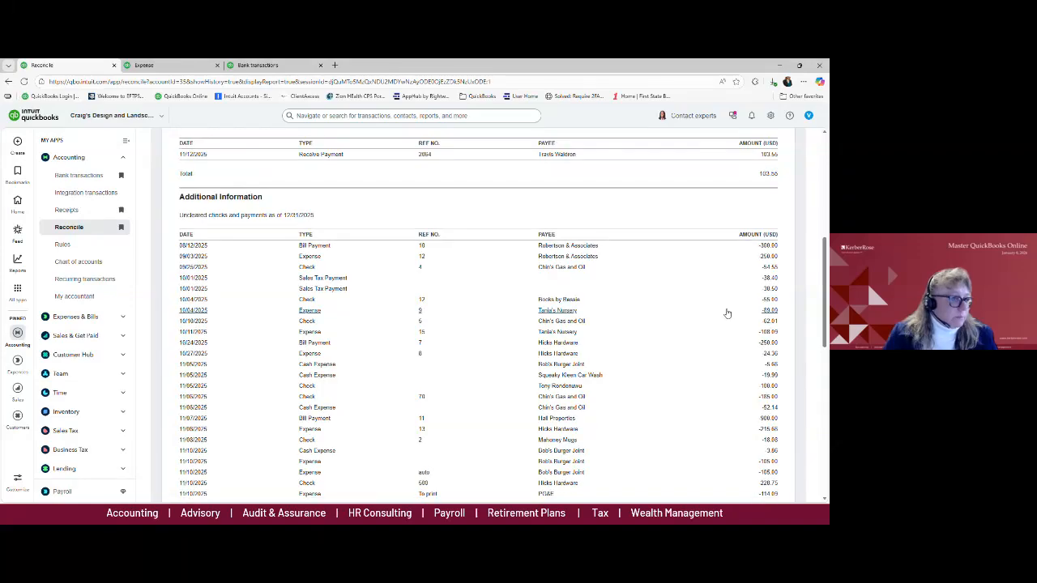
{"action": "scroll", "coordinate": [726, 313], "scroll_direction": "down", "scroll_amount": 8}
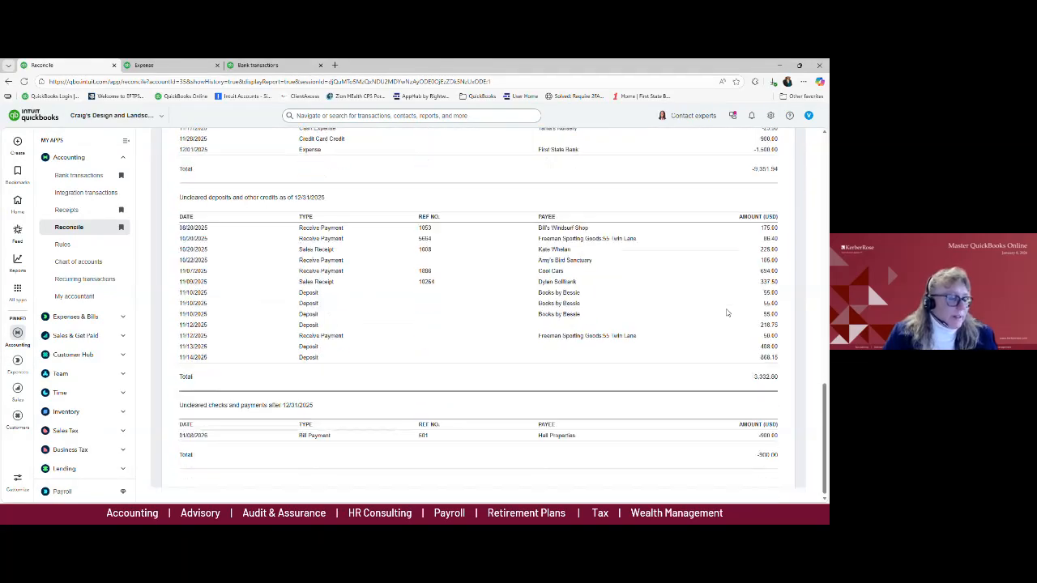
{"action": "scroll", "coordinate": [726, 313], "scroll_direction": "up", "scroll_amount": 20}
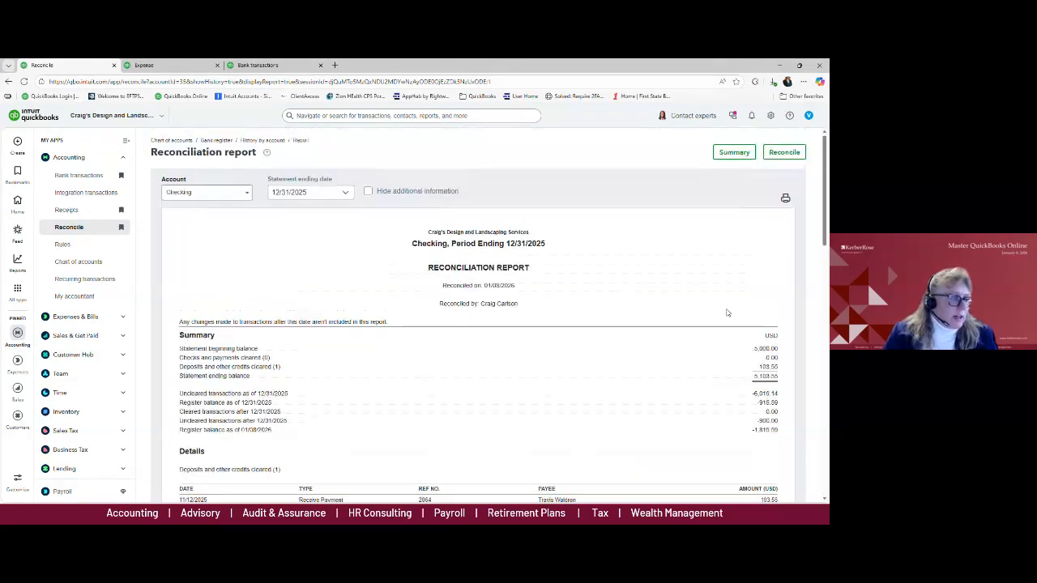
{"action": "left_click", "coordinate": [248, 194]}
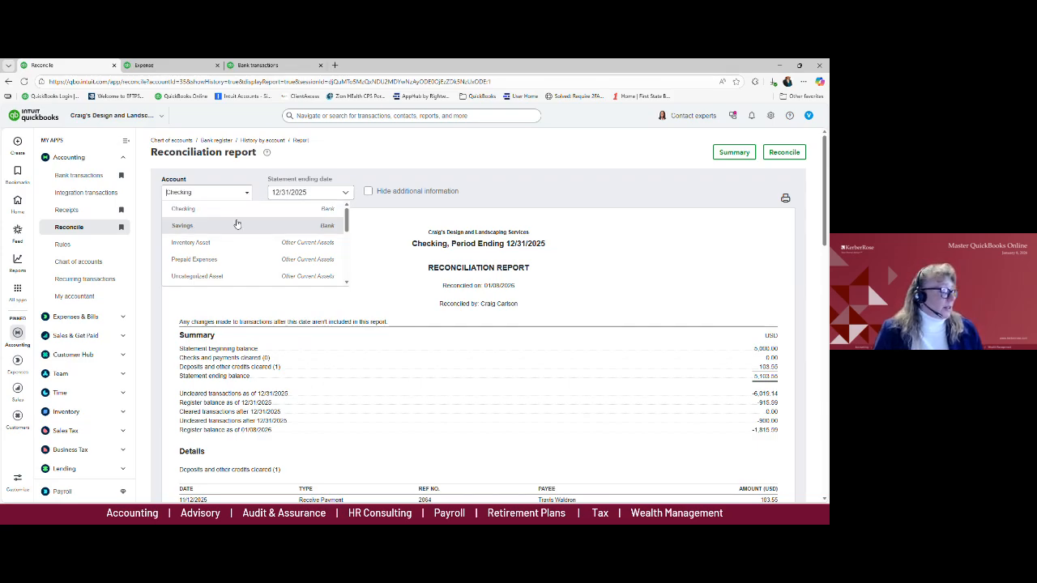
{"action": "scroll", "coordinate": [237, 224], "scroll_direction": "down", "scroll_amount": 2}
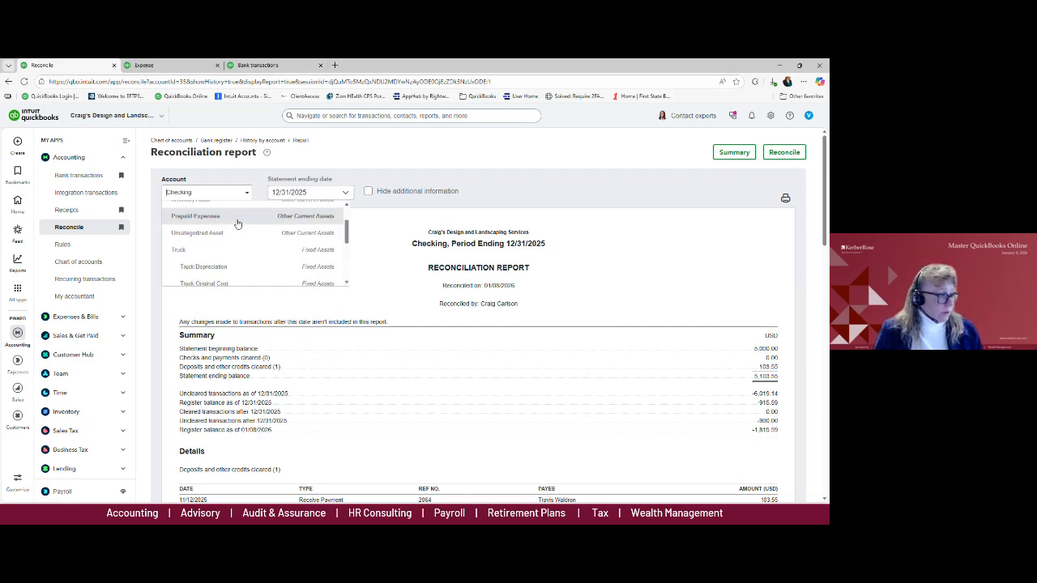
{"action": "scroll", "coordinate": [237, 223], "scroll_direction": "down", "scroll_amount": 1}
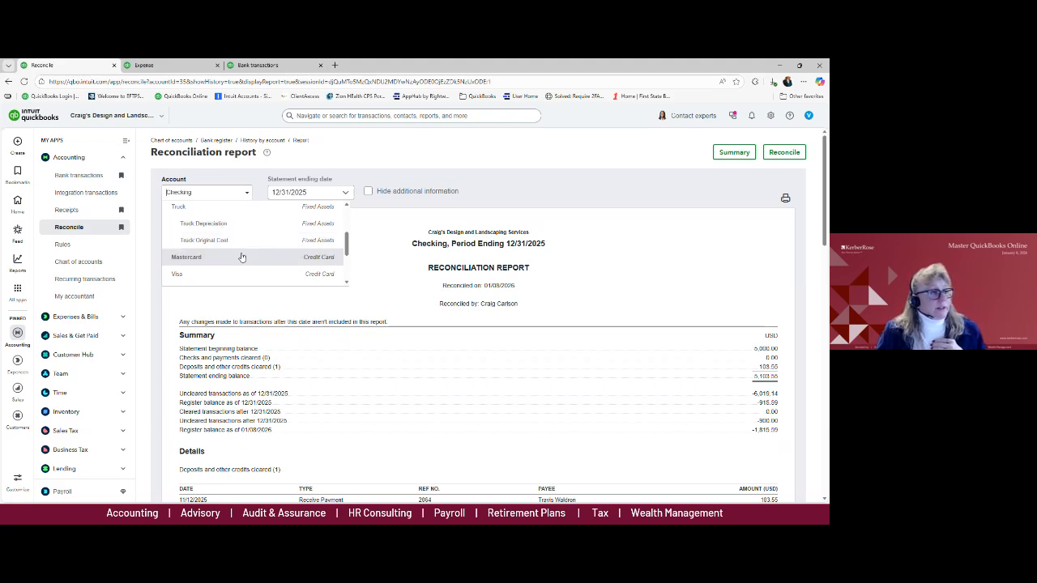
{"action": "left_click", "coordinate": [695, 240]}
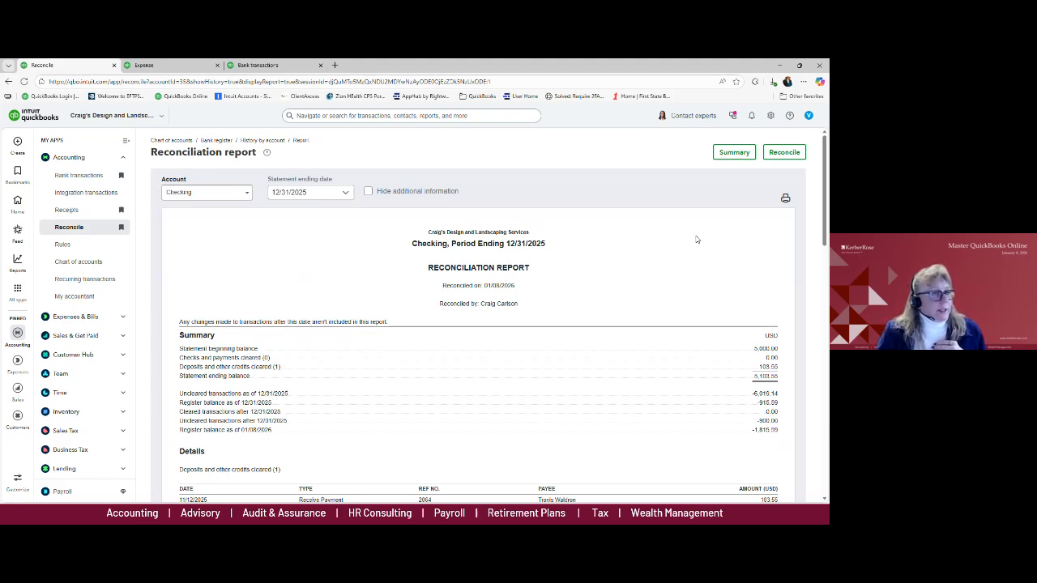
Step: Return to the reconciliation setup and select the Mastercard account, leaving the statement ending balance blank
{"action": "left_click", "coordinate": [784, 152]}
{"action": "left_click", "coordinate": [328, 204]}
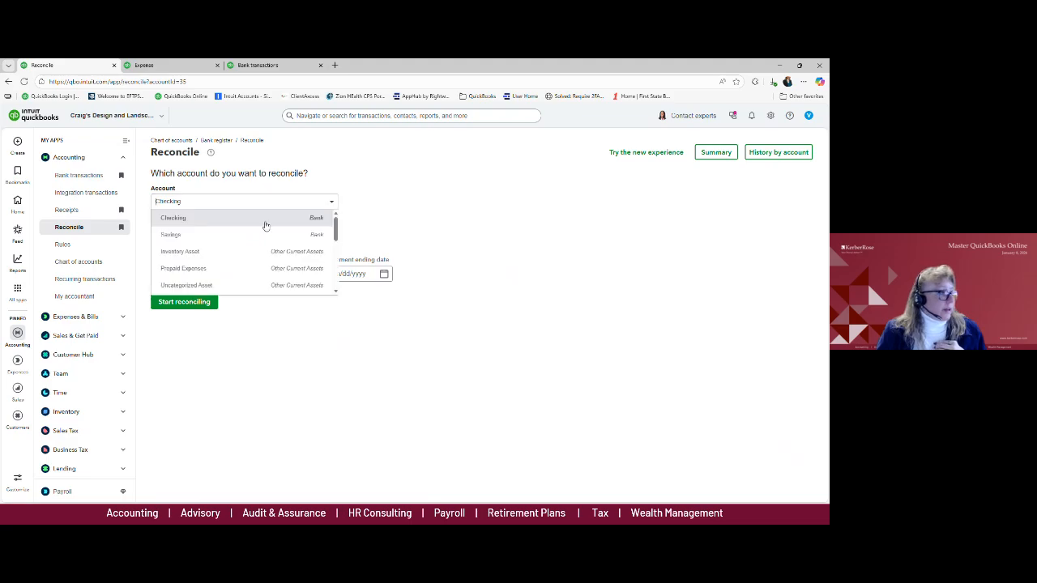
{"action": "scroll", "coordinate": [226, 263], "scroll_direction": "down", "scroll_amount": 5}
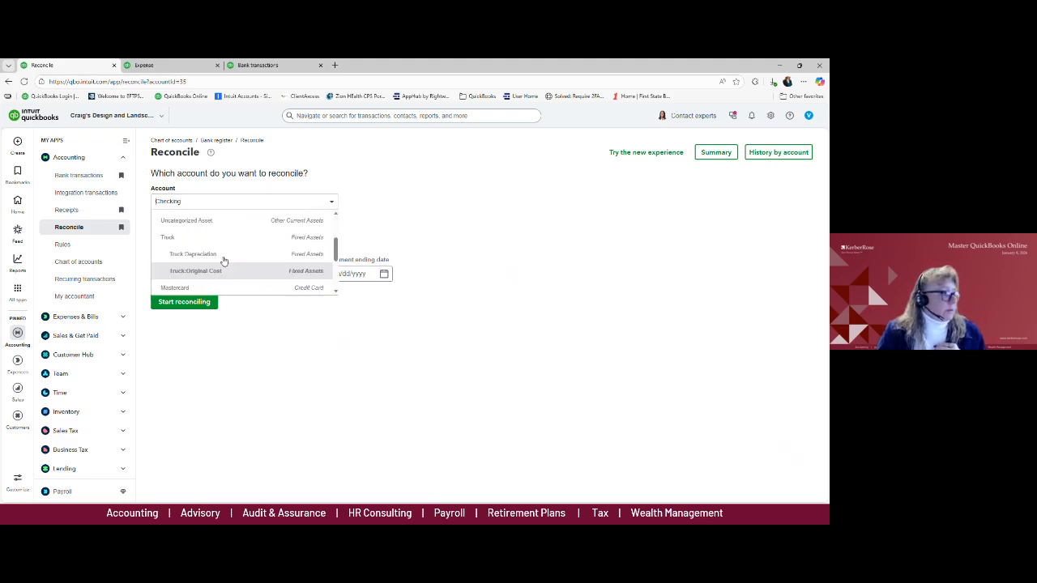
{"action": "left_click", "coordinate": [215, 267]}
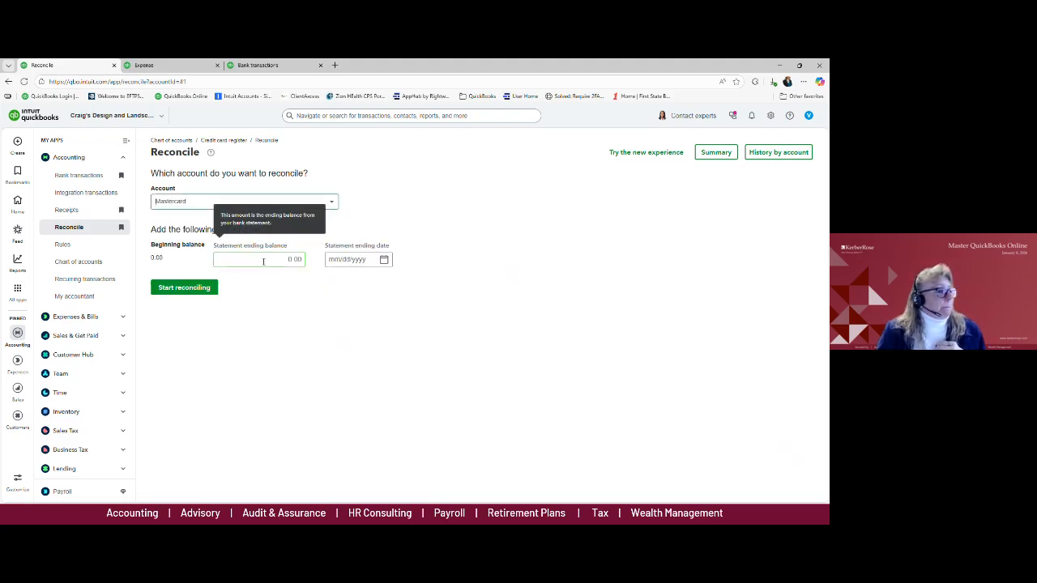
{"action": "left_click", "coordinate": [216, 263]}
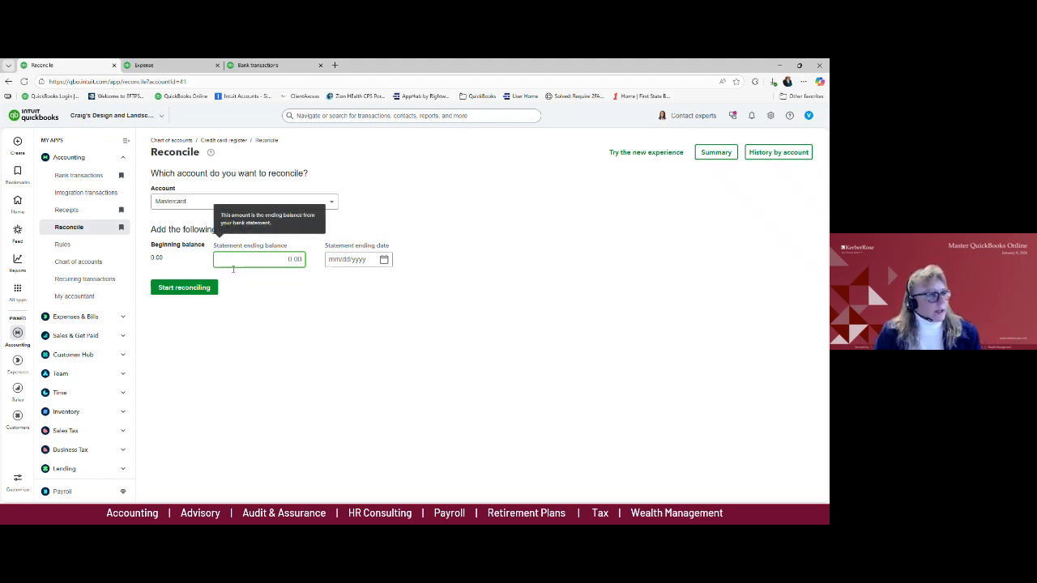
Step: Create a new expense for payee Brosnahan Insurance Agency, keeping Mastercard as the payment account
{"action": "left_click", "coordinate": [25, 145]}
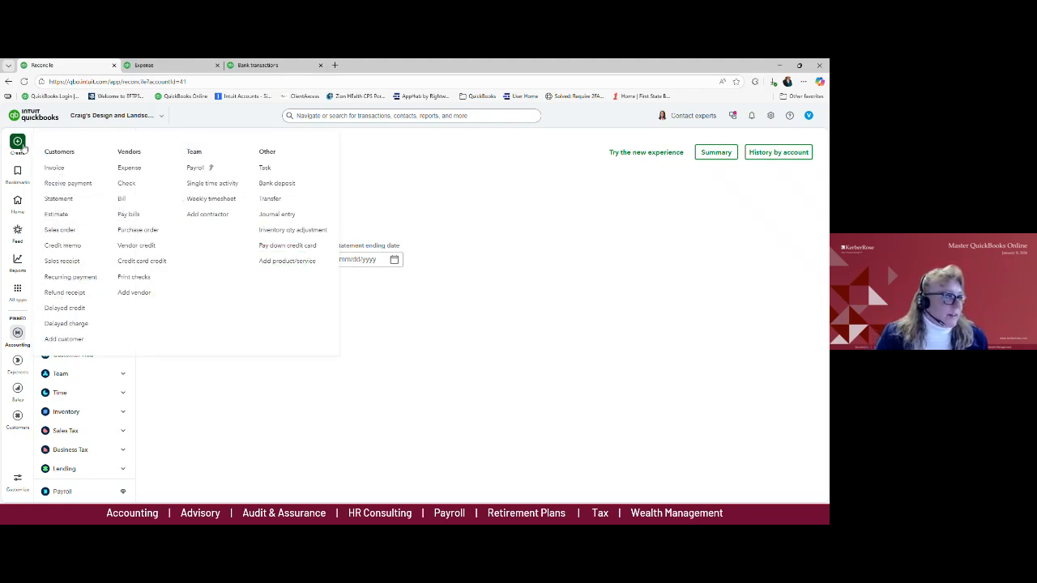
{"action": "left_click", "coordinate": [129, 169]}
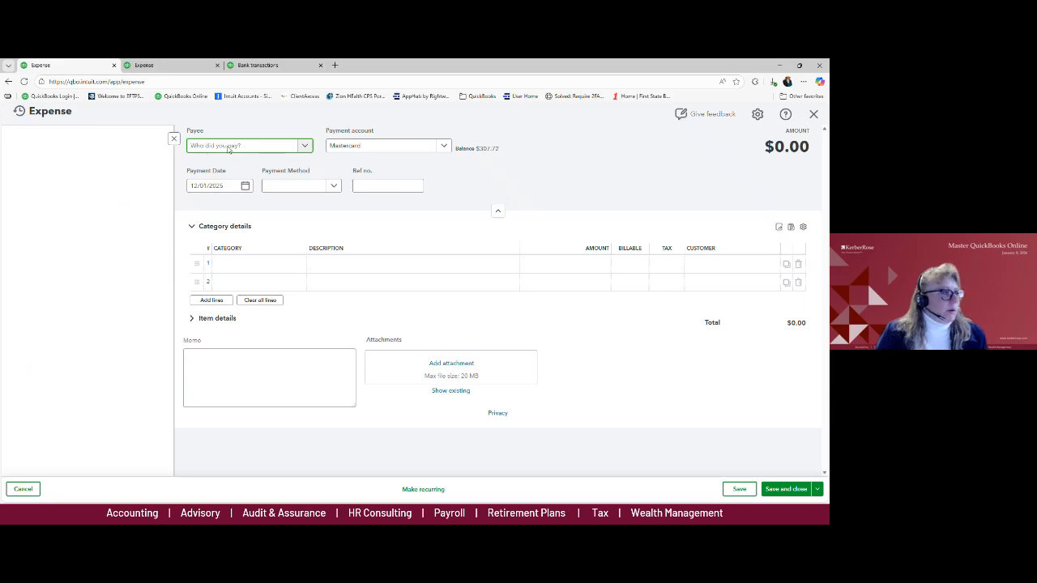
{"action": "left_click", "coordinate": [229, 147]}
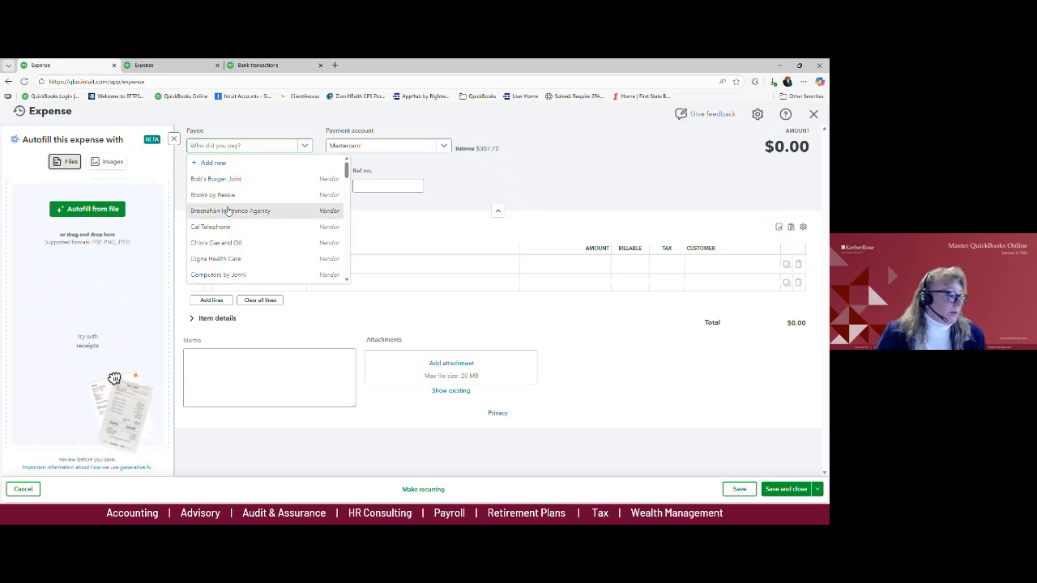
{"action": "left_click", "coordinate": [228, 211]}
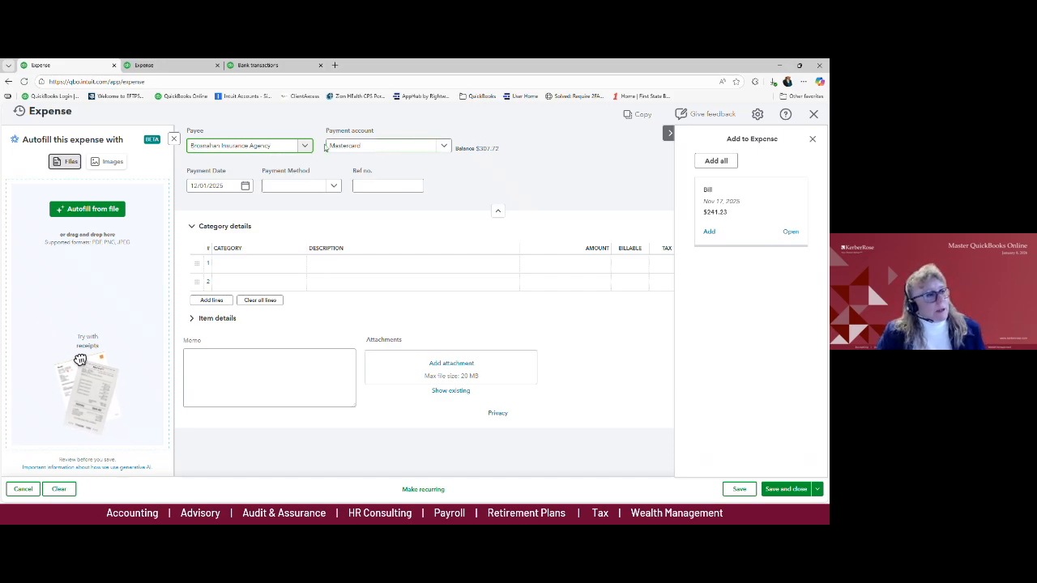
{"action": "left_click", "coordinate": [443, 146]}
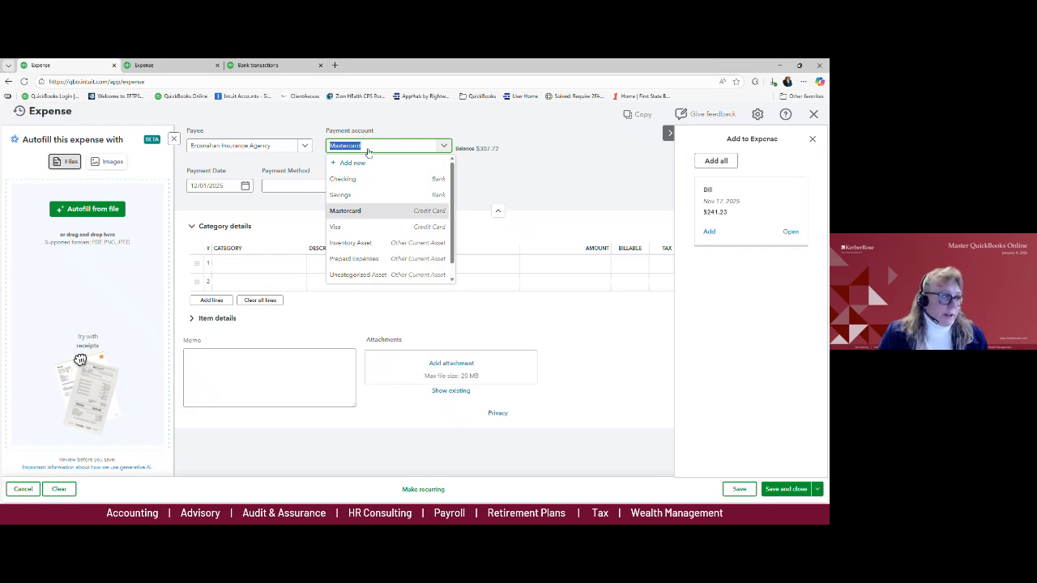
{"action": "left_click", "coordinate": [504, 156]}
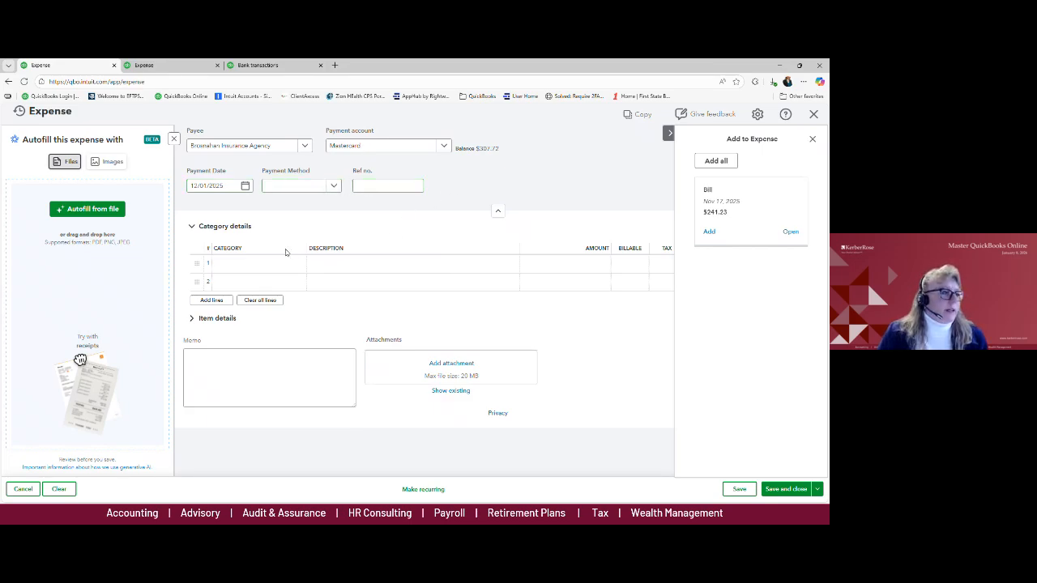
Step: Categorize the first expense line as Supplies with an amount of 50.00, and dismiss the suggested bill without adding it
{"action": "left_click", "coordinate": [258, 268]}
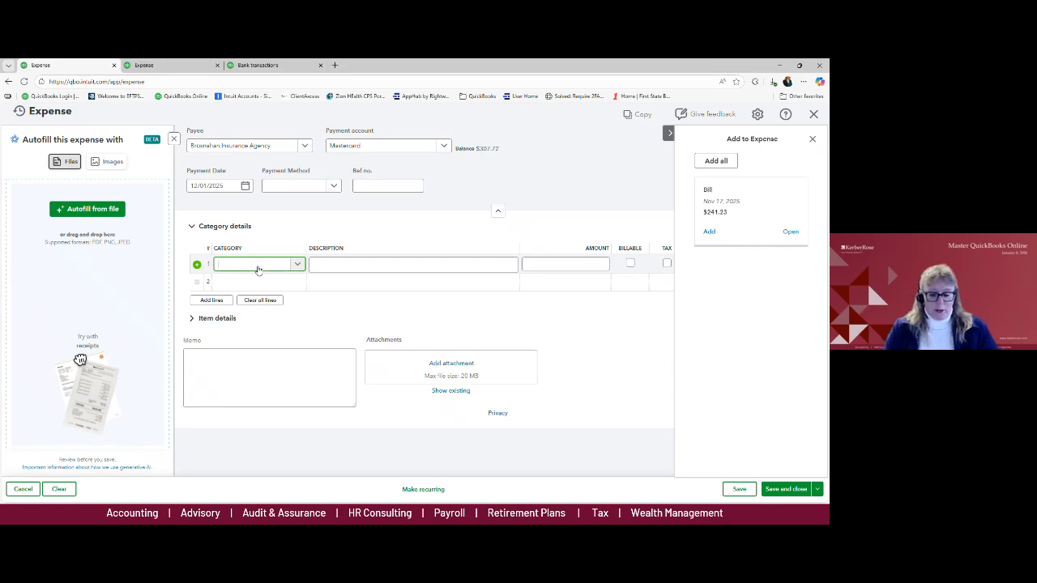
{"action": "type", "text": "su"}
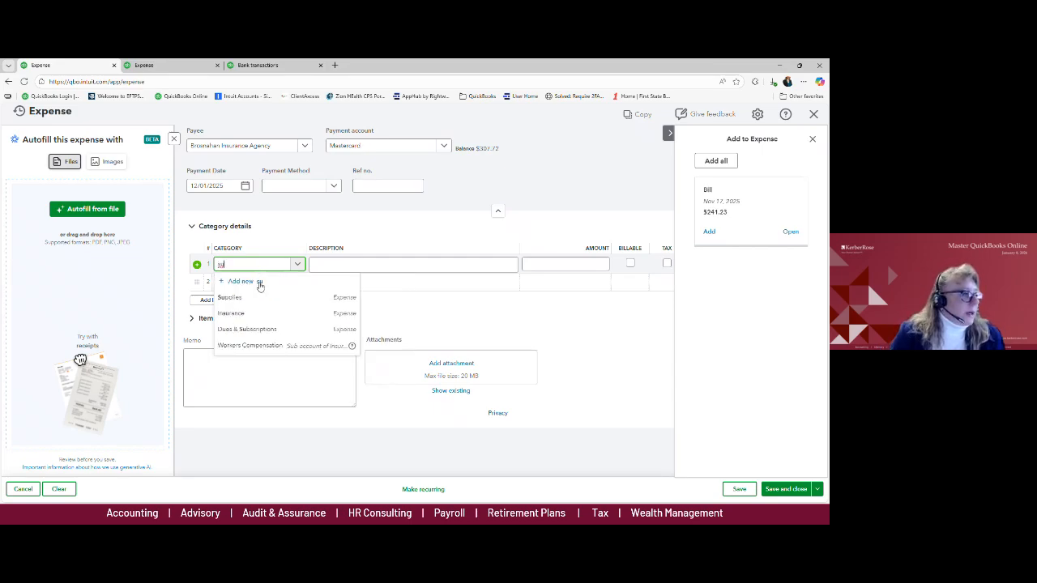
{"action": "left_click", "coordinate": [261, 296]}
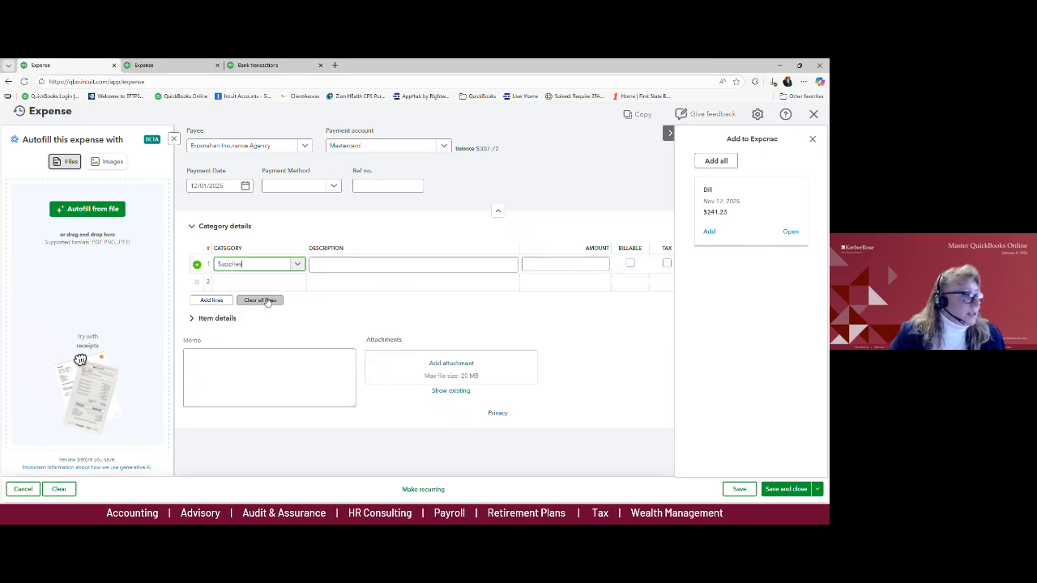
{"action": "left_click", "coordinate": [327, 267]}
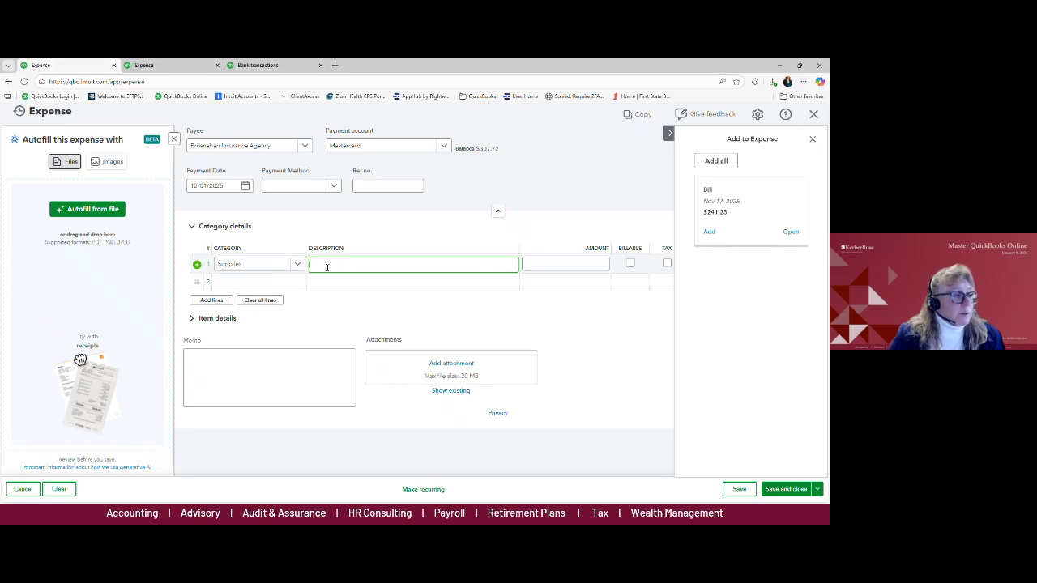
{"action": "left_click", "coordinate": [532, 264]}
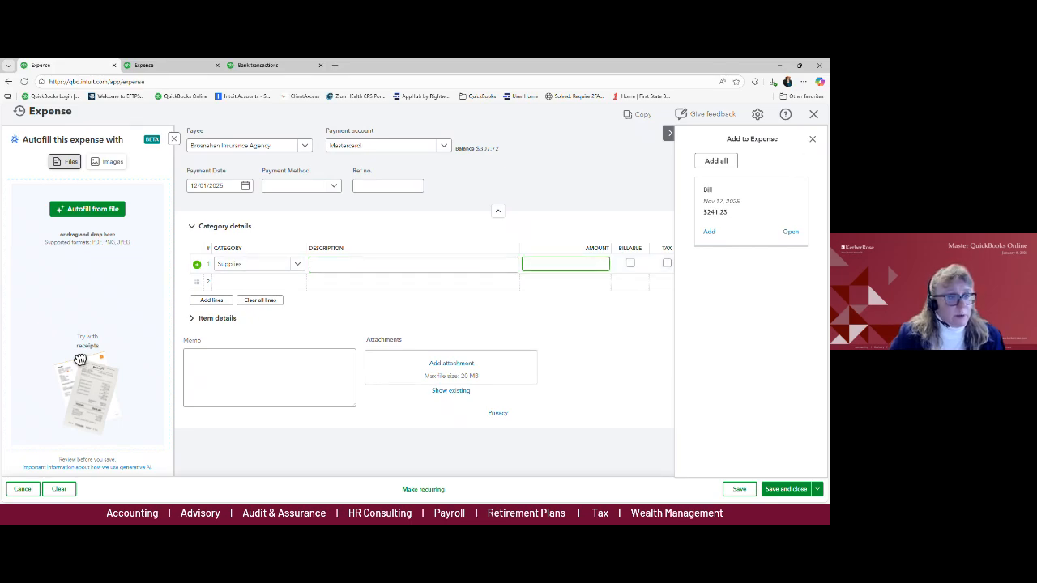
{"action": "left_click", "coordinate": [812, 140]}
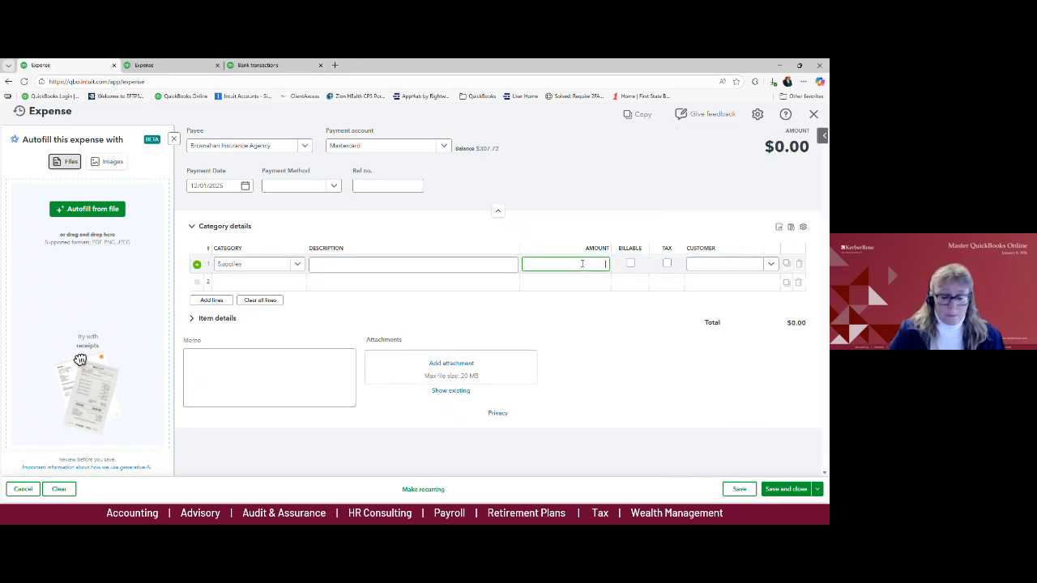
{"action": "type", "text": "50.00"}
{"action": "key", "text": "Tab"}
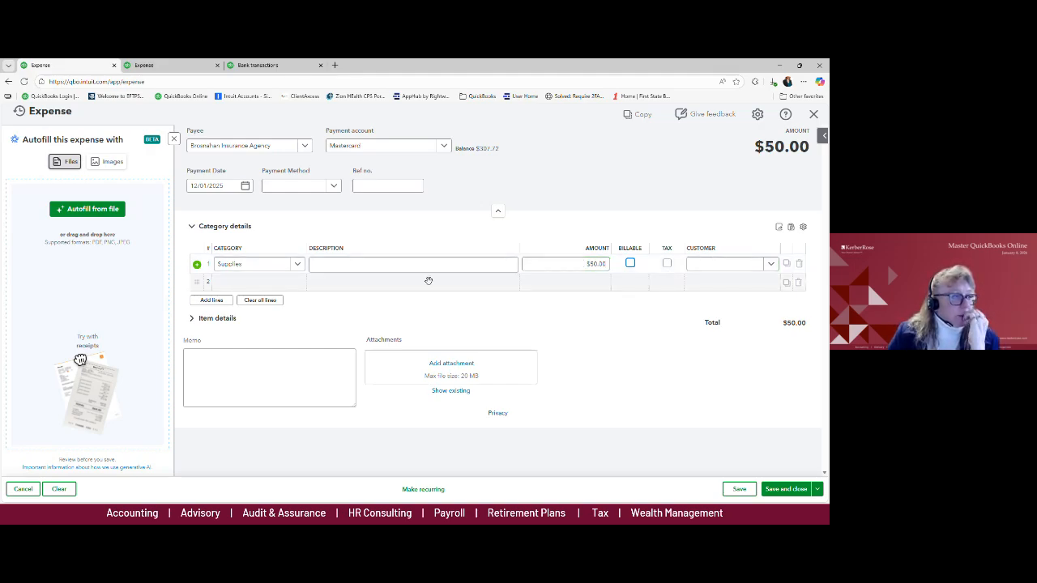
{"action": "left_click", "coordinate": [244, 365]}
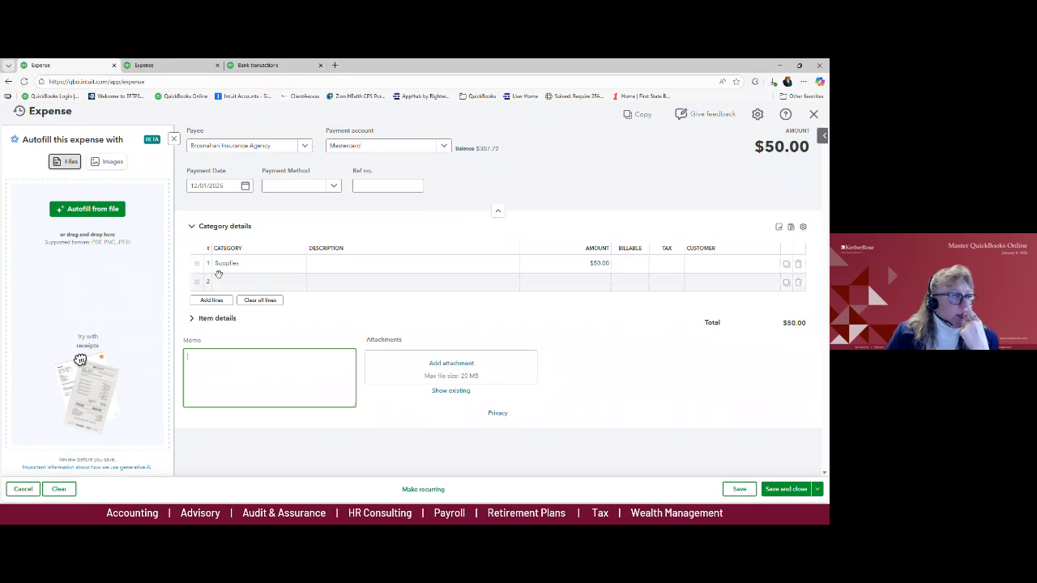
{"action": "left_click", "coordinate": [244, 281]}
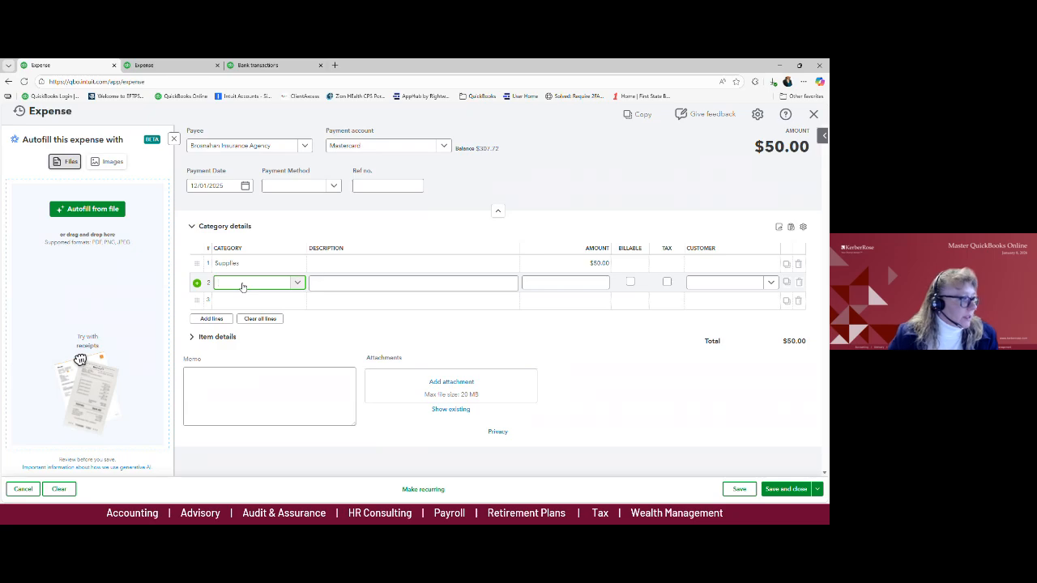
{"action": "left_click", "coordinate": [242, 283]}
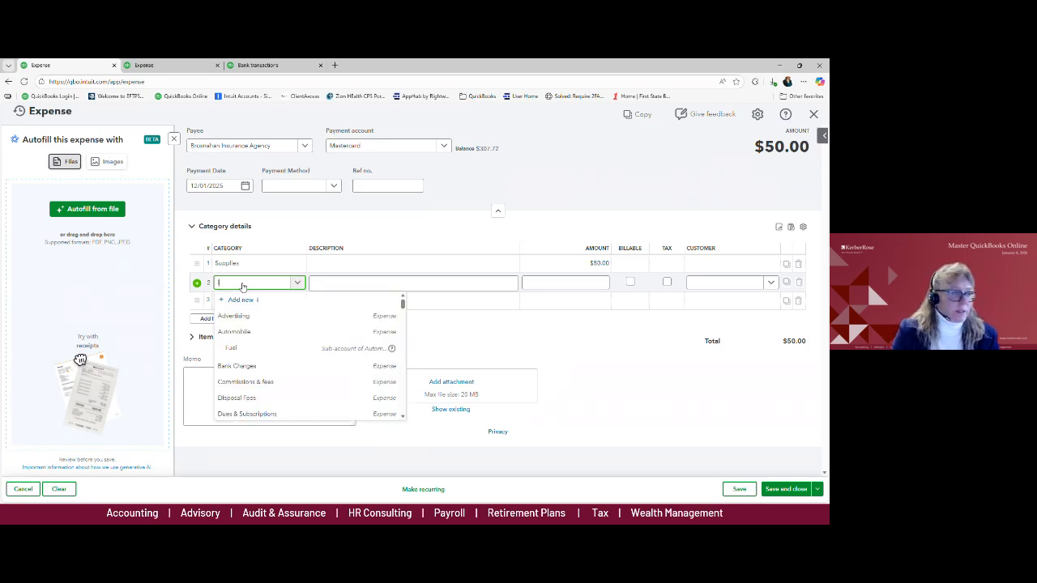
{"action": "type", "text": "ins"}
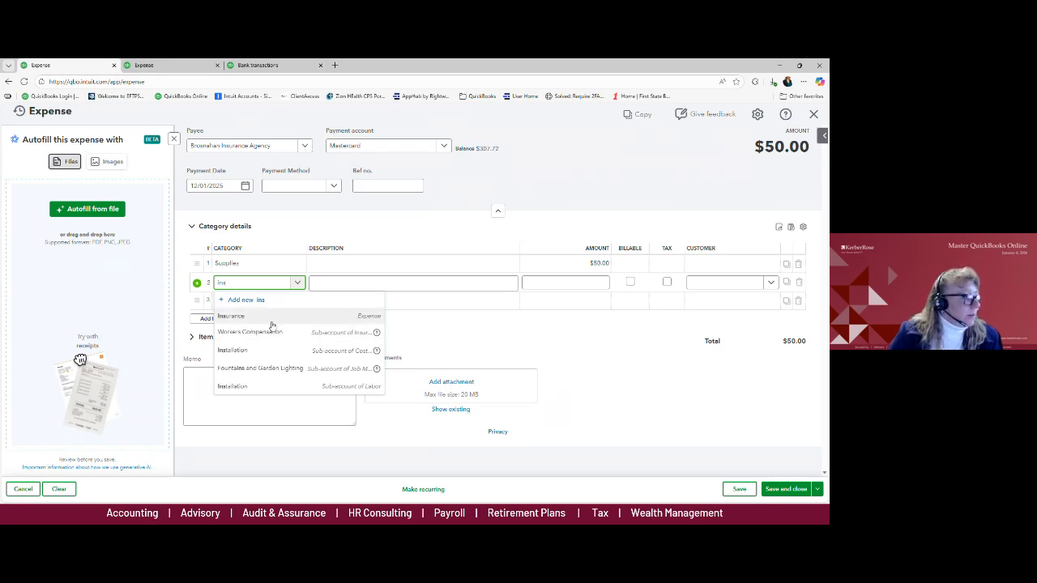
{"action": "left_click", "coordinate": [556, 263]}
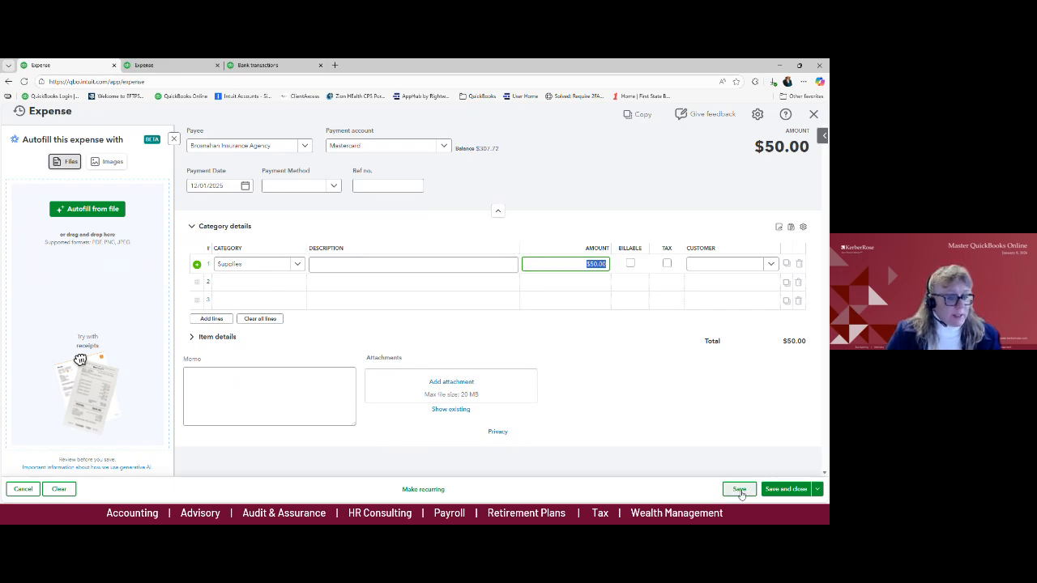
Step: Save the Brosnahan Insurance Agency expense and open a new blank expense form
{"action": "left_click", "coordinate": [739, 490]}
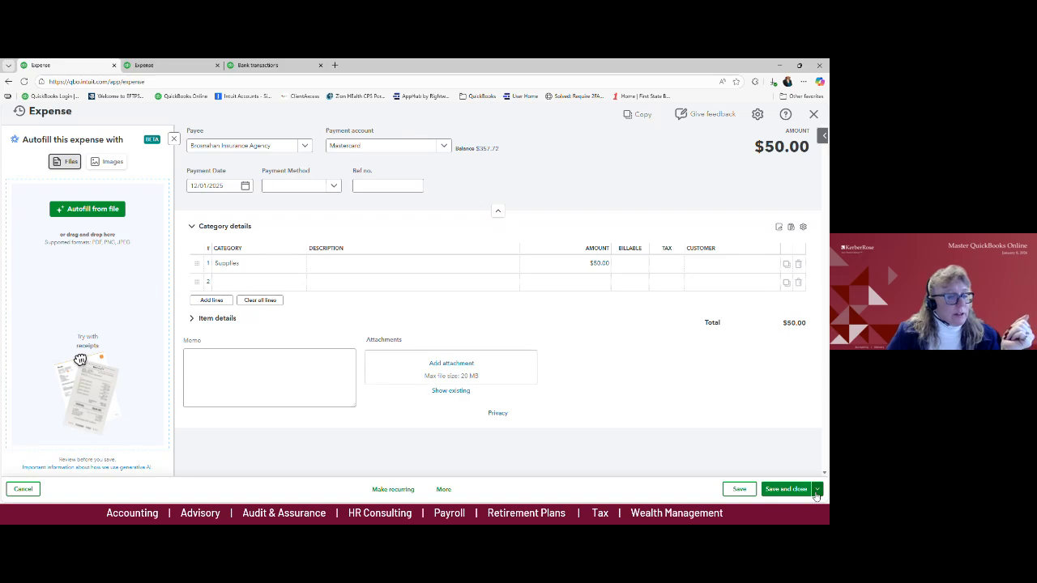
{"action": "left_click", "coordinate": [817, 492]}
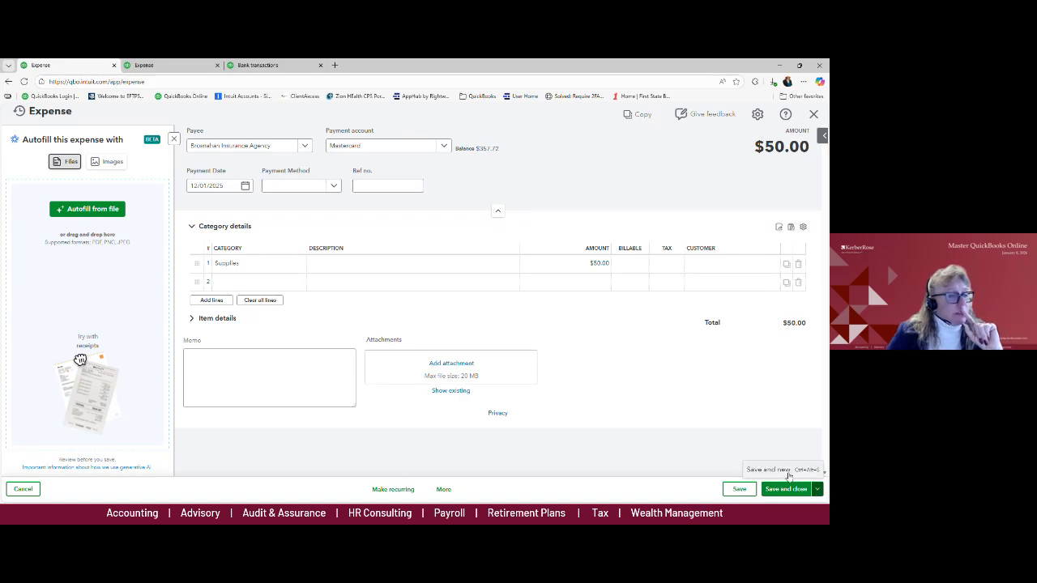
{"action": "left_click", "coordinate": [779, 470]}
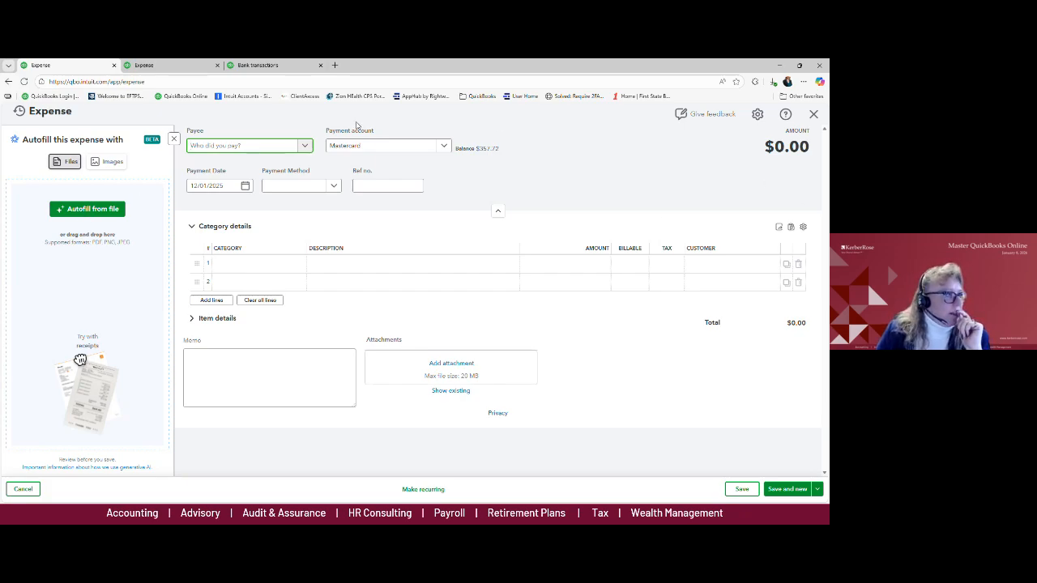
Step: View the list of recent expenses and close the blank expense form without recording another expense
{"action": "left_click", "coordinate": [20, 114]}
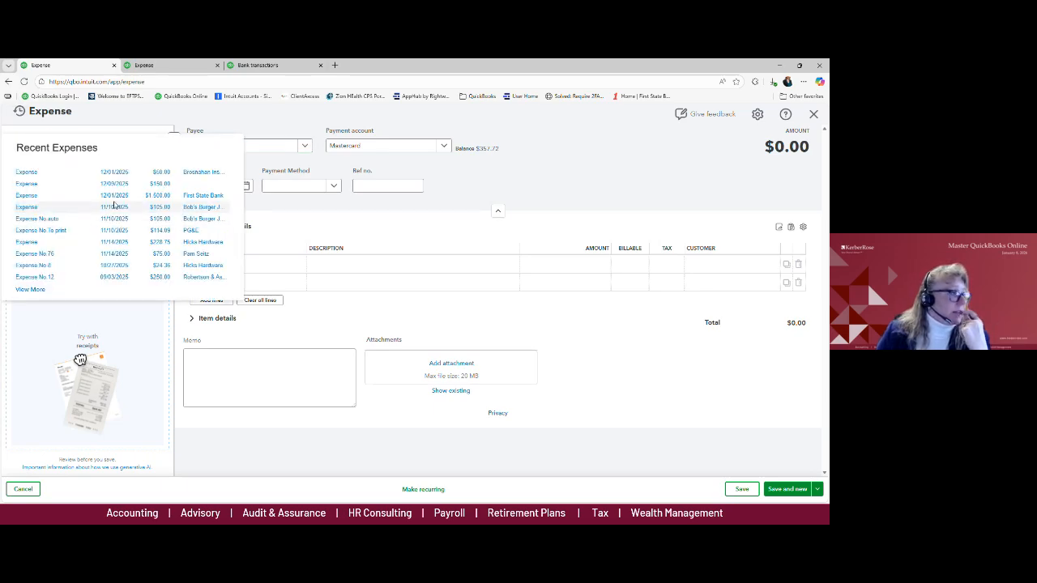
{"action": "left_click", "coordinate": [609, 162]}
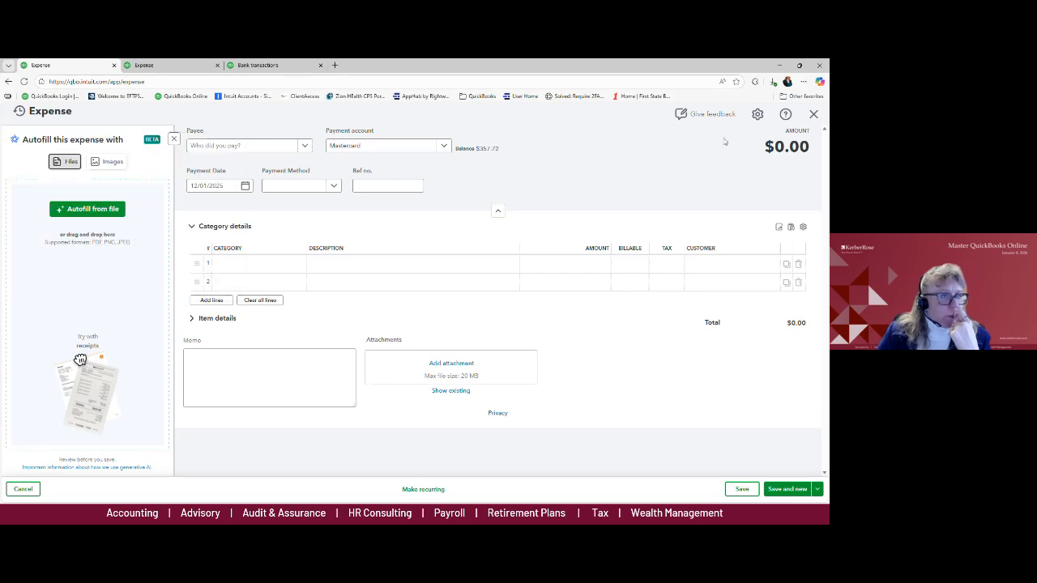
{"action": "left_click", "coordinate": [814, 115]}
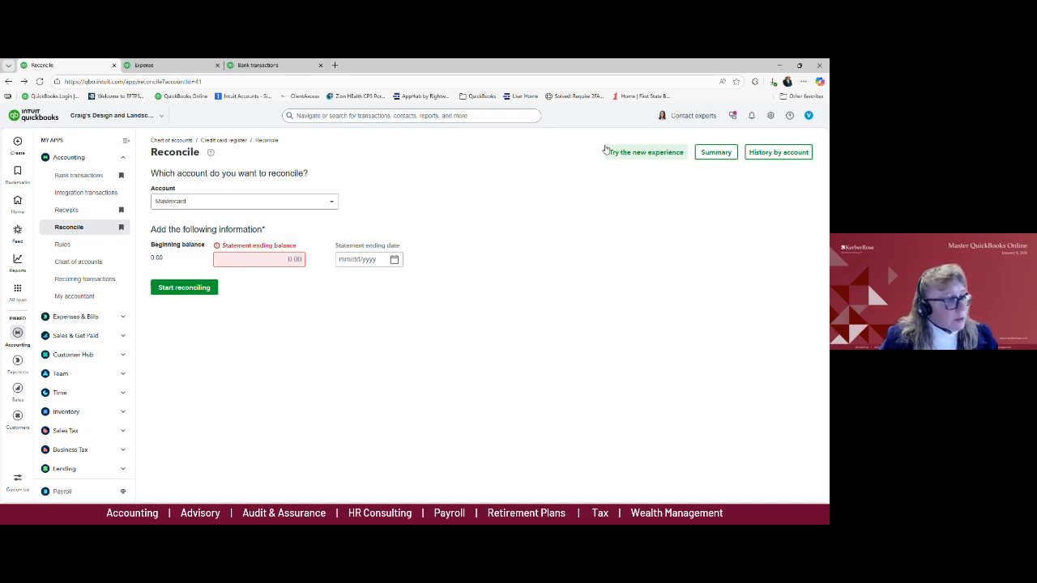
{"action": "left_click", "coordinate": [17, 141]}
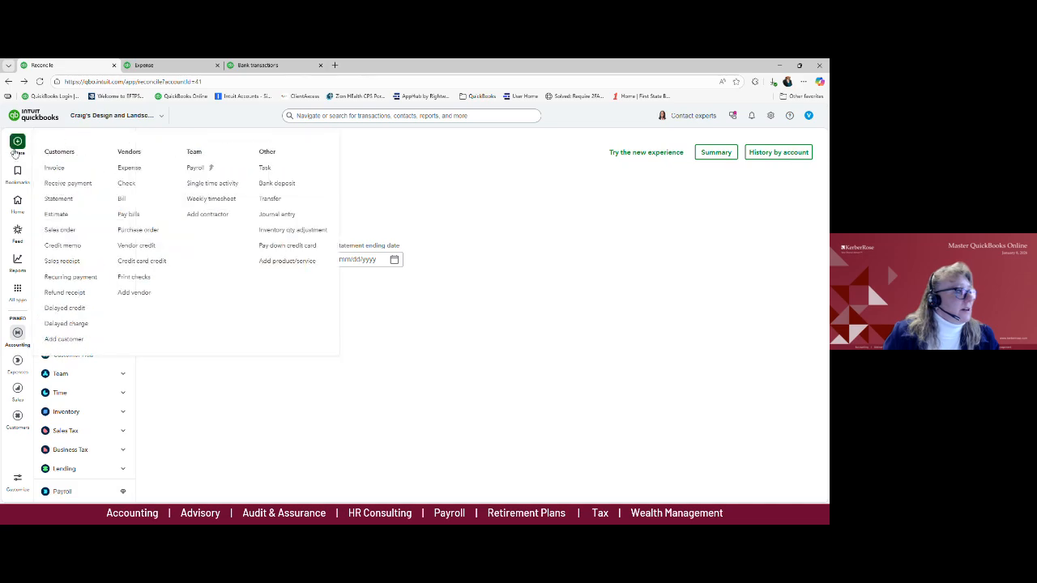
{"action": "left_click", "coordinate": [133, 170]}
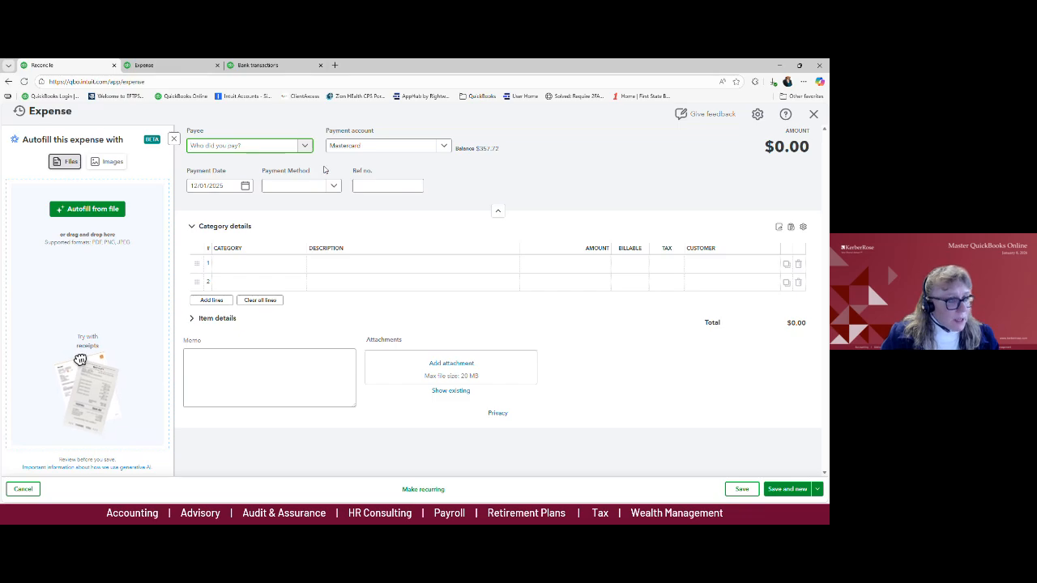
{"action": "left_click", "coordinate": [813, 115]}
Step: Start a new credit card paydown for the Mastercard account, leaving the optional payee blank
{"action": "left_click", "coordinate": [17, 143]}
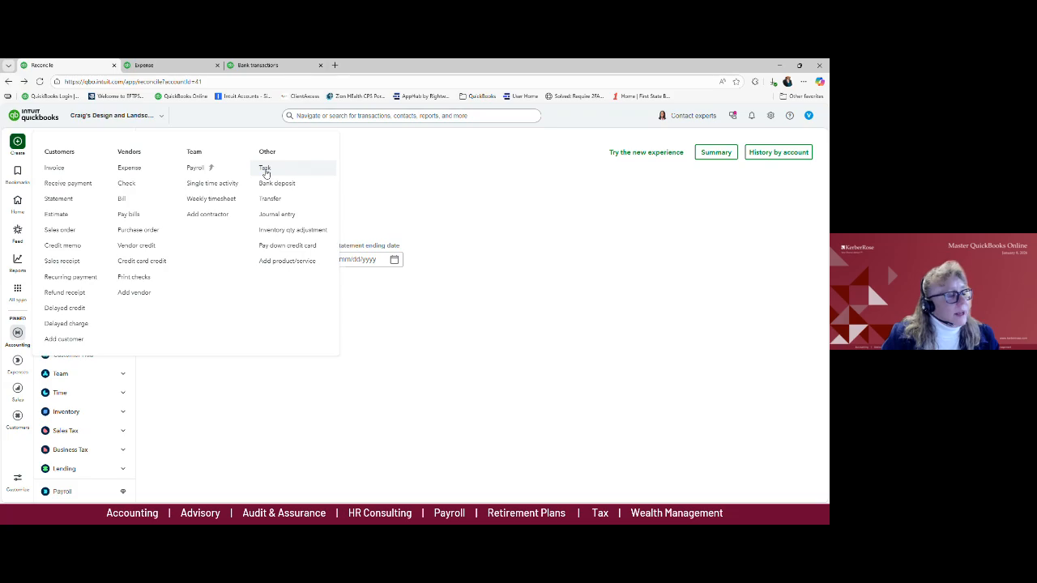
{"action": "left_click", "coordinate": [296, 246]}
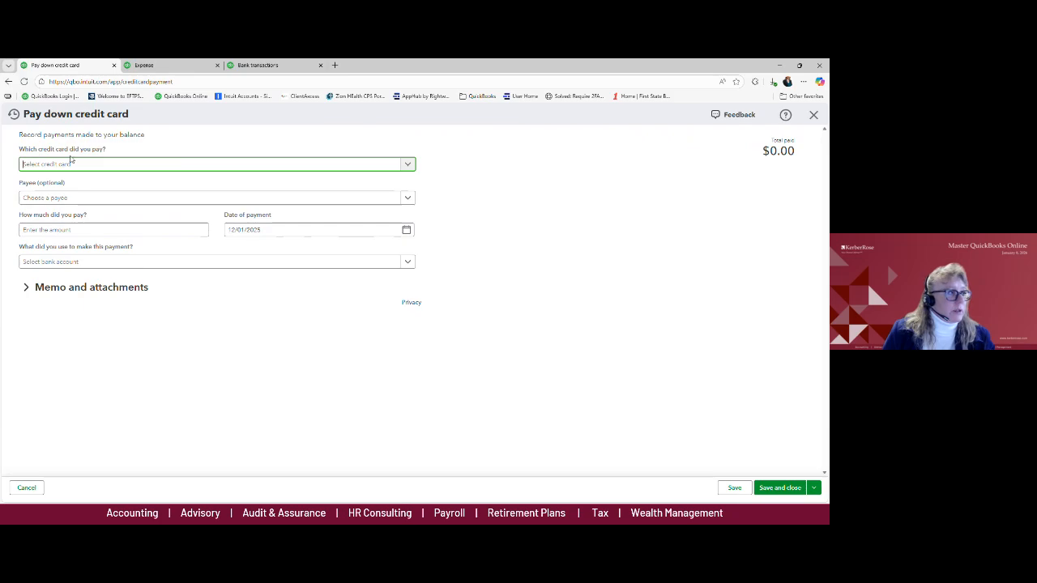
{"action": "left_click", "coordinate": [408, 166]}
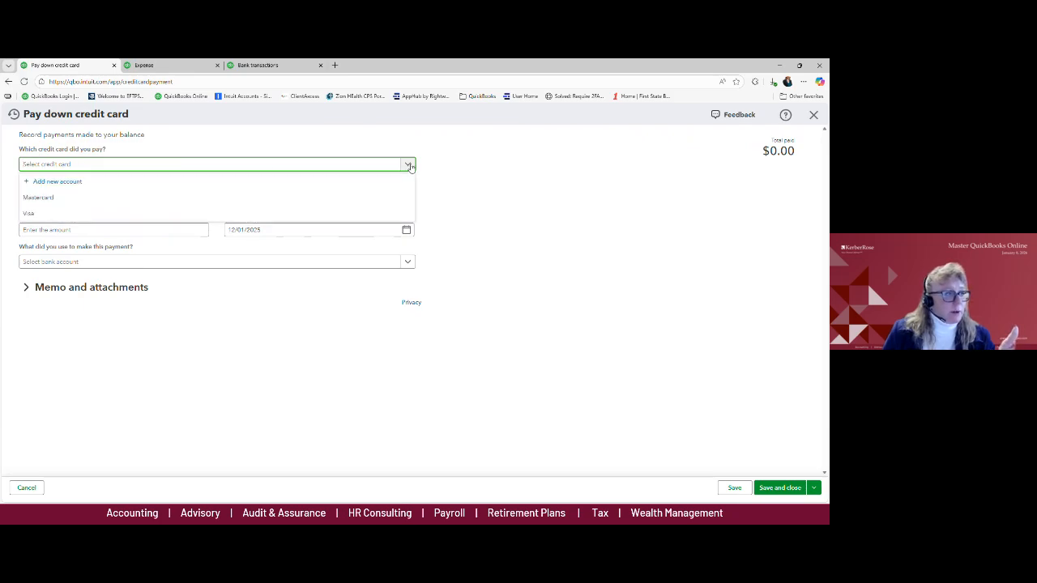
{"action": "left_click", "coordinate": [73, 198]}
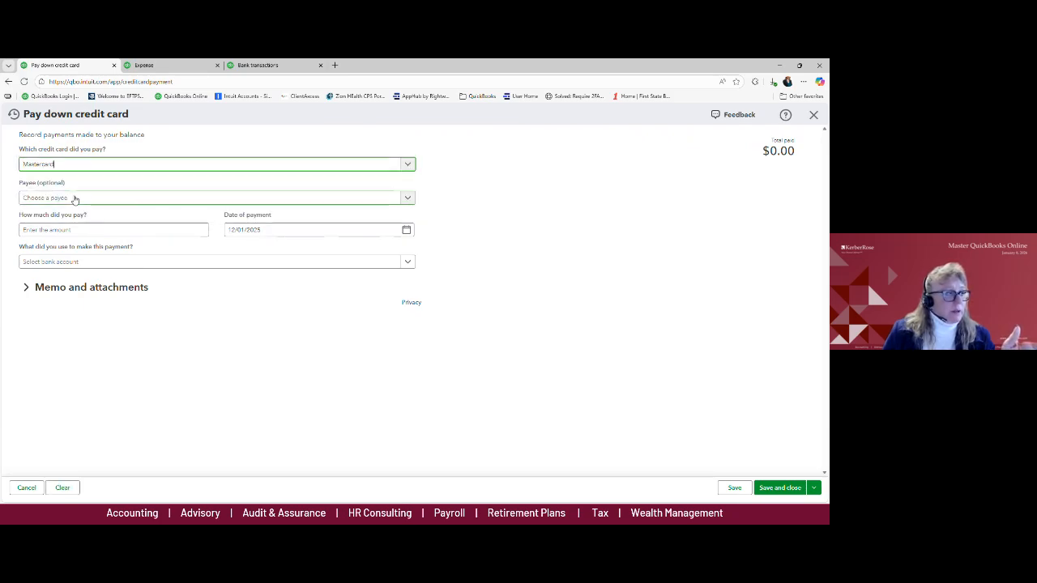
{"action": "left_click", "coordinate": [74, 199]}
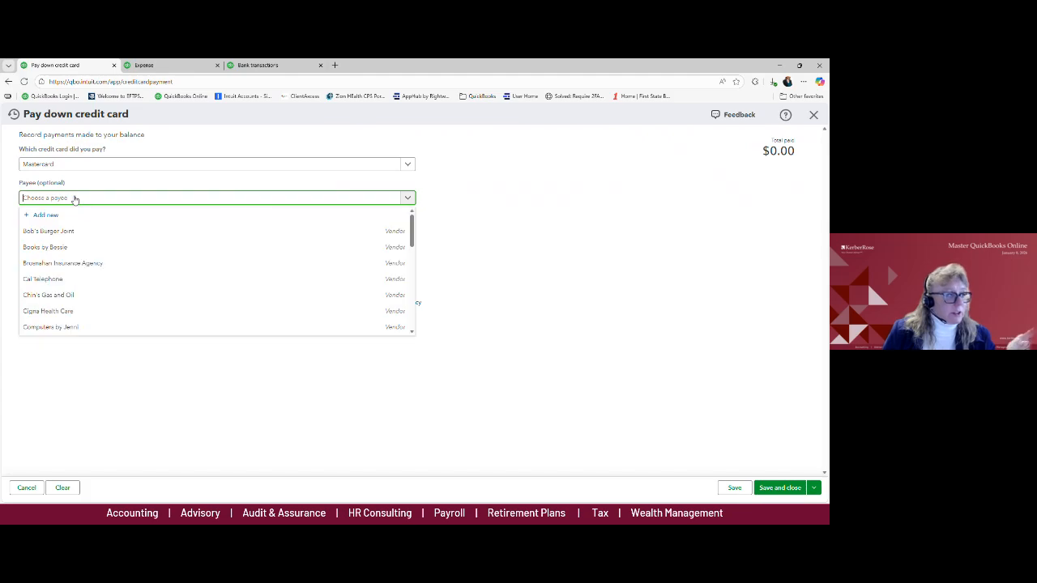
{"action": "left_click", "coordinate": [436, 203]}
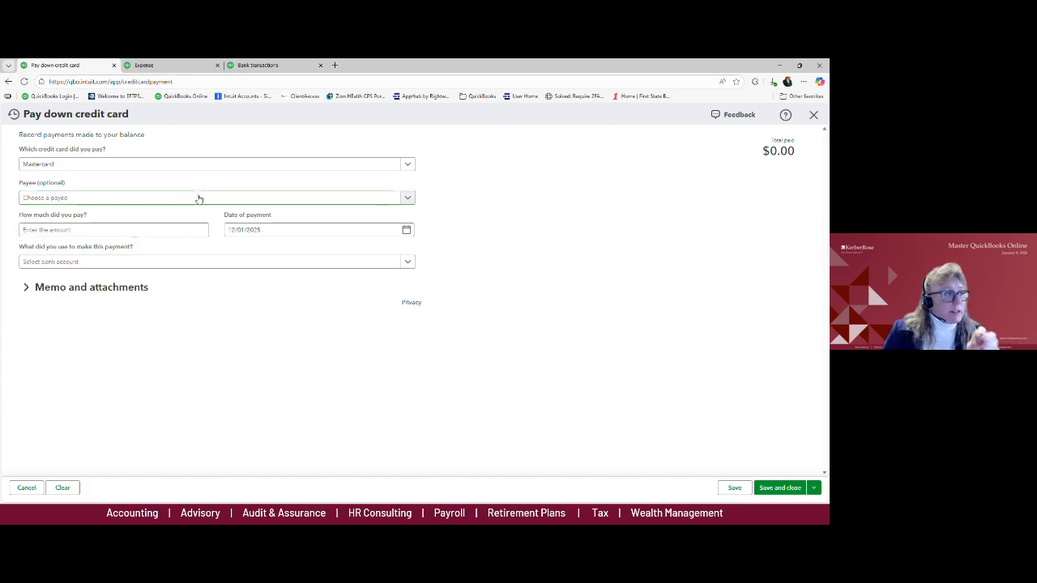
Step: Set the credit card payment amount to 5,000.00, keep the date 12/01/2025, and pay it from Checking
{"action": "left_click", "coordinate": [129, 228]}
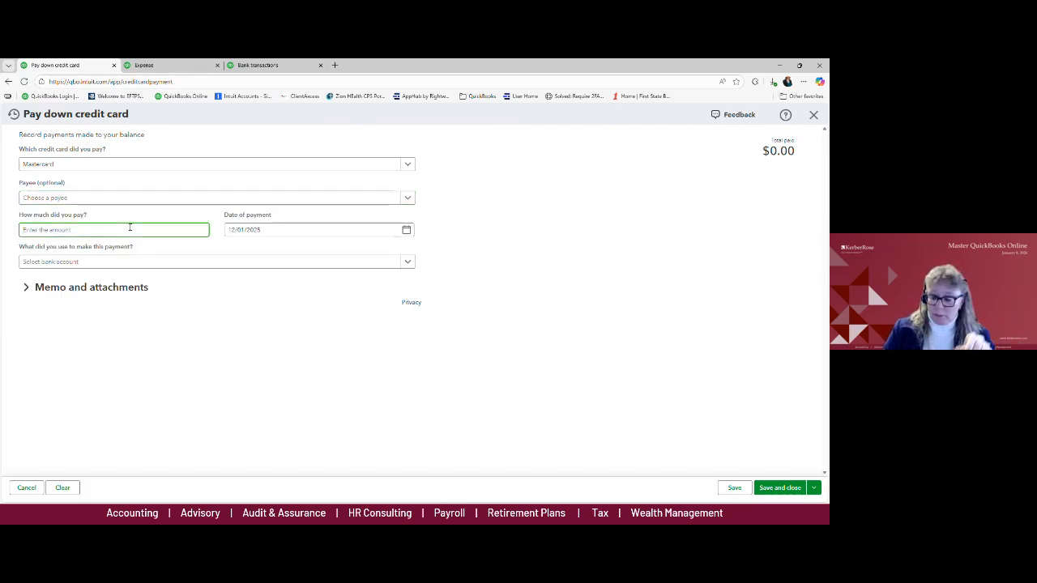
{"action": "type", "text": "5000"}
{"action": "key", "text": "Tab"}
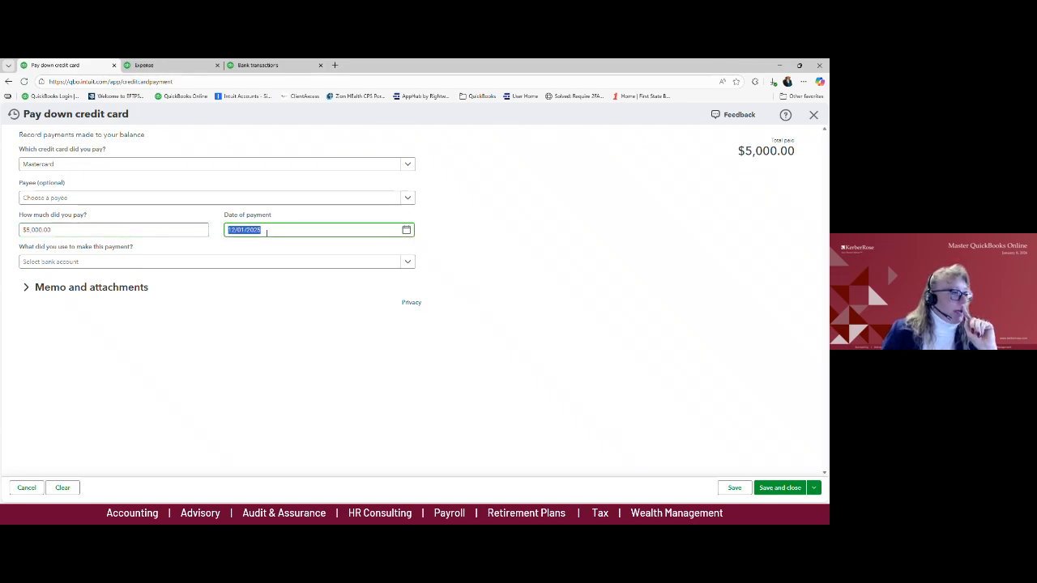
{"action": "left_click", "coordinate": [405, 261]}
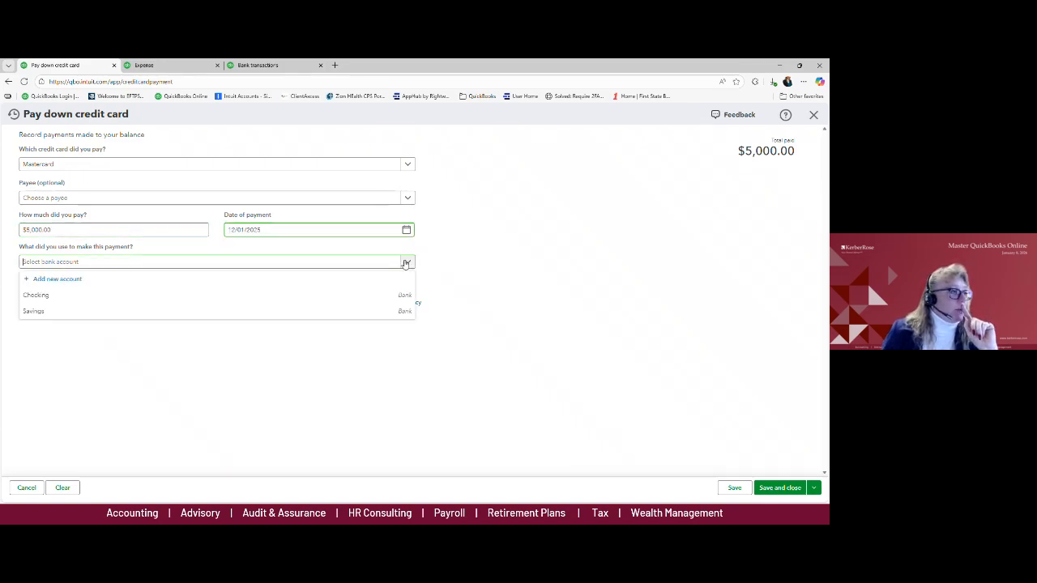
{"action": "left_click", "coordinate": [41, 296]}
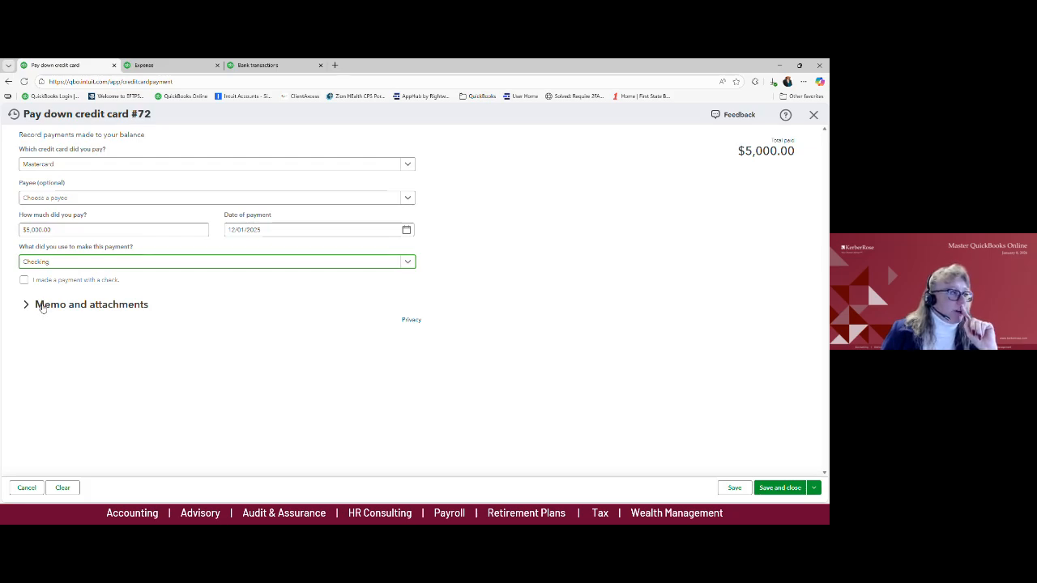
Step: Expand the memo and attachments section, leave it empty, and save and close the Mastercard payment
{"action": "left_click", "coordinate": [43, 306]}
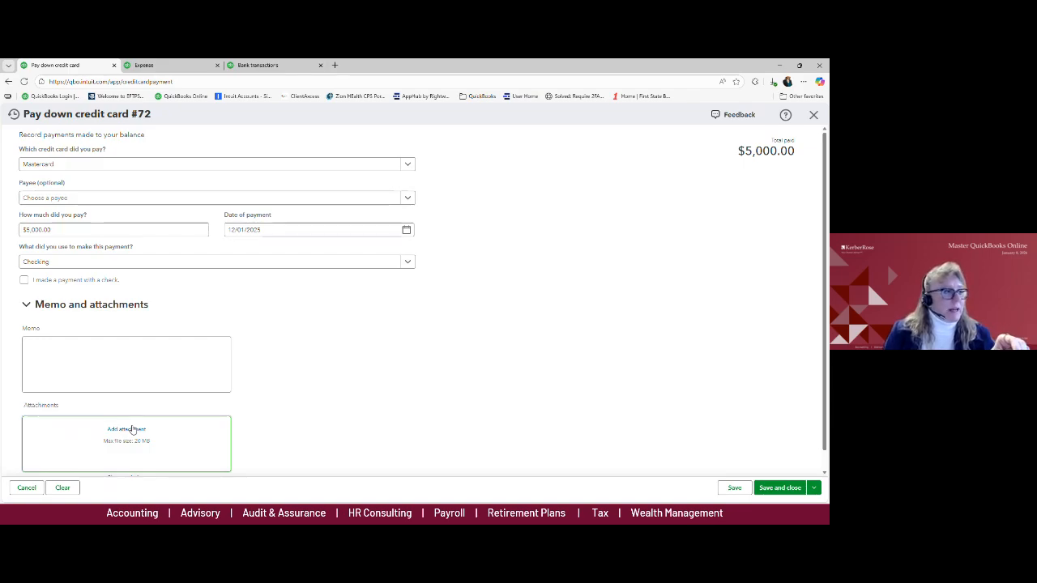
{"action": "left_click", "coordinate": [50, 230]}
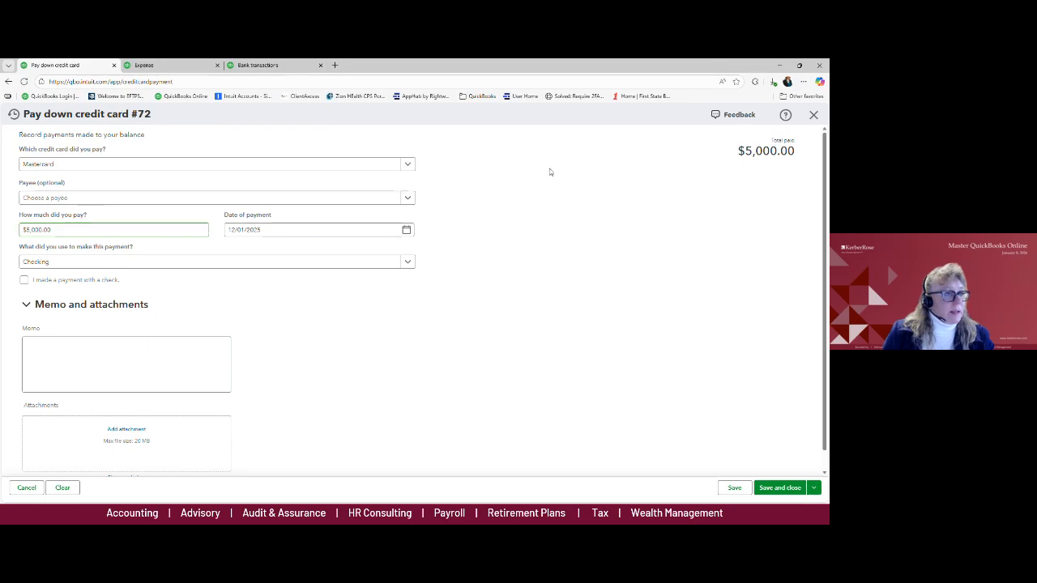
{"action": "left_click", "coordinate": [792, 491]}
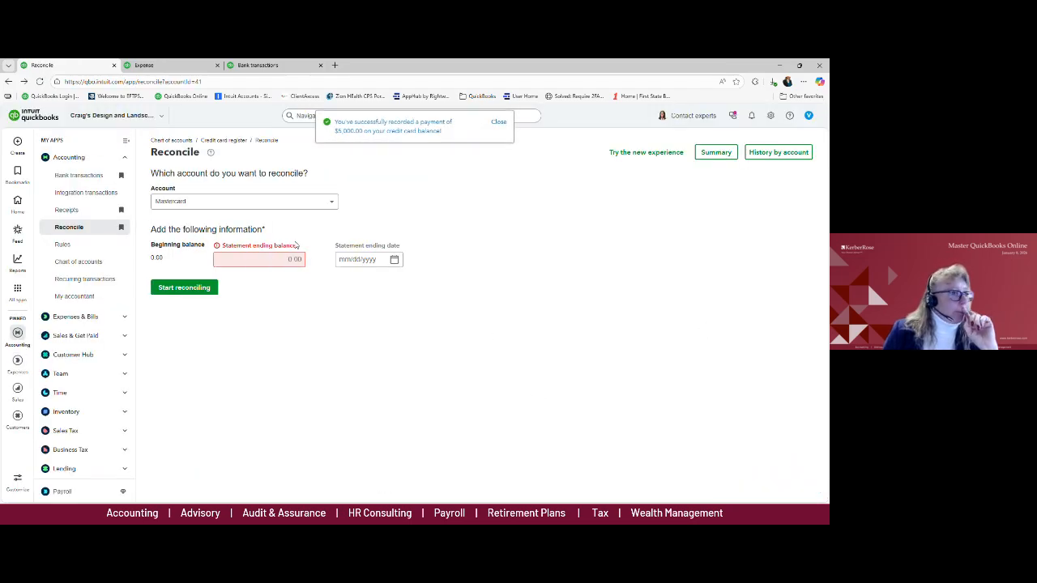
Step: Start reconciling Mastercard with a statement ending balance of 5,000.00 and a statement ending date of 12/31/2025
{"action": "left_click", "coordinate": [770, 116]}
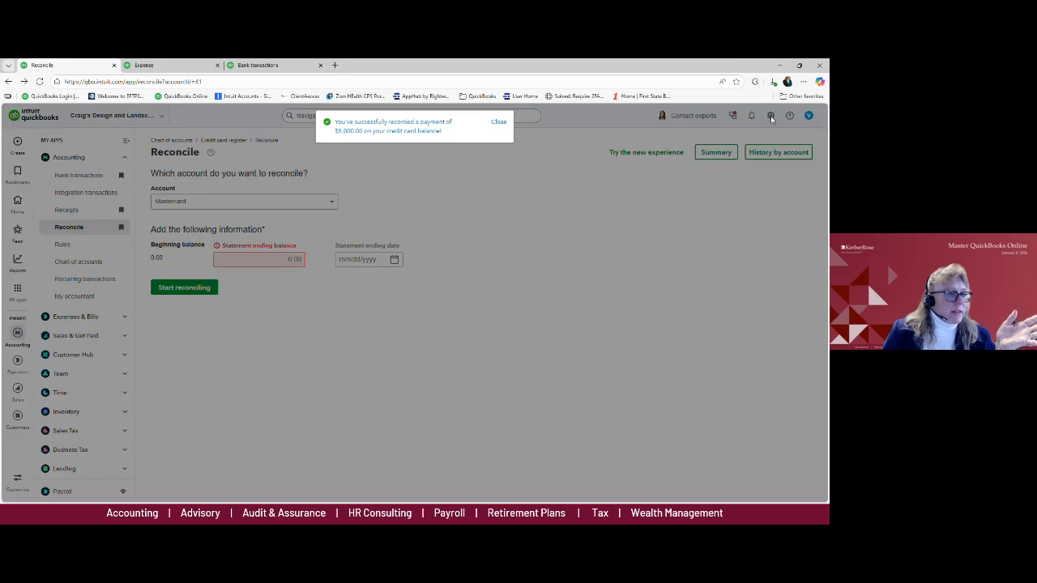
{"action": "left_click", "coordinate": [640, 228]}
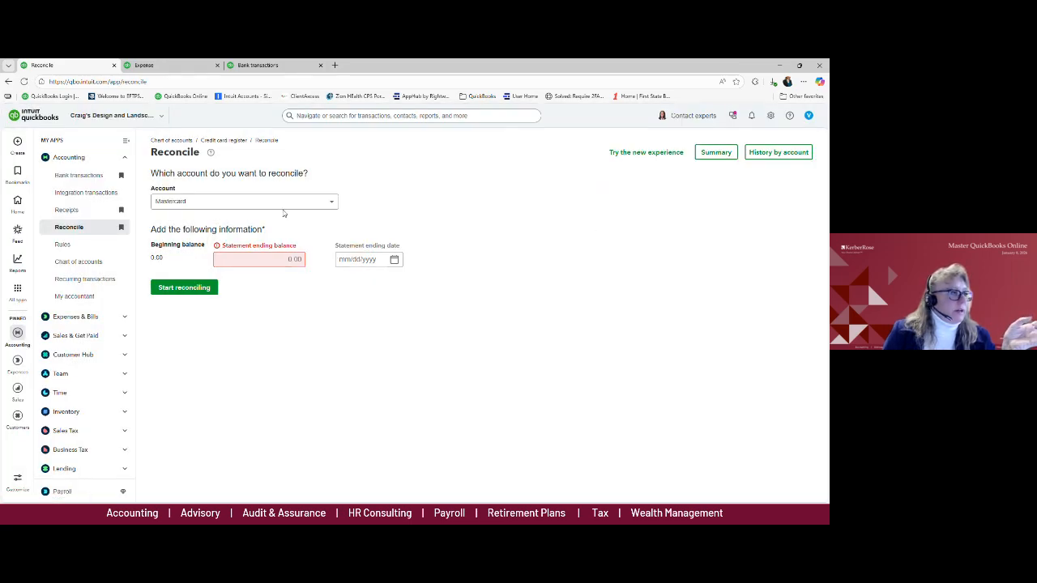
{"action": "left_click", "coordinate": [278, 260]}
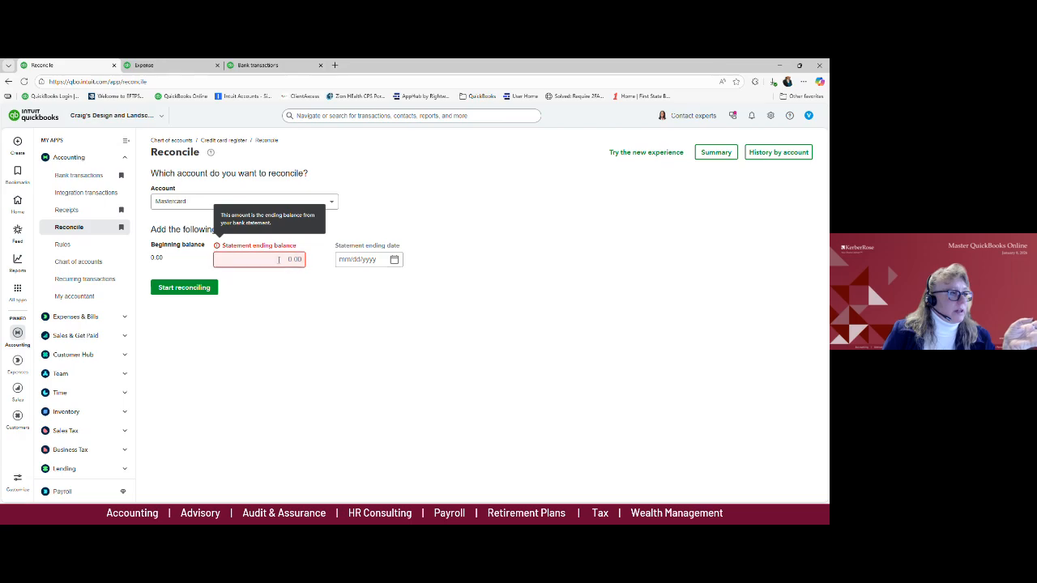
{"action": "type", "text": "5000"}
{"action": "key", "text": "Tab"}
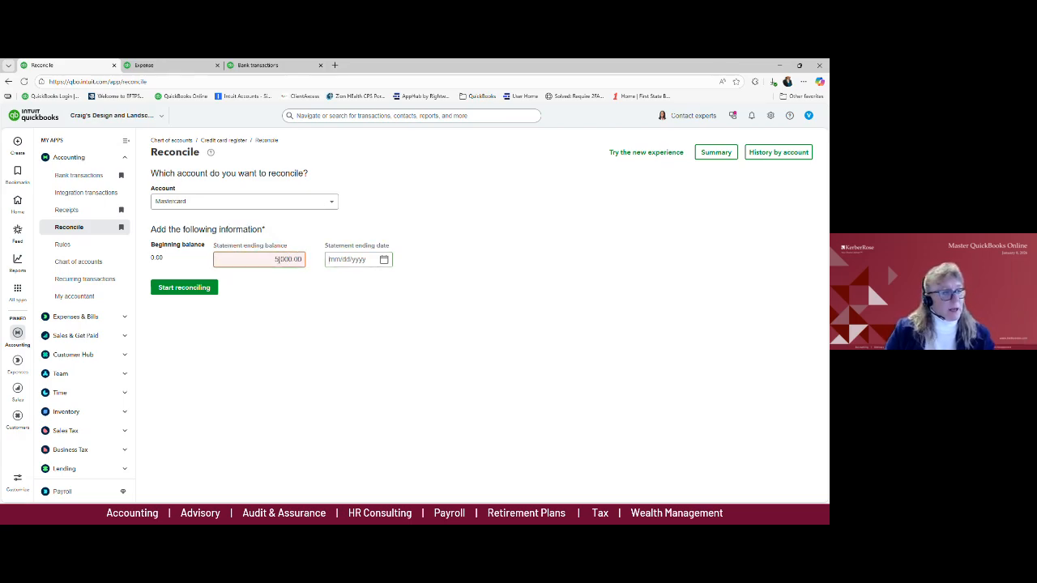
{"action": "type", "text": "1312"}
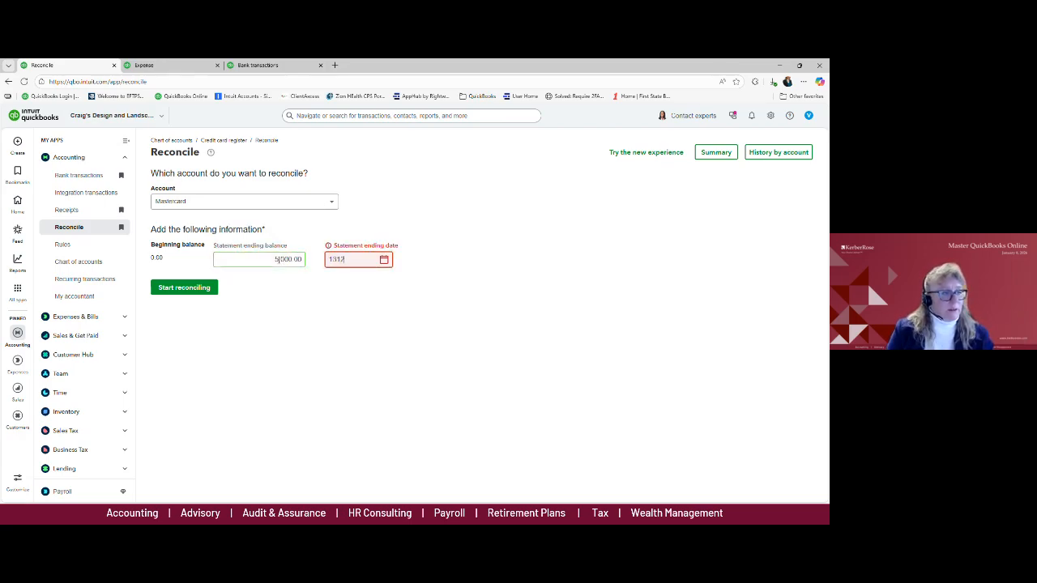
{"action": "key", "text": "BackSpace"}
{"action": "type", "text": "2/31/2025"}
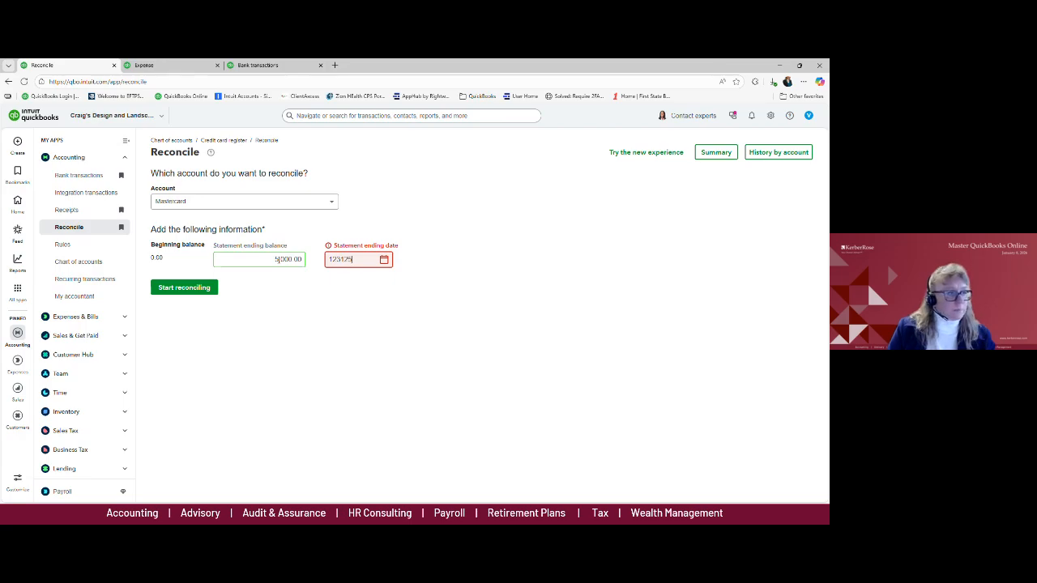
{"action": "key", "text": "Tab"}
{"action": "left_click", "coordinate": [205, 339]}
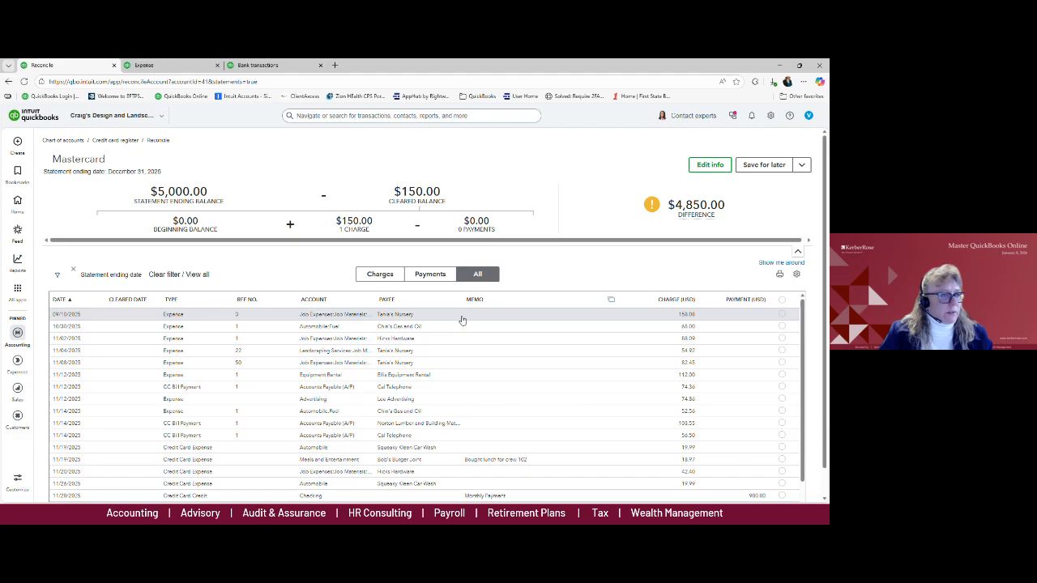
Step: Review the Mastercard charges and payments listed for reconciliation, and save the reconciliation in progress without finishing it
{"action": "scroll", "coordinate": [680, 324], "scroll_direction": "down", "scroll_amount": 2}
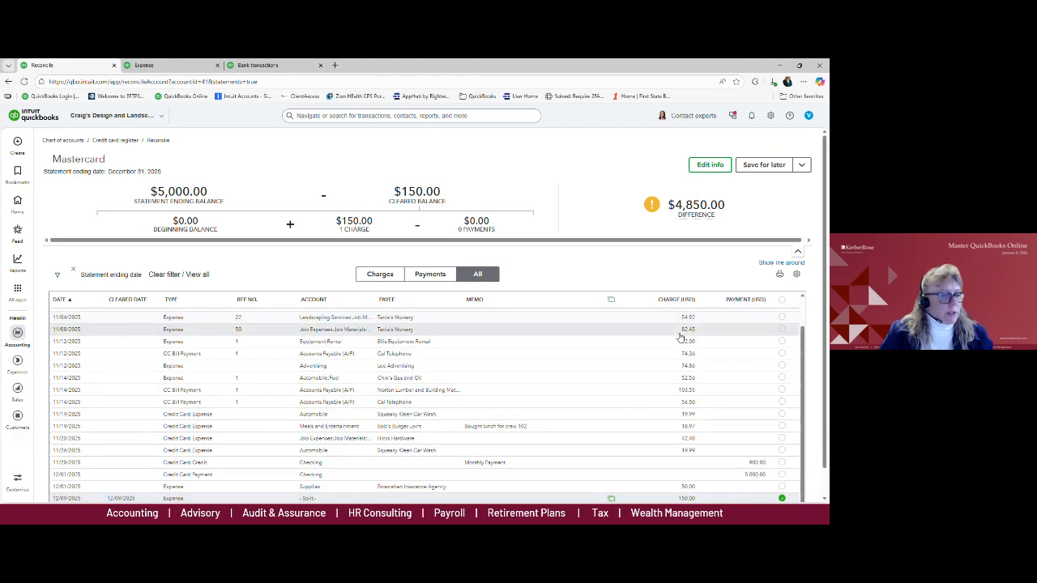
{"action": "scroll", "coordinate": [681, 336], "scroll_direction": "down", "scroll_amount": 1}
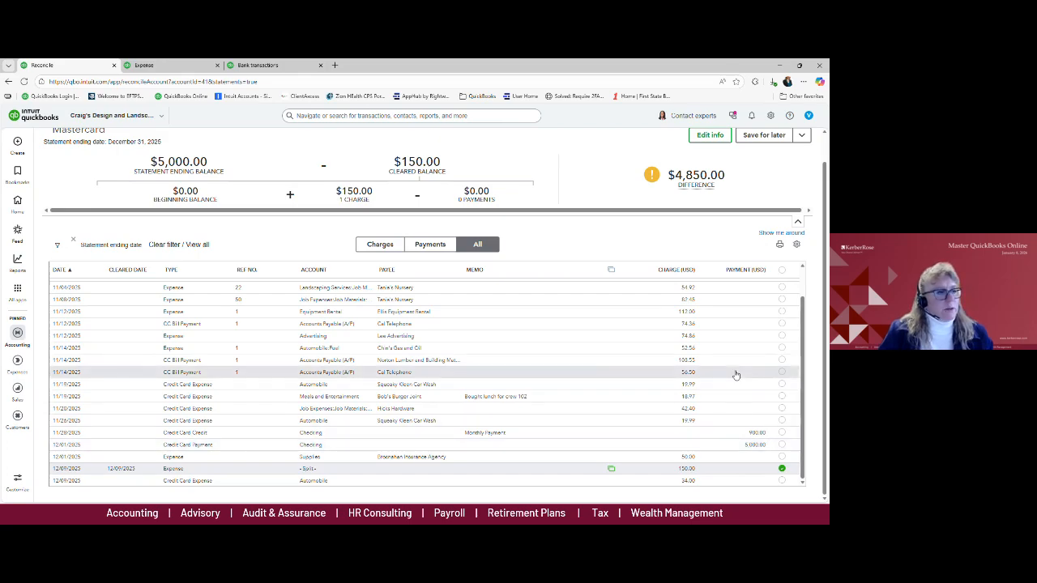
{"action": "scroll", "coordinate": [472, 303], "scroll_direction": "up", "scroll_amount": 3}
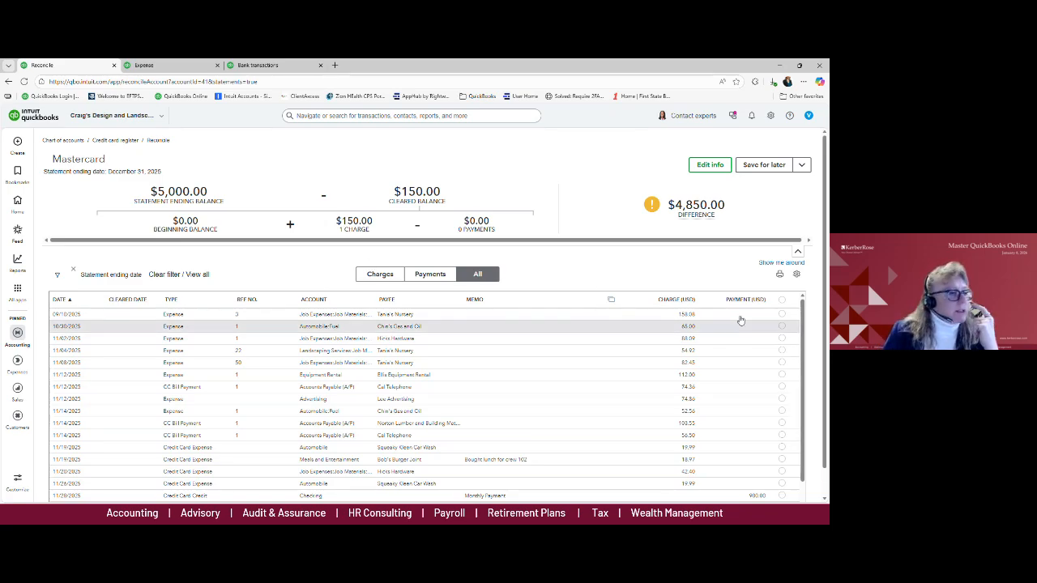
{"action": "scroll", "coordinate": [468, 388], "scroll_direction": "down", "scroll_amount": 1}
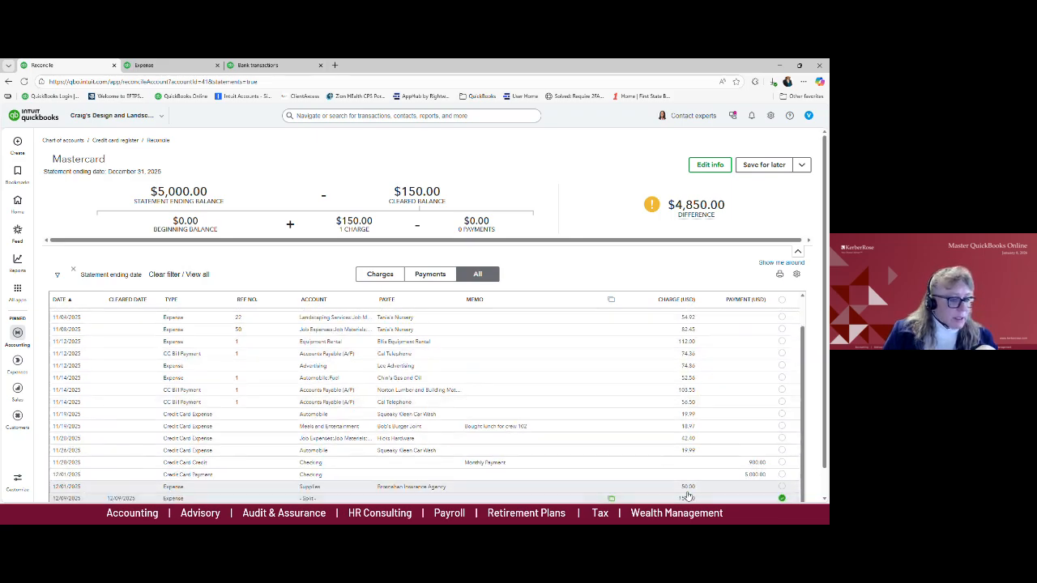
{"action": "scroll", "coordinate": [784, 481], "scroll_direction": "down", "scroll_amount": 1}
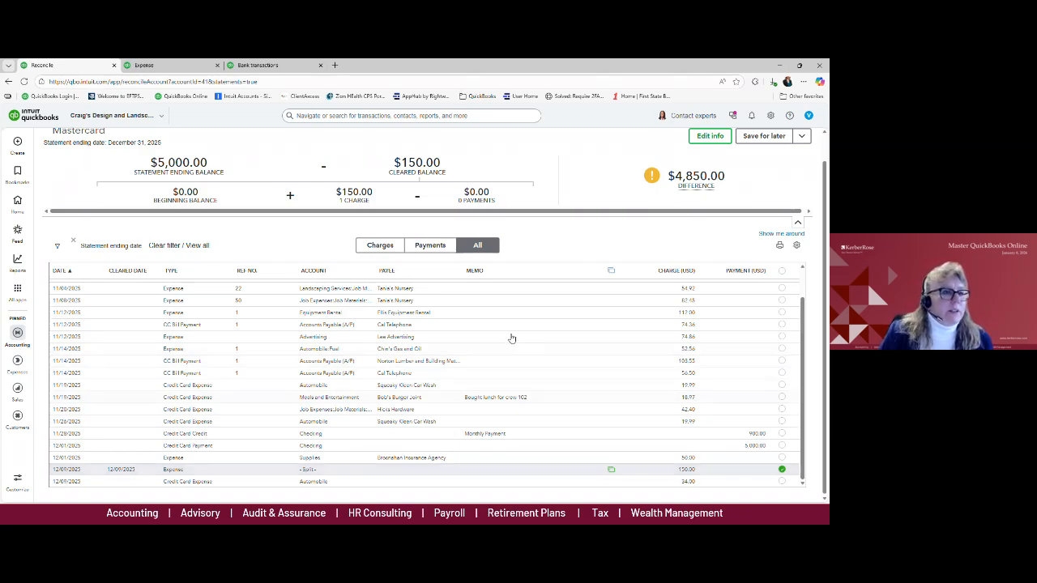
{"action": "left_click", "coordinate": [766, 136]}
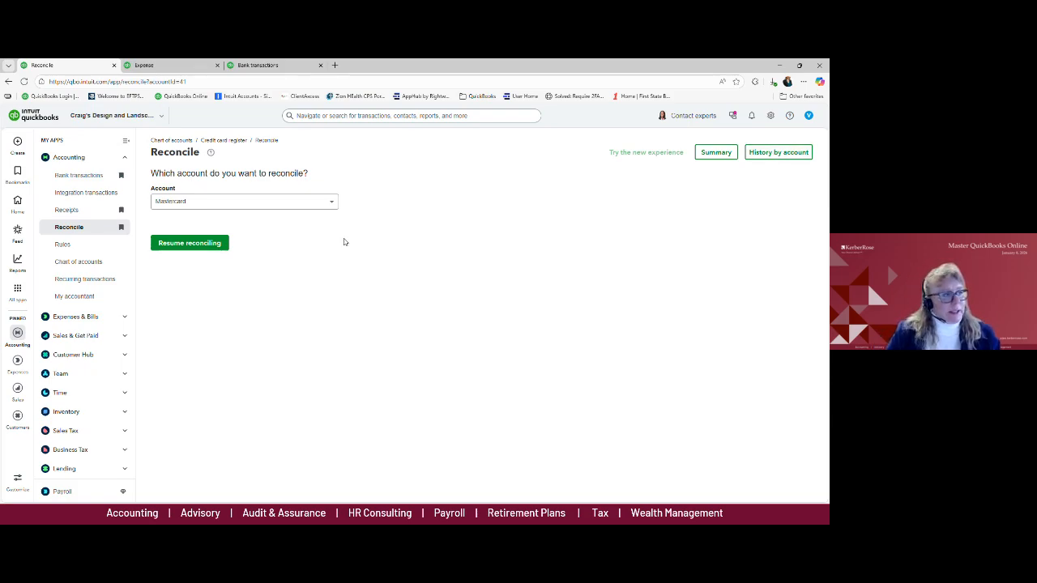
Step: Set up the Checking reconciliation with a statement ending balance of 5,200.00 and ending date of 12/31/2025, and start reconciling
{"action": "left_click", "coordinate": [331, 202]}
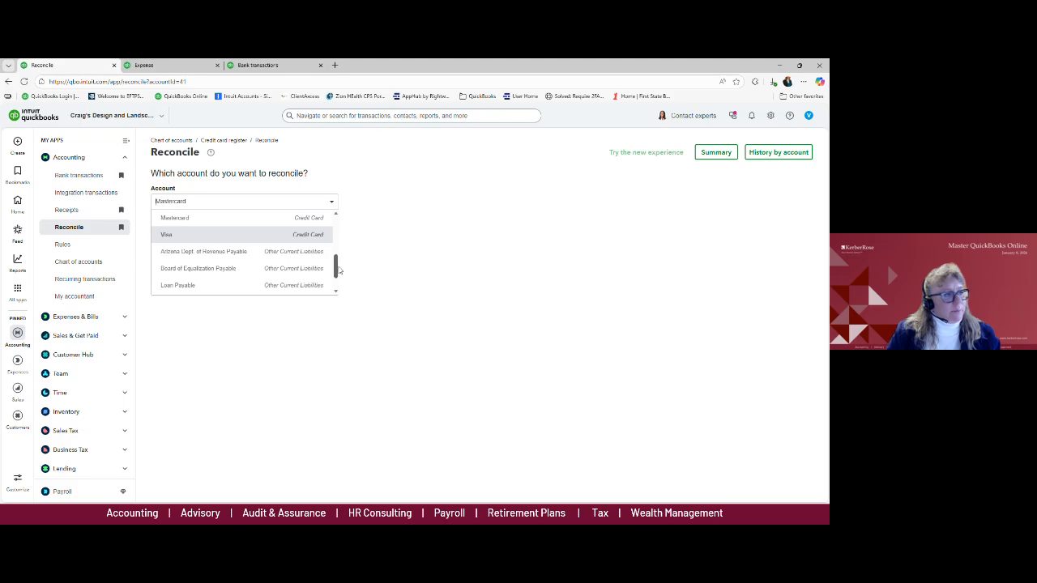
{"action": "left_click_drag", "start_coordinate": [338, 270], "coordinate": [340, 224]}
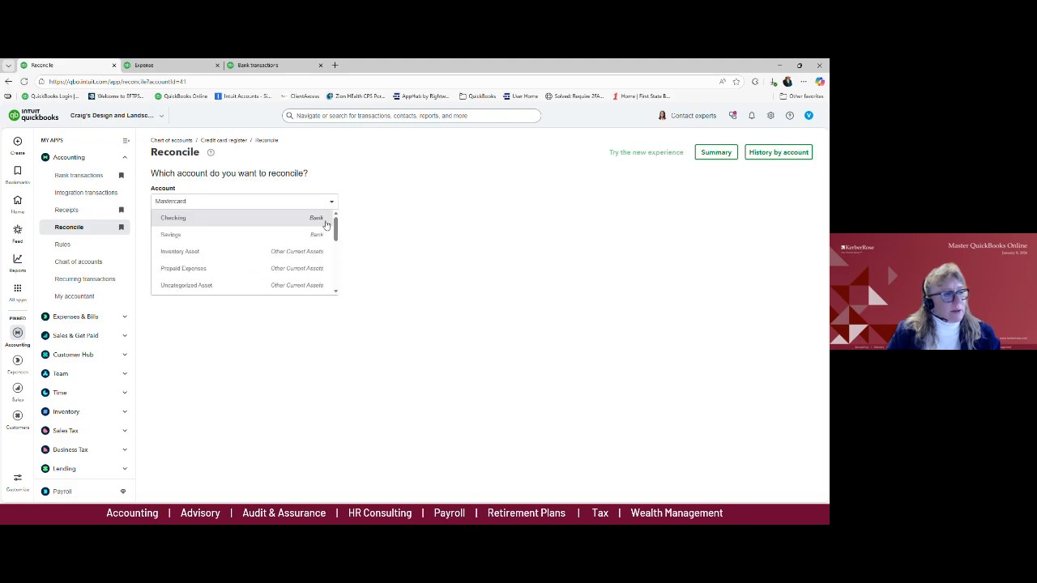
{"action": "left_click", "coordinate": [327, 225]}
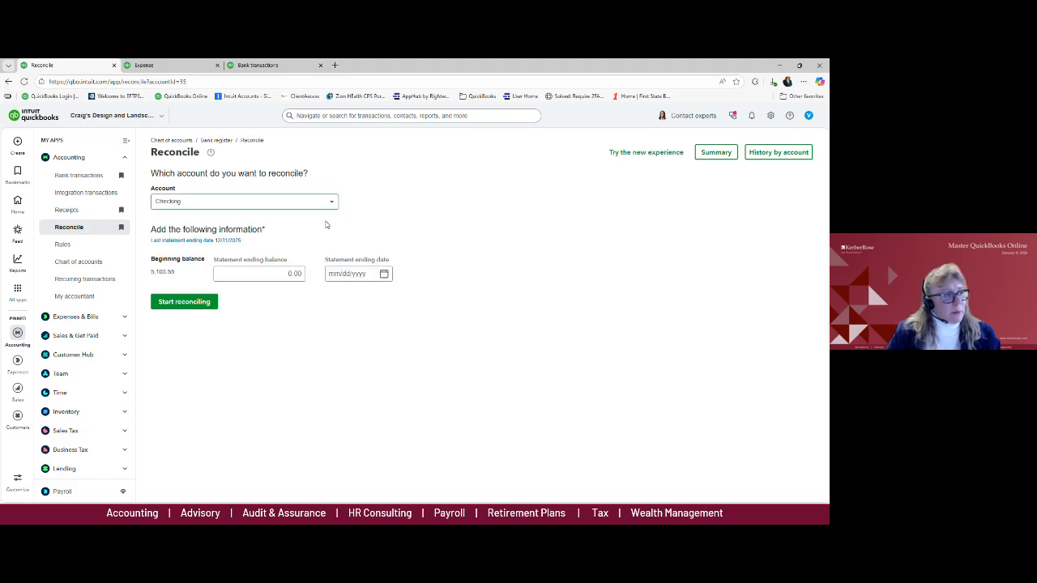
{"action": "left_click", "coordinate": [275, 274]}
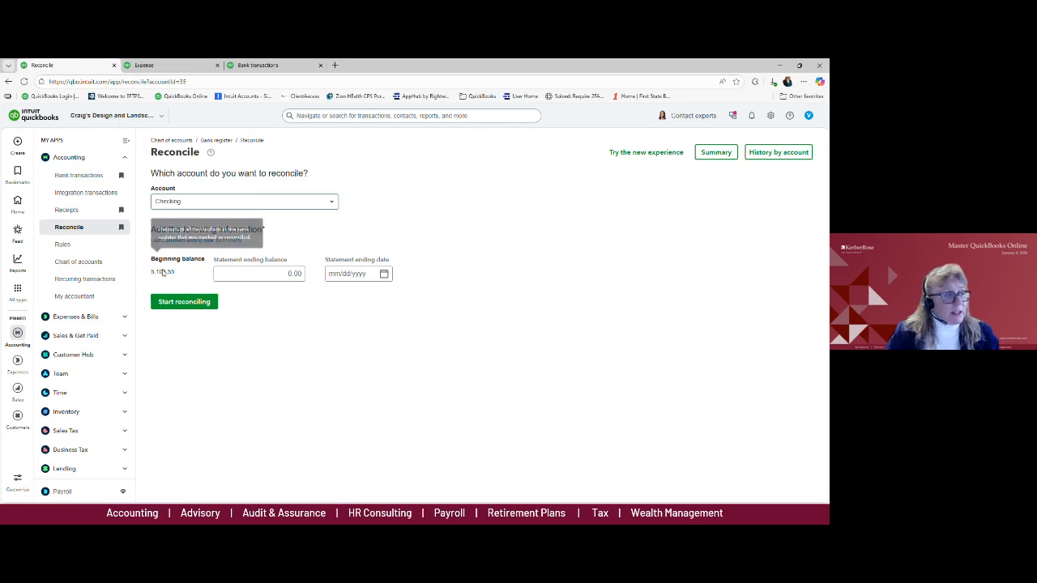
{"action": "left_click", "coordinate": [269, 273]}
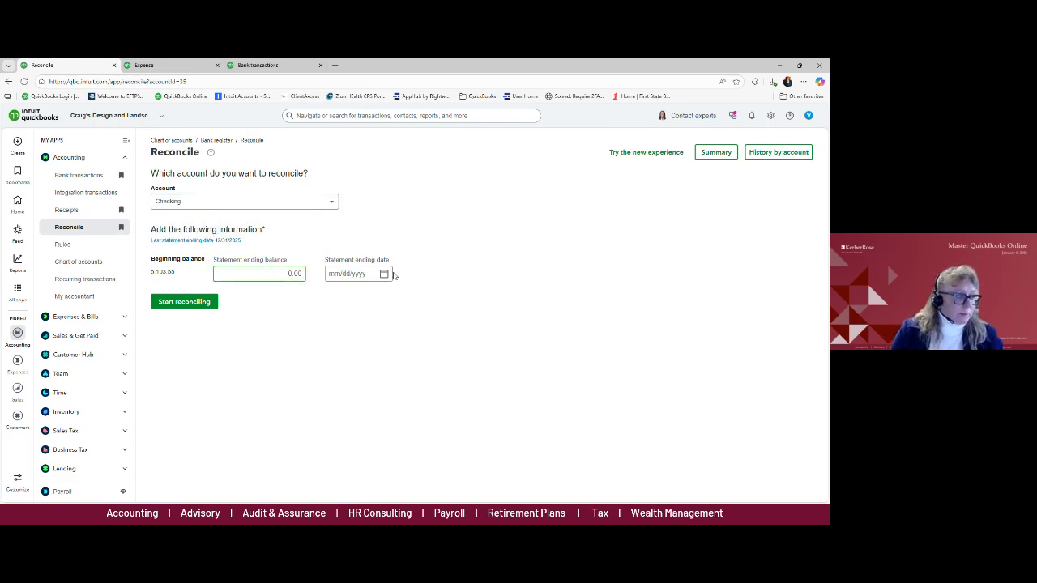
{"action": "type", "text": "5200"}
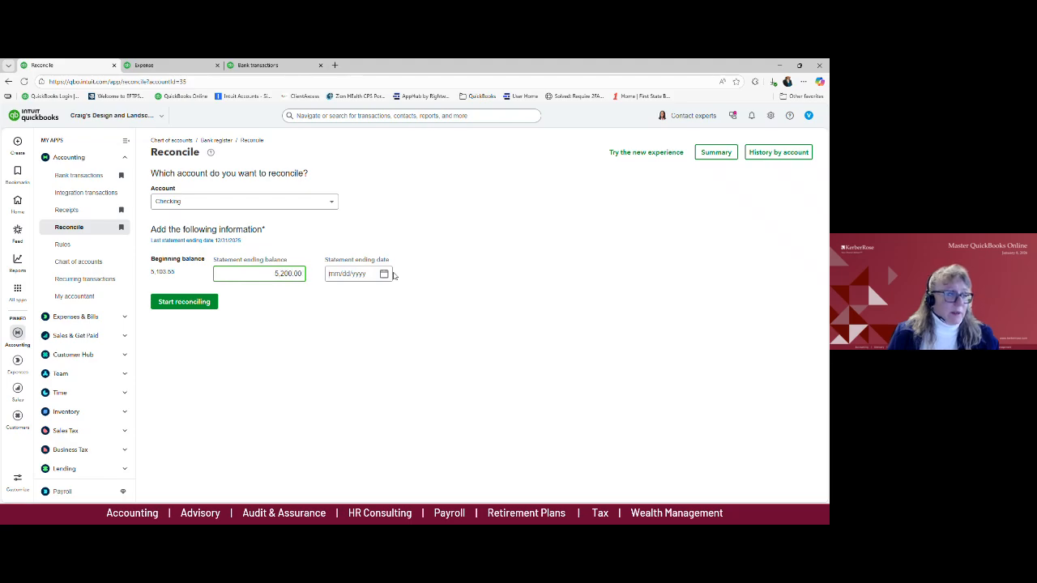
{"action": "key", "text": "Tab"}
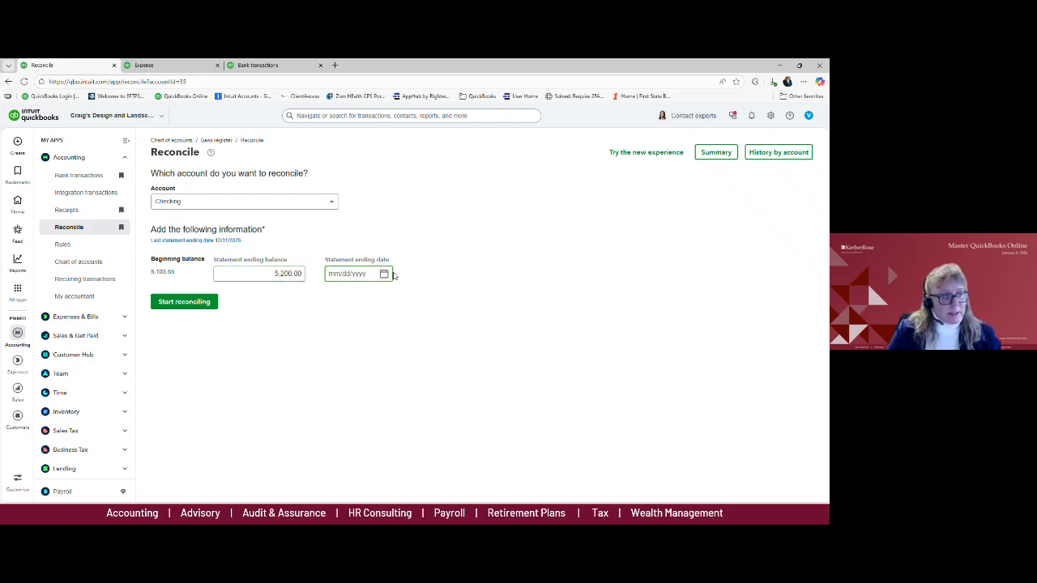
{"action": "type", "text": "12/31/2025"}
{"action": "key", "text": "Tab"}
{"action": "key", "text": "Return"}
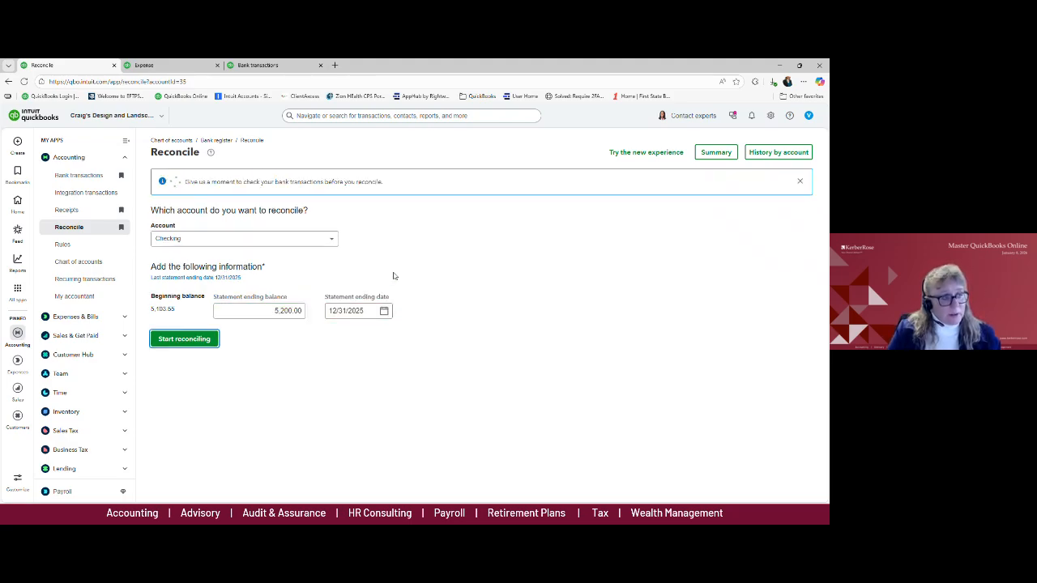
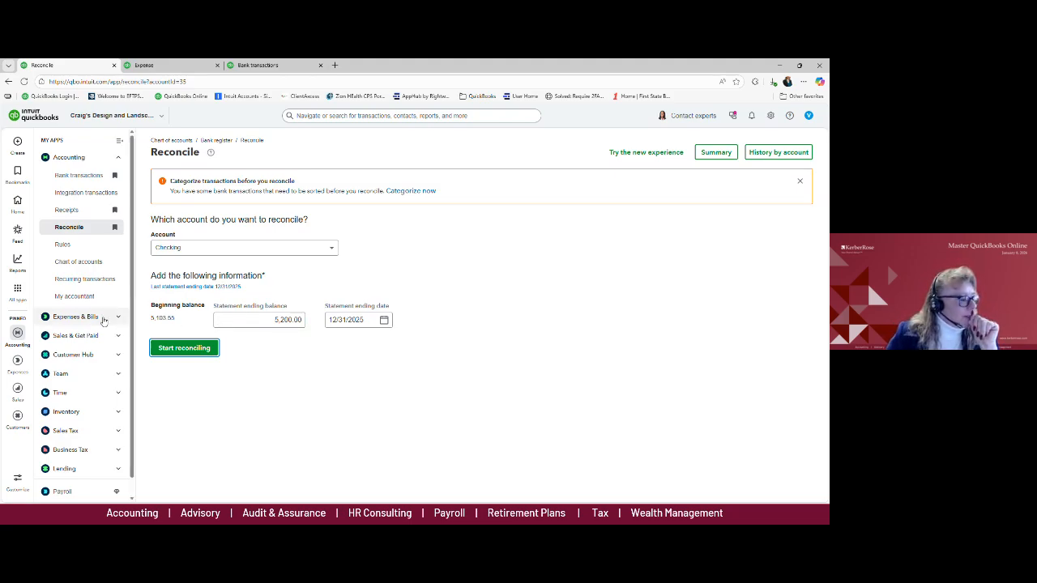
Step: Go to the vendor list, dismiss the online payment tip, check the actions available for Bob's Burger Joint, and open that vendor's record
{"action": "left_click", "coordinate": [76, 317]}
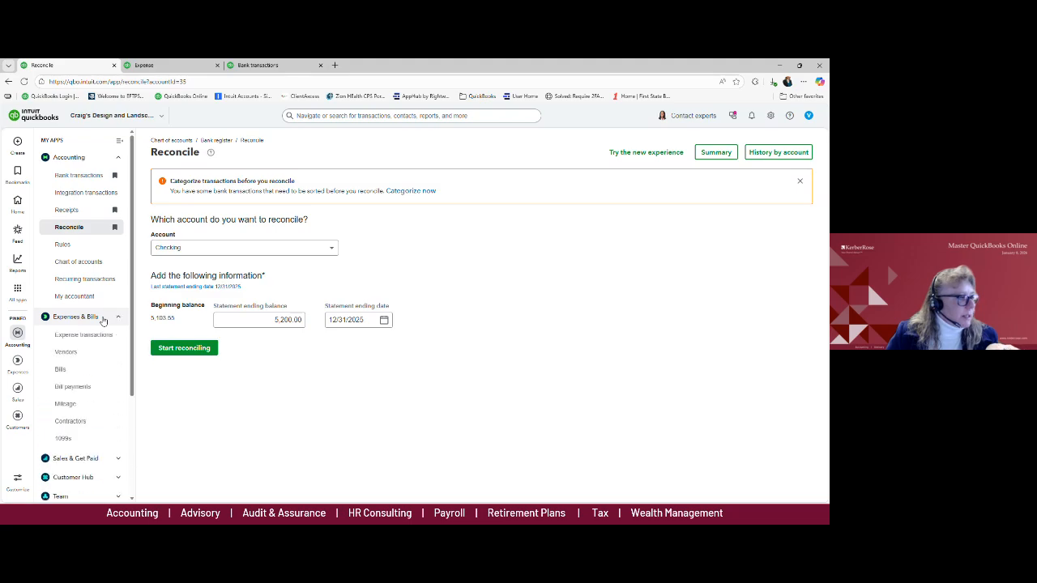
{"action": "left_click", "coordinate": [83, 358]}
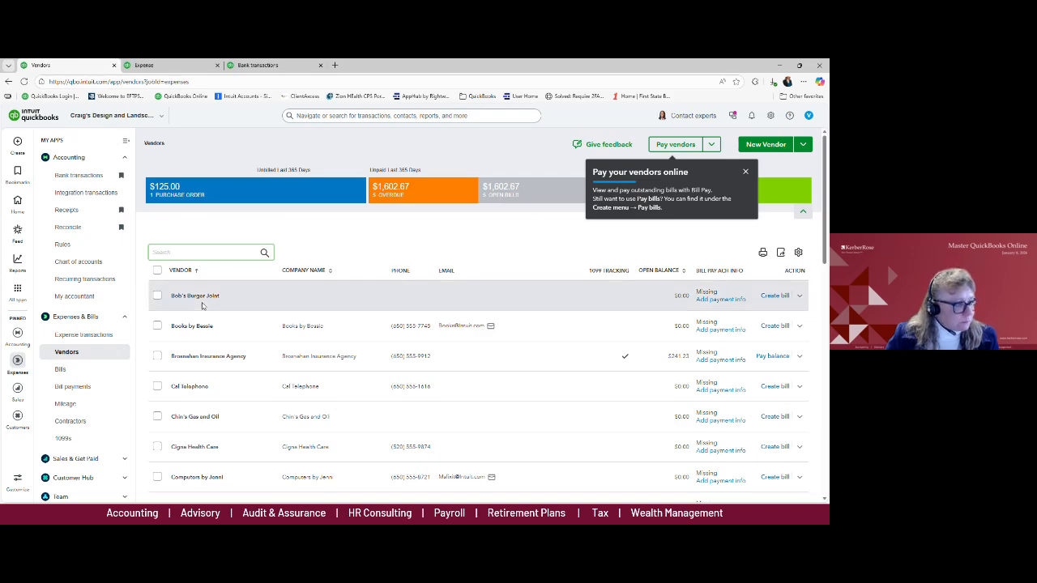
{"action": "left_click", "coordinate": [743, 172]}
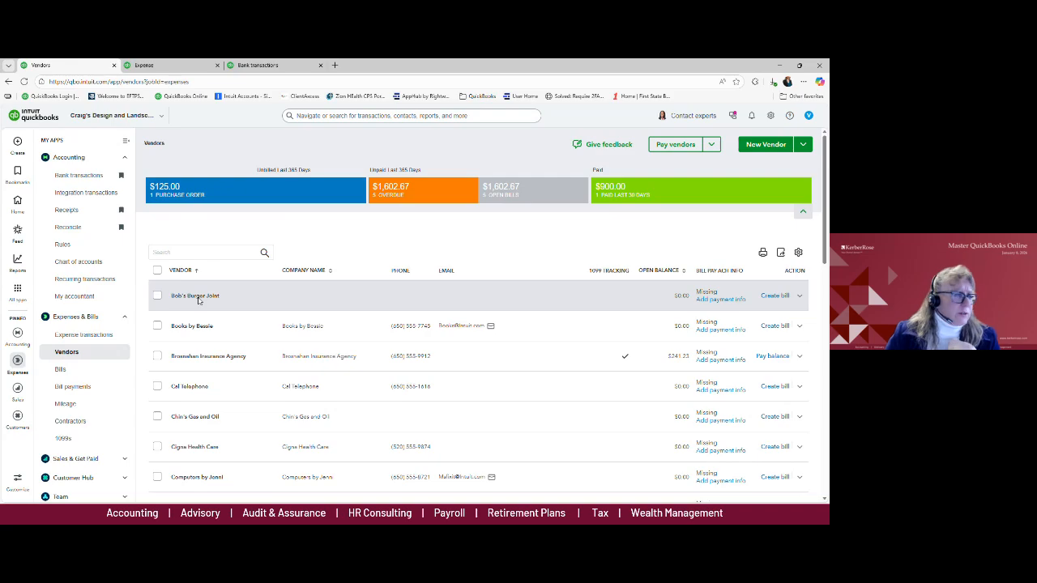
{"action": "left_click", "coordinate": [157, 296]}
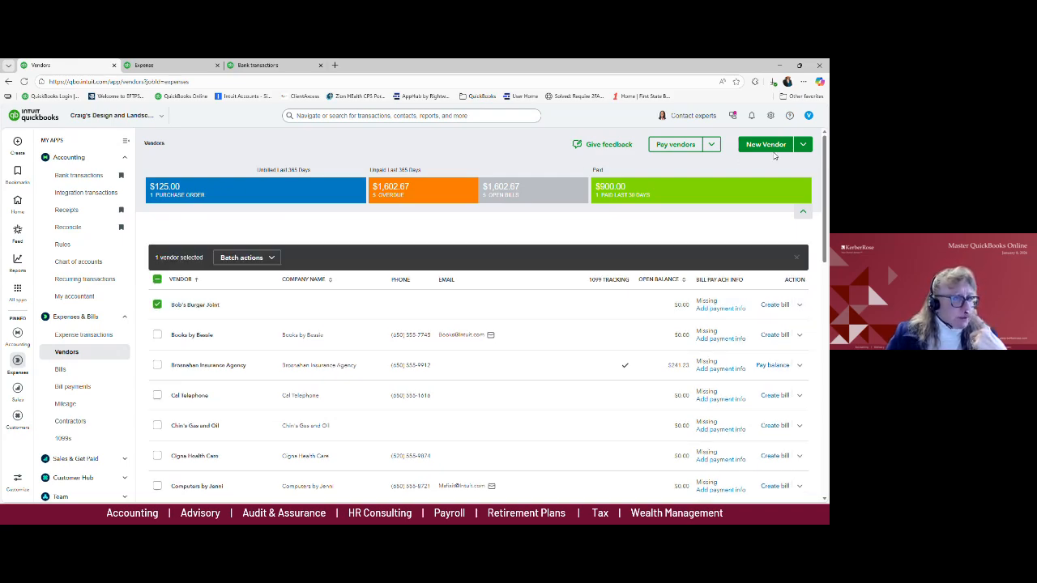
{"action": "left_click", "coordinate": [803, 144]}
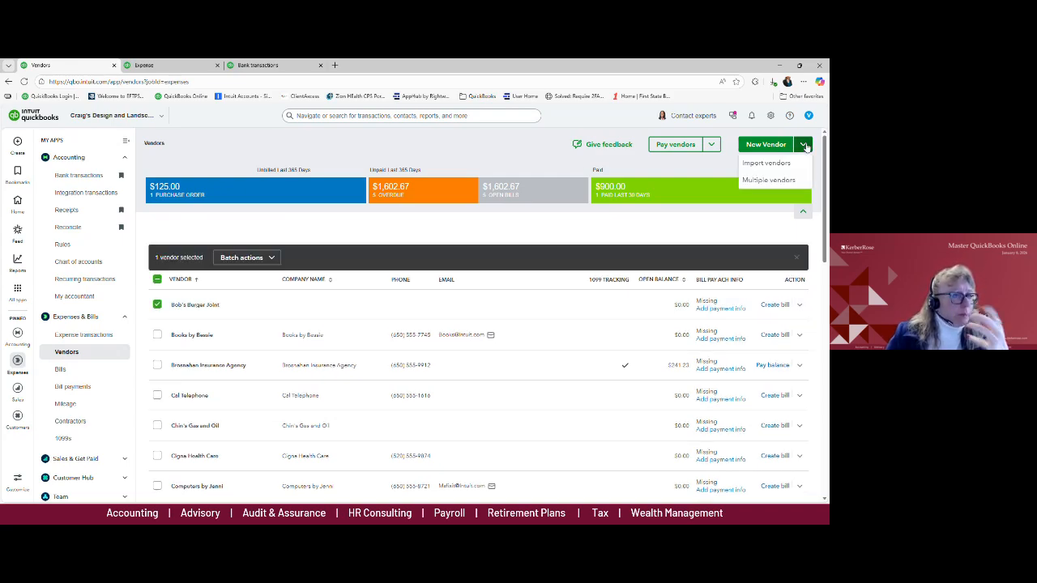
{"action": "left_click", "coordinate": [798, 306]}
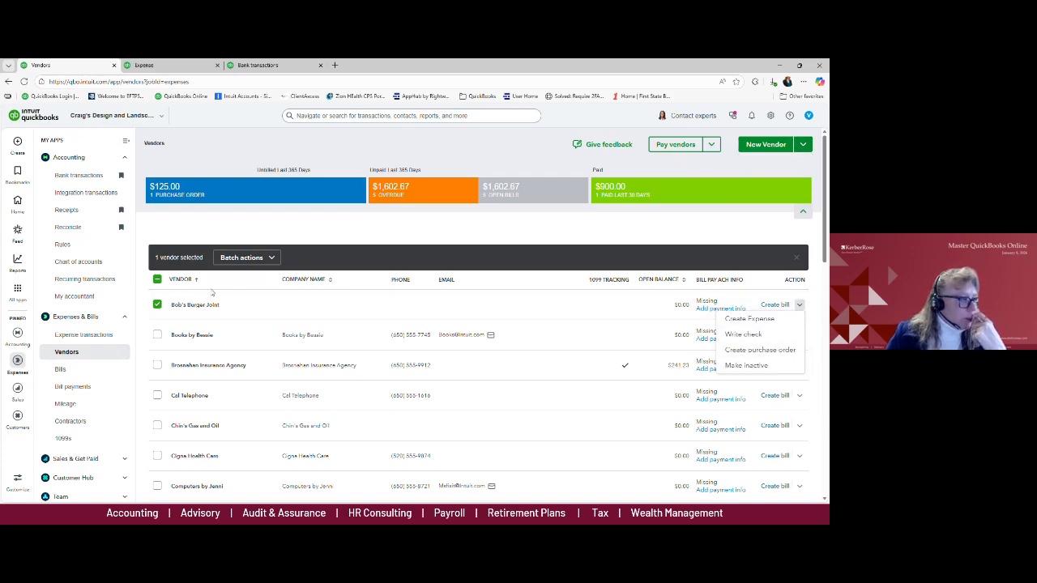
{"action": "left_click", "coordinate": [189, 305]}
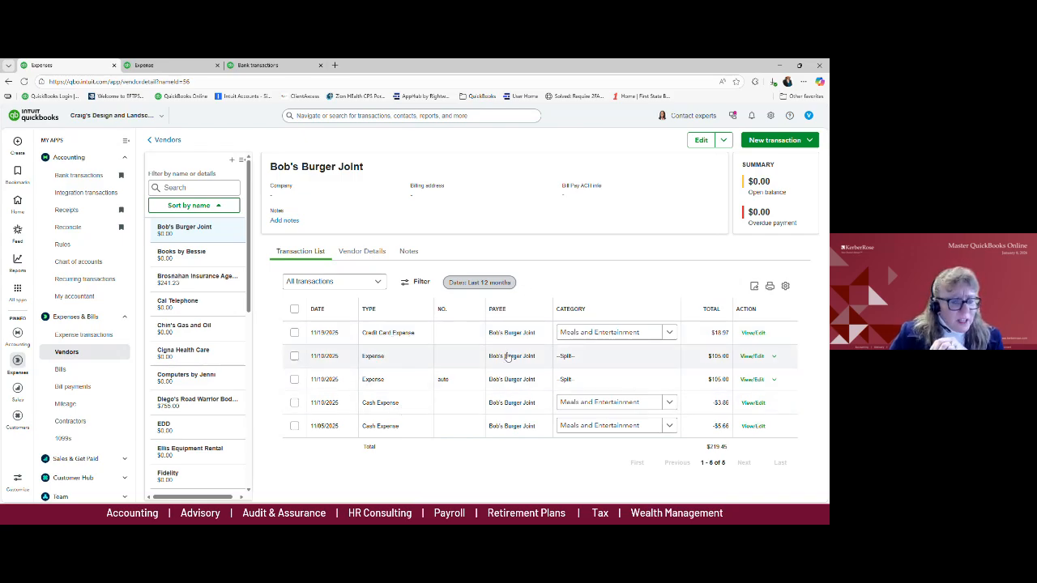
Step: Recategorize the Bob's Burger Joint credit card expense and both of its cash expenses as Office Expenses
{"action": "left_click", "coordinate": [565, 334]}
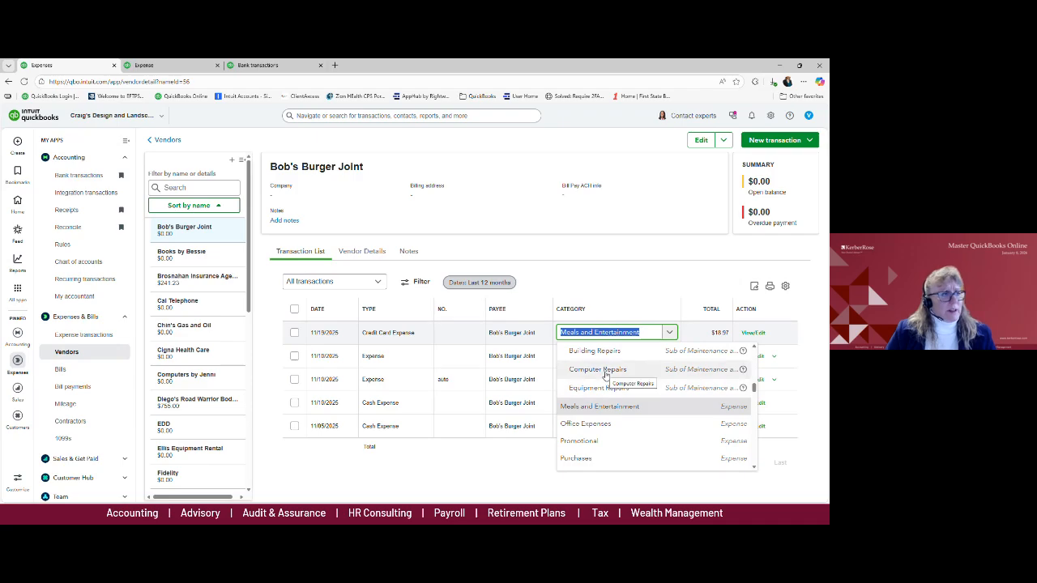
{"action": "left_click", "coordinate": [592, 423]}
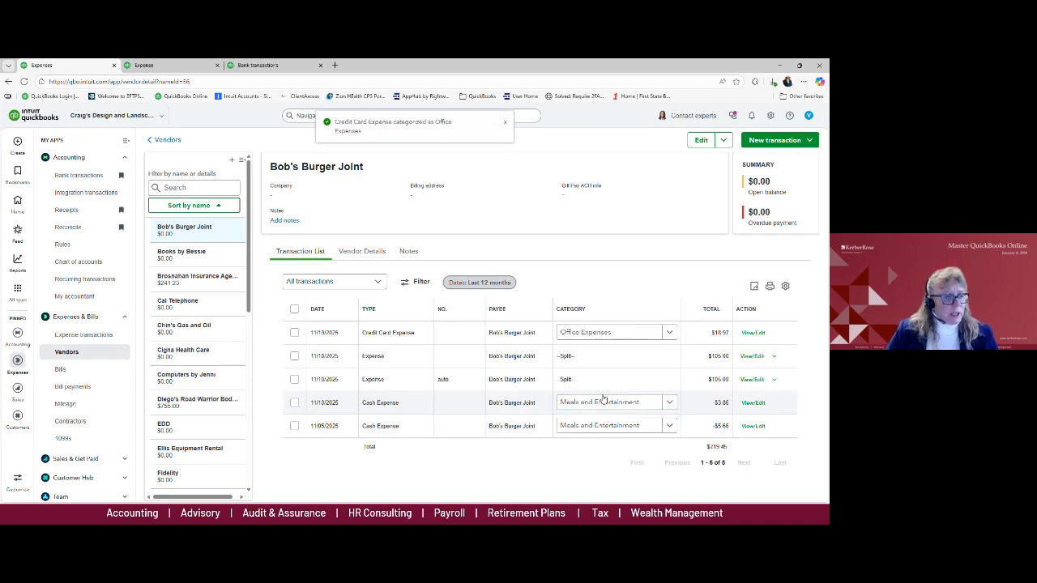
{"action": "left_click", "coordinate": [559, 403]}
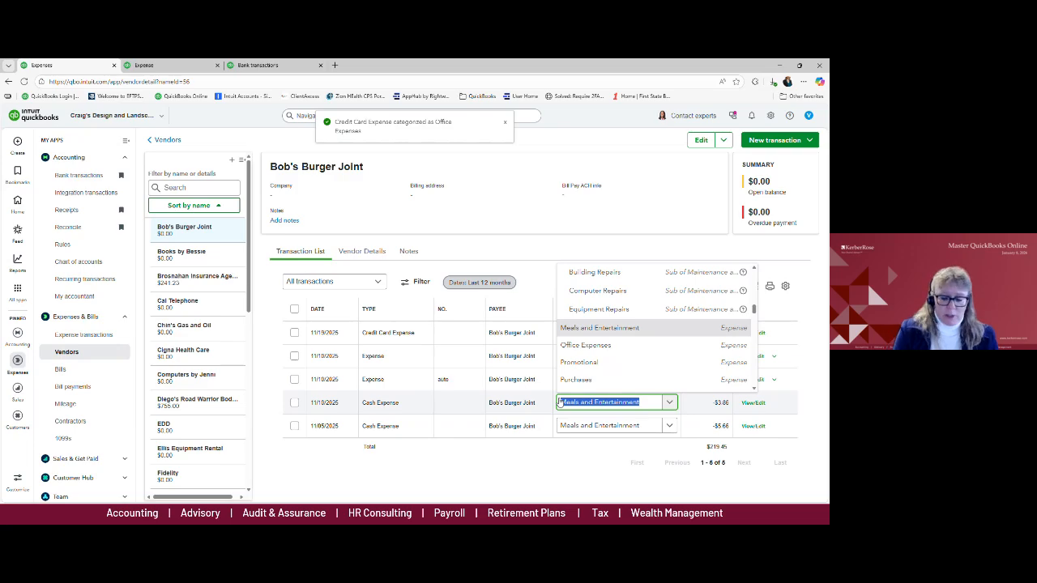
{"action": "key", "text": "BackSpace"}
{"action": "type", "text": "off"}
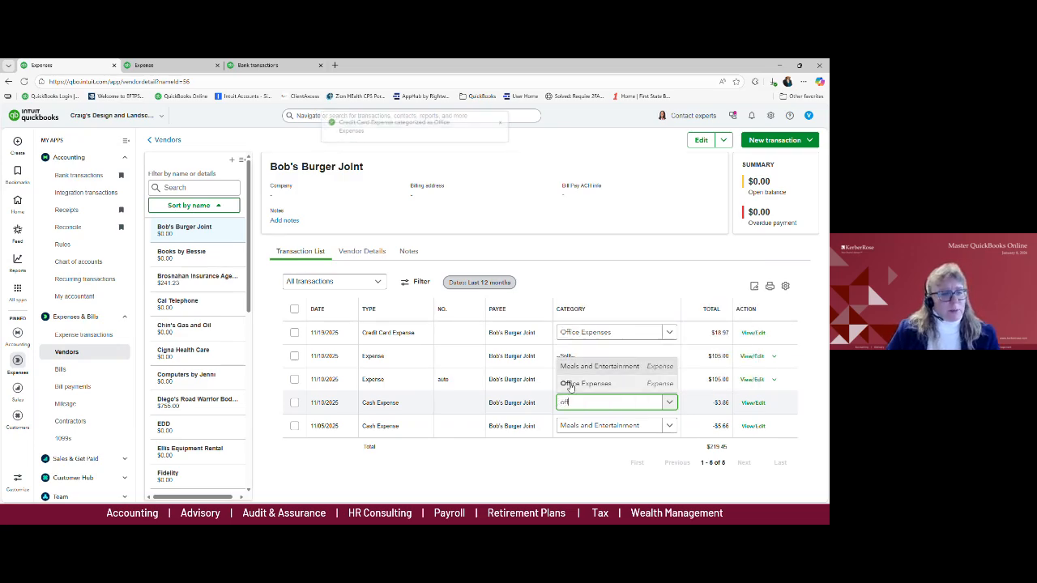
{"action": "key", "text": "Return"}
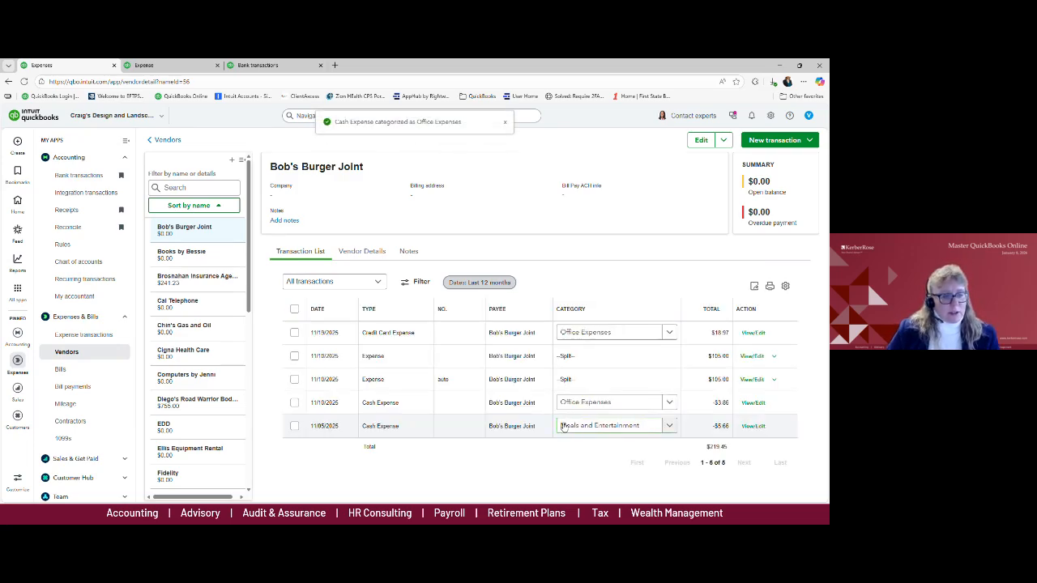
{"action": "left_click", "coordinate": [562, 427]}
{"action": "type", "text": "off"}
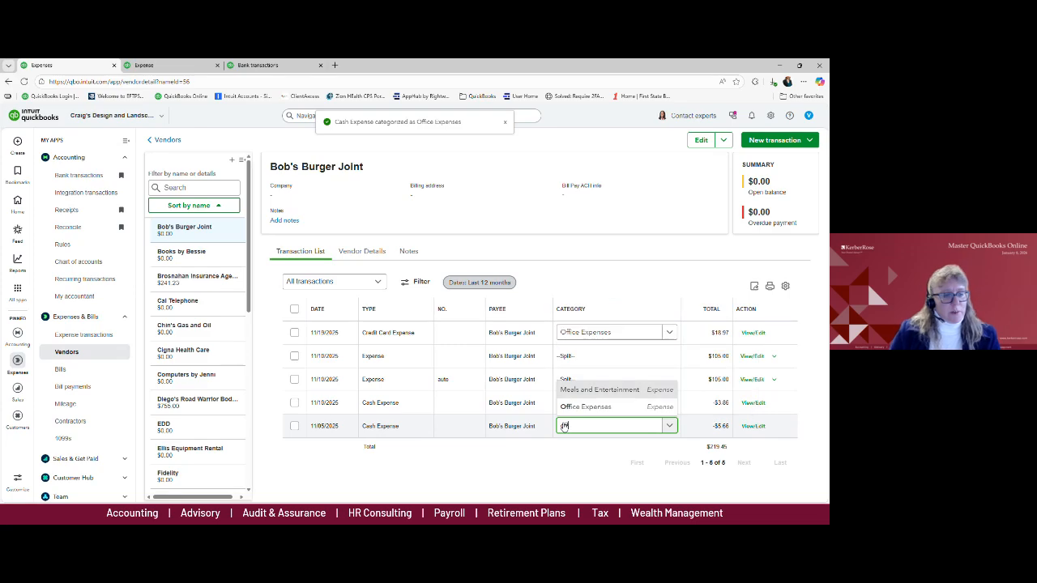
{"action": "left_click", "coordinate": [585, 405]}
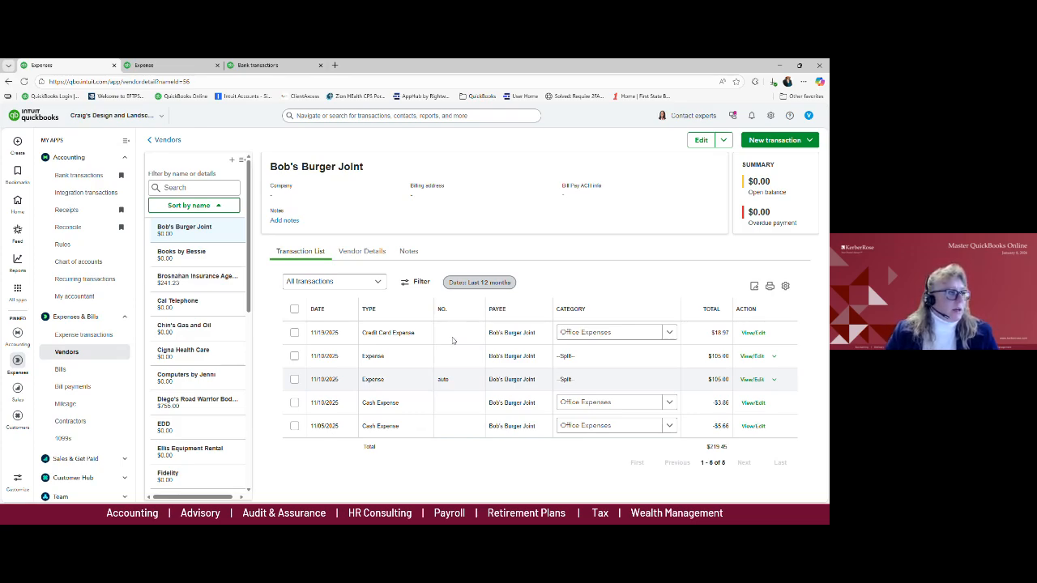
Step: Run the standard Profit and Loss report for the period 01/01/2025 to 12/31/2025
{"action": "mouse_move", "coordinate": [17, 261]}
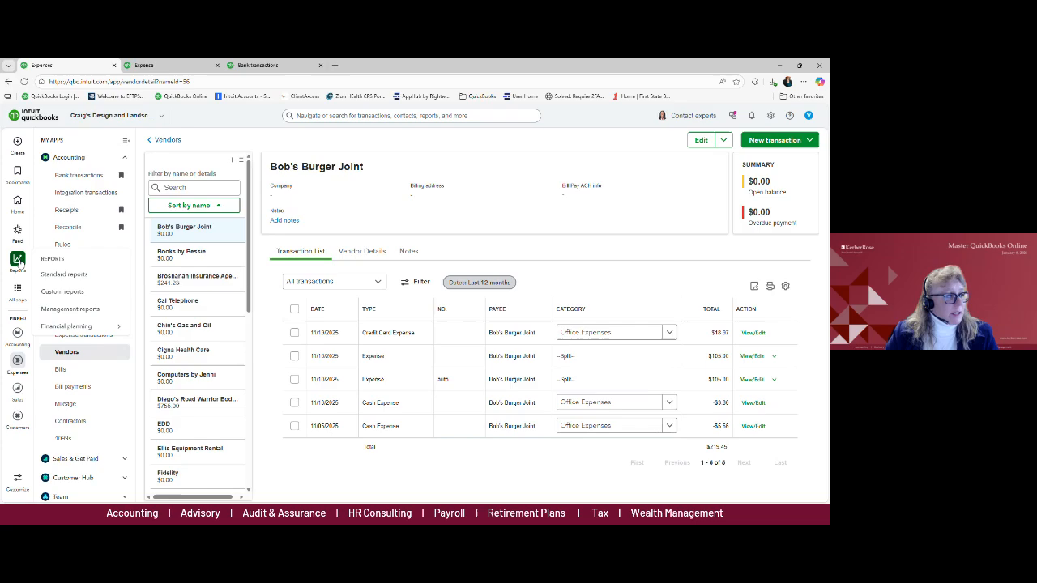
{"action": "left_click", "coordinate": [78, 276]}
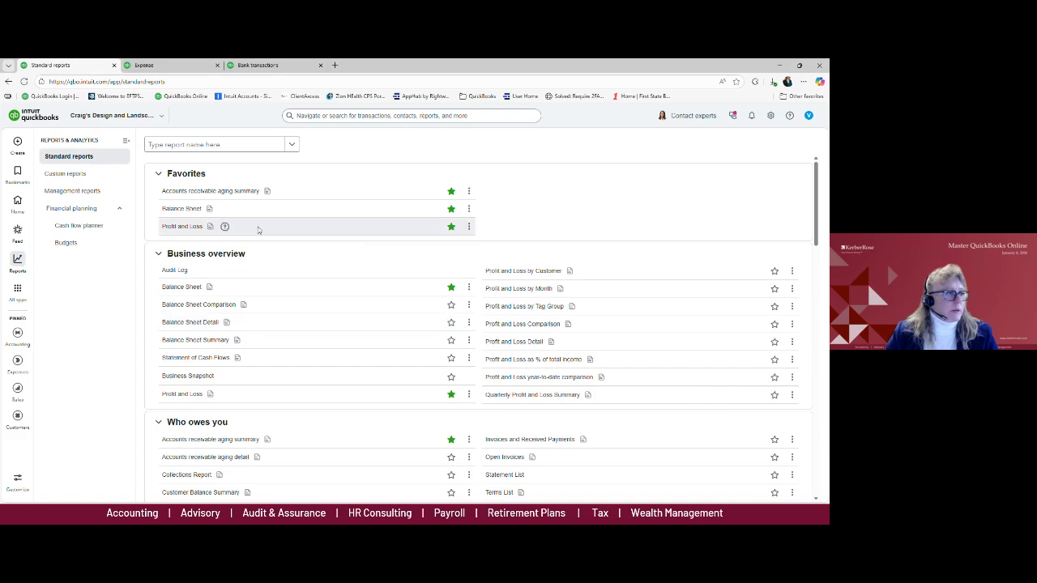
{"action": "left_click", "coordinate": [197, 227]}
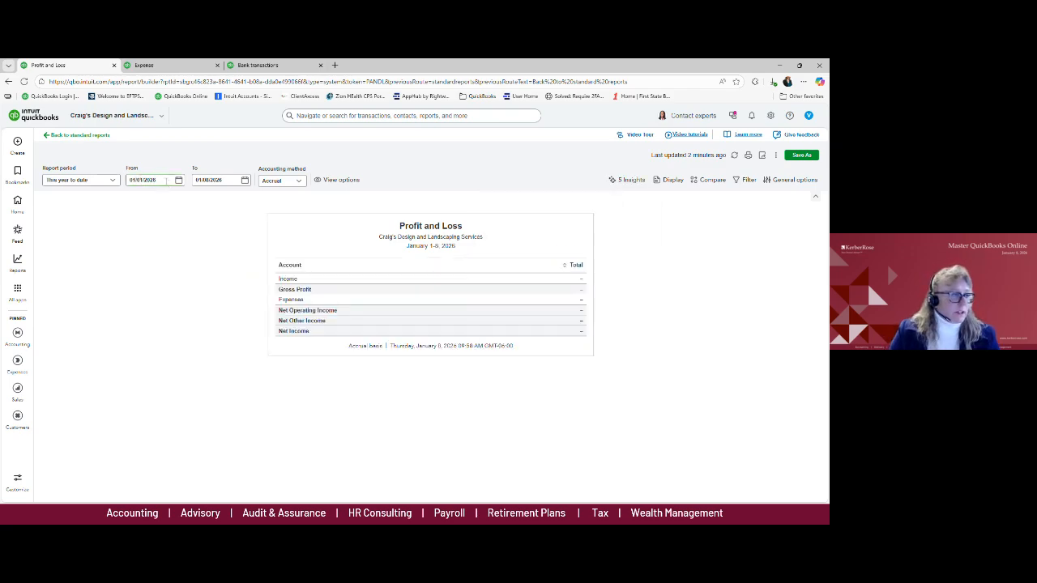
{"action": "left_click", "coordinate": [149, 181]}
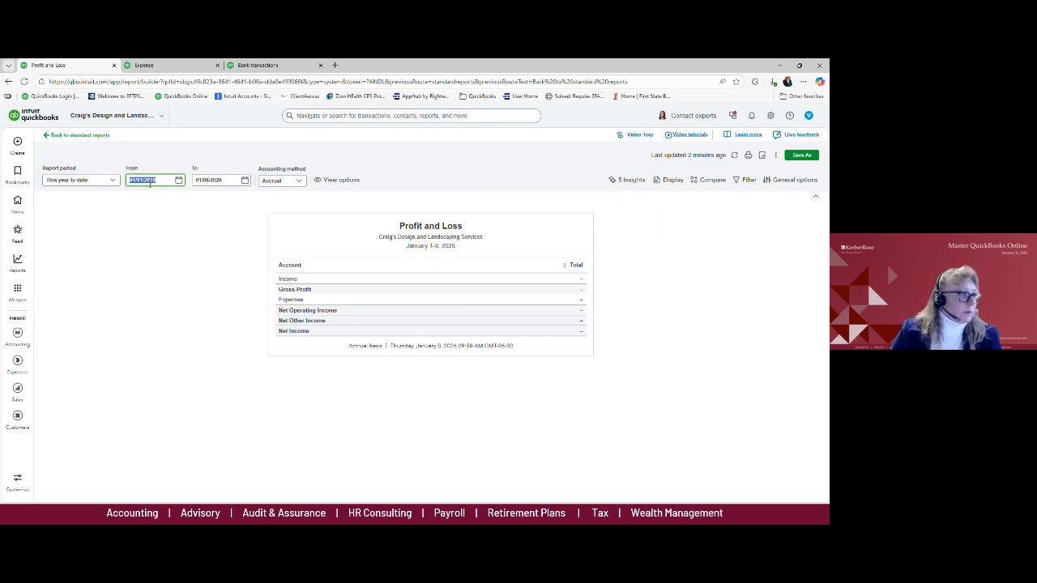
{"action": "type", "text": "01/0"}
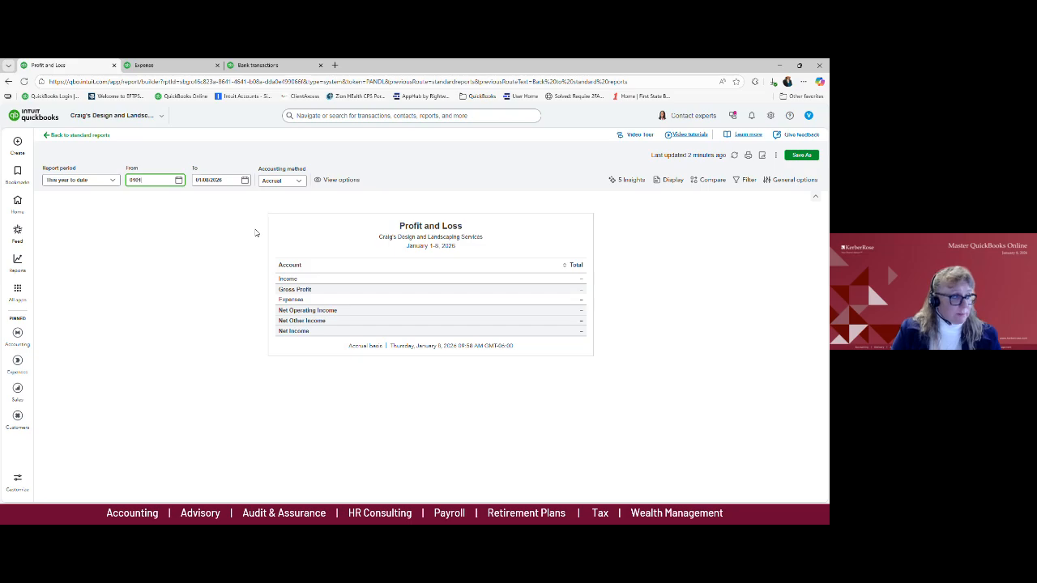
{"action": "type", "text": "1/2025"}
{"action": "key", "text": "Tab"}
{"action": "type", "text": "123"}
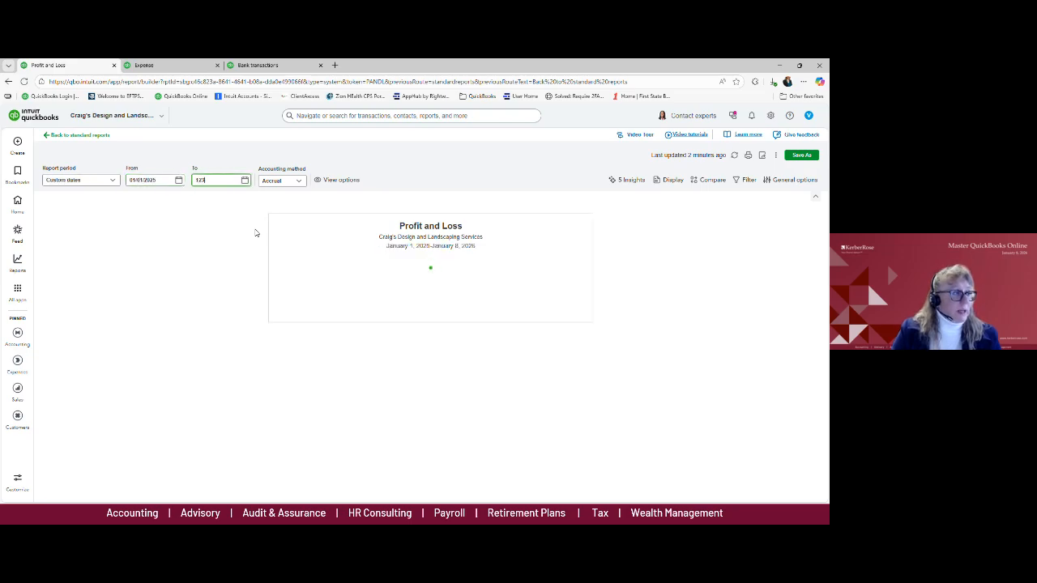
{"action": "type", "text": "125"}
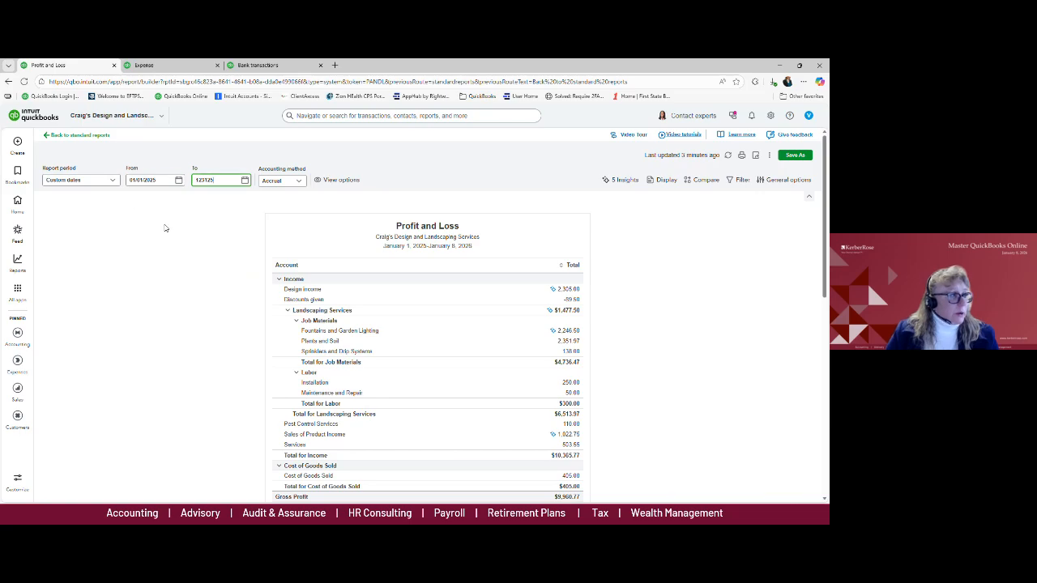
{"action": "key", "text": "Tab"}
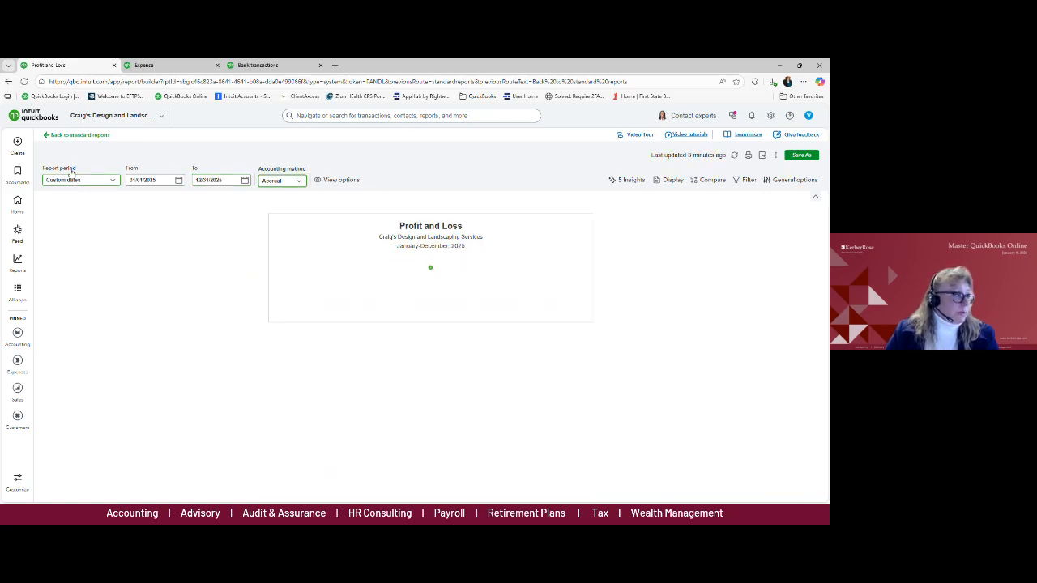
Step: Check the Profit and Loss period choices, review the expense accounts, and open the transactions behind the Meals and Entertainment total
{"action": "left_click", "coordinate": [113, 181]}
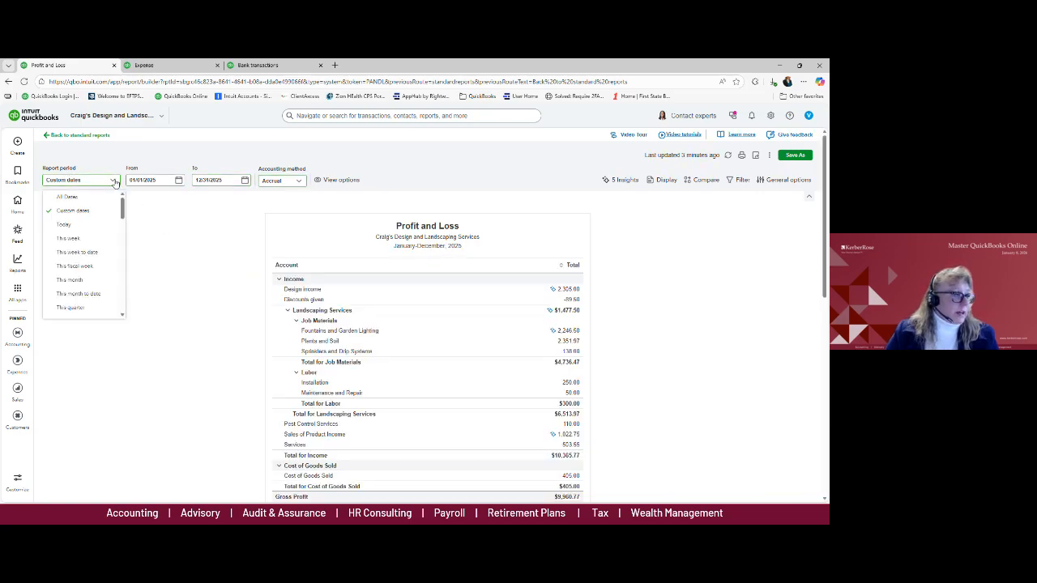
{"action": "left_click", "coordinate": [150, 204]}
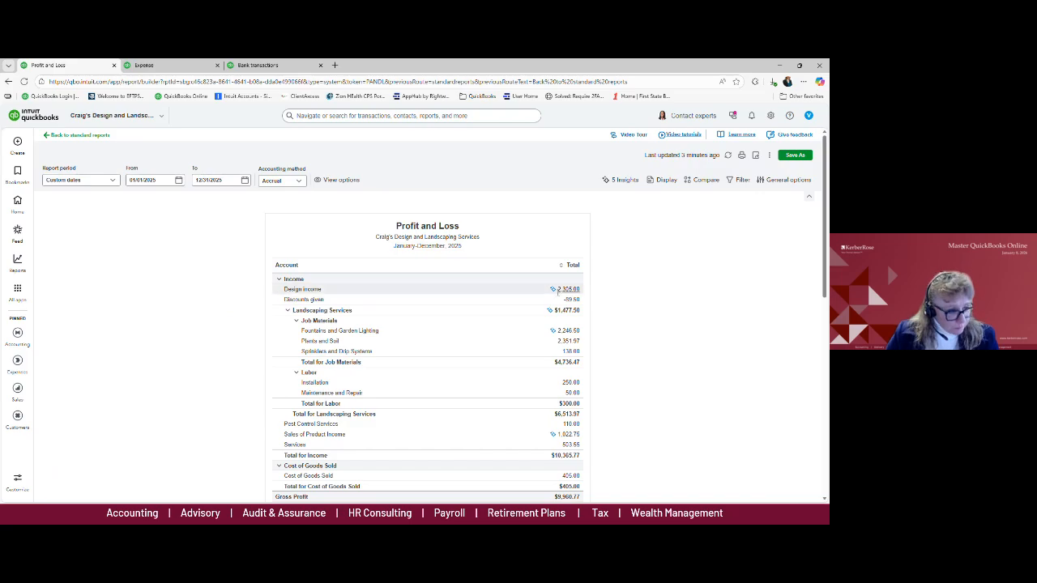
{"action": "scroll", "coordinate": [540, 302], "scroll_direction": "down", "scroll_amount": 3}
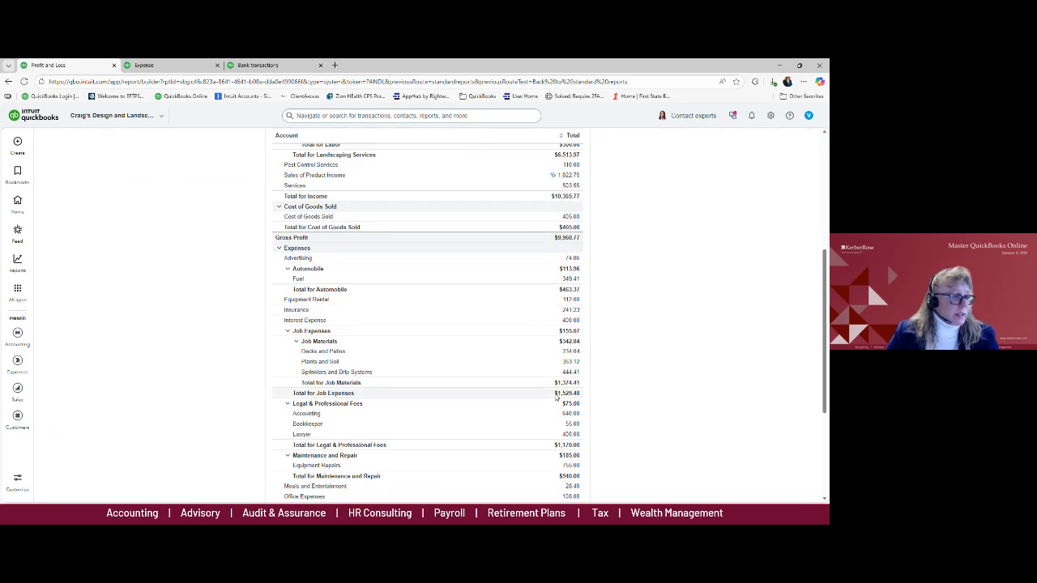
{"action": "scroll", "coordinate": [559, 411], "scroll_direction": "down", "scroll_amount": 1}
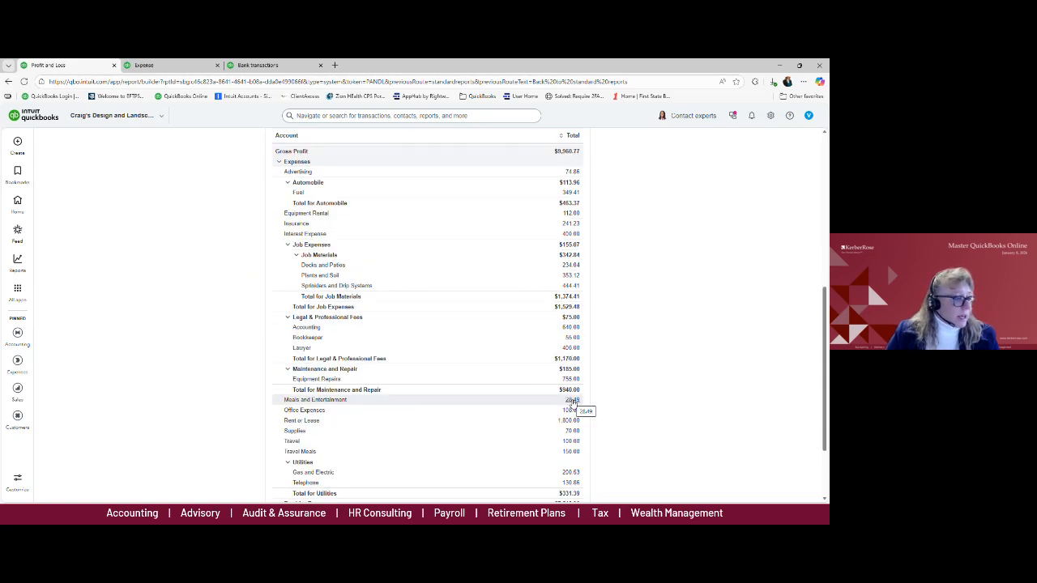
{"action": "left_click", "coordinate": [573, 400]}
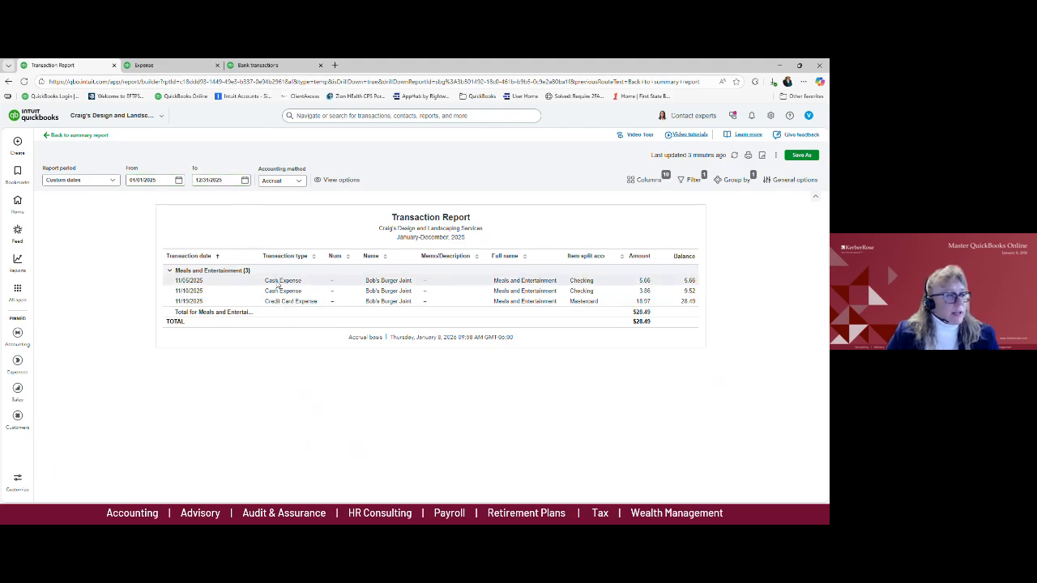
Step: Open the 11/05/2025 Bob's Burger Joint cash expense, check its category, close it unchanged, and return to the Profit and Loss report
{"action": "left_click", "coordinate": [375, 281]}
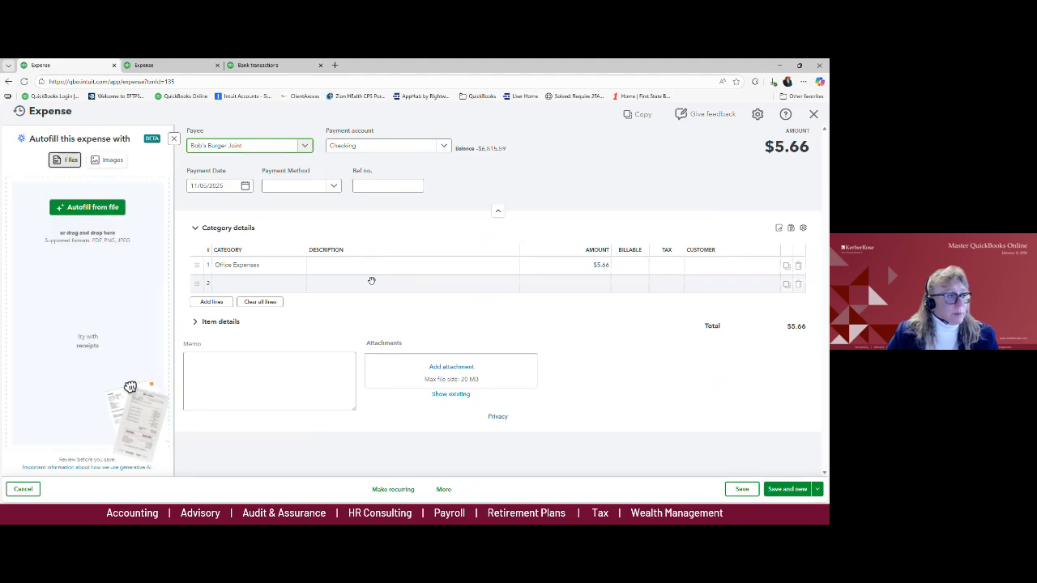
{"action": "left_click", "coordinate": [271, 267]}
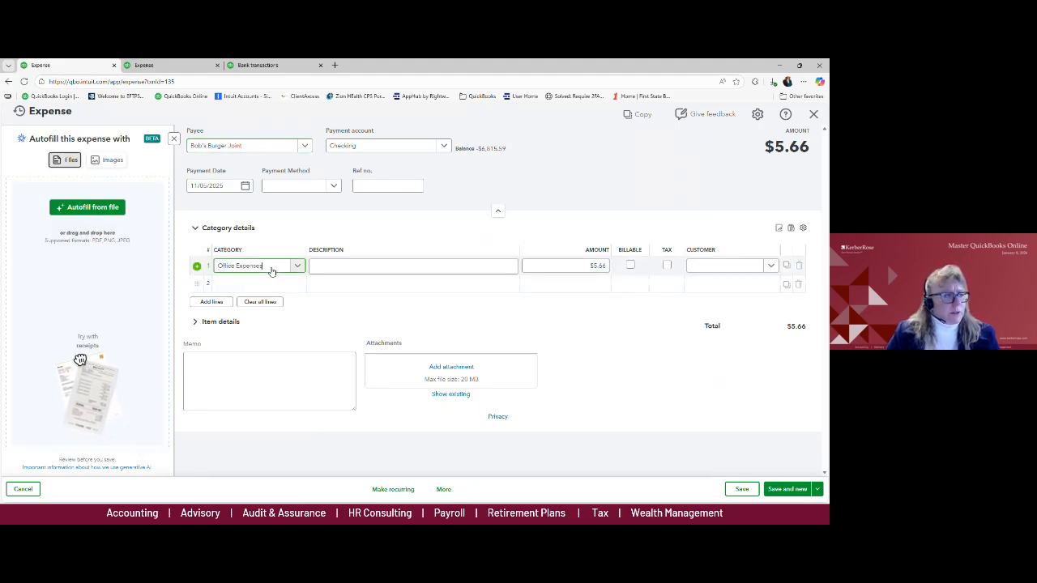
{"action": "left_click_drag", "start_coordinate": [270, 267], "coordinate": [206, 256]}
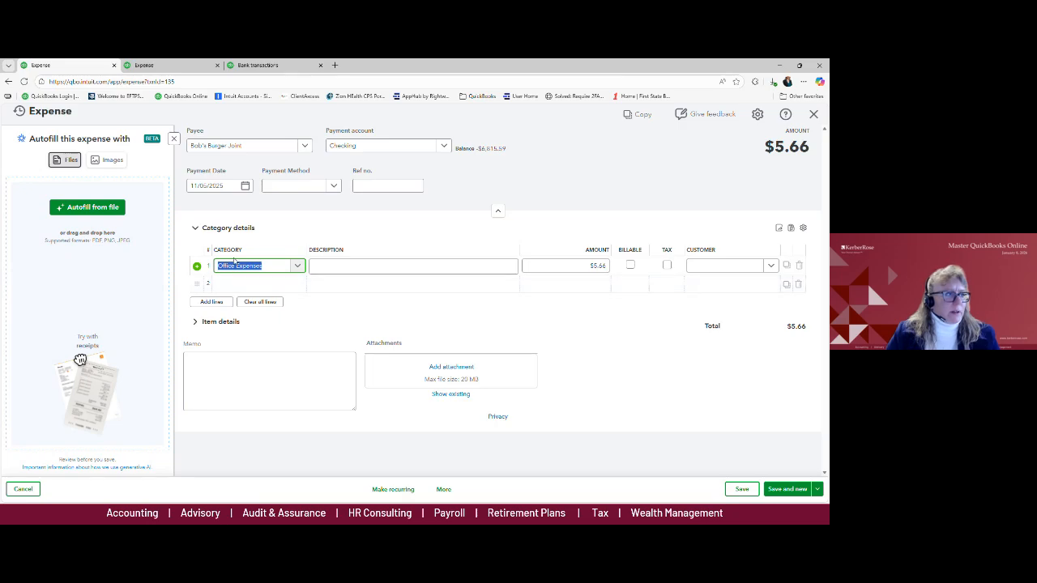
{"action": "left_click", "coordinate": [814, 116]}
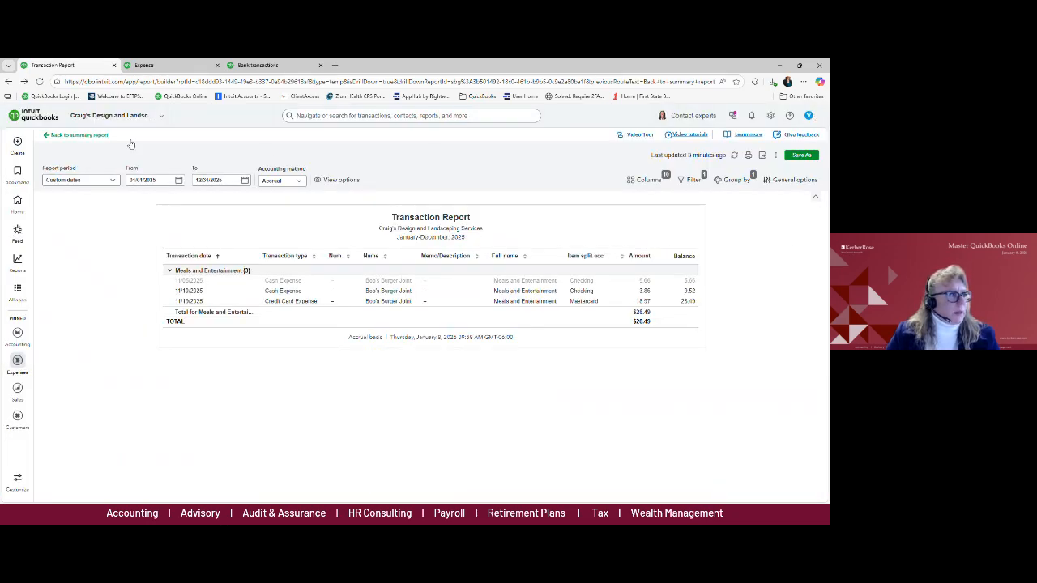
{"action": "left_click", "coordinate": [75, 136]}
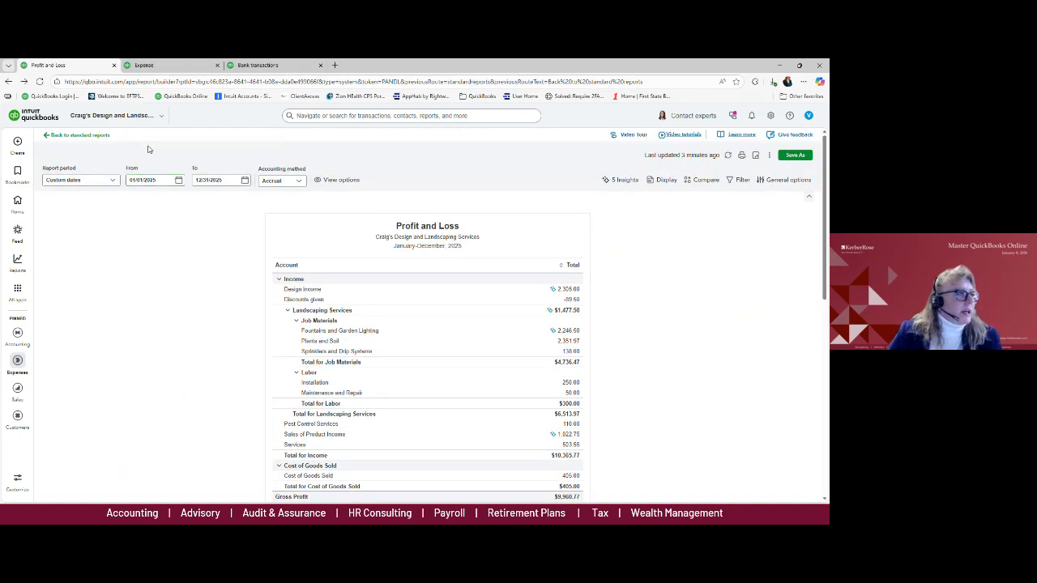
Step: Open the standard reports page in a separate browser tab, keeping the Profit and Loss report open, and return to that report
{"action": "mouse_move", "coordinate": [17, 259]}
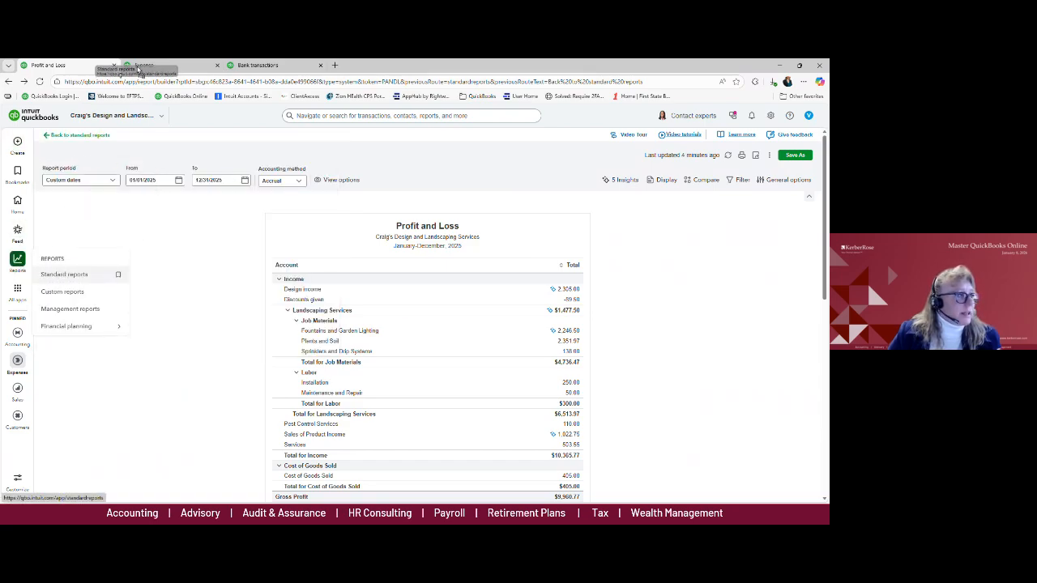
{"action": "left_click_drag", "start_coordinate": [64, 274], "coordinate": [138, 70]}
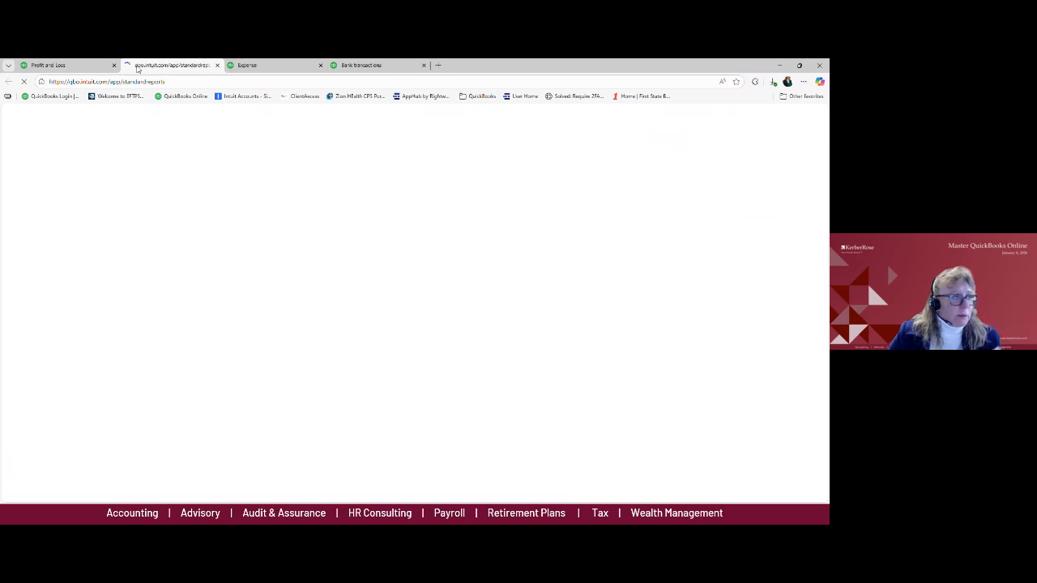
{"action": "left_click", "coordinate": [76, 68]}
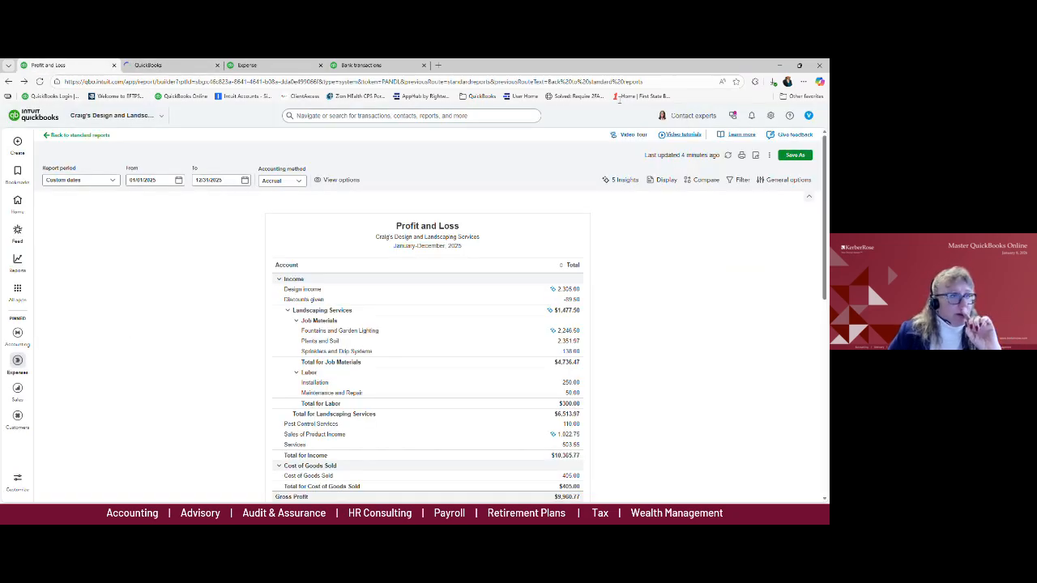
{"action": "left_click_drag", "start_coordinate": [610, 66], "coordinate": [828, 71]}
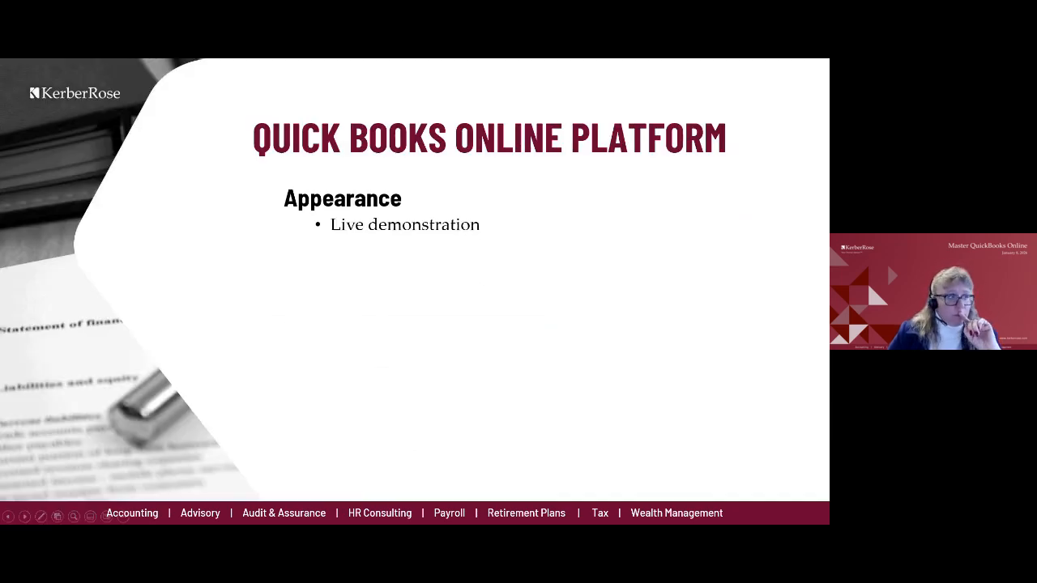
{"action": "key", "text": "Right"}
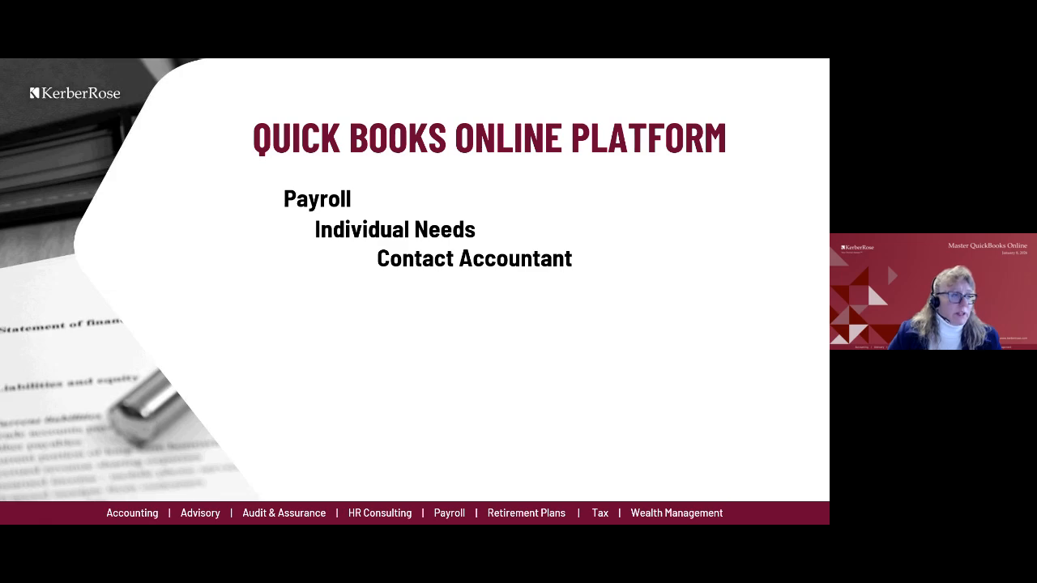